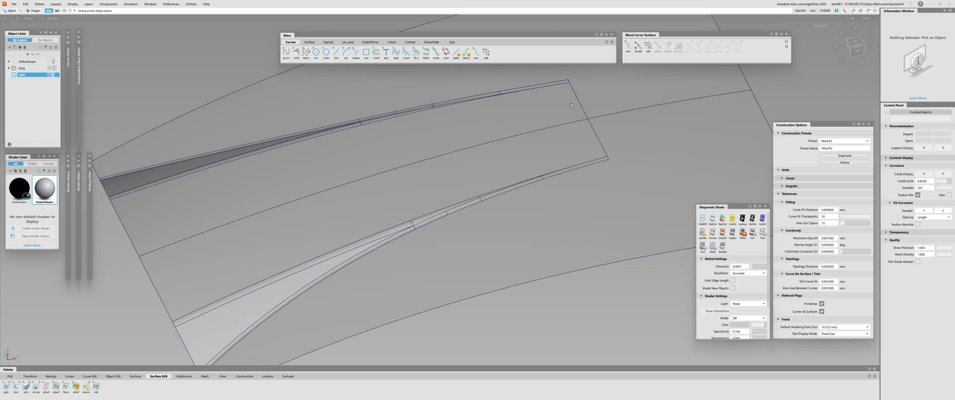
Examine the fillet surfaces and the patch boundaries along the front edge of the recessed panel.
{"action": "scroll", "coordinate": [390, 203], "scroll_direction": "up", "scroll_amount": 4}
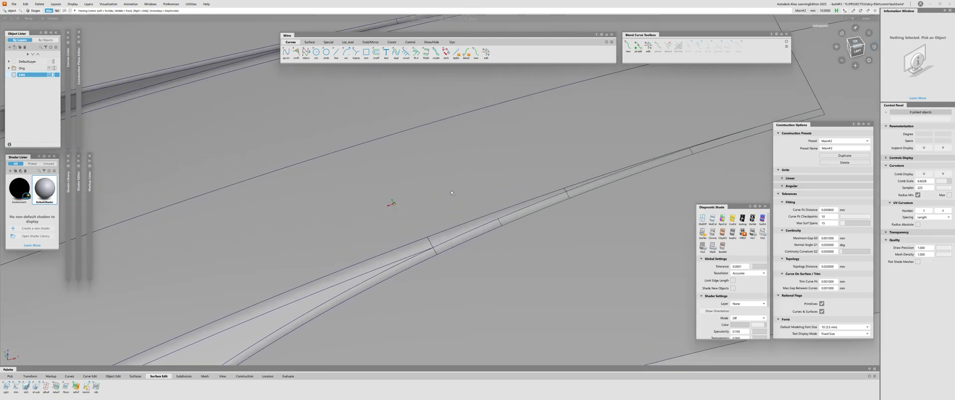
{"action": "left_click_drag", "start_coordinate": [446, 213], "coordinate": [428, 250], "text": "alt+shift"}
{"action": "middle_click_drag", "start_coordinate": [427, 249], "coordinate": [305, 232], "text": "alt+shift"}
{"action": "left_click_drag", "start_coordinate": [304, 231], "coordinate": [325, 227], "text": "alt+shift"}
{"action": "scroll", "coordinate": [325, 227], "scroll_direction": "down", "scroll_amount": 2}
{"action": "middle_click_drag", "start_coordinate": [324, 227], "coordinate": [274, 251], "text": "alt+shift"}
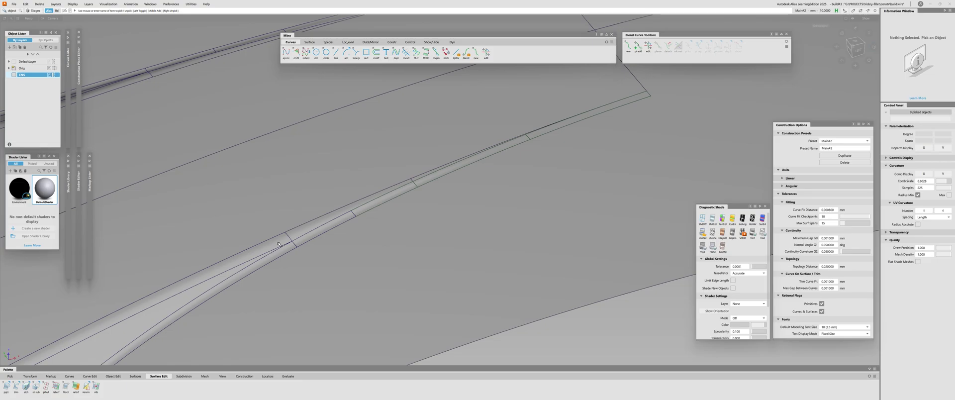
{"action": "right_click_drag", "start_coordinate": [297, 210], "coordinate": [198, 211], "text": "alt+shift"}
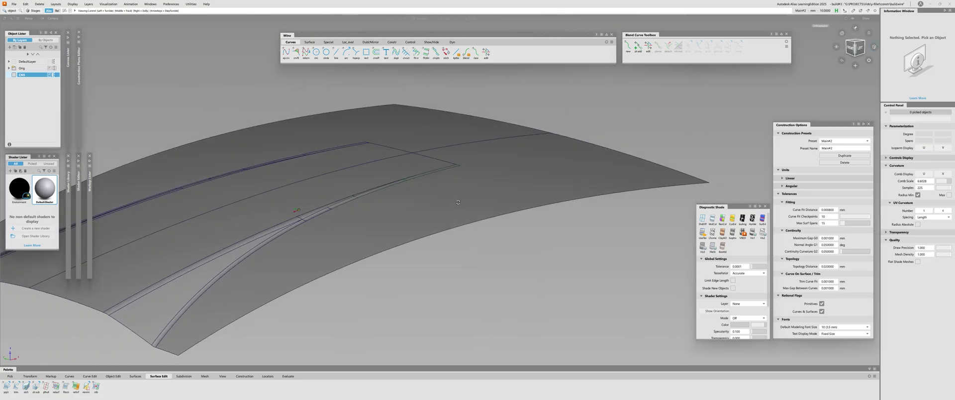
{"action": "left_click_drag", "start_coordinate": [199, 211], "coordinate": [248, 219], "text": "alt+shift"}
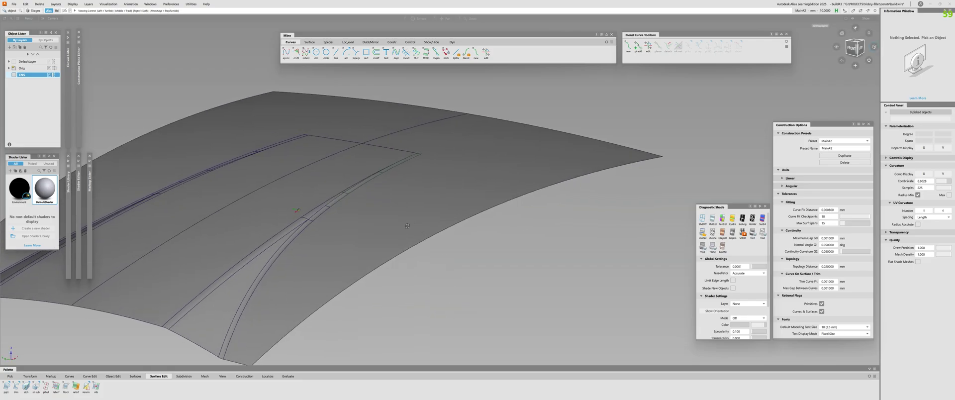
{"action": "right_click_drag", "start_coordinate": [249, 219], "coordinate": [355, 240], "text": "alt+shift"}
{"action": "left_click", "coordinate": [341, 224], "text": "alt+shift"}
{"action": "left_click_drag", "start_coordinate": [354, 240], "coordinate": [340, 223], "text": "alt+shift"}
{"action": "mouse_move", "coordinate": [340, 223]}
{"action": "right_mouse_down", "text": "alt+shift"}
{"action": "mouse_move", "coordinate": [321, 223]}
{"action": "mouse_move", "coordinate": [350, 223]}
{"action": "right_mouse_up", "text": "alt+shift"}
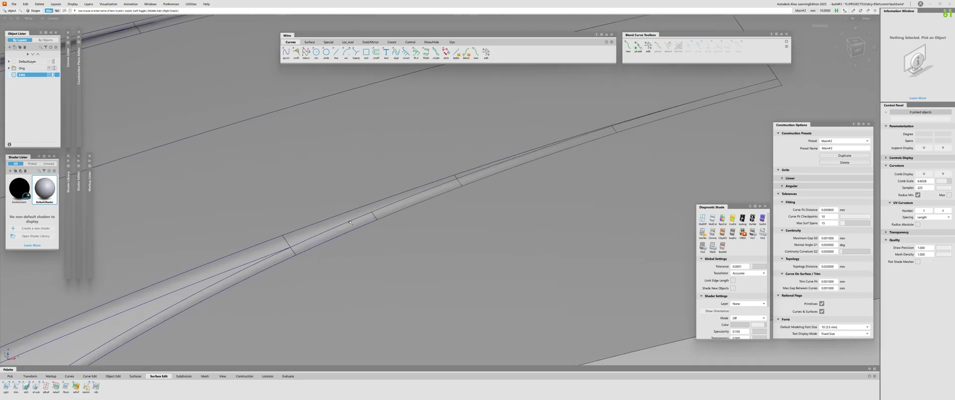
{"action": "mouse_move", "coordinate": [482, 222]}
{"action": "right_mouse_down", "text": "alt+shift"}
{"action": "mouse_move", "coordinate": [493, 222]}
{"action": "mouse_move", "coordinate": [477, 222]}
{"action": "right_mouse_up", "text": "alt+shift"}
{"action": "left_click_drag", "start_coordinate": [476, 222], "coordinate": [488, 234], "text": "alt+shift"}
Check the surface transitions with striped reflection diagnostic shading, and return to the plain multi-colour shading.
{"action": "left_click", "coordinate": [751, 219]}
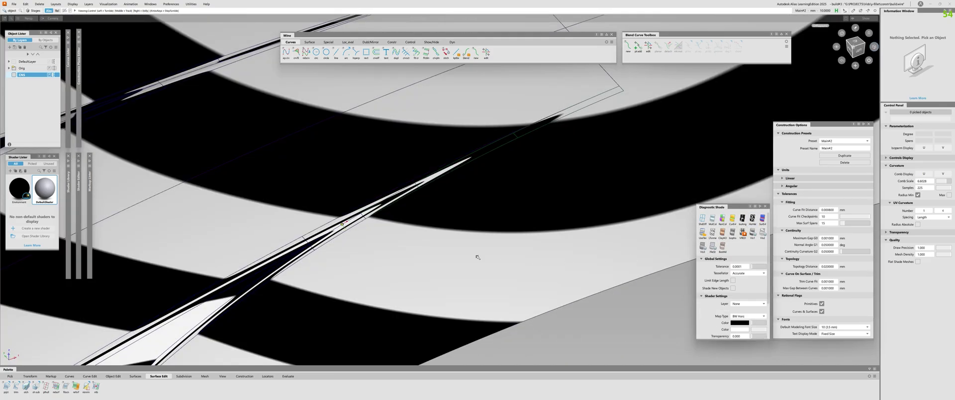
{"action": "right_click_drag", "start_coordinate": [343, 241], "coordinate": [356, 241], "text": "alt+shift"}
{"action": "left_click_drag", "start_coordinate": [355, 241], "coordinate": [466, 256], "text": "alt+shift"}
{"action": "left_click", "coordinate": [712, 219]}
{"action": "right_click_drag", "start_coordinate": [518, 277], "coordinate": [348, 221], "text": "alt+shift"}
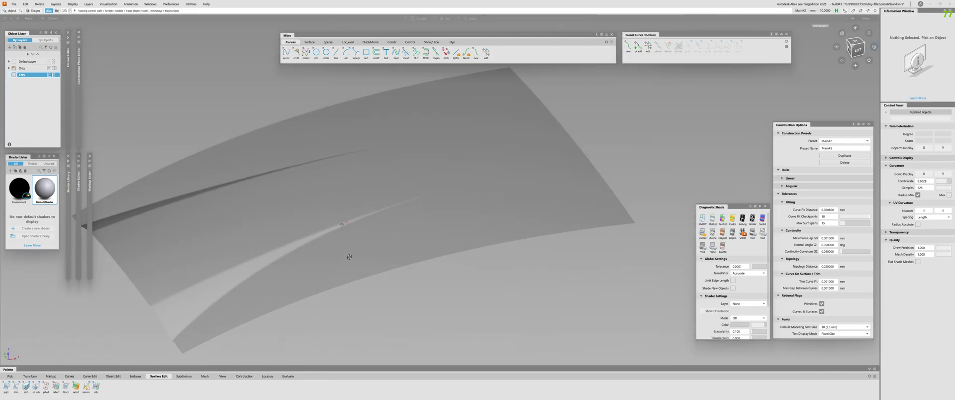
{"action": "key", "text": "ctrl+m"}
{"action": "mouse_move", "coordinate": [348, 222]}
{"action": "left_mouse_down", "text": "alt+shift"}
{"action": "mouse_move", "coordinate": [321, 242]}
{"action": "mouse_move", "coordinate": [332, 253]}
{"action": "left_mouse_up", "text": "alt+shift"}
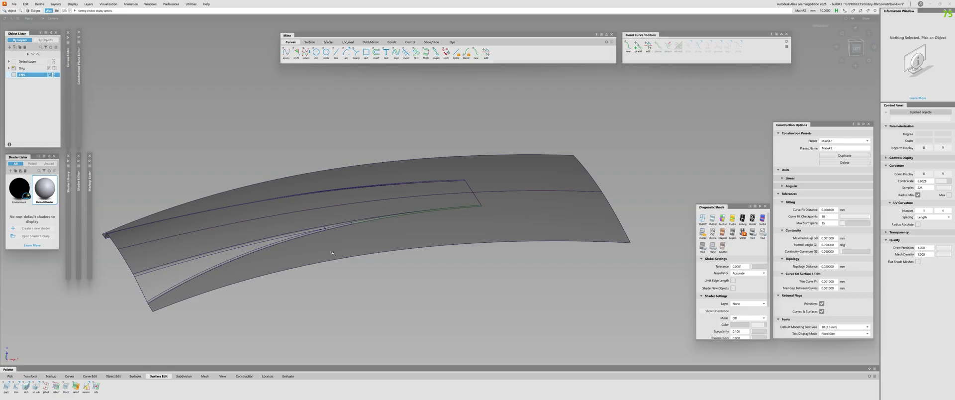
Inspect the fillet and its adjoining surface where they meet, looking at the whole panel from several angles.
{"action": "left_click_drag", "start_coordinate": [332, 253], "coordinate": [283, 258], "text": "alt+shift"}
{"action": "left_click_drag", "start_coordinate": [545, 265], "coordinate": [389, 260], "text": "alt+shift"}
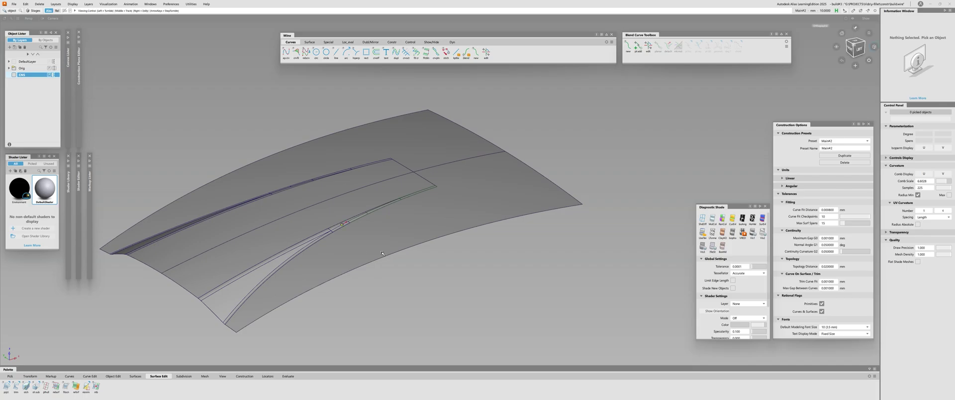
{"action": "scroll", "coordinate": [300, 242], "scroll_direction": "up", "scroll_amount": 3}
{"action": "left_click", "coordinate": [328, 239]}
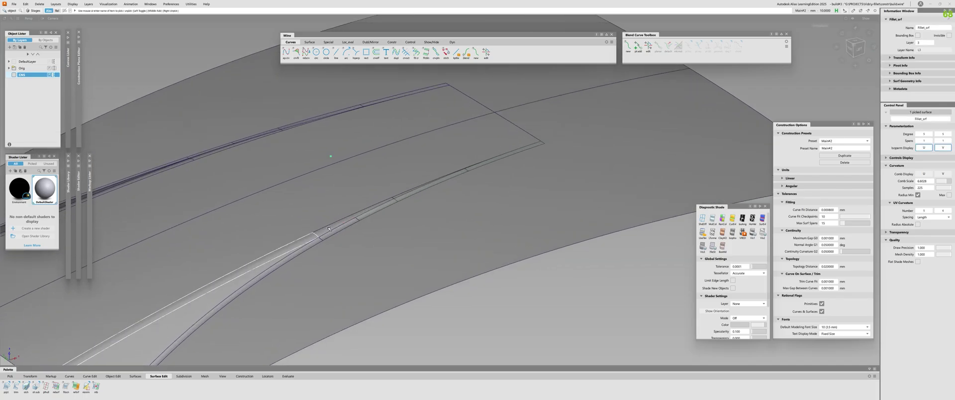
{"action": "left_click_drag", "start_coordinate": [349, 248], "coordinate": [338, 243], "text": "alt+shift"}
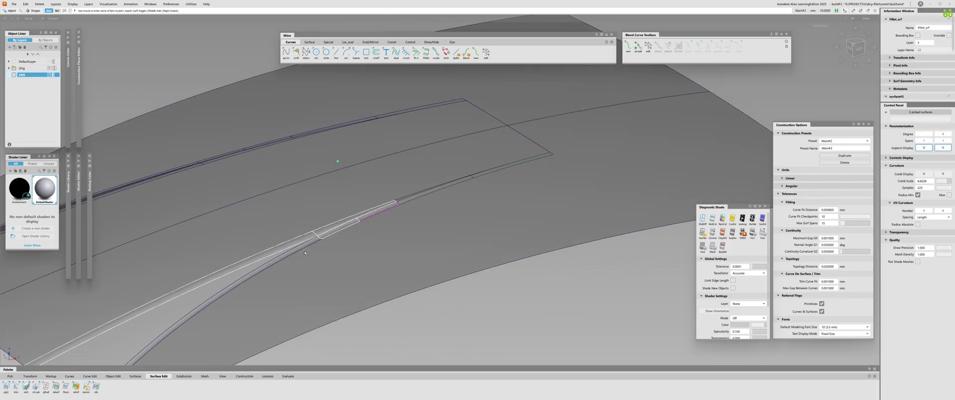
{"action": "left_click", "coordinate": [339, 244]}
{"action": "scroll", "coordinate": [328, 228], "scroll_direction": "down", "scroll_amount": 6}
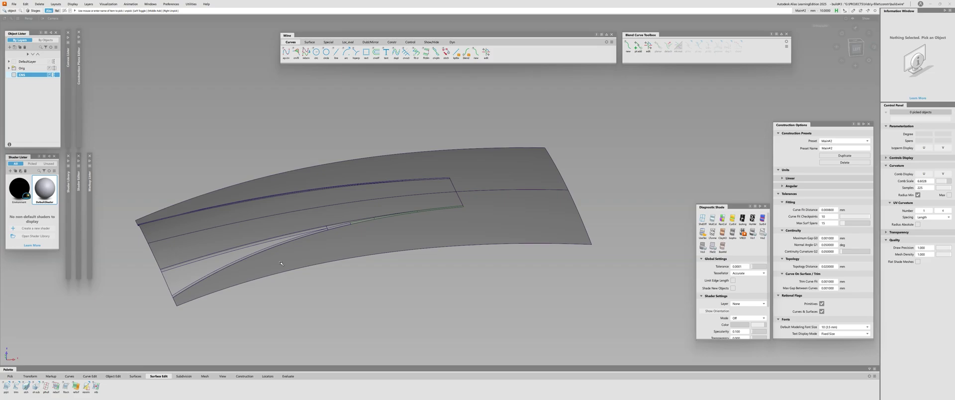
{"action": "left_click_drag", "start_coordinate": [281, 264], "coordinate": [386, 257], "text": "alt+shift"}
Change the Orig layer's pick state so its geometry serves as a non-selectable wireframe guide.
{"action": "left_click", "coordinate": [857, 48]}
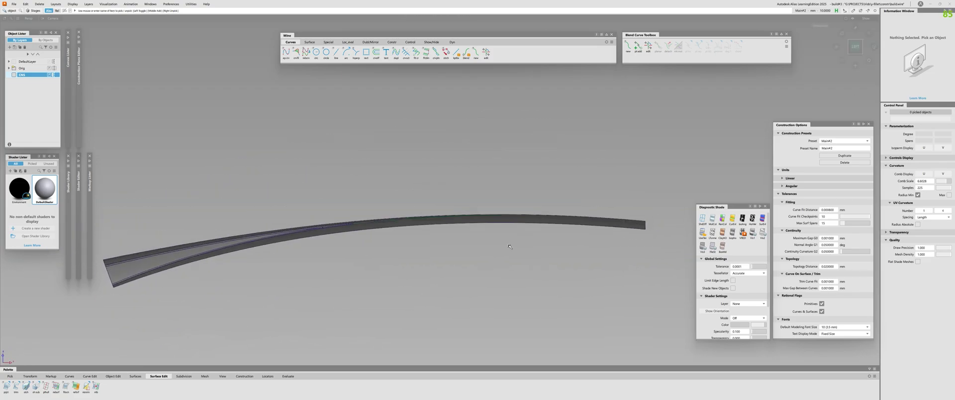
{"action": "left_click_drag", "start_coordinate": [111, 189], "coordinate": [139, 208], "text": "alt+shift"}
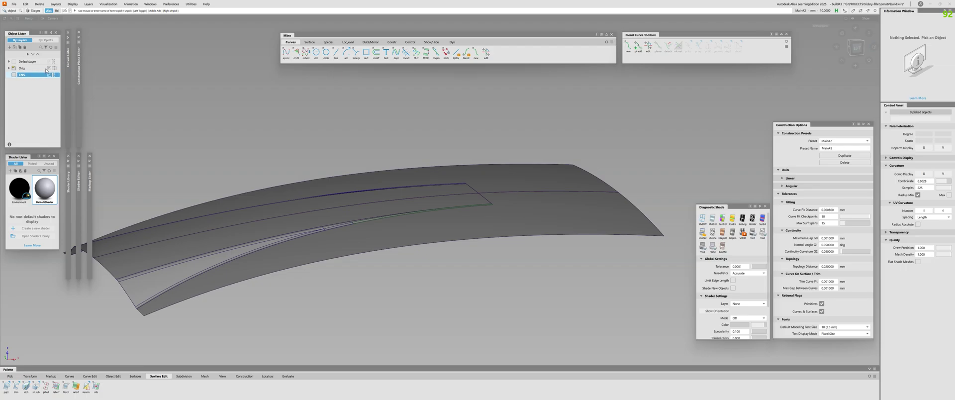
{"action": "left_click", "coordinate": [48, 69]}
{"action": "left_click", "coordinate": [48, 70]}
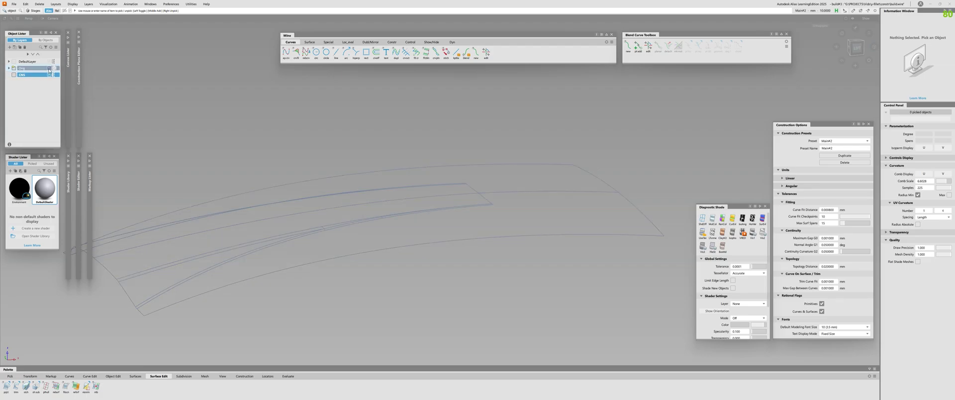
{"action": "left_click", "coordinate": [49, 69]}
{"action": "left_click", "coordinate": [48, 70]}
{"action": "left_click", "coordinate": [48, 70]}
{"action": "left_click", "coordinate": [48, 70]}
{"action": "left_click", "coordinate": [49, 70]}
{"action": "left_click", "coordinate": [49, 70]}
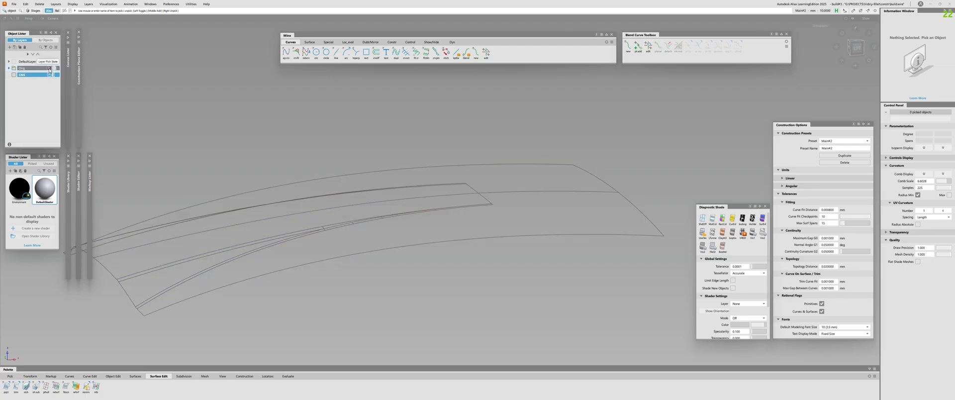
{"action": "left_click_drag", "start_coordinate": [343, 226], "coordinate": [181, 245], "text": "alt+shift"}
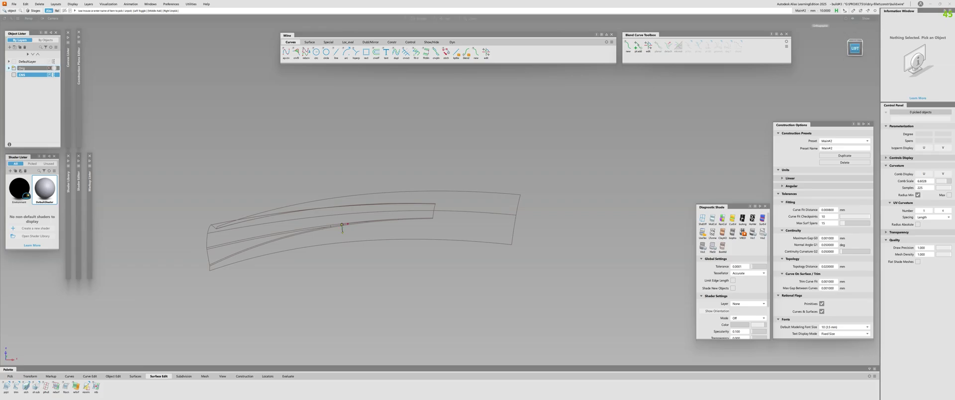
{"action": "left_click_drag", "start_coordinate": [409, 199], "coordinate": [318, 267], "text": "alt+shift"}
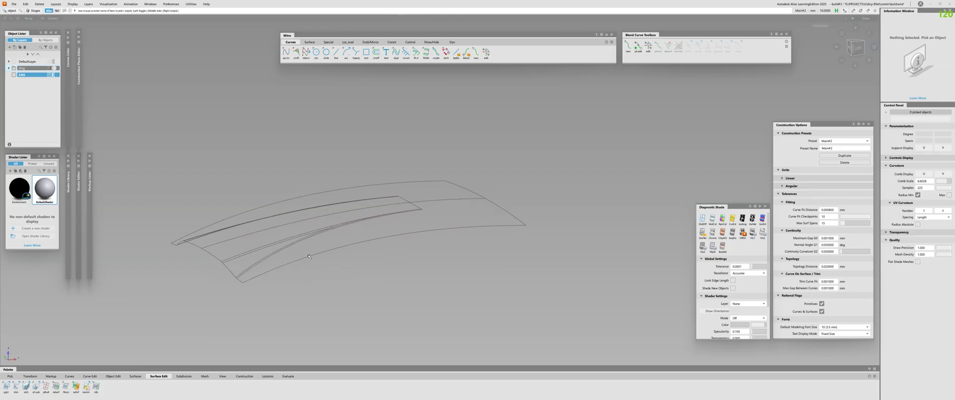
{"action": "key", "text": "e"}
{"action": "left_click", "coordinate": [242, 282], "text": "ctrl+alt"}
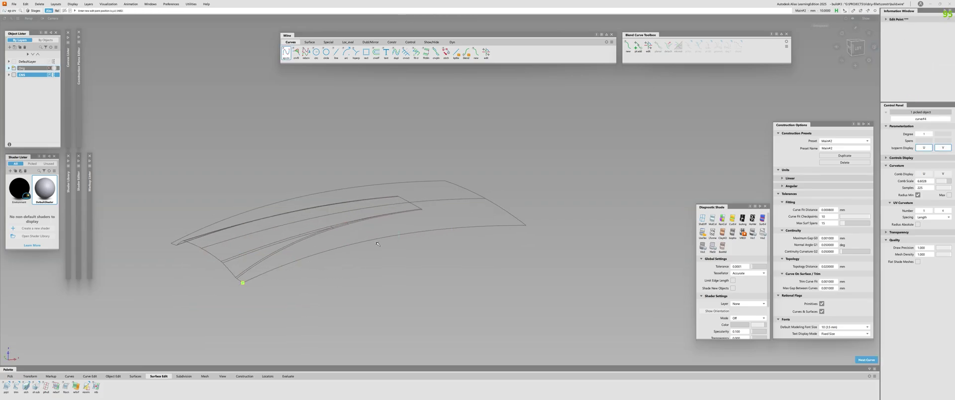
{"action": "left_click", "coordinate": [525, 225], "text": "ctrl+alt"}
{"action": "left_click_drag", "start_coordinate": [470, 239], "coordinate": [458, 259], "text": "alt+shift"}
{"action": "key", "text": "ctrl+z"}
{"action": "key", "text": "ctrl+z"}
Draw a horizontal line in the left view just below the reference surfaces, spanning their full length.
{"action": "left_click", "coordinate": [855, 48]}
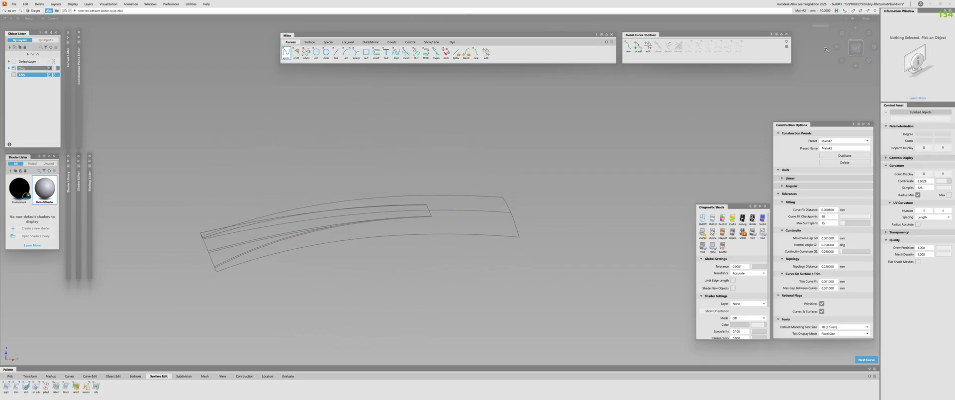
{"action": "left_click", "coordinate": [856, 48]}
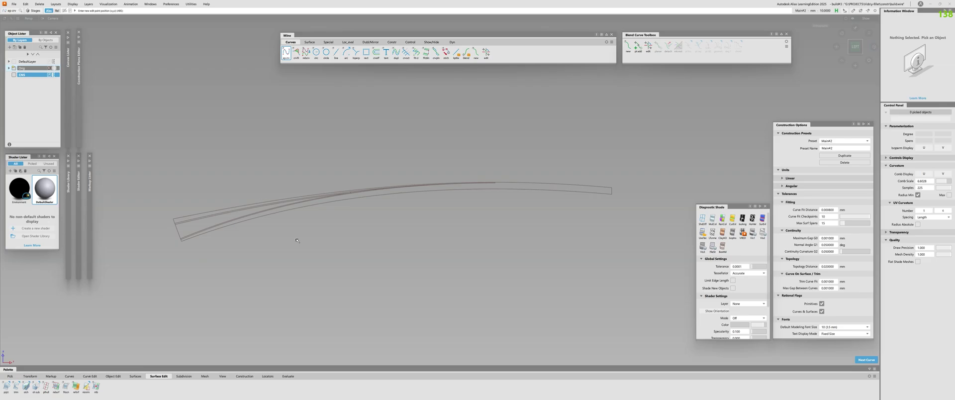
{"action": "right_click_drag", "start_coordinate": [328, 230], "coordinate": [262, 239], "text": "ctrl+shift"}
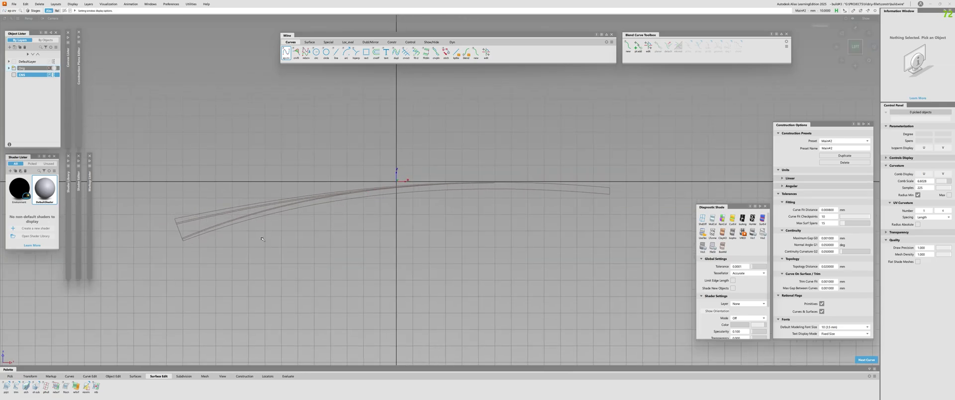
{"action": "left_click_drag", "start_coordinate": [182, 247], "coordinate": [610, 242]}
{"action": "left_click_drag", "start_coordinate": [537, 249], "coordinate": [537, 233], "text": "ctrl+shift"}
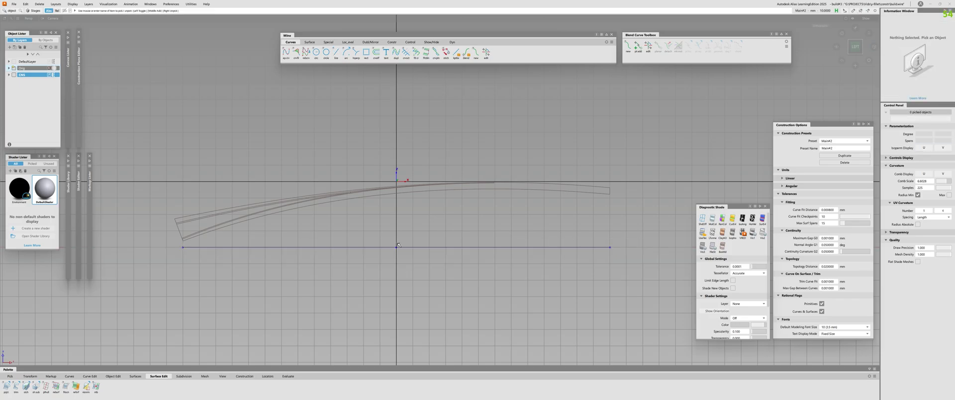
Set the new line's degree to 3 with a single span.
{"action": "left_click", "coordinate": [378, 247]}
{"action": "right_click_drag", "start_coordinate": [291, 271], "coordinate": [314, 273], "text": "alt+shift"}
{"action": "middle_click_drag", "start_coordinate": [314, 272], "coordinate": [332, 275], "text": "alt+shift"}
{"action": "right_click_drag", "start_coordinate": [475, 250], "coordinate": [454, 249], "text": "alt+shift"}
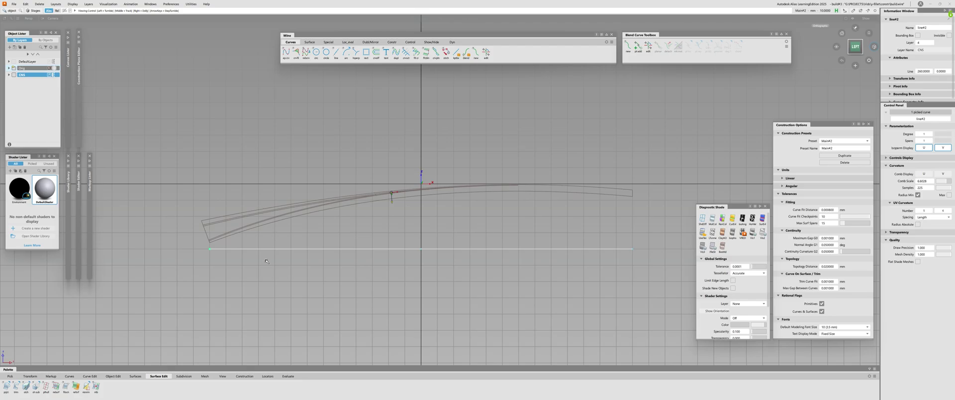
{"action": "scroll", "coordinate": [390, 193], "scroll_direction": "up", "scroll_amount": 3}
{"action": "left_click", "coordinate": [353, 269]}
{"action": "left_click", "coordinate": [353, 269]}
{"action": "key", "text": "ctrl+p"}
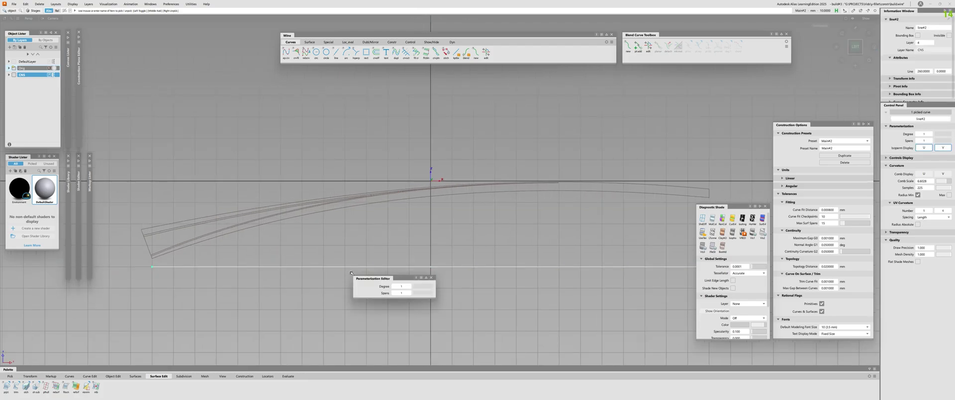
{"action": "left_click", "coordinate": [409, 287]}
{"action": "left_click", "coordinate": [410, 287]}
{"action": "key", "text": "ctrl+p"}
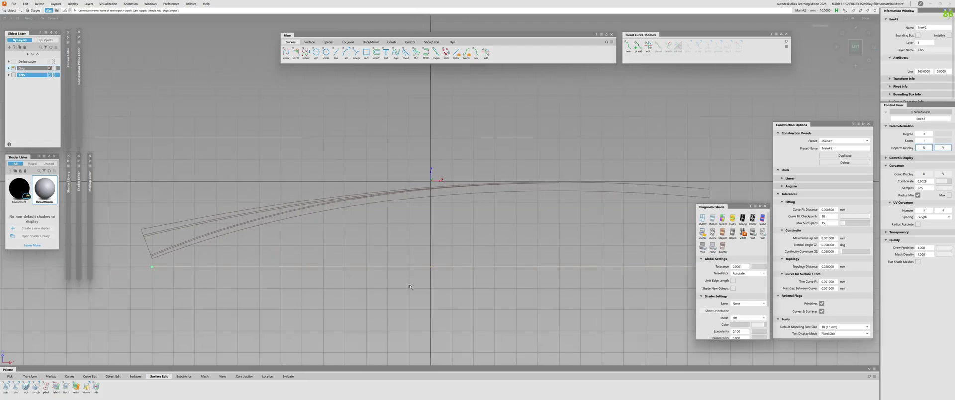
{"action": "scroll", "coordinate": [382, 277], "scroll_direction": "down", "scroll_amount": 2}
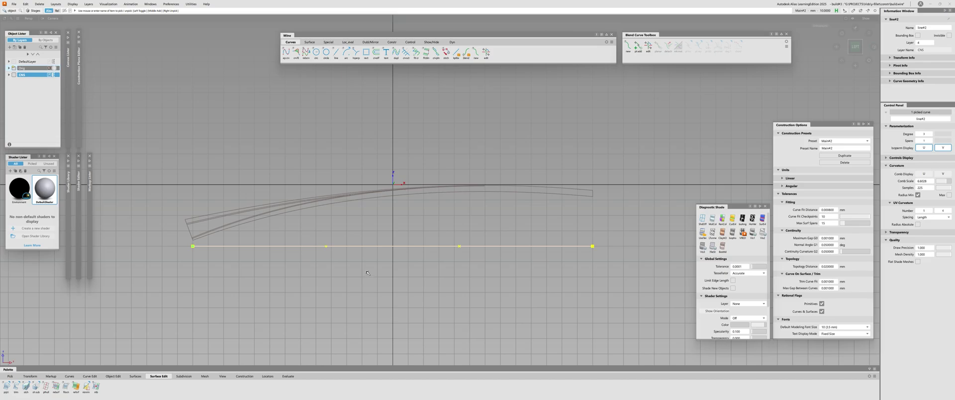
Raise the line's right end CV vertically to the lower corner at the right end of the reference surfaces.
{"action": "right_click_drag", "start_coordinate": [368, 273], "coordinate": [367, 196], "text": "alt+shift"}
{"action": "middle_click_drag", "start_coordinate": [366, 196], "coordinate": [388, 186], "text": "alt+shift"}
{"action": "middle_click_drag", "start_coordinate": [537, 223], "coordinate": [399, 224], "text": "alt+shift"}
{"action": "left_click_drag", "start_coordinate": [465, 212], "coordinate": [577, 275]}
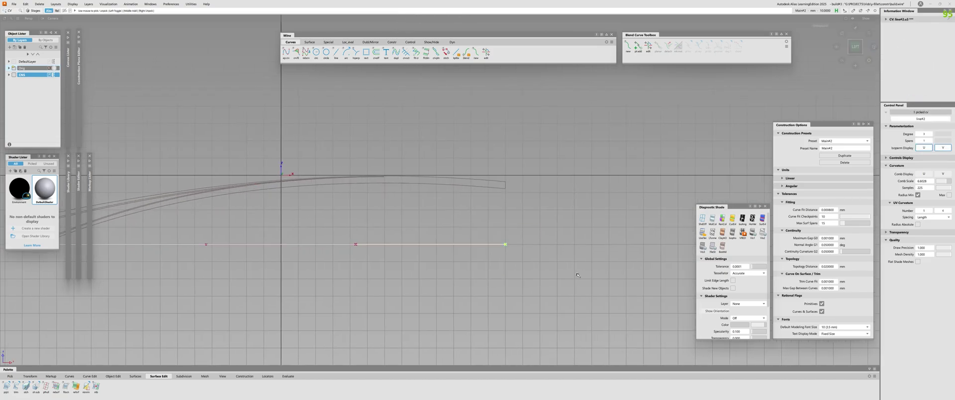
{"action": "key", "text": "w"}
{"action": "right_click_drag", "start_coordinate": [578, 275], "coordinate": [557, 272], "text": "alt+shift"}
{"action": "middle_click_drag", "start_coordinate": [444, 216], "coordinate": [406, 225], "text": "alt+shift"}
{"action": "right_click_drag", "start_coordinate": [489, 219], "coordinate": [502, 165]}
Raise the two inner CVs one after the other so the curve arches along the reference profile.
{"action": "middle_click_drag", "start_coordinate": [467, 290], "coordinate": [589, 293], "text": "alt+shift"}
{"action": "left_click_drag", "start_coordinate": [408, 239], "coordinate": [501, 285]}
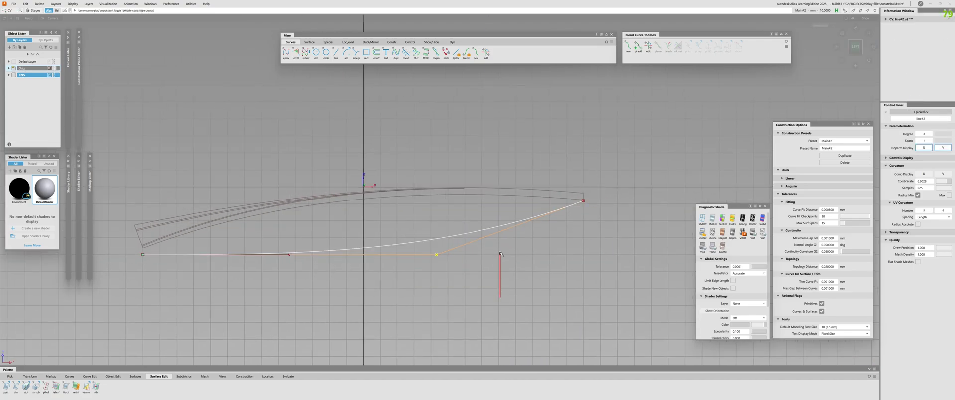
{"action": "key", "text": "t"}
{"action": "left_click_drag", "start_coordinate": [501, 254], "coordinate": [508, 208]}
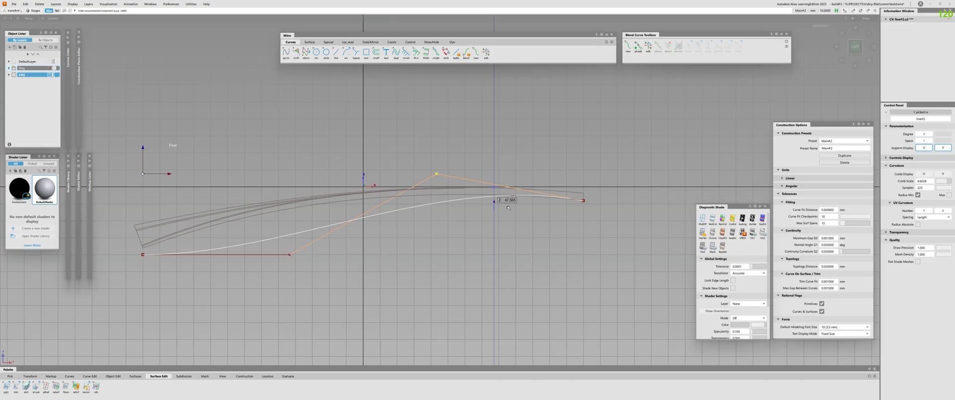
{"action": "right_click_drag", "start_coordinate": [508, 207], "coordinate": [507, 213]}
{"action": "middle_click_drag", "start_coordinate": [319, 264], "coordinate": [439, 270], "text": "alt+shift"}
{"action": "left_click_drag", "start_coordinate": [393, 247], "coordinate": [455, 286]}
{"action": "key", "text": "t"}
{"action": "right_click_drag", "start_coordinate": [470, 290], "coordinate": [502, 229]}
Adjust the height of the curve's left end CV to match the lower left corner of the reference surfaces.
{"action": "key", "text": "c"}
{"action": "left_click_drag", "start_coordinate": [115, 278], "coordinate": [209, 315]}
{"action": "key", "text": "t"}
{"action": "right_click_drag", "start_coordinate": [226, 315], "coordinate": [226, 305]}
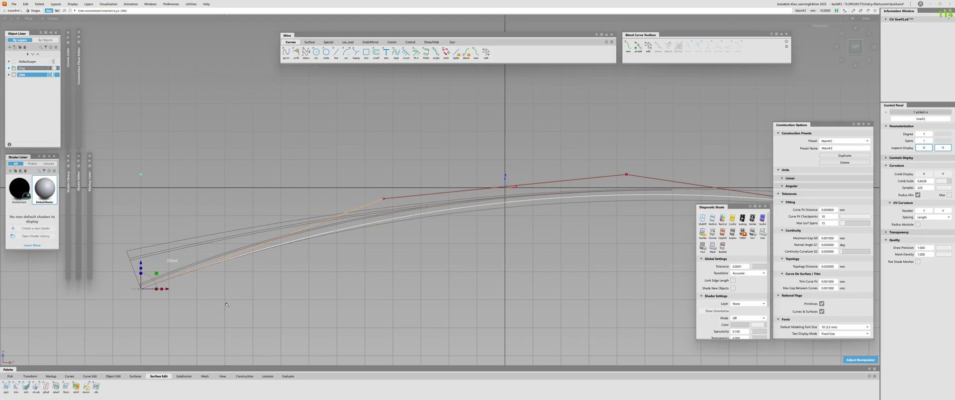
{"action": "middle_click_drag", "start_coordinate": [497, 206], "coordinate": [663, 171], "text": "alt+shift"}
{"action": "right_click_drag", "start_coordinate": [423, 205], "coordinate": [474, 204], "text": "alt+shift"}
{"action": "middle_click_drag", "start_coordinate": [474, 204], "coordinate": [778, 115], "text": "alt+shift"}
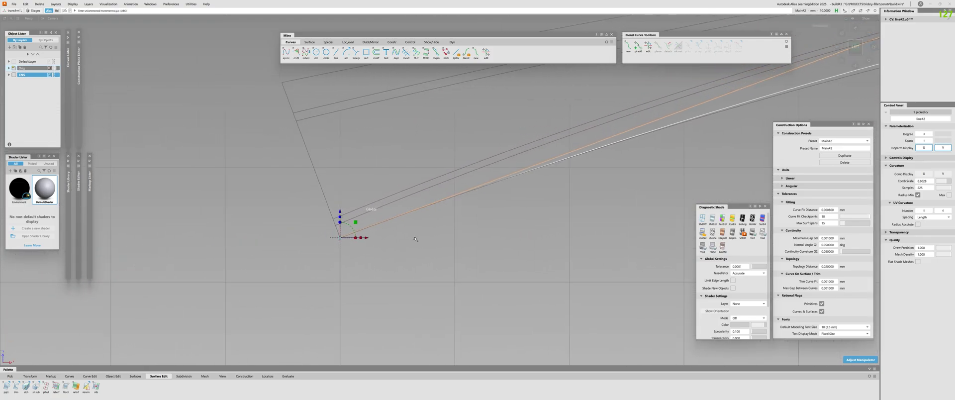
{"action": "right_click_drag", "start_coordinate": [434, 232], "coordinate": [433, 228]}
{"action": "right_click_drag", "start_coordinate": [433, 229], "coordinate": [382, 229], "text": "alt+shift"}
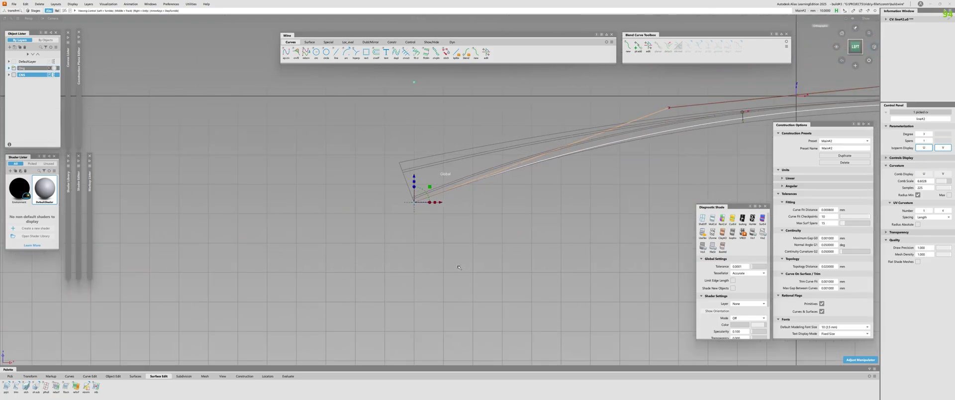
Fine-tune the heights of the second and third CVs so the curve follows the lower reference edge closely.
{"action": "middle_click_drag", "start_coordinate": [382, 228], "coordinate": [78, 310], "text": "alt+shift"}
{"action": "right_click_drag", "start_coordinate": [164, 278], "coordinate": [178, 278], "text": "alt+shift"}
{"action": "key", "text": "c"}
{"action": "left_click_drag", "start_coordinate": [286, 219], "coordinate": [382, 106]}
{"action": "key", "text": "t"}
{"action": "right_click_drag", "start_coordinate": [382, 104], "coordinate": [380, 108]}
{"action": "middle_click_drag", "start_coordinate": [438, 195], "coordinate": [182, 206], "text": "alt+shift"}
{"action": "key", "text": "c"}
{"action": "left_click_drag", "start_coordinate": [402, 115], "coordinate": [490, 192]}
{"action": "key", "text": "t"}
{"action": "right_click_drag", "start_coordinate": [529, 130], "coordinate": [528, 148]}
Fine-tune the height of the curve's right end CV at the lower right corner of the reference surfaces.
{"action": "middle_click_drag", "start_coordinate": [587, 209], "coordinate": [164, 199], "text": "alt+shift"}
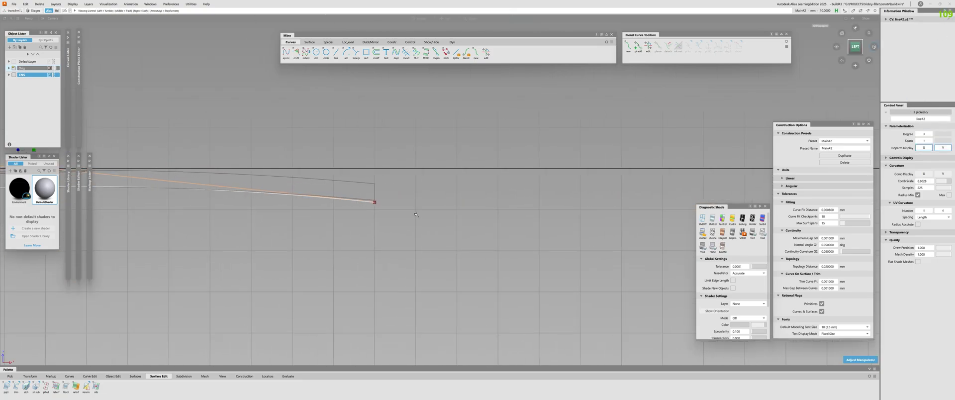
{"action": "right_click_drag", "start_coordinate": [172, 199], "coordinate": [199, 199], "text": "alt+shift"}
{"action": "key", "text": "c"}
{"action": "left_click_drag", "start_coordinate": [321, 192], "coordinate": [381, 243]}
{"action": "key", "text": "t"}
{"action": "right_click_drag", "start_coordinate": [469, 261], "coordinate": [278, 217]}
{"action": "key", "text": "c"}
{"action": "middle_click_drag", "start_coordinate": [278, 218], "coordinate": [490, 214], "text": "alt+shift"}
{"action": "right_click_drag", "start_coordinate": [490, 213], "coordinate": [496, 156], "text": "alt+shift"}
{"action": "middle_click_drag", "start_coordinate": [496, 156], "coordinate": [292, 159], "text": "alt+shift"}
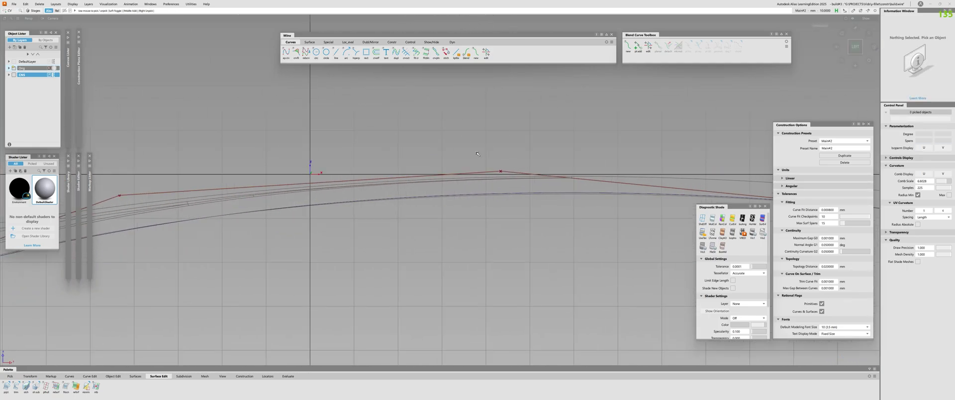
Fine-tune the height of the curve's second CV in side view so the curve hugs the lower reference edge.
{"action": "left_click_drag", "start_coordinate": [477, 153], "coordinate": [525, 191]}
{"action": "key", "text": "t"}
{"action": "right_click_drag", "start_coordinate": [556, 118], "coordinate": [556, 121]}
{"action": "middle_click_drag", "start_coordinate": [228, 200], "coordinate": [434, 201], "text": "alt+shift"}
{"action": "key", "text": "c"}
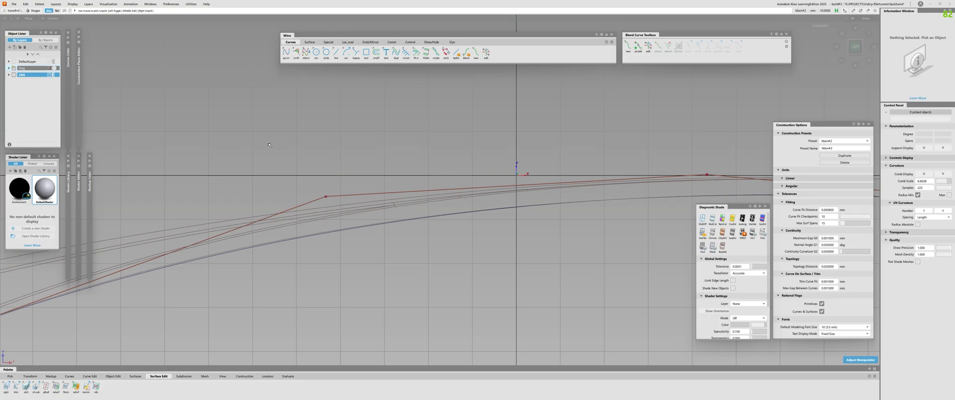
{"action": "left_click", "coordinate": [326, 196]}
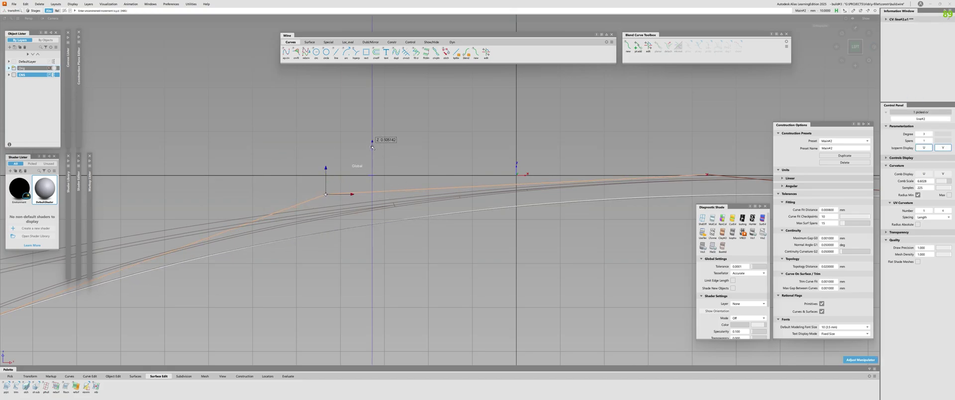
{"action": "right_click_drag", "start_coordinate": [372, 146], "coordinate": [372, 146]}
Fine-tune the height of the curve's third CV near the crest of the lower reference edge.
{"action": "middle_click_drag", "start_coordinate": [437, 201], "coordinate": [156, 194], "text": "alt+shift"}
{"action": "key", "text": "c"}
{"action": "left_click", "coordinate": [427, 168]}
{"action": "key", "text": "t"}
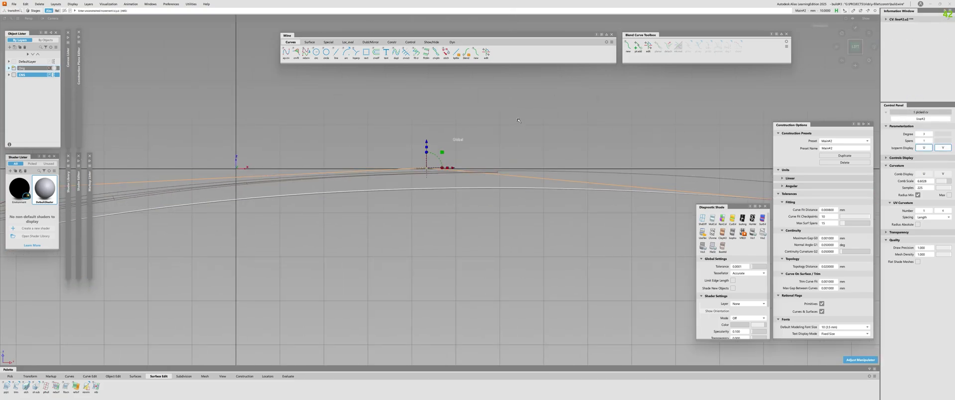
{"action": "right_click_drag", "start_coordinate": [517, 120], "coordinate": [354, 221]}
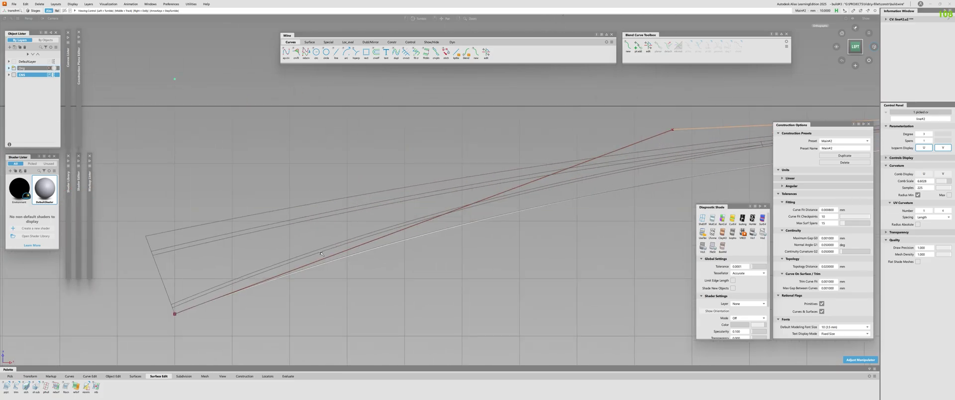
Move the whole curve sideways in top view until its far end meets the outer corner of the reference surface.
{"action": "middle_click_drag", "start_coordinate": [321, 253], "coordinate": [50, 281], "text": "alt+shift"}
{"action": "left_click", "coordinate": [548, 168]}
{"action": "right_click_drag", "start_coordinate": [547, 168], "coordinate": [300, 221], "text": "alt+shift"}
{"action": "left_click_drag", "start_coordinate": [300, 222], "coordinate": [370, 251], "text": "alt+shift"}
{"action": "left_click", "coordinate": [297, 232]}
{"action": "left_click_drag", "start_coordinate": [442, 184], "coordinate": [393, 191], "text": "alt+shift"}
{"action": "right_click_drag", "start_coordinate": [462, 199], "coordinate": [540, 183], "text": "alt+shift"}
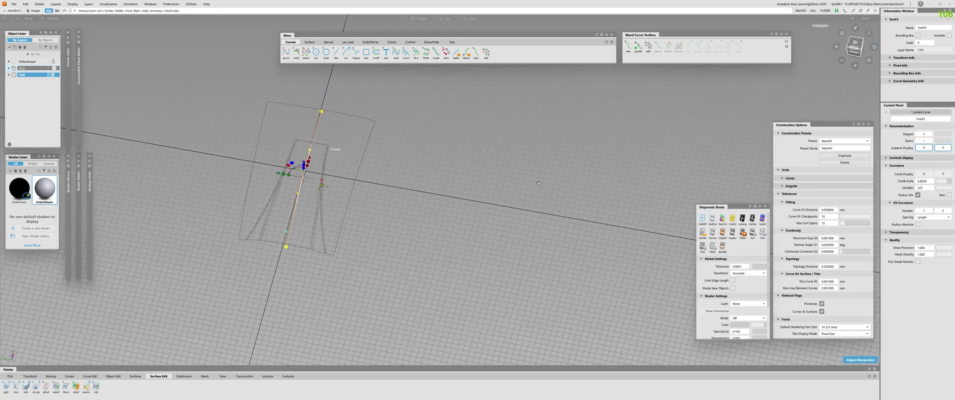
{"action": "left_click", "coordinate": [853, 42]}
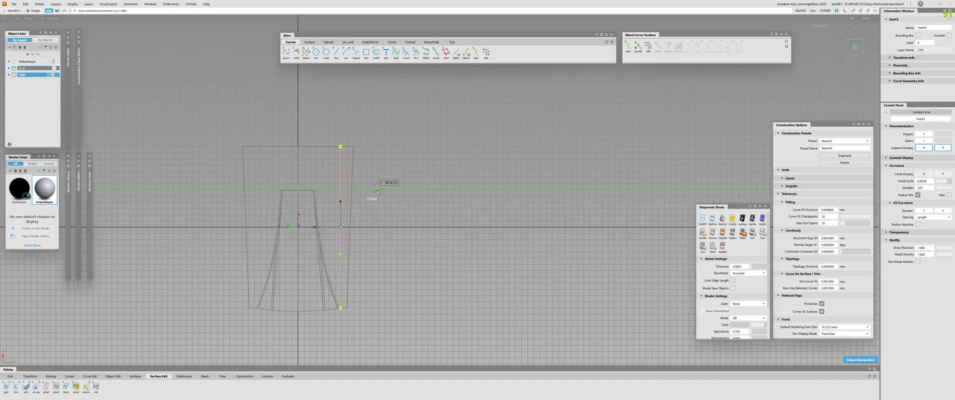
{"action": "right_click_drag", "start_coordinate": [376, 192], "coordinate": [358, 198], "text": "alt+shift"}
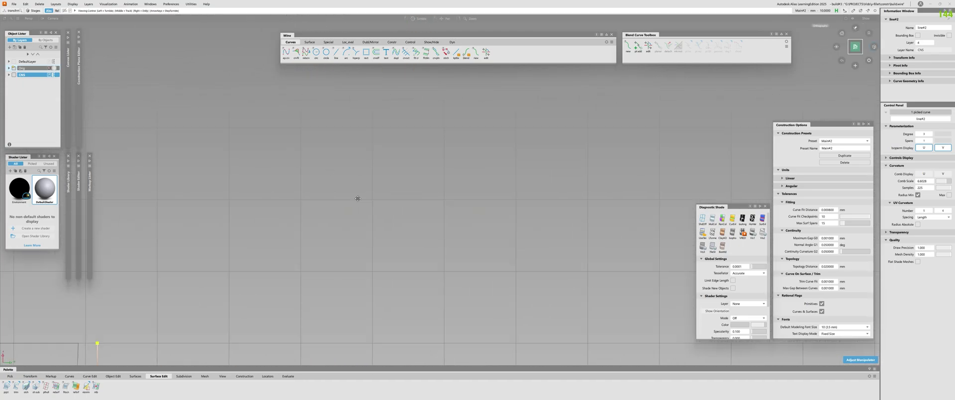
{"action": "middle_click_drag", "start_coordinate": [358, 198], "coordinate": [446, 184], "text": "alt+shift"}
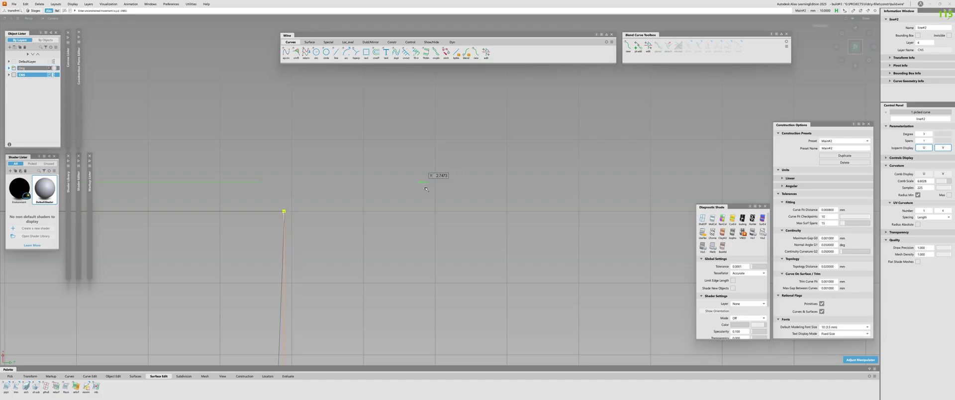
{"action": "left_click", "coordinate": [398, 214]}
Examine the curve's alignment with the outer edge of the reference surfaces in perspective and top view.
{"action": "right_click_drag", "start_coordinate": [348, 249], "coordinate": [241, 311], "text": "alt+shift"}
{"action": "middle_click_drag", "start_coordinate": [240, 312], "coordinate": [220, 182], "text": "alt+shift"}
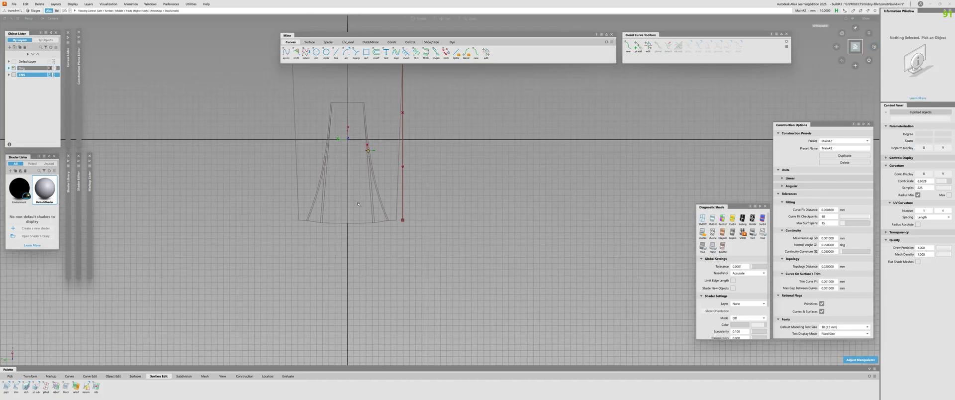
{"action": "left_click_drag", "start_coordinate": [220, 182], "coordinate": [232, 165], "text": "alt+shift"}
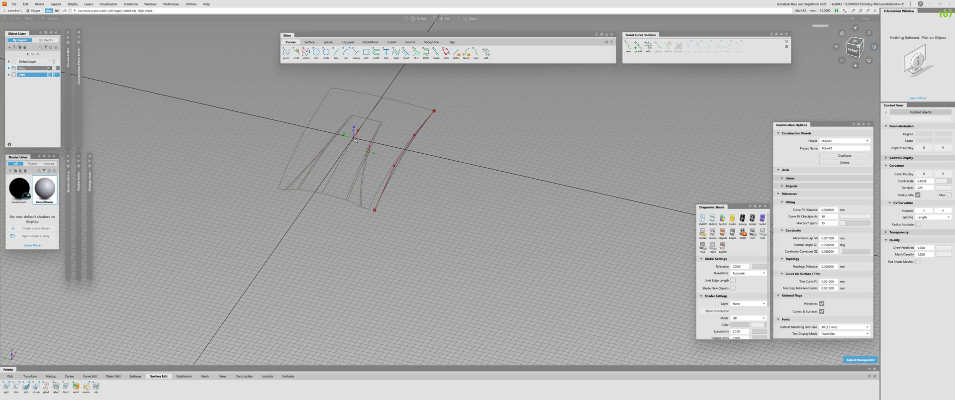
{"action": "right_click_drag", "start_coordinate": [232, 164], "coordinate": [341, 141], "text": "alt+shift"}
{"action": "left_click_drag", "start_coordinate": [341, 142], "coordinate": [395, 99], "text": "alt+shift"}
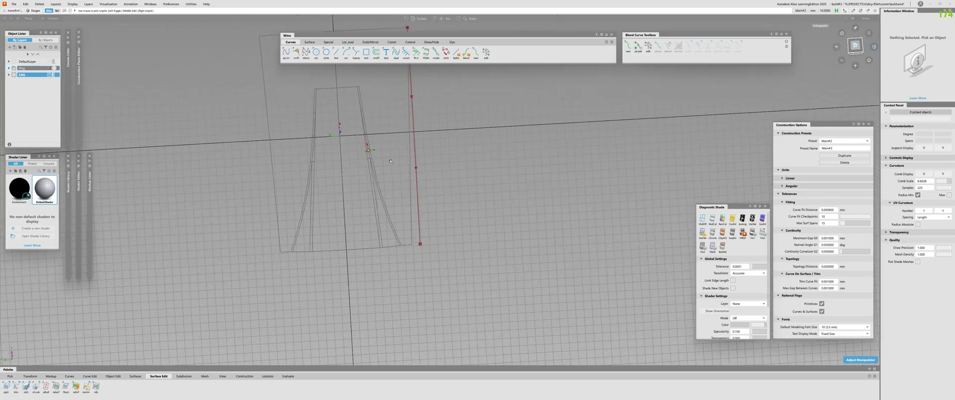
{"action": "left_click_drag", "start_coordinate": [391, 161], "coordinate": [387, 169], "text": "alt+shift"}
{"action": "middle_click_drag", "start_coordinate": [387, 169], "coordinate": [368, 204], "text": "alt+shift"}
{"action": "left_click_drag", "start_coordinate": [369, 204], "coordinate": [361, 201], "text": "alt+shift"}
{"action": "right_click_drag", "start_coordinate": [360, 201], "coordinate": [402, 174], "text": "alt+shift"}
{"action": "left_click_drag", "start_coordinate": [403, 174], "coordinate": [433, 143], "text": "alt+shift"}
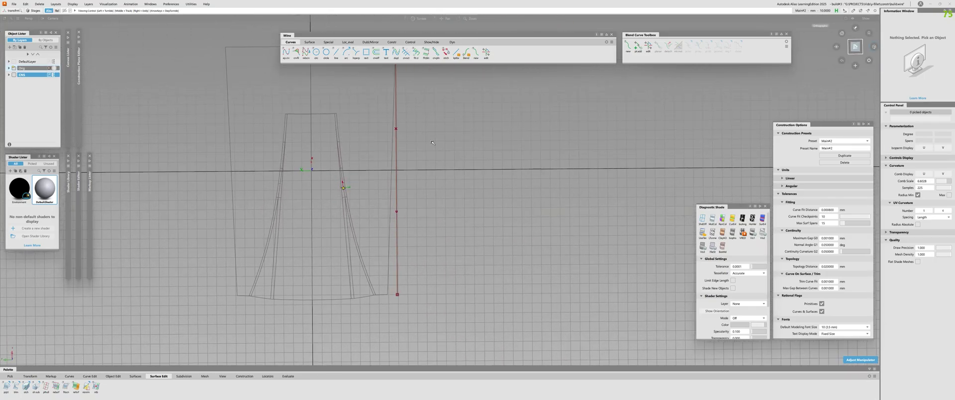
{"action": "left_click", "coordinate": [855, 46]}
{"action": "middle_click_drag", "start_coordinate": [272, 301], "coordinate": [278, 330], "text": "alt+shift"}
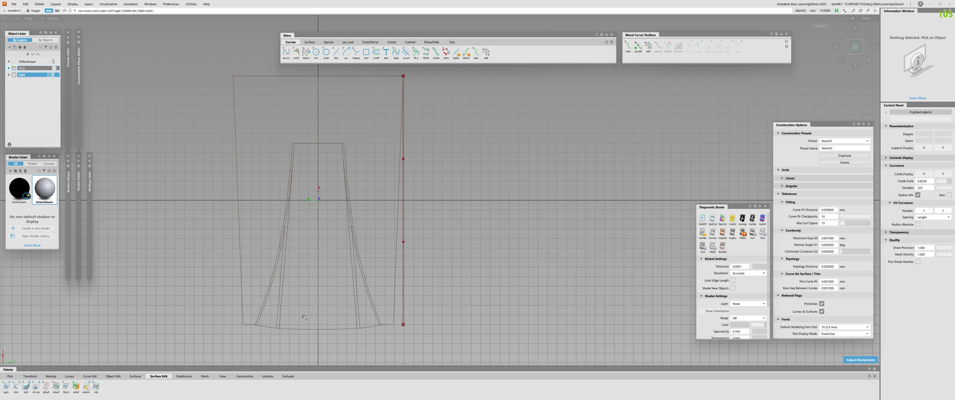
Set up a proportional move from the CV at the flared end, extending its range over the two inner CVs.
{"action": "mouse_move", "coordinate": [388, 286]}
{"action": "left_mouse_down", "text": "alt+shift"}
{"action": "mouse_move", "coordinate": [379, 120]}
{"action": "mouse_move", "coordinate": [369, 230]}
{"action": "mouse_move", "coordinate": [385, 318]}
{"action": "mouse_move", "coordinate": [391, 293]}
{"action": "left_mouse_up", "text": "alt+shift"}
{"action": "right_click_drag", "start_coordinate": [391, 294], "coordinate": [426, 272], "text": "alt+shift"}
{"action": "left_click_drag", "start_coordinate": [427, 272], "coordinate": [387, 285], "text": "alt+shift"}
{"action": "left_click", "coordinate": [381, 316]}
{"action": "right_click_drag", "start_coordinate": [388, 285], "coordinate": [404, 279], "text": "alt+shift"}
{"action": "left_click_drag", "start_coordinate": [404, 279], "coordinate": [395, 307], "text": "alt+shift"}
{"action": "key", "text": "h"}
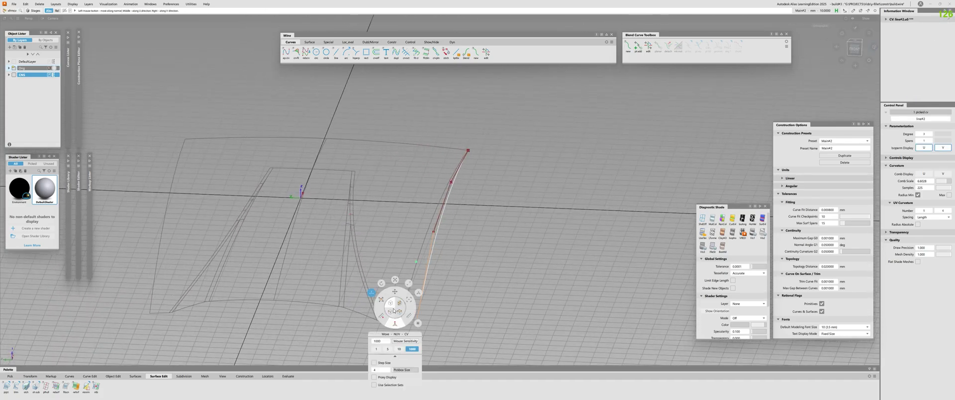
{"action": "left_click", "coordinate": [418, 294]}
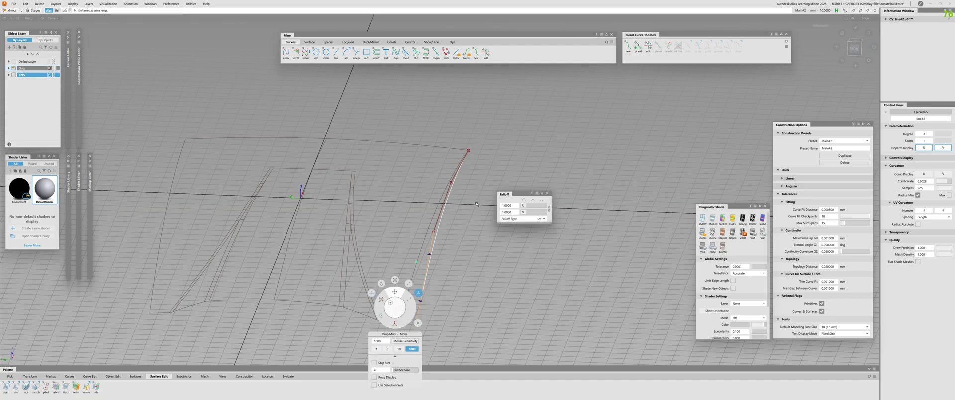
{"action": "left_click", "coordinate": [431, 255], "text": "shift"}
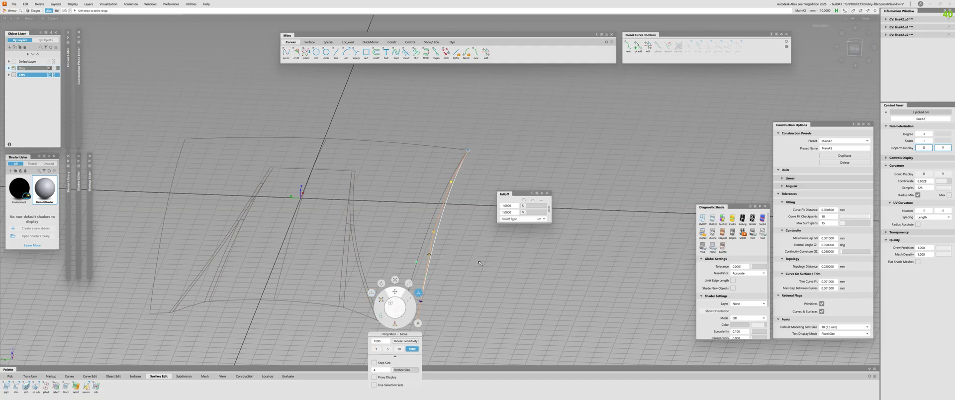
{"action": "left_click_drag", "start_coordinate": [480, 262], "coordinate": [408, 264], "text": "alt+shift"}
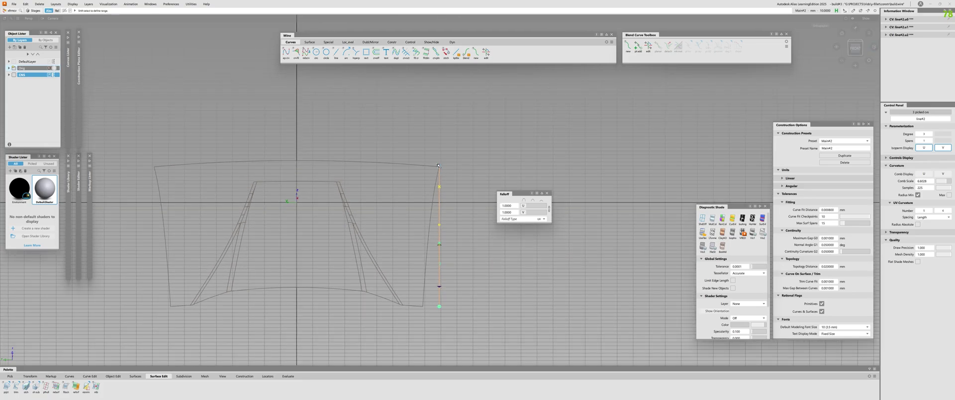
Lower the mouse sensitivity and test pulling the curve's flared end inward with proportional falloff.
{"action": "left_click_drag", "start_coordinate": [352, 213], "coordinate": [546, 195], "text": "alt+shift"}
{"action": "left_click_drag", "start_coordinate": [517, 226], "coordinate": [398, 256], "text": "alt+shift"}
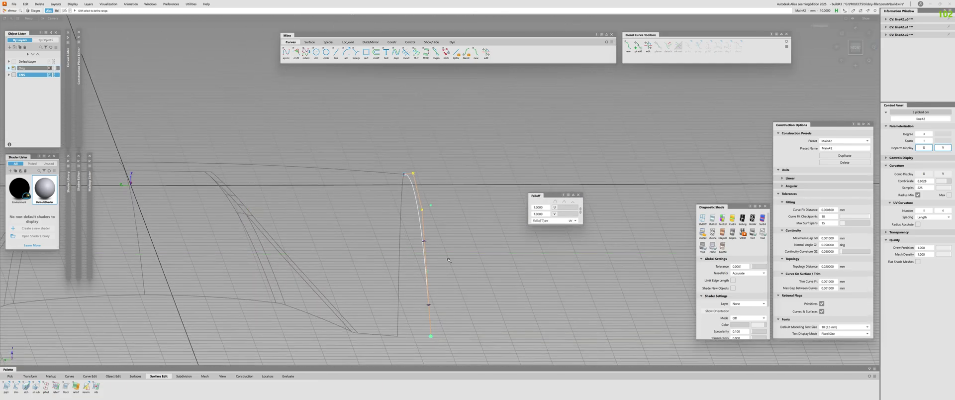
{"action": "key", "text": "ctrl+z"}
{"action": "key", "text": "space"}
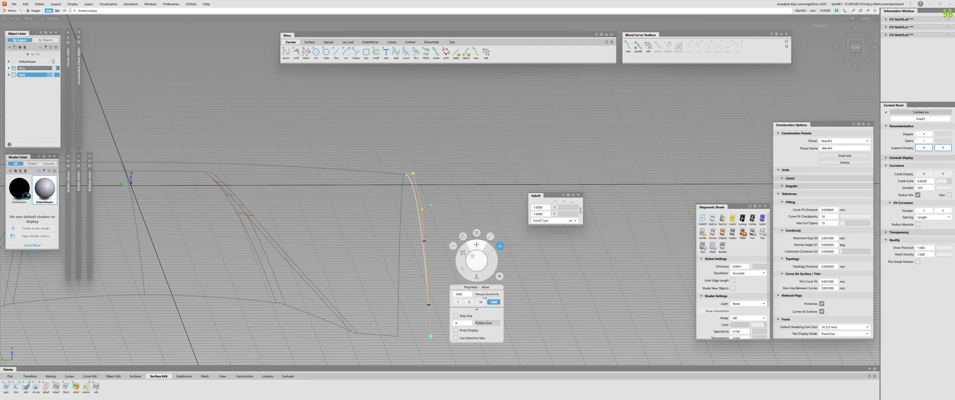
{"action": "left_click", "coordinate": [470, 302]}
{"action": "left_click_drag", "start_coordinate": [470, 204], "coordinate": [432, 204]}
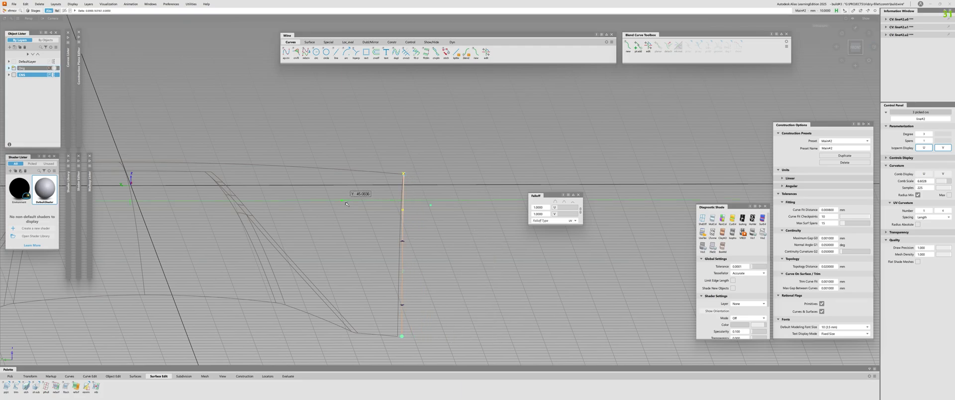
{"action": "mouse_move", "coordinate": [456, 250]}
{"action": "left_mouse_down", "text": "alt+shift"}
{"action": "mouse_move", "coordinate": [426, 258]}
{"action": "mouse_move", "coordinate": [463, 243]}
{"action": "left_mouse_up", "text": "alt+shift"}
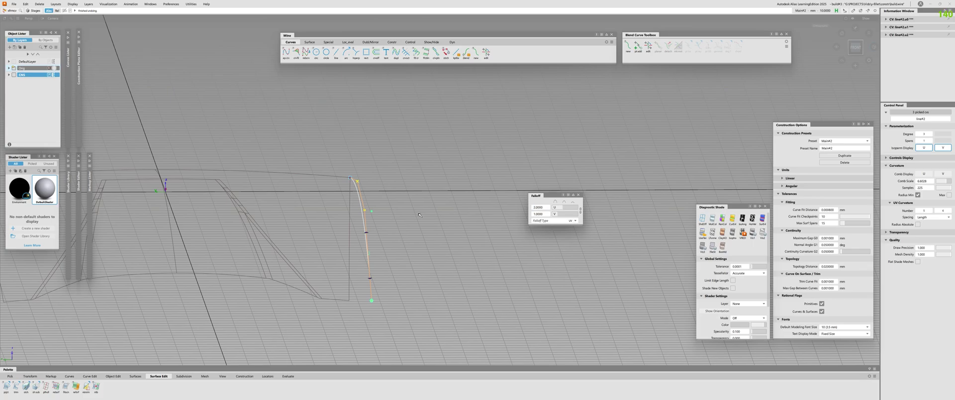
{"action": "left_click_drag", "start_coordinate": [419, 214], "coordinate": [337, 287], "text": "alt+shift"}
Pull the flared end of the curve inward proportionally in top view so the curve follows the outer reference edge.
{"action": "left_click", "coordinate": [855, 42]}
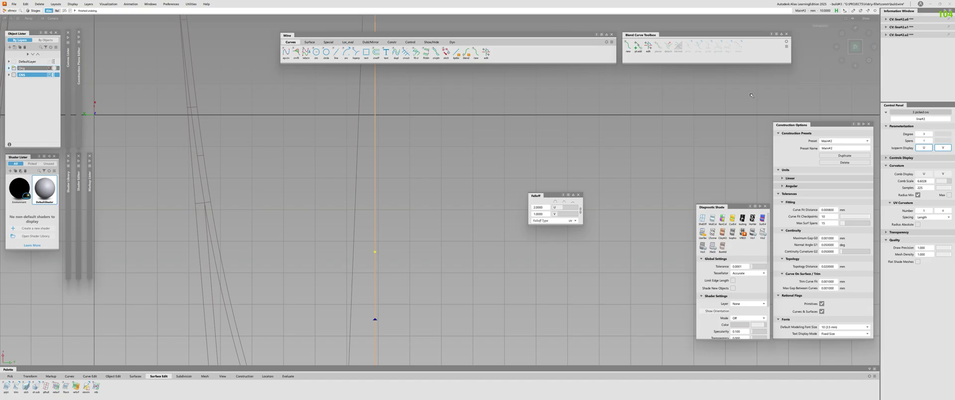
{"action": "right_click_drag", "start_coordinate": [355, 271], "coordinate": [451, 260], "text": "alt+shift"}
{"action": "middle_click_drag", "start_coordinate": [452, 260], "coordinate": [386, 268]}
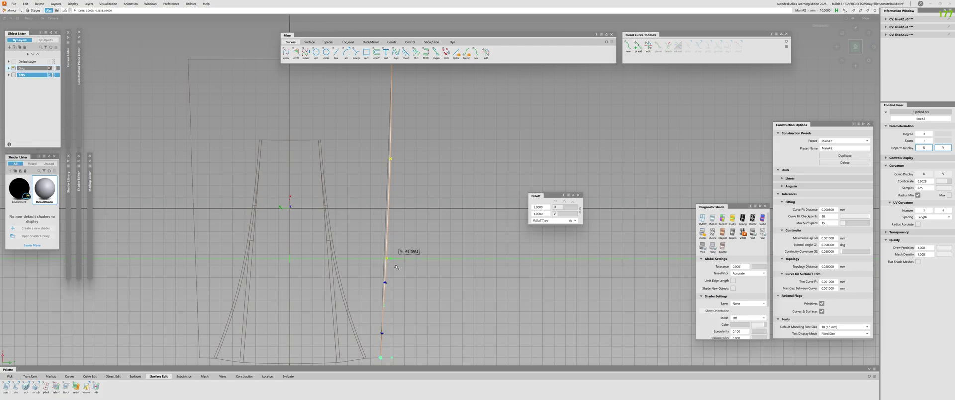
{"action": "left_click_drag", "start_coordinate": [396, 267], "coordinate": [629, 159], "text": "alt+shift"}
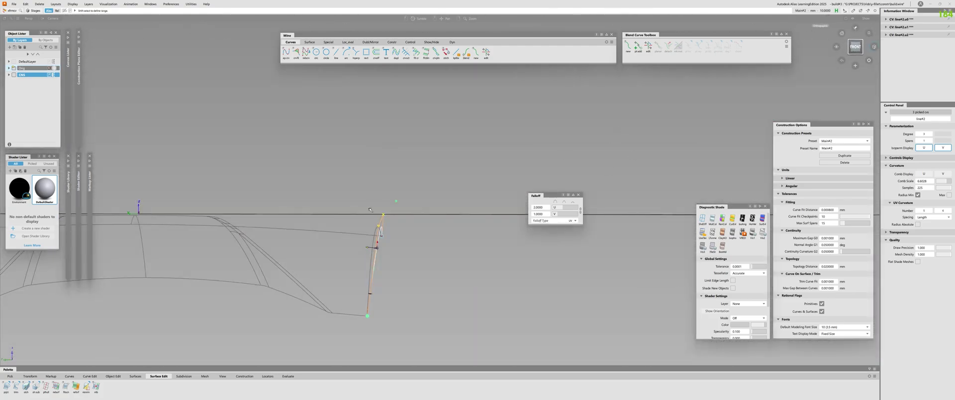
{"action": "left_click_drag", "start_coordinate": [394, 188], "coordinate": [383, 230], "text": "alt+shift"}
{"action": "left_click_drag", "start_coordinate": [386, 141], "coordinate": [187, 304], "text": "alt+shift"}
Planarize the curve in top view using the View projection plane with Keep Originals enabled.
{"action": "left_click", "coordinate": [376, 247]}
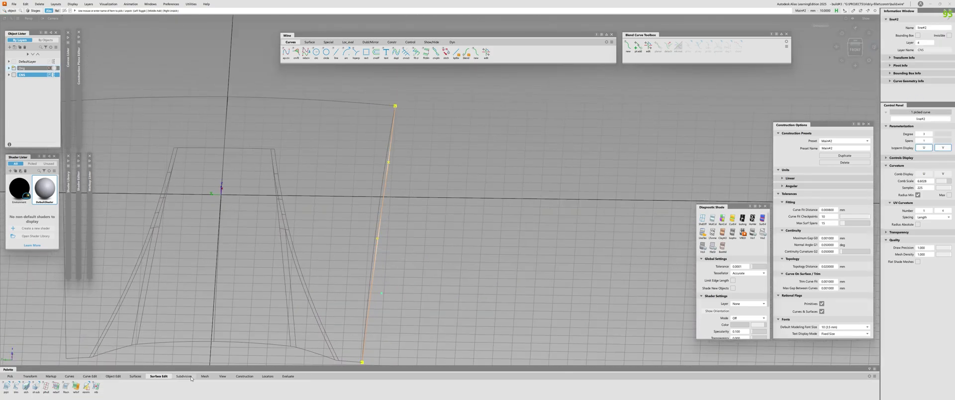
{"action": "left_click", "coordinate": [84, 376]}
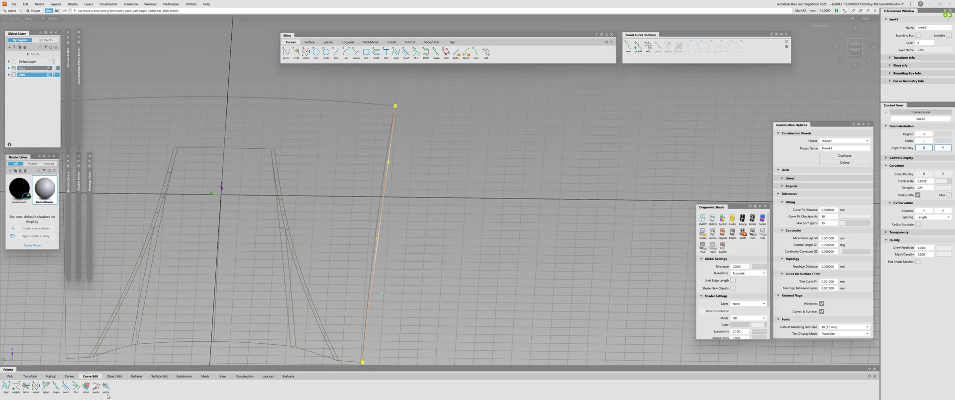
{"action": "double_click", "coordinate": [59, 386]}
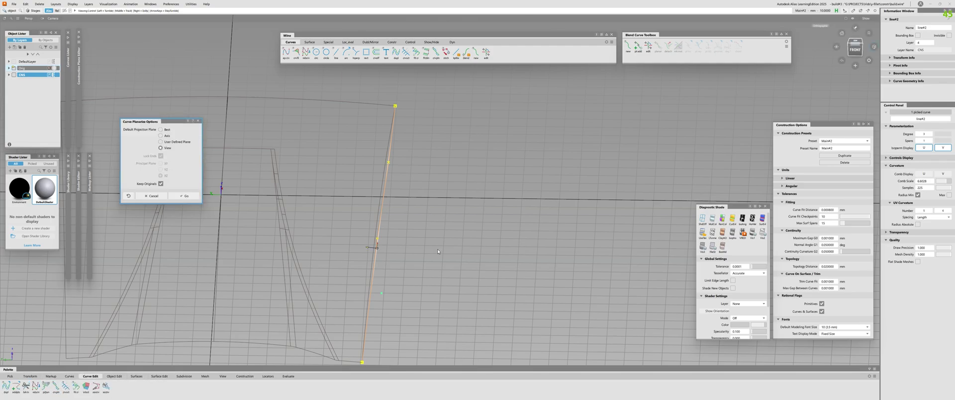
{"action": "left_click", "coordinate": [182, 196]}
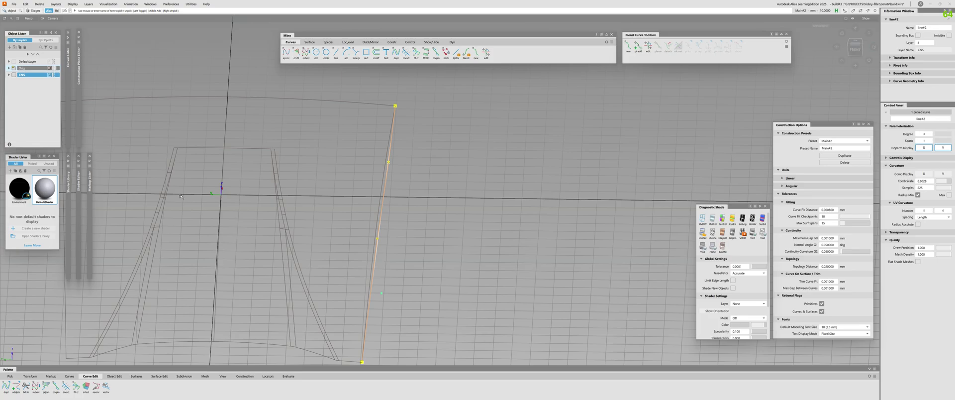
{"action": "left_click", "coordinate": [851, 48]}
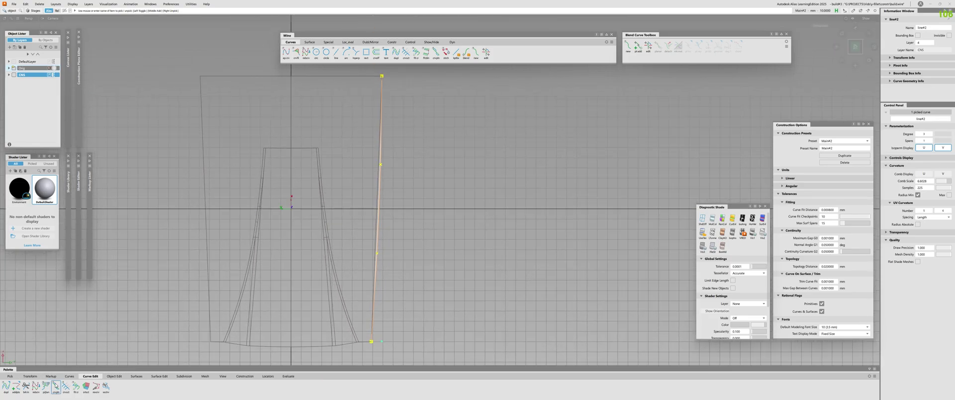
{"action": "double_click", "coordinate": [55, 385]}
{"action": "left_click", "coordinate": [185, 196]}
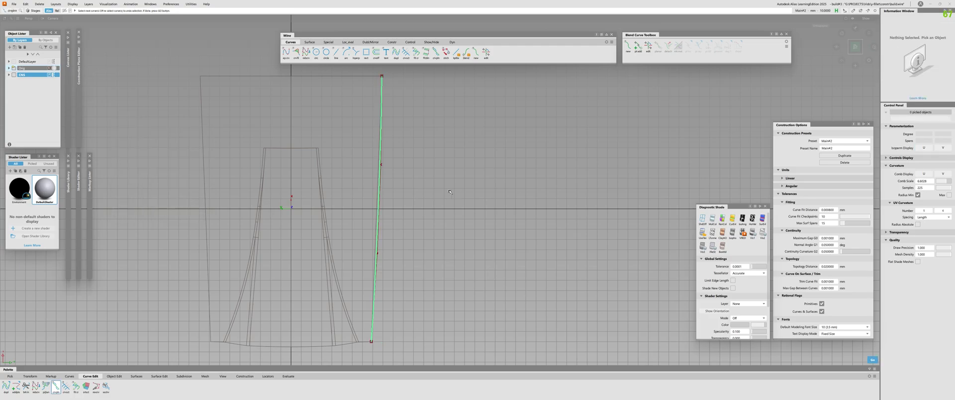
{"action": "left_click_drag", "start_coordinate": [209, 197], "coordinate": [474, 233], "text": "alt+shift"}
{"action": "left_click", "coordinate": [856, 46]}
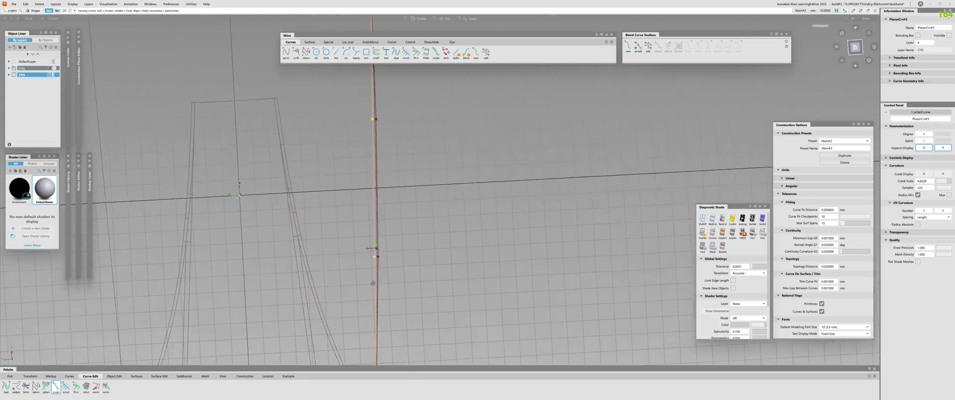
Delete the original non-planar curve, keeping only the planar copy along the outer reference edge.
{"action": "scroll", "coordinate": [376, 250], "scroll_direction": "up", "scroll_amount": 1}
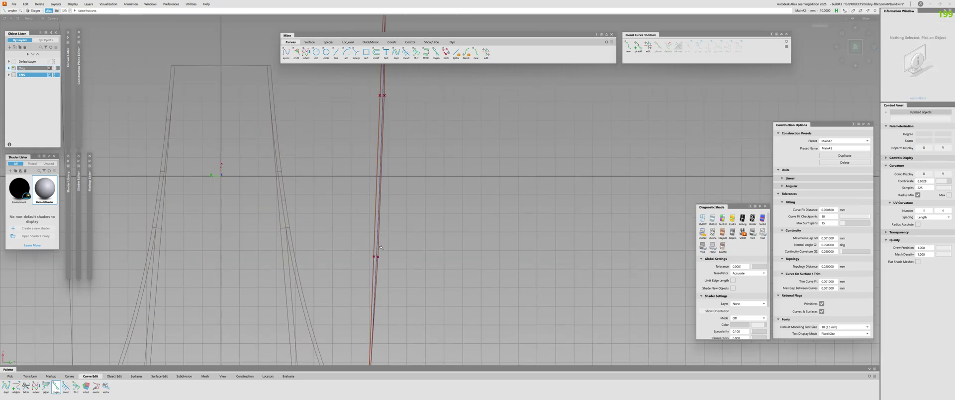
{"action": "left_click", "coordinate": [377, 248]}
{"action": "key", "text": "Delete"}
{"action": "left_click_drag", "start_coordinate": [378, 249], "coordinate": [27, 91], "text": "alt+shift"}
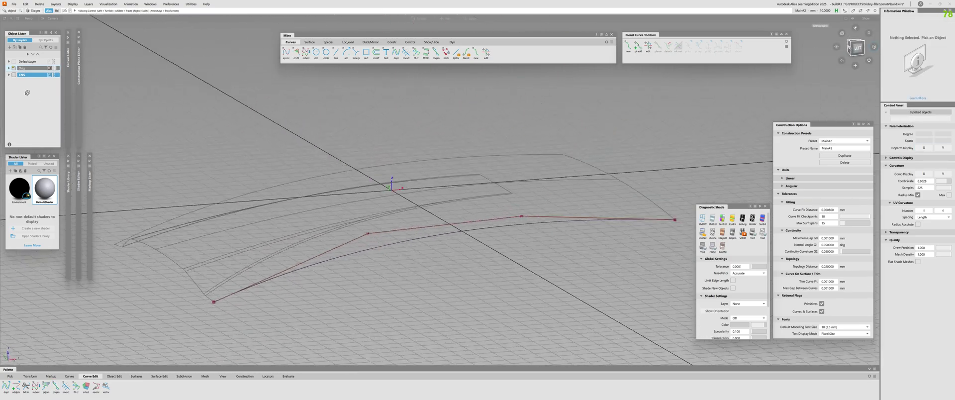
{"action": "left_click_drag", "start_coordinate": [313, 204], "coordinate": [400, 191], "text": "alt+shift"}
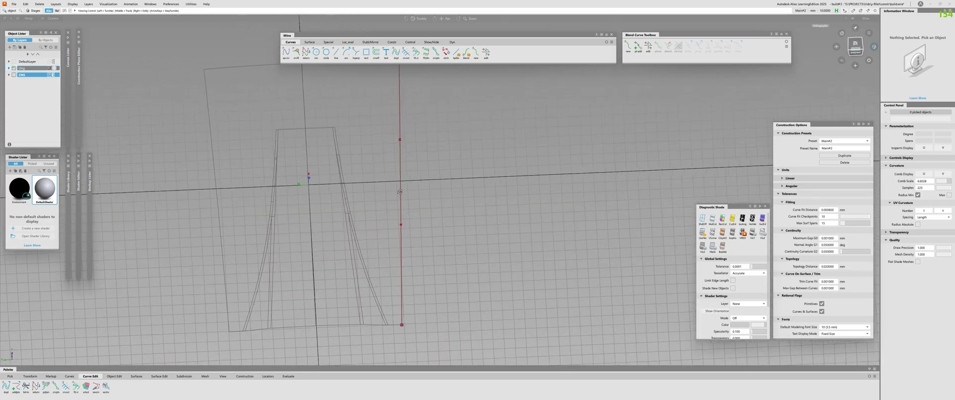
Mirror the planar curve across the centreline to the opposite outer edge of the reference surfaces.
{"action": "left_click", "coordinate": [401, 204]}
{"action": "right_click_drag", "start_coordinate": [408, 207], "coordinate": [457, 229], "text": "alt+shift"}
{"action": "left_click_drag", "start_coordinate": [194, 231], "coordinate": [263, 164], "text": "alt+shift"}
Skin a surface between the planar outer edge curve and its mirrored copy.
{"action": "key", "text": "s"}
{"action": "left_click", "coordinate": [405, 214]}
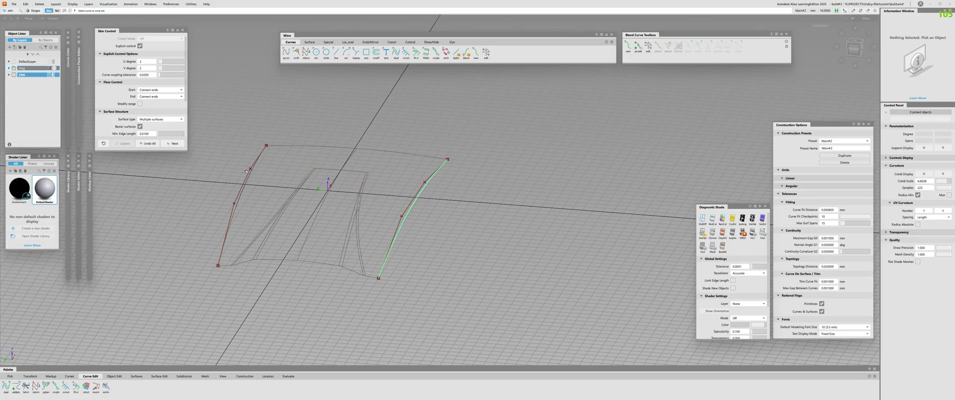
{"action": "left_click", "coordinate": [246, 178]}
{"action": "left_click_drag", "start_coordinate": [248, 189], "coordinate": [161, 89], "text": "alt+shift"}
Turn off explicit control for the skin and set its crown mode to Absolute.
{"action": "left_click", "coordinate": [139, 46]}
{"action": "left_click", "coordinate": [161, 39]}
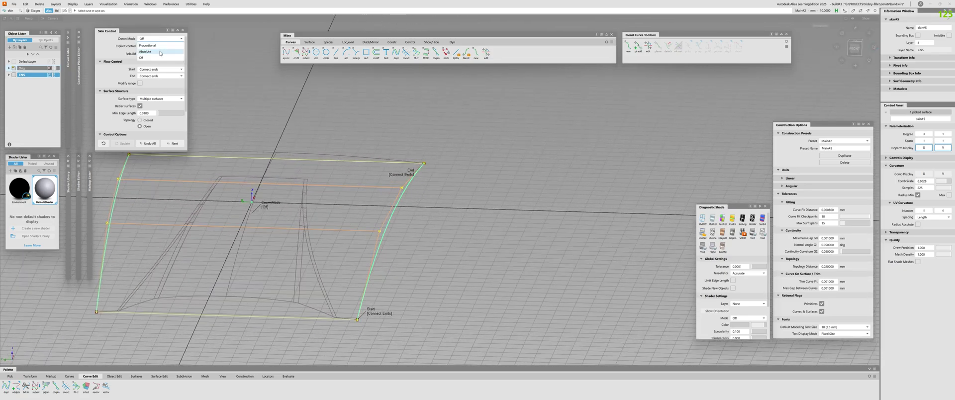
{"action": "left_click", "coordinate": [162, 51]}
{"action": "left_click_drag", "start_coordinate": [256, 170], "coordinate": [329, 153], "text": "alt+shift"}
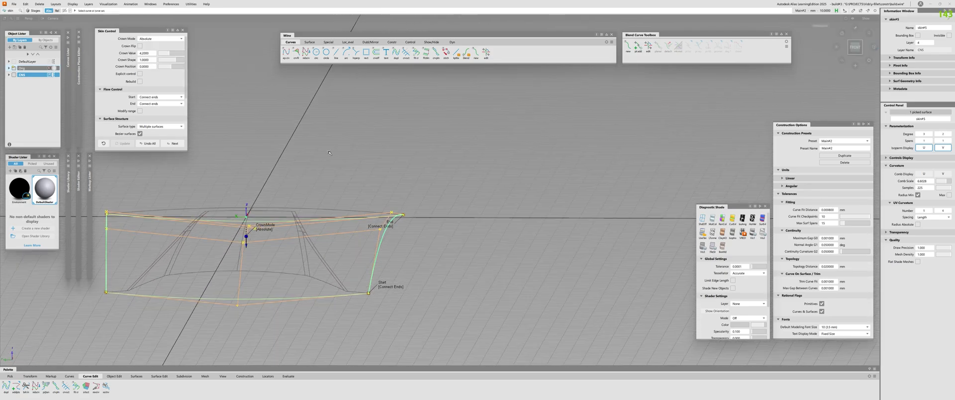
Flip the skin's crown upward in front view and adjust its height towards the top of the reference surfaces.
{"action": "left_click", "coordinate": [855, 46]}
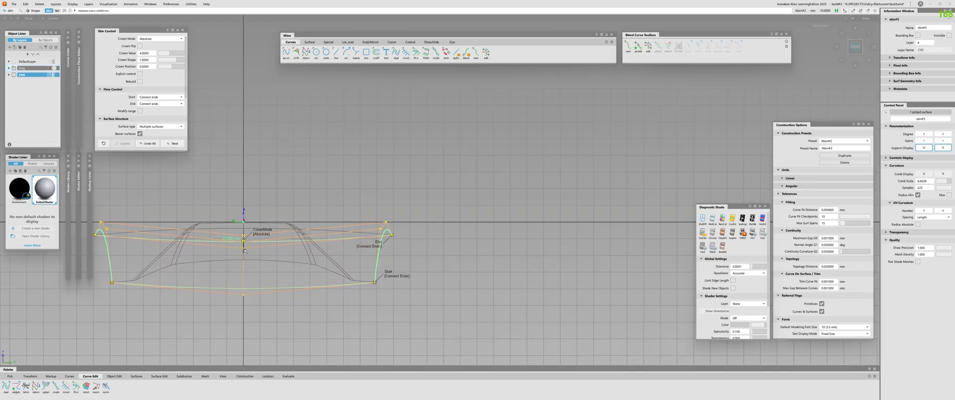
{"action": "left_click_drag", "start_coordinate": [244, 250], "coordinate": [244, 238]}
{"action": "right_click_drag", "start_coordinate": [309, 223], "coordinate": [334, 133], "text": "alt+shift"}
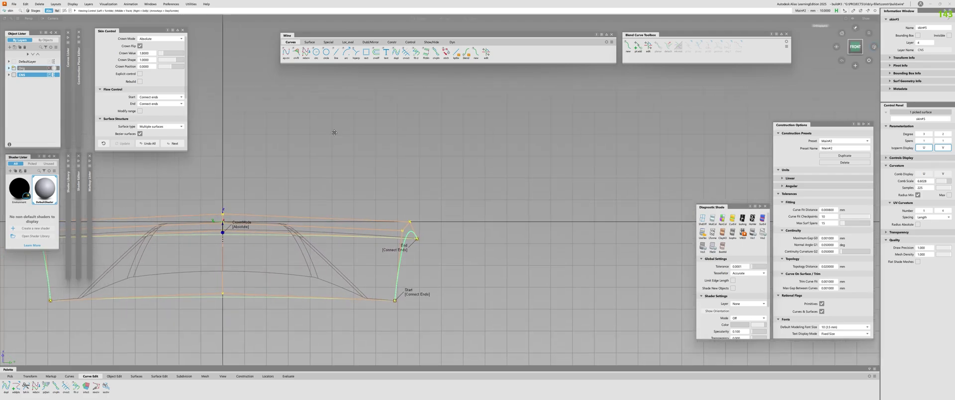
{"action": "middle_click_drag", "start_coordinate": [335, 132], "coordinate": [377, 130], "text": "alt+shift"}
{"action": "left_click_drag", "start_coordinate": [265, 219], "coordinate": [265, 221]}
{"action": "right_click_drag", "start_coordinate": [249, 233], "coordinate": [276, 223], "text": "alt+shift"}
{"action": "middle_click_drag", "start_coordinate": [276, 223], "coordinate": [473, 162], "text": "alt+shift"}
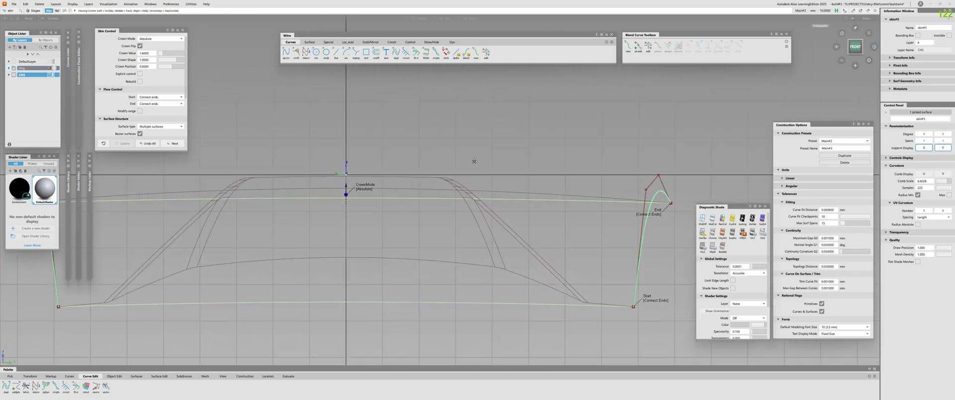
{"action": "left_click_drag", "start_coordinate": [473, 162], "coordinate": [229, 207], "text": "alt+shift"}
{"action": "key", "text": "space"}
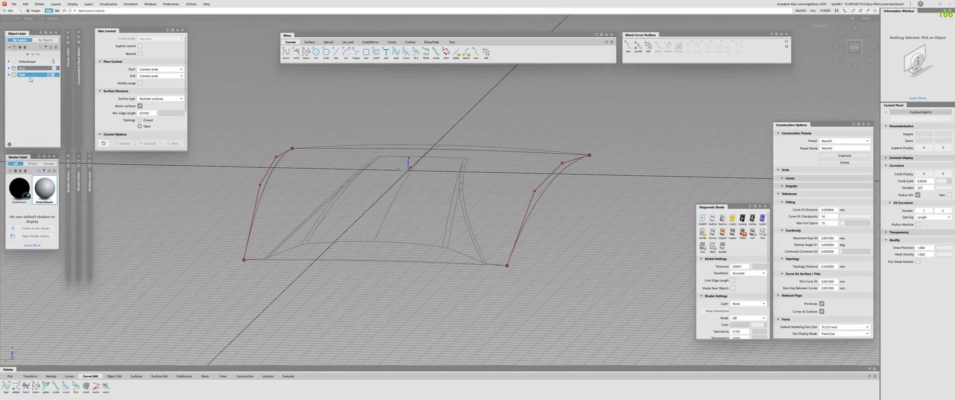
Show the original reference surfaces shaded with the new skin, turn off the grid and compare them in front view.
{"action": "left_click", "coordinate": [50, 70]}
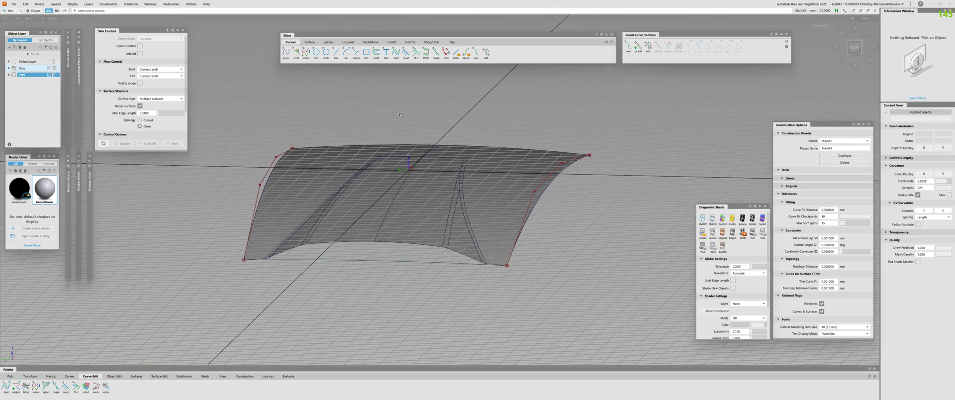
{"action": "left_click_drag", "start_coordinate": [408, 189], "coordinate": [404, 155], "text": "alt+shift"}
{"action": "right_click_drag", "start_coordinate": [405, 156], "coordinate": [387, 167], "text": "ctrl+shift"}
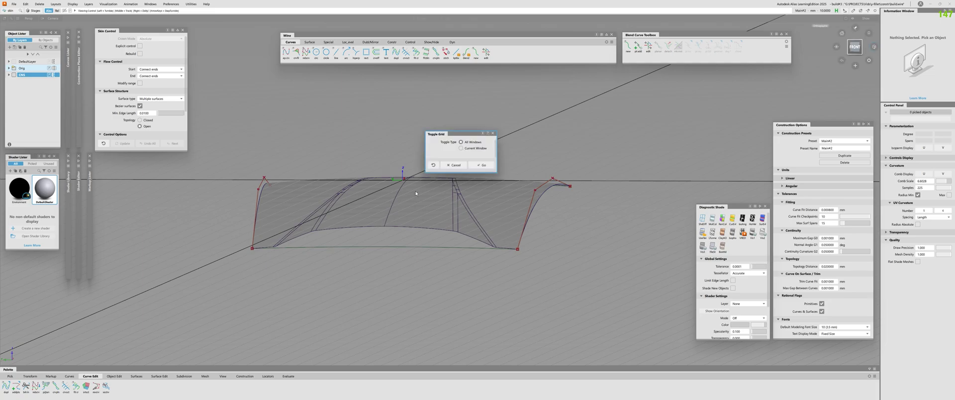
{"action": "left_click", "coordinate": [482, 165]}
{"action": "mouse_move", "coordinate": [414, 185]}
{"action": "left_mouse_down", "text": "alt+shift"}
{"action": "mouse_move", "coordinate": [433, 191]}
{"action": "mouse_move", "coordinate": [400, 191]}
{"action": "mouse_move", "coordinate": [419, 193]}
{"action": "left_mouse_up", "text": "alt+shift"}
{"action": "left_click", "coordinate": [857, 46]}
{"action": "right_click_drag", "start_coordinate": [385, 230], "coordinate": [401, 232], "text": "alt+shift"}
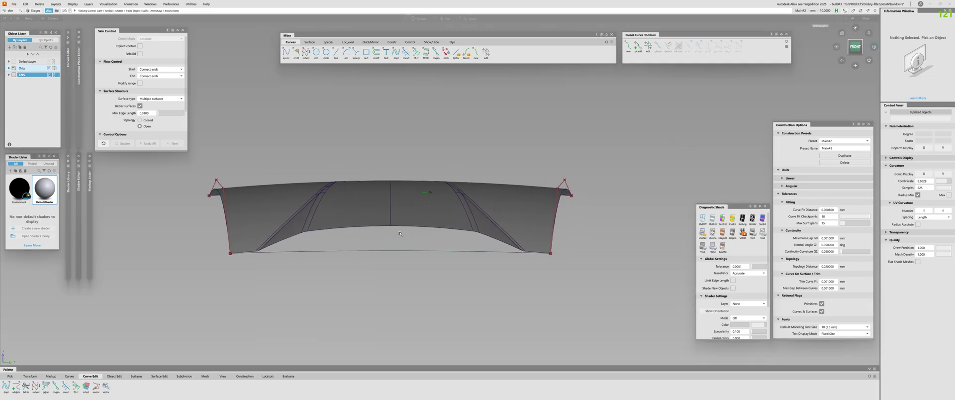
{"action": "left_click_drag", "start_coordinate": [401, 233], "coordinate": [400, 223], "text": "ctrl+shift"}
Reopen the skin for editing and raise its absolute crown value to 4.
{"action": "left_click", "coordinate": [398, 243]}
{"action": "mouse_move", "coordinate": [401, 247]}
{"action": "right_mouse_down", "text": "alt+shift"}
{"action": "mouse_move", "coordinate": [408, 233]}
{"action": "mouse_move", "coordinate": [388, 251]}
{"action": "right_mouse_up", "text": "alt+shift"}
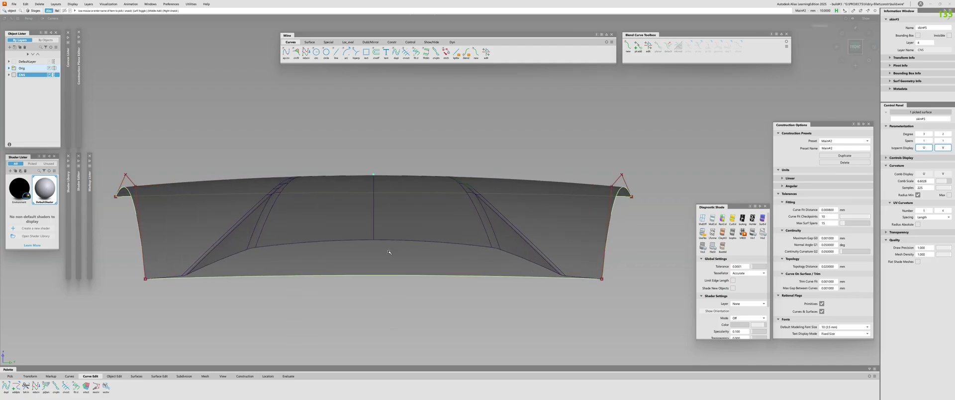
{"action": "double_click", "coordinate": [382, 258]}
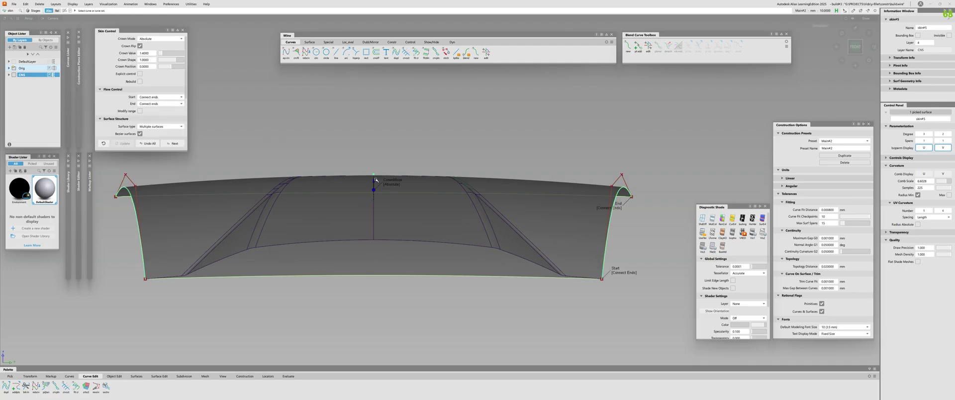
{"action": "left_click_drag", "start_coordinate": [376, 179], "coordinate": [373, 166]}
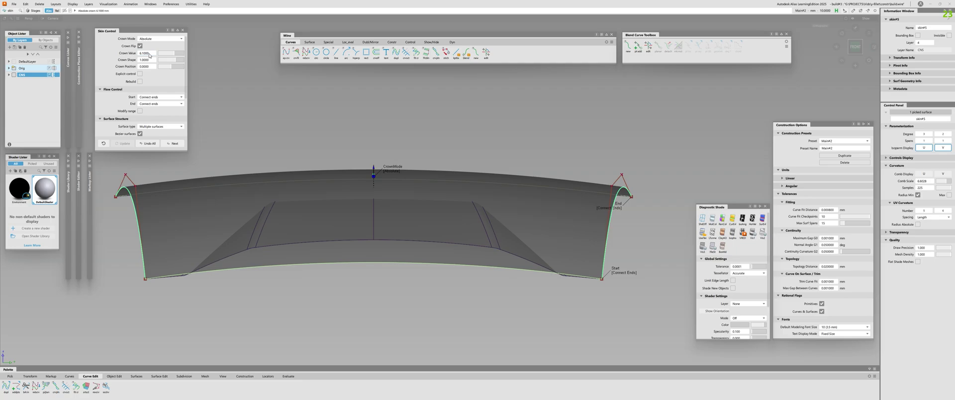
{"action": "left_click_drag", "start_coordinate": [149, 55], "coordinate": [82, 59]}
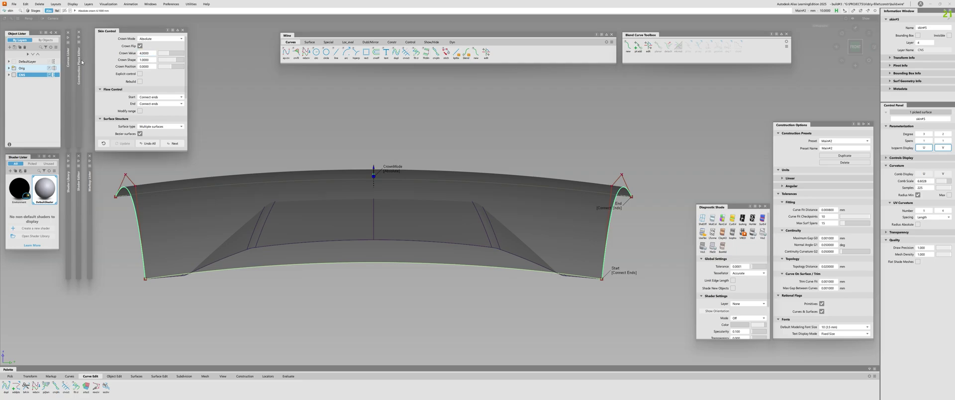
{"action": "key", "text": "Return"}
Return the reference layer to wireframe and set the skin's crown value to 4.2 in front view.
{"action": "mouse_move", "coordinate": [374, 188]}
{"action": "right_mouse_down", "text": "alt+shift"}
{"action": "mouse_move", "coordinate": [485, 188]}
{"action": "mouse_move", "coordinate": [390, 187]}
{"action": "right_mouse_up", "text": "alt+shift"}
{"action": "left_click_drag", "start_coordinate": [390, 187], "coordinate": [277, 199], "text": "alt+shift"}
{"action": "left_click", "coordinate": [49, 68]}
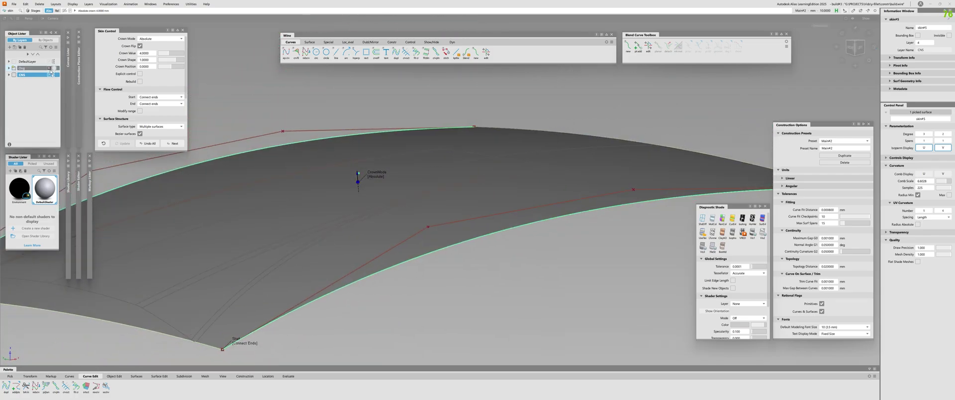
{"action": "mouse_move", "coordinate": [278, 174]}
{"action": "left_mouse_down", "text": "alt+shift"}
{"action": "mouse_move", "coordinate": [388, 198]}
{"action": "mouse_move", "coordinate": [389, 160]}
{"action": "mouse_move", "coordinate": [424, 140]}
{"action": "left_mouse_up", "text": "alt+shift"}
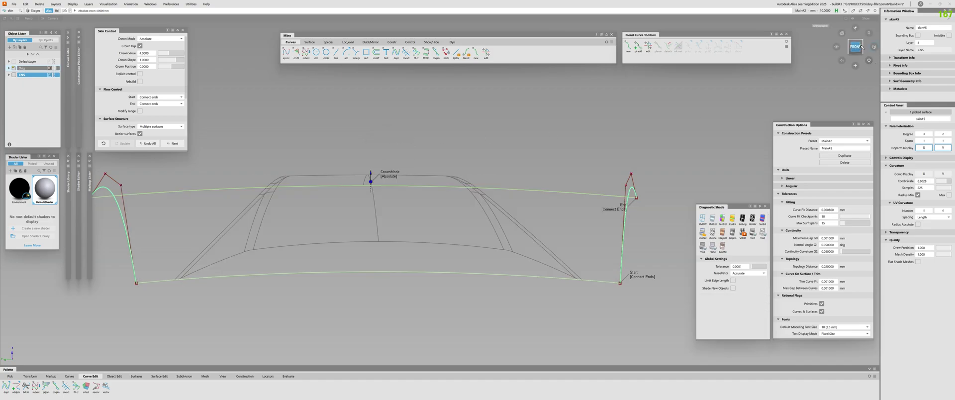
{"action": "left_click", "coordinate": [852, 47]}
{"action": "right_click_drag", "start_coordinate": [392, 180], "coordinate": [391, 153], "text": "alt+shift"}
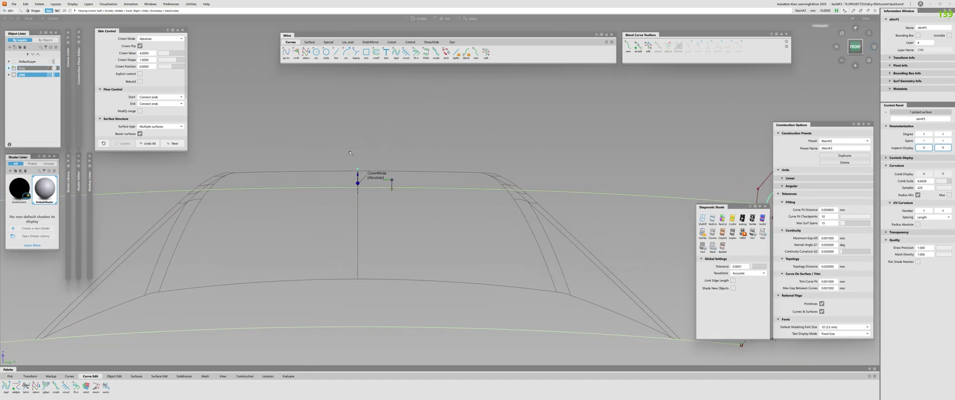
{"action": "middle_click_drag", "start_coordinate": [324, 155], "coordinate": [358, 154], "text": "alt+shift"}
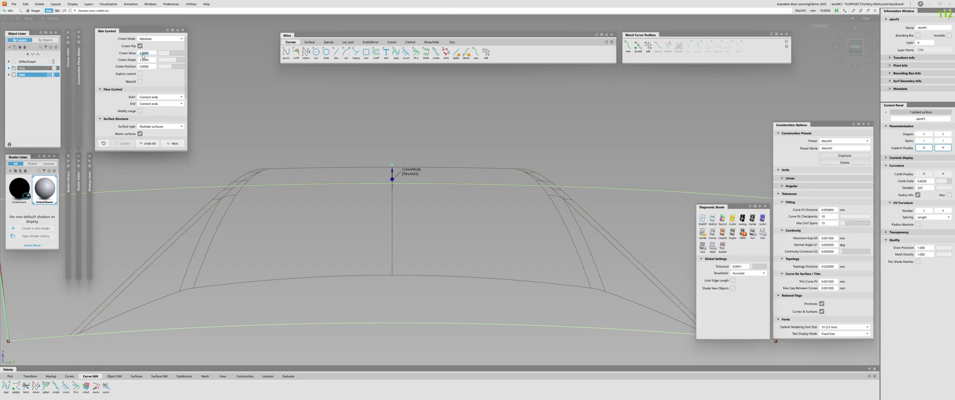
{"action": "key", "text": "Return"}
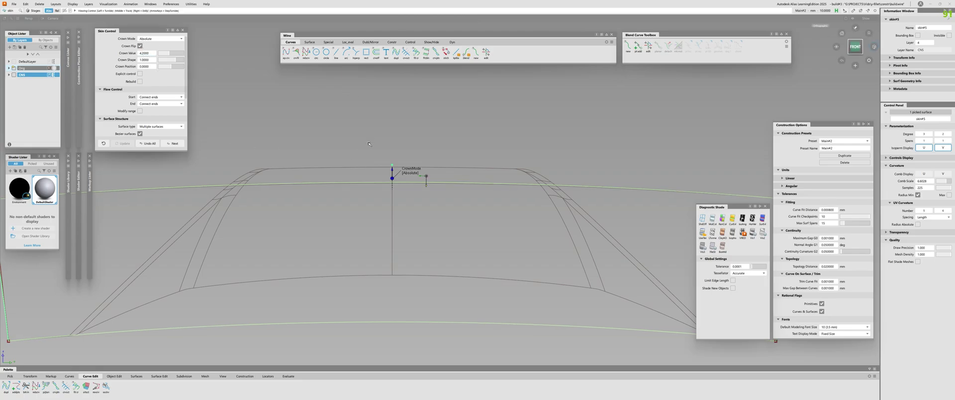
Finish the skin edit and check the shaded crowned surface against the edge curves in perspective.
{"action": "right_click_drag", "start_coordinate": [425, 175], "coordinate": [399, 172], "text": "alt+shift"}
{"action": "left_click_drag", "start_coordinate": [421, 168], "coordinate": [452, 194], "text": "alt+shift"}
{"action": "right_click_drag", "start_coordinate": [452, 194], "coordinate": [417, 195], "text": "alt+shift"}
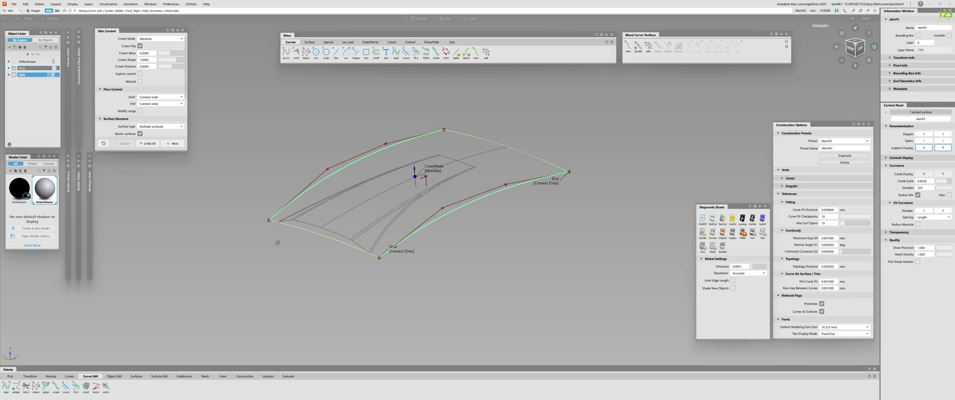
{"action": "left_click_drag", "start_coordinate": [417, 195], "coordinate": [421, 193], "text": "alt+shift"}
{"action": "key", "text": "space"}
{"action": "right_click_drag", "start_coordinate": [393, 209], "coordinate": [416, 214], "text": "alt+shift"}
{"action": "left_click_drag", "start_coordinate": [414, 216], "coordinate": [424, 221], "text": "alt+shift"}
{"action": "key", "text": "5"}
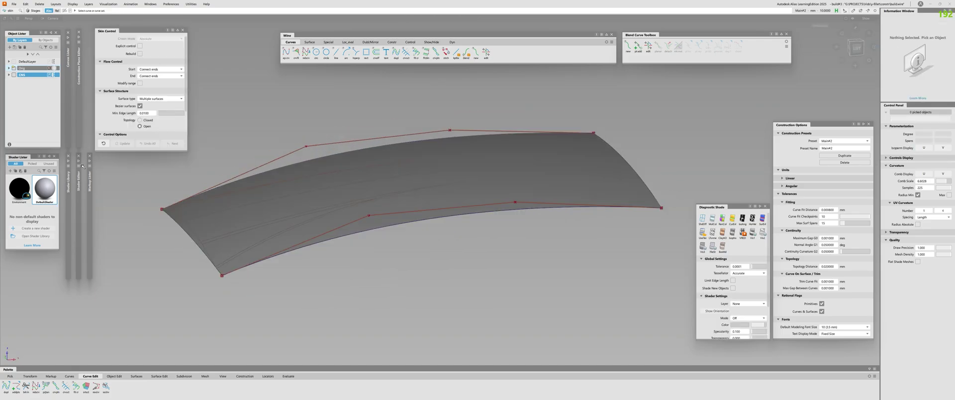
Leave the Skin tool, hide the layer holding the new surface and show the original reference layer shaded.
{"action": "mouse_move", "coordinate": [482, 175]}
{"action": "left_mouse_down", "text": "alt+shift"}
{"action": "mouse_move", "coordinate": [542, 214]}
{"action": "mouse_move", "coordinate": [523, 161]}
{"action": "mouse_move", "coordinate": [512, 175]}
{"action": "mouse_move", "coordinate": [330, 199]}
{"action": "mouse_move", "coordinate": [317, 241]}
{"action": "mouse_move", "coordinate": [222, 164]}
{"action": "mouse_move", "coordinate": [222, 242]}
{"action": "mouse_move", "coordinate": [208, 253]}
{"action": "mouse_move", "coordinate": [273, 212]}
{"action": "left_mouse_up", "text": "alt+shift"}
{"action": "left_click", "coordinate": [513, 175]}
{"action": "left_click", "coordinate": [222, 182]}
{"action": "left_click", "coordinate": [13, 75]}
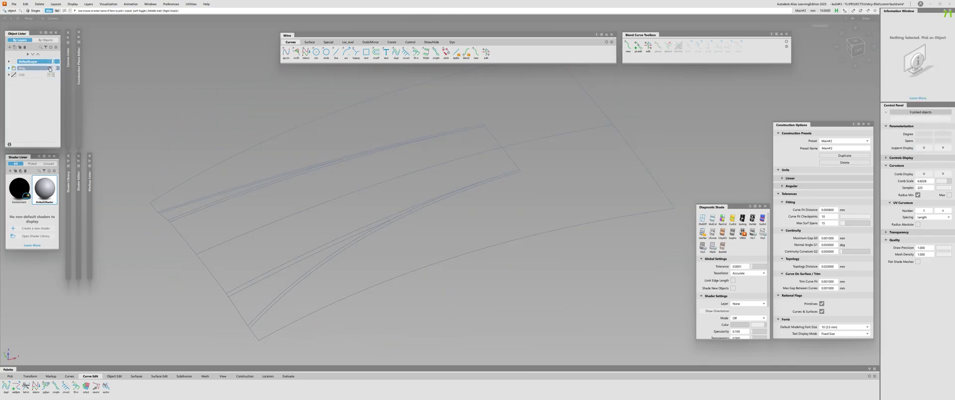
{"action": "left_click", "coordinate": [49, 69]}
Select the two central recess surfaces of the reference and examine their crown and side transitions from several views.
{"action": "mouse_move", "coordinate": [343, 185]}
{"action": "left_mouse_down", "text": "alt+shift"}
{"action": "mouse_move", "coordinate": [413, 195]}
{"action": "mouse_move", "coordinate": [568, 124]}
{"action": "mouse_move", "coordinate": [343, 191]}
{"action": "mouse_move", "coordinate": [368, 175]}
{"action": "left_mouse_up", "text": "alt+shift"}
{"action": "left_click", "coordinate": [298, 202]}
{"action": "left_click", "coordinate": [254, 256]}
{"action": "left_click_drag", "start_coordinate": [214, 263], "coordinate": [71, 220], "text": "alt+shift"}
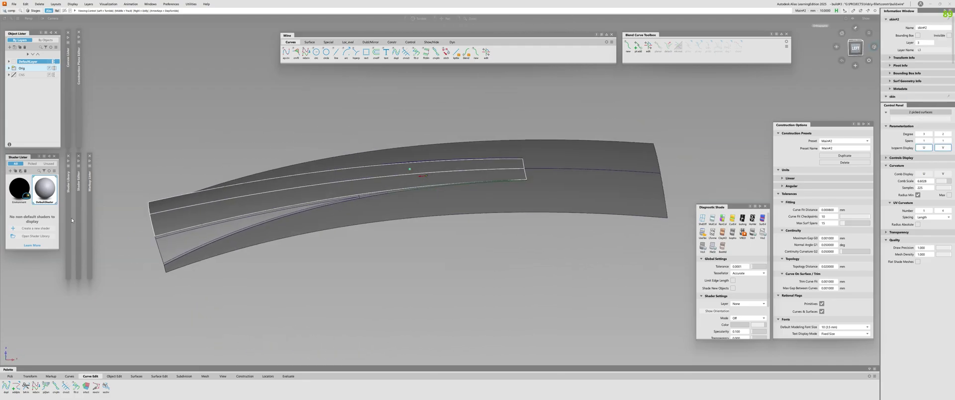
{"action": "left_click_drag", "start_coordinate": [525, 197], "coordinate": [365, 93], "text": "alt+shift"}
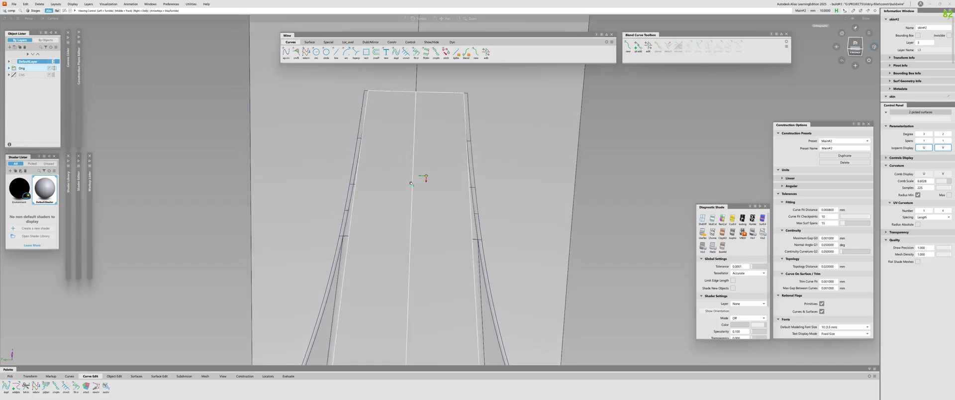
{"action": "left_click_drag", "start_coordinate": [411, 184], "coordinate": [404, 97], "text": "alt+shift"}
{"action": "left_click", "coordinate": [854, 47]}
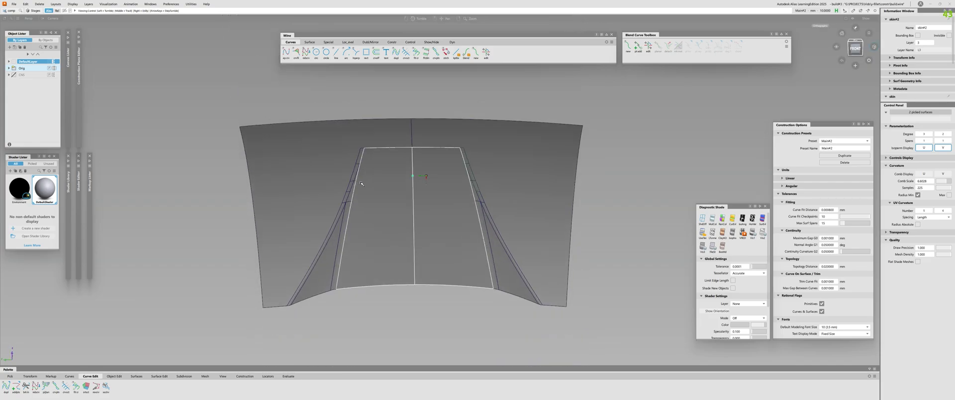
{"action": "scroll", "coordinate": [395, 165], "scroll_direction": "up", "scroll_amount": 3}
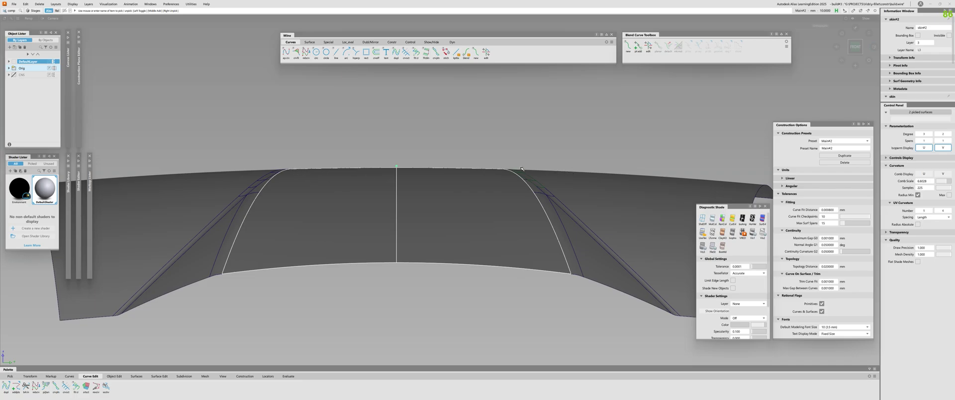
{"action": "middle_click_drag", "start_coordinate": [209, 180], "coordinate": [320, 178], "text": "alt+shift"}
{"action": "right_click_drag", "start_coordinate": [320, 178], "coordinate": [505, 141], "text": "alt+shift"}
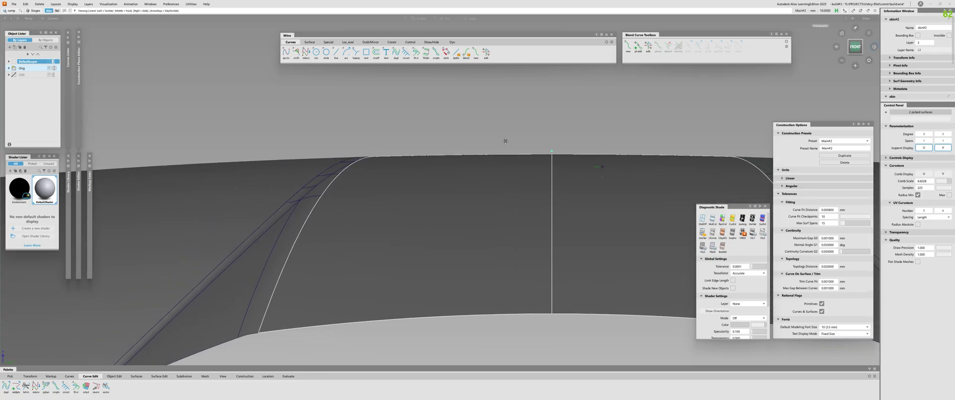
{"action": "middle_click_drag", "start_coordinate": [506, 141], "coordinate": [708, 116], "text": "alt+shift"}
{"action": "mouse_move", "coordinate": [133, 162]}
{"action": "left_mouse_down", "text": "alt+shift"}
{"action": "mouse_move", "coordinate": [305, 170]}
{"action": "mouse_move", "coordinate": [249, 151]}
{"action": "mouse_move", "coordinate": [264, 137]}
{"action": "left_mouse_up", "text": "alt+shift"}
{"action": "right_click_drag", "start_coordinate": [239, 136], "coordinate": [641, 157], "text": "alt+shift"}
{"action": "middle_click_drag", "start_coordinate": [642, 157], "coordinate": [340, 170], "text": "alt+shift"}
{"action": "left_click_drag", "start_coordinate": [568, 182], "coordinate": [511, 175], "text": "alt+shift"}
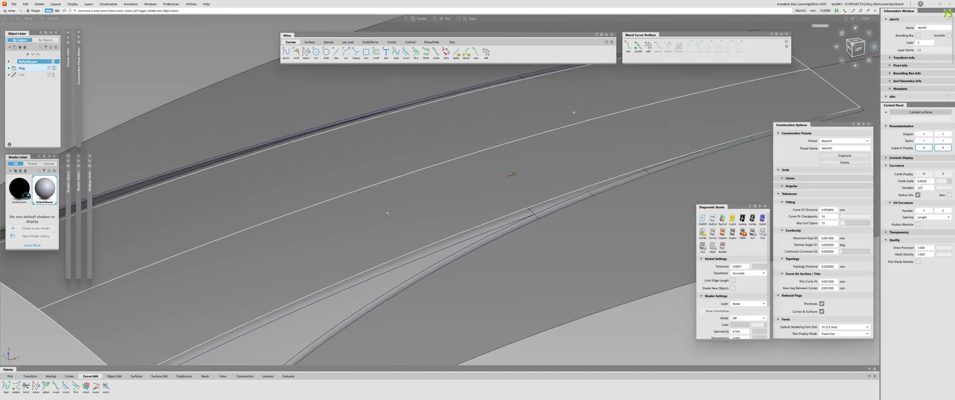
{"action": "right_click_drag", "start_coordinate": [512, 175], "coordinate": [696, 159], "text": "alt+shift"}
{"action": "middle_click_drag", "start_coordinate": [696, 159], "coordinate": [520, 142], "text": "alt+shift"}
{"action": "left_click", "coordinate": [518, 138]}
Hide the original reference layer and show the layer with the new skin surface and its curves.
{"action": "left_click", "coordinate": [14, 68]}
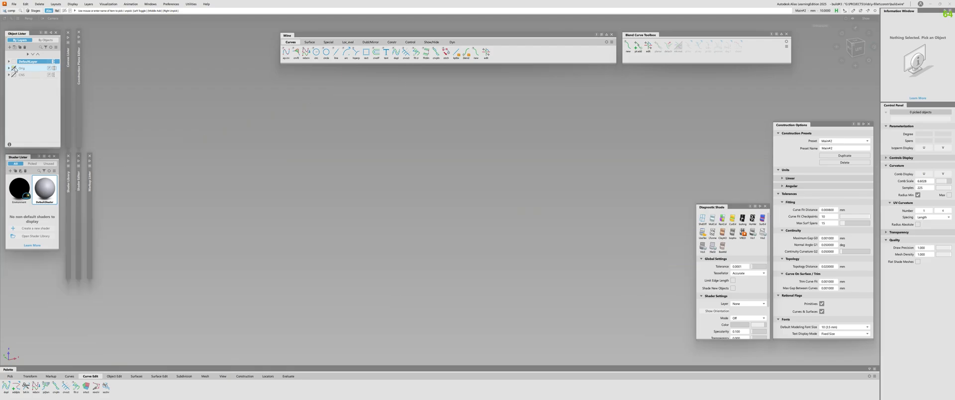
{"action": "left_click", "coordinate": [14, 75]}
{"action": "right_click_drag", "start_coordinate": [447, 159], "coordinate": [646, 159], "text": "alt+shift"}
{"action": "left_click_drag", "start_coordinate": [646, 159], "coordinate": [795, 114], "text": "alt+shift"}
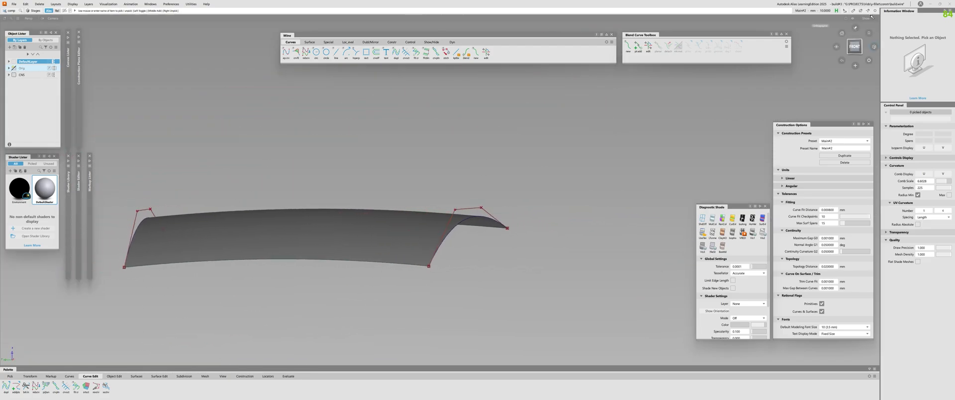
{"action": "left_click", "coordinate": [854, 47]}
{"action": "left_click_drag", "start_coordinate": [323, 213], "coordinate": [209, 249], "text": "alt+shift"}
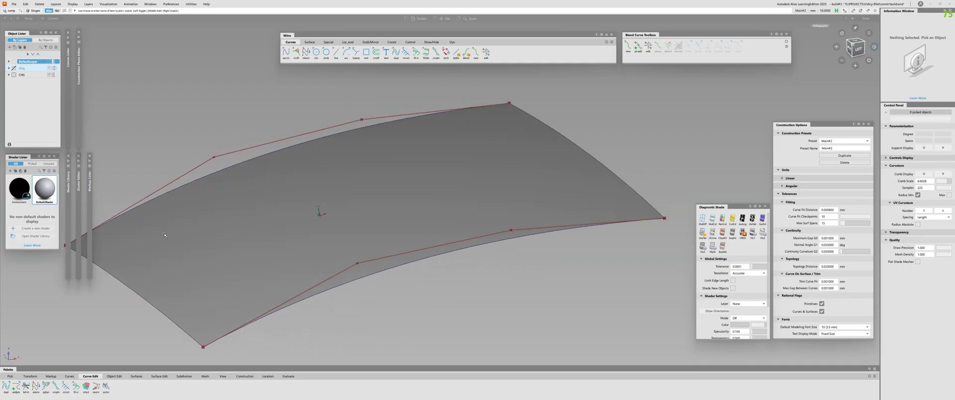
{"action": "right_click_drag", "start_coordinate": [209, 248], "coordinate": [321, 214], "text": "alt+shift"}
{"action": "left_click_drag", "start_coordinate": [321, 214], "coordinate": [313, 234], "text": "alt+shift"}
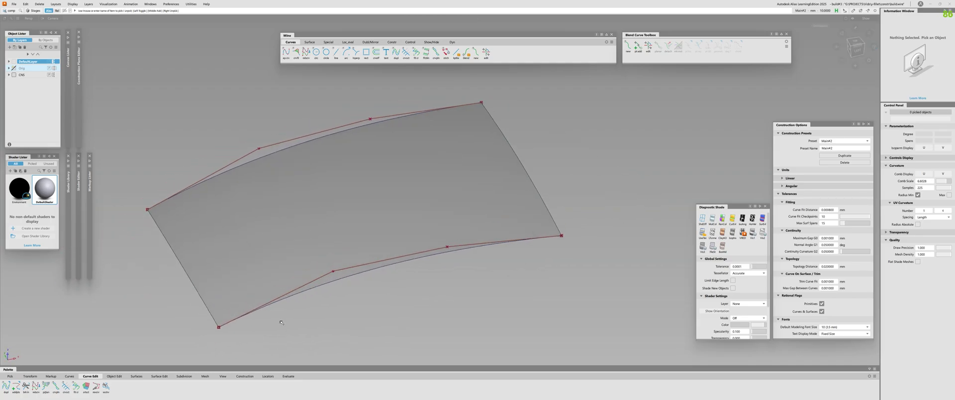
Create an orthogonal horizon curve on the skin surface, using a vector view direction of 1, 0, 0.
{"action": "left_click", "coordinate": [287, 376]}
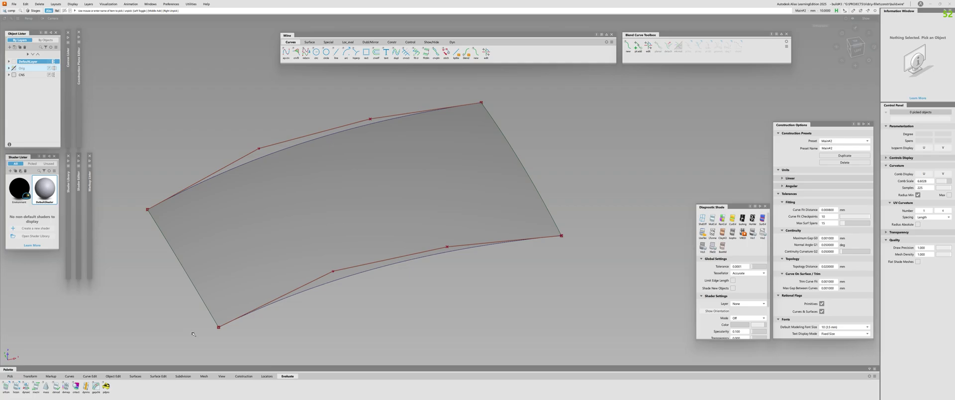
{"action": "left_click_drag", "start_coordinate": [11, 383], "coordinate": [28, 343]}
{"action": "left_click_drag", "start_coordinate": [165, 297], "coordinate": [142, 248], "text": "alt+shift"}
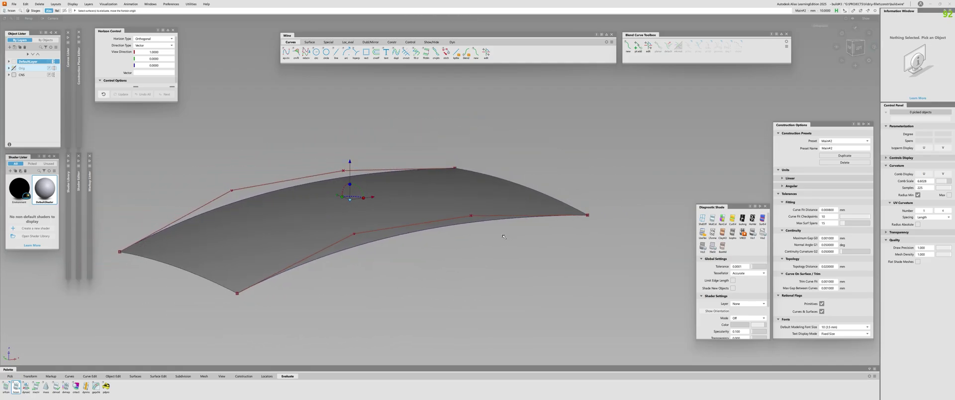
{"action": "left_click_drag", "start_coordinate": [504, 236], "coordinate": [417, 200], "text": "alt+shift"}
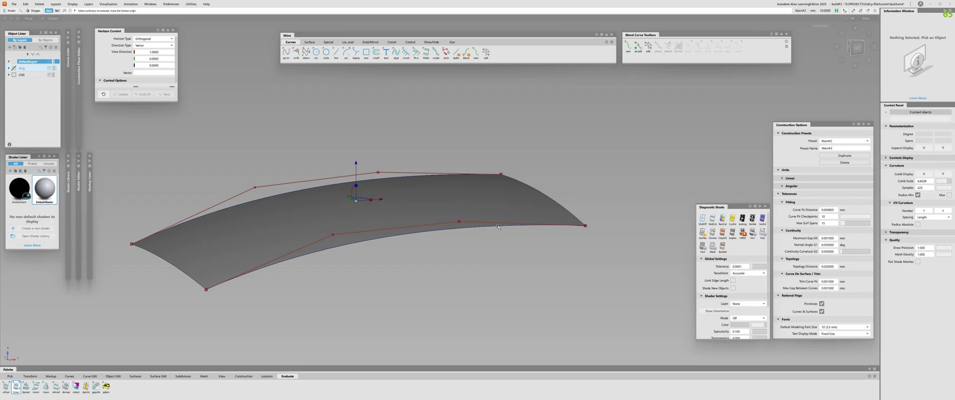
{"action": "left_click_drag", "start_coordinate": [498, 227], "coordinate": [385, 194], "text": "alt+shift"}
{"action": "left_click", "coordinate": [157, 52]}
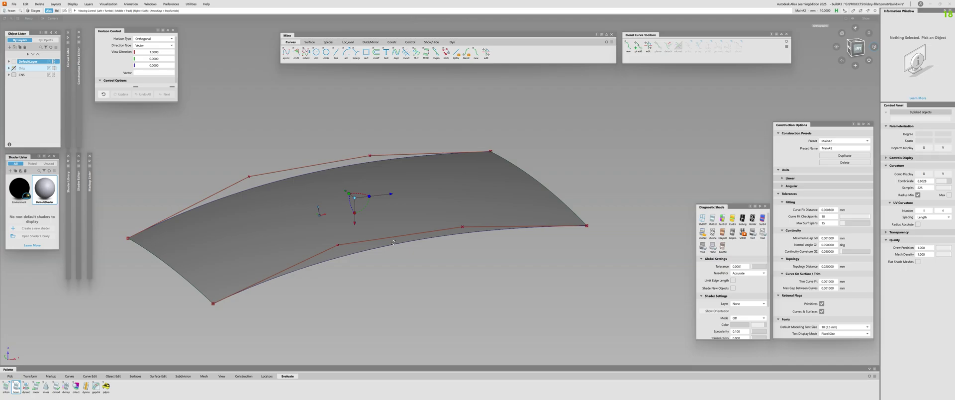
{"action": "left_click", "coordinate": [435, 184]}
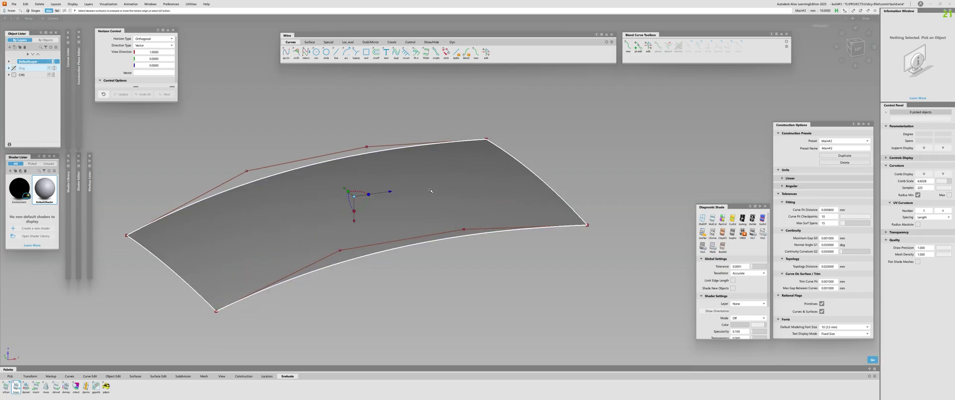
{"action": "key", "text": "space"}
Check the new horizon curve on the surface from the front and side, and leave the Horizon tool.
{"action": "left_click_drag", "start_coordinate": [431, 191], "coordinate": [500, 211], "text": "alt+shift"}
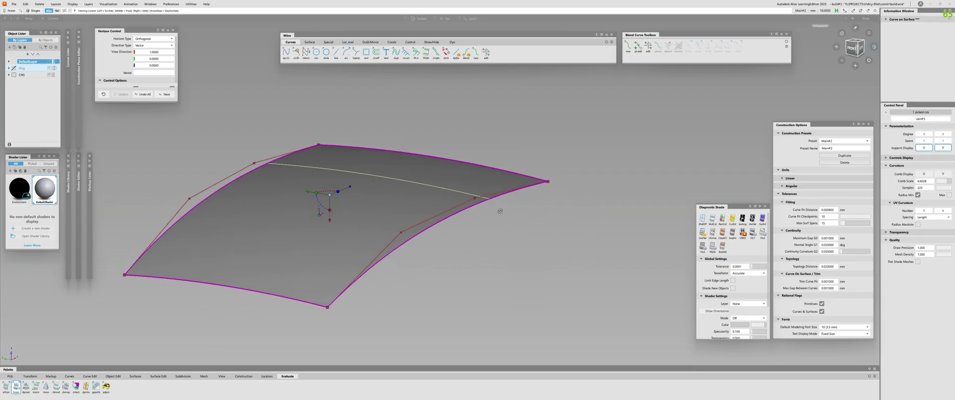
{"action": "left_click", "coordinate": [854, 47]}
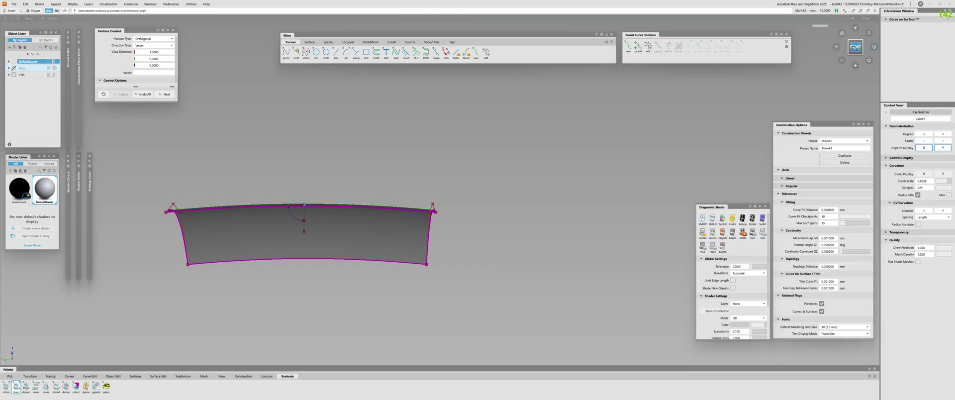
{"action": "right_click_drag", "start_coordinate": [318, 218], "coordinate": [223, 218], "text": "alt+shift"}
{"action": "middle_click_drag", "start_coordinate": [224, 218], "coordinate": [327, 195], "text": "alt+shift"}
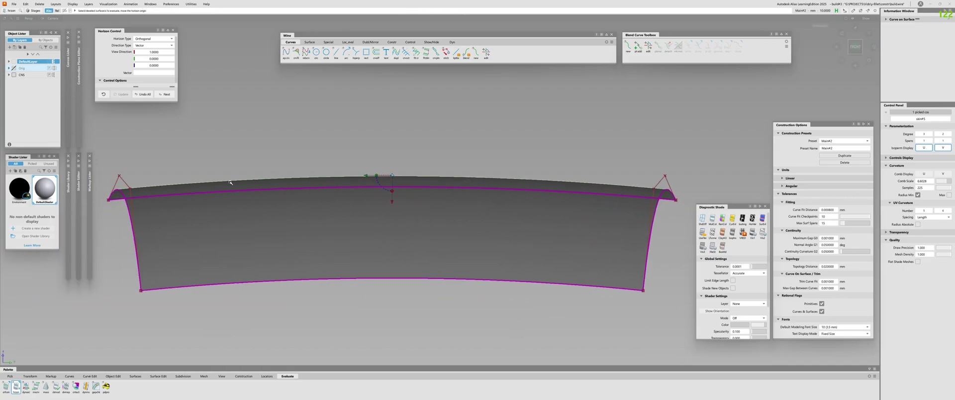
{"action": "left_click_drag", "start_coordinate": [662, 190], "coordinate": [580, 203], "text": "alt+shift"}
{"action": "key", "text": "space"}
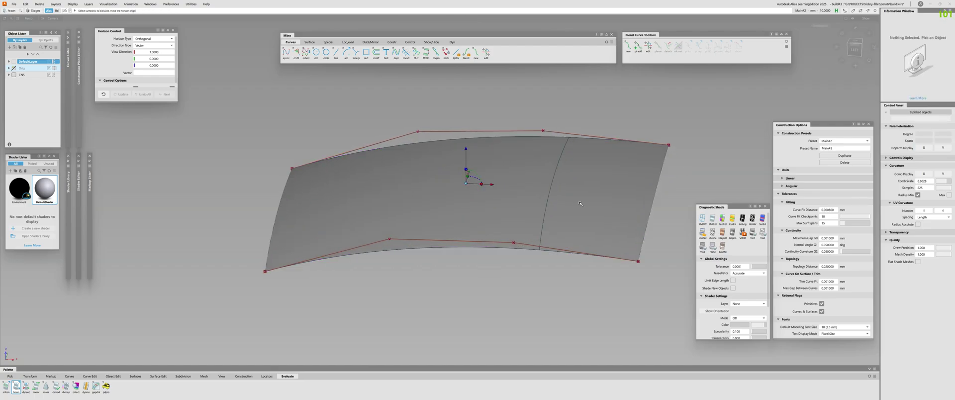
Extract a lengthwise curve through the middle of the skin surface and section it at the horizon curve, keeping the shorter portion.
{"action": "key", "text": "i"}
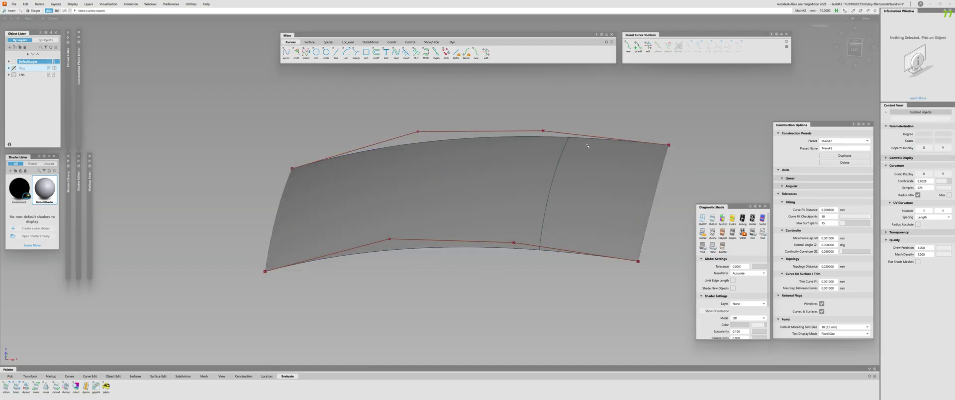
{"action": "left_click_drag", "start_coordinate": [588, 146], "coordinate": [590, 214]}
{"action": "key", "text": "space"}
{"action": "right_click_drag", "start_coordinate": [590, 214], "coordinate": [657, 203], "text": "alt+shift"}
{"action": "left_click_drag", "start_coordinate": [657, 203], "coordinate": [659, 189], "text": "alt+shift"}
{"action": "middle_click_drag", "start_coordinate": [659, 189], "coordinate": [554, 201], "text": "alt+shift"}
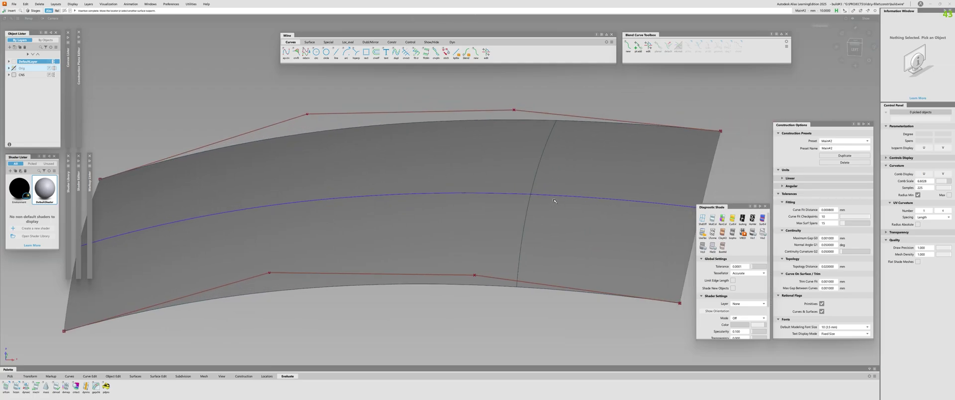
{"action": "left_click", "coordinate": [549, 194]}
{"action": "left_click", "coordinate": [531, 198]}
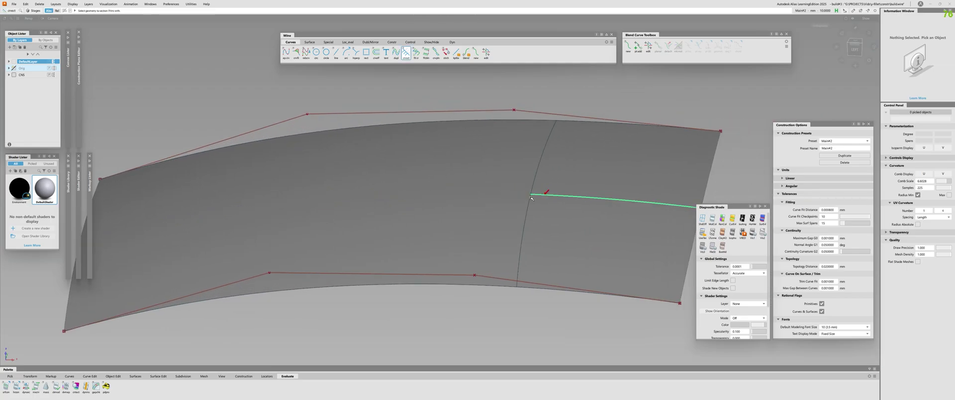
Draw a level straight curve from the sectioned curve's end at the horizon across the longer side of the surface.
{"action": "key", "text": "e"}
{"action": "left_click", "coordinate": [531, 196], "text": "ctrl"}
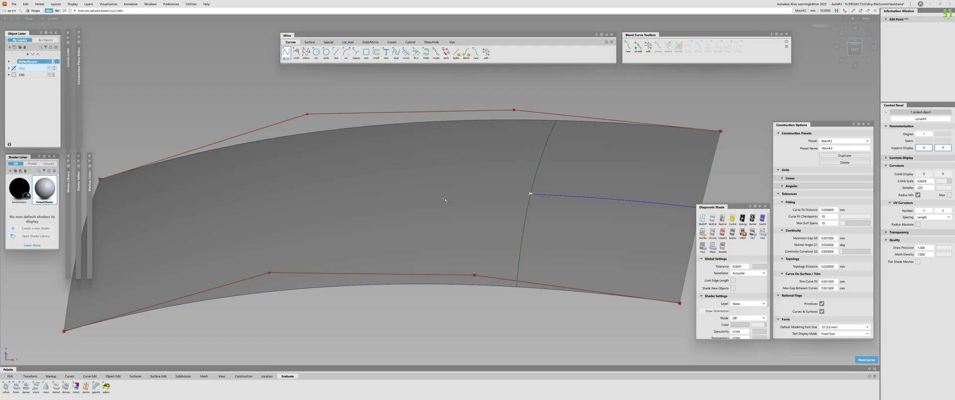
{"action": "left_click", "coordinate": [227, 176]}
{"action": "key", "text": "space"}
{"action": "left_click_drag", "start_coordinate": [488, 226], "coordinate": [505, 199], "text": "alt+shift"}
Duplicate the sectioned centre curve and isolate it together with the straight curve by hiding everything else.
{"action": "key", "text": "q"}
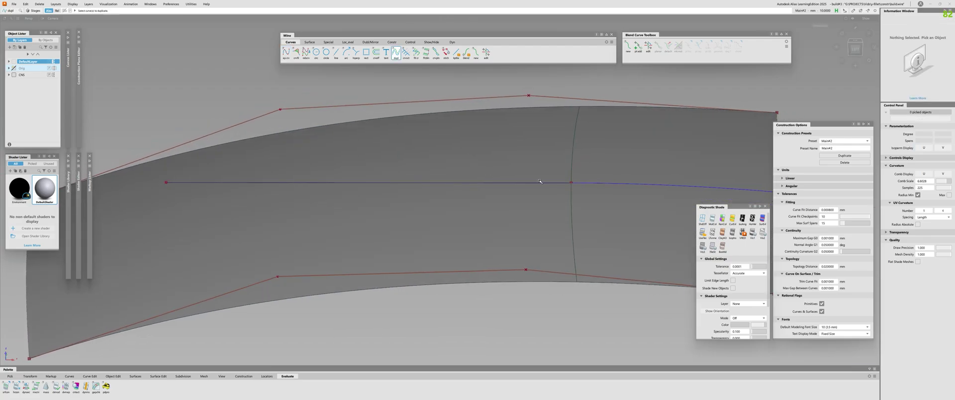
{"action": "left_click", "coordinate": [600, 183]}
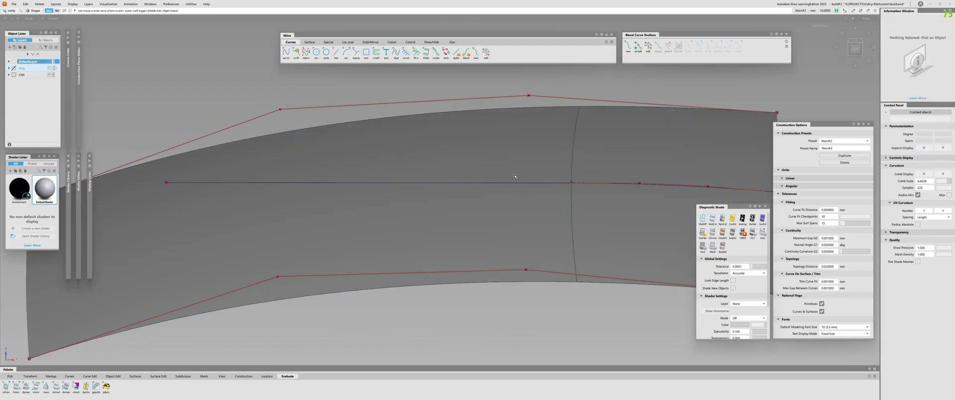
{"action": "left_click", "coordinate": [547, 183]}
{"action": "left_click", "coordinate": [604, 183]}
{"action": "key", "text": "alt+h"}
{"action": "right_click_drag", "start_coordinate": [633, 228], "coordinate": [695, 191], "text": "alt+shift"}
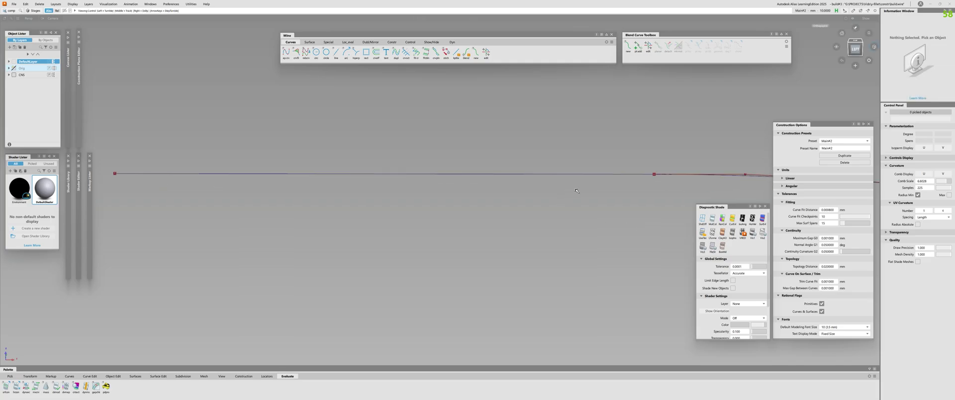
{"action": "middle_click_drag", "start_coordinate": [695, 192], "coordinate": [596, 207], "text": "alt+shift"}
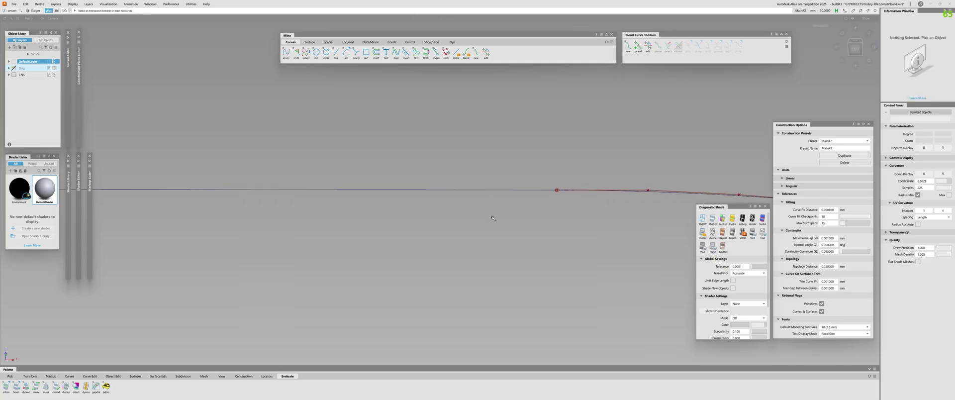
Evaluate the junction between the straight curve and the sectioned centre curve, and inspect it from several views.
{"action": "middle_click_drag", "start_coordinate": [493, 218], "coordinate": [405, 223], "text": "alt+shift"}
{"action": "right_click_drag", "start_coordinate": [404, 224], "coordinate": [410, 224], "text": "alt+shift"}
{"action": "left_click_drag", "start_coordinate": [394, 190], "coordinate": [393, 173], "text": "ctrl+shift"}
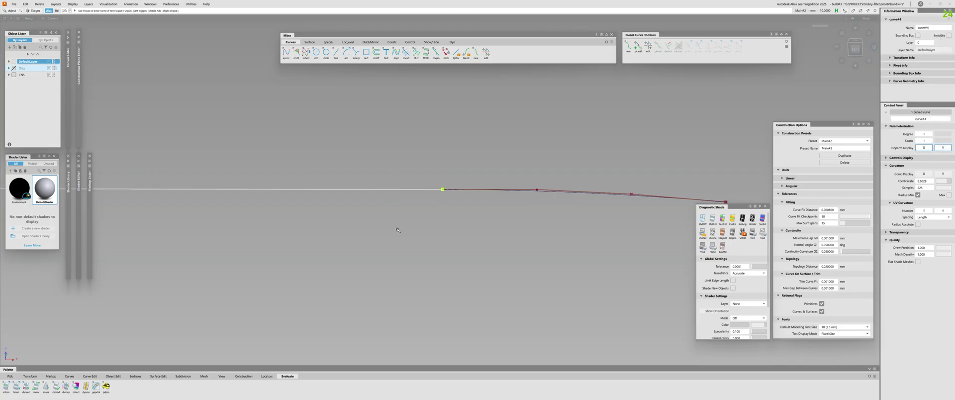
{"action": "left_click", "coordinate": [399, 230]}
{"action": "middle_click_drag", "start_coordinate": [425, 232], "coordinate": [461, 228], "text": "alt+shift"}
{"action": "right_click_drag", "start_coordinate": [461, 228], "coordinate": [383, 241], "text": "alt+shift"}
{"action": "left_click", "coordinate": [483, 185]}
{"action": "middle_click_drag", "start_coordinate": [107, 229], "coordinate": [341, 220], "text": "alt+shift"}
{"action": "right_click_drag", "start_coordinate": [341, 220], "coordinate": [449, 198], "text": "alt+shift"}
{"action": "left_click_drag", "start_coordinate": [449, 198], "coordinate": [458, 214], "text": "alt+shift"}
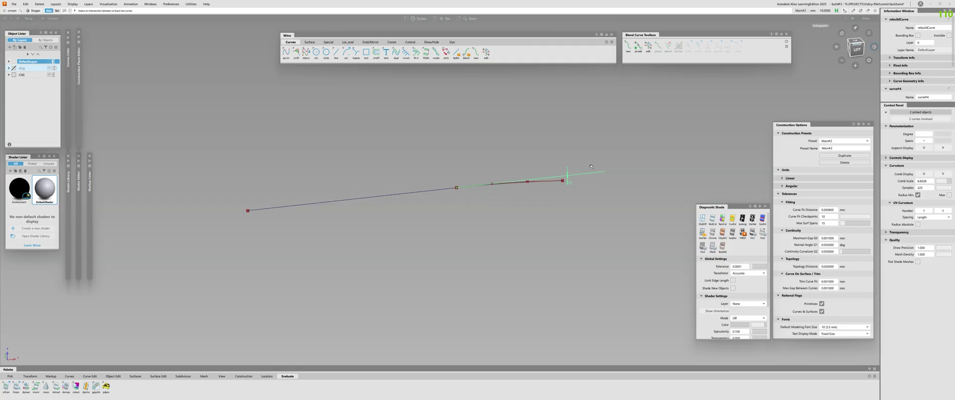
{"action": "left_click", "coordinate": [14, 13]}
{"action": "left_click", "coordinate": [224, 188]}
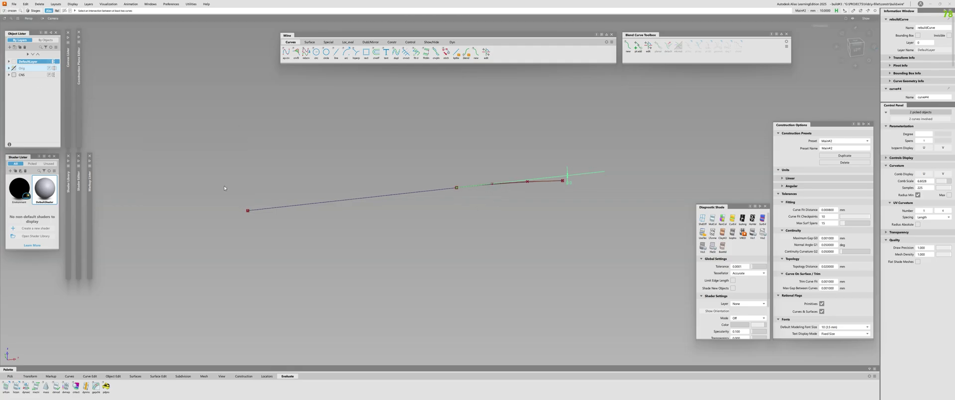
{"action": "right_click_drag", "start_coordinate": [331, 216], "coordinate": [702, 145], "text": "alt+shift"}
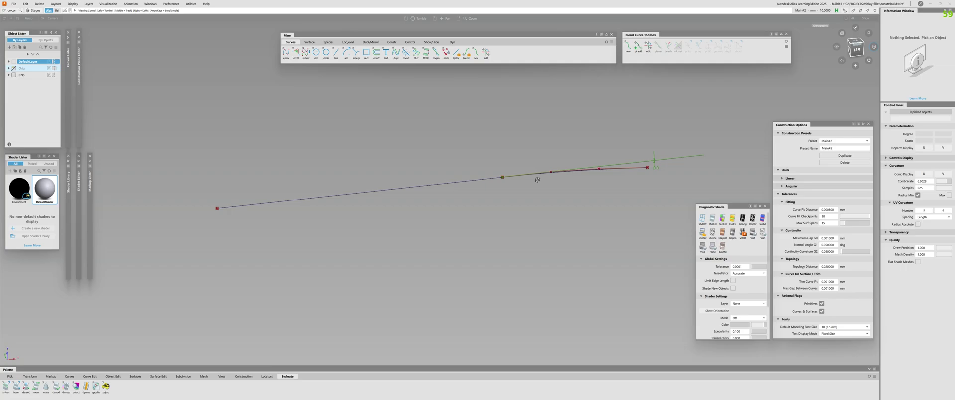
{"action": "left_click_drag", "start_coordinate": [537, 180], "coordinate": [558, 213], "text": "alt+shift"}
Turn off the CVs of the two isolated curves and unhide the surface and its edge curves.
{"action": "key", "text": "Escape"}
{"action": "left_click_drag", "start_coordinate": [438, 189], "coordinate": [455, 217]}
{"action": "key", "text": "Escape"}
{"action": "left_click_drag", "start_coordinate": [577, 187], "coordinate": [596, 234]}
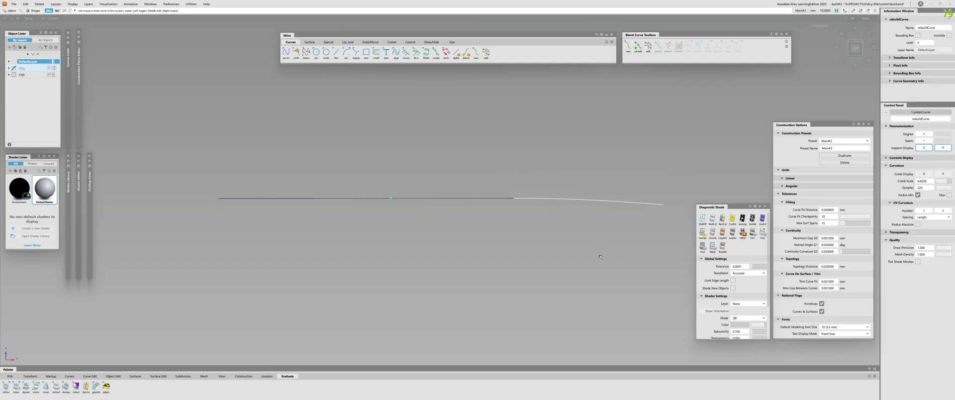
{"action": "key", "text": "Escape"}
{"action": "key", "text": "alt+v"}
{"action": "left_click_drag", "start_coordinate": [354, 188], "coordinate": [355, 207], "text": "alt+shift"}
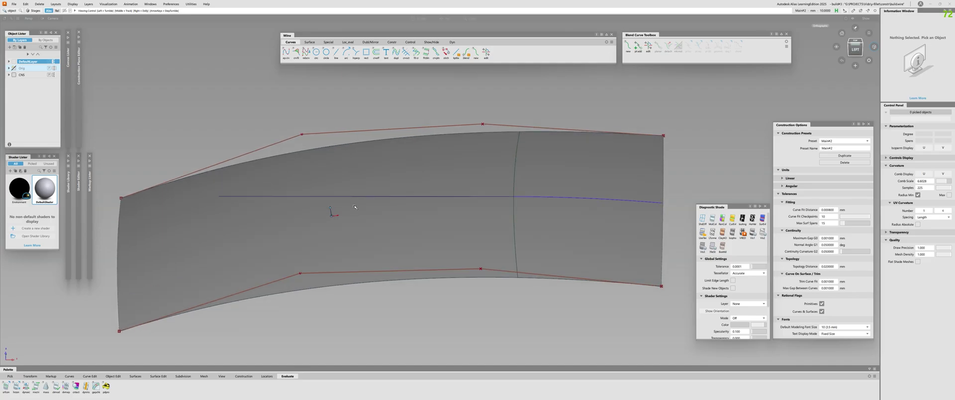
Extend the free end of the straight curve beyond the far end of the skin surface.
{"action": "right_click_drag", "start_coordinate": [355, 207], "coordinate": [278, 205], "text": "alt+shift"}
{"action": "key", "text": "e"}
{"action": "left_click_drag", "start_coordinate": [258, 204], "coordinate": [150, 203]}
{"action": "left_click_drag", "start_coordinate": [248, 181], "coordinate": [258, 198], "text": "alt+shift"}
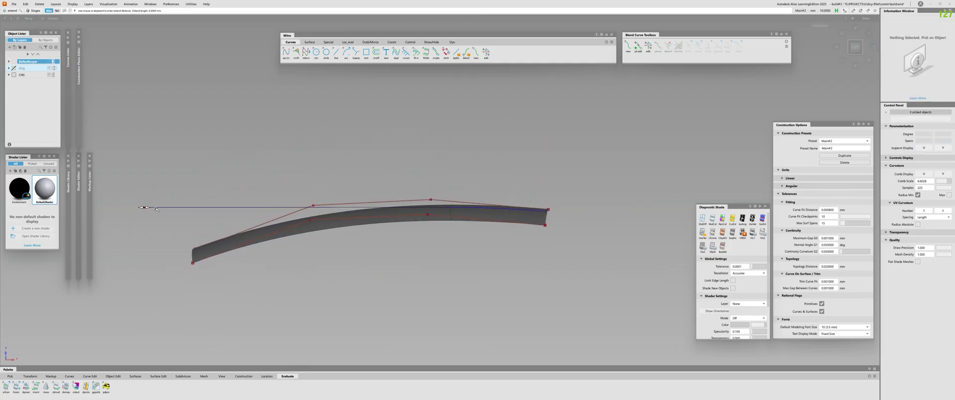
{"action": "left_click_drag", "start_coordinate": [299, 225], "coordinate": [349, 201], "text": "alt+shift"}
Select the extended straight curve, show its CVs and raise it to degree 3.
{"action": "key", "text": "q"}
{"action": "left_click", "coordinate": [351, 202]}
{"action": "left_click", "coordinate": [351, 202]}
{"action": "left_click", "coordinate": [351, 202]}
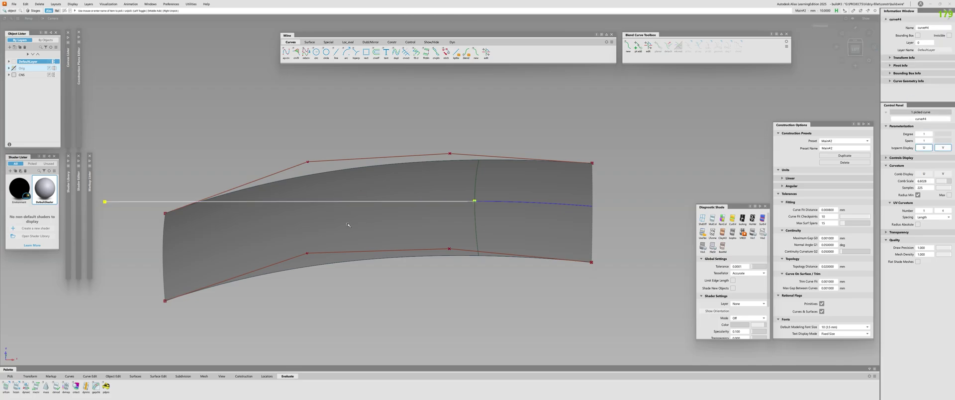
{"action": "key", "text": "d"}
{"action": "left_click", "coordinate": [402, 235]}
{"action": "left_click", "coordinate": [403, 235]}
{"action": "left_click", "coordinate": [424, 226]}
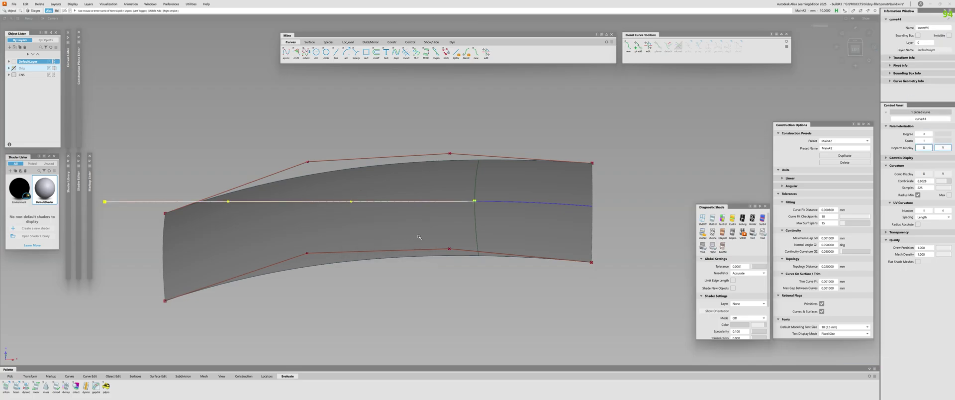
{"action": "mouse_move", "coordinate": [502, 206]}
{"action": "left_mouse_down", "text": "alt+shift"}
{"action": "mouse_move", "coordinate": [437, 223]}
{"action": "mouse_move", "coordinate": [531, 186]}
{"action": "mouse_move", "coordinate": [520, 207]}
{"action": "left_mouse_up", "text": "alt+shift"}
{"action": "left_click", "coordinate": [436, 224]}
Align the straight curve to the sectioned centre curve at the horizon with G2 continuity and explicit control.
{"action": "left_click_drag", "start_coordinate": [585, 200], "coordinate": [433, 236], "text": "alt+shift"}
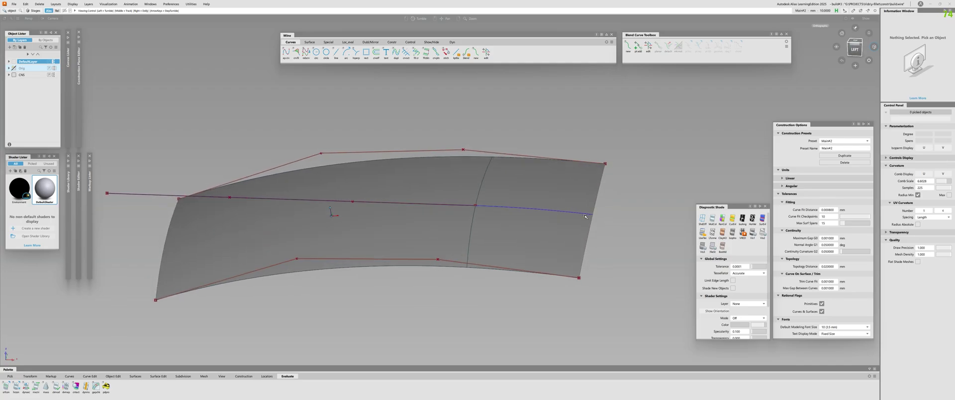
{"action": "left_click_drag", "start_coordinate": [360, 227], "coordinate": [140, 241], "text": "alt+shift"}
{"action": "left_click_drag", "start_coordinate": [209, 216], "coordinate": [307, 239], "text": "alt+shift"}
{"action": "key", "text": "a"}
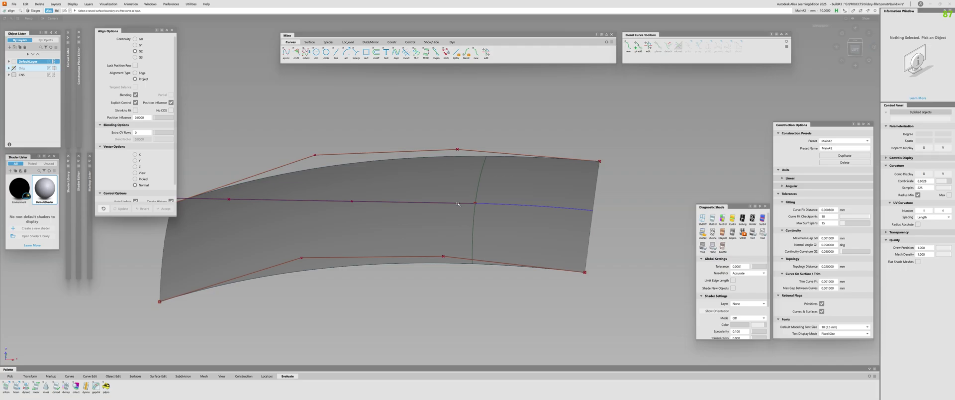
{"action": "left_click", "coordinate": [458, 205]}
{"action": "left_click", "coordinate": [488, 203]}
{"action": "middle_click_drag", "start_coordinate": [317, 236], "coordinate": [470, 246], "text": "alt+shift"}
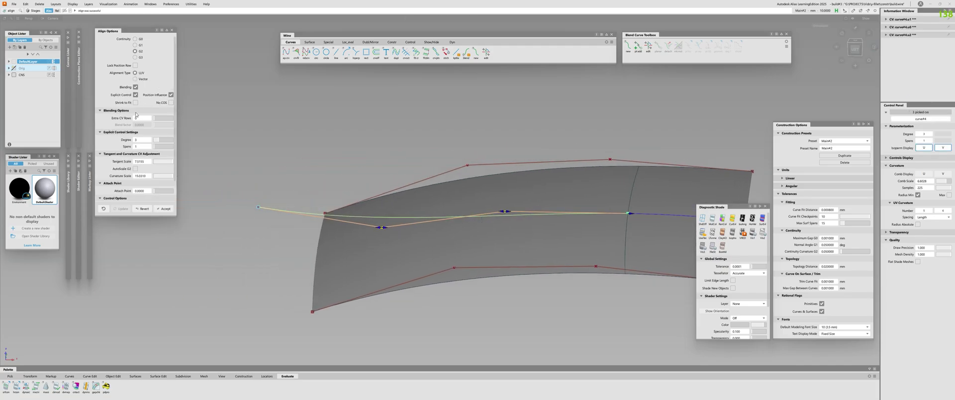
Set the aligned curve's explicit degree to 2 and compare its shape with the surface in side view.
{"action": "left_click", "coordinate": [157, 141]}
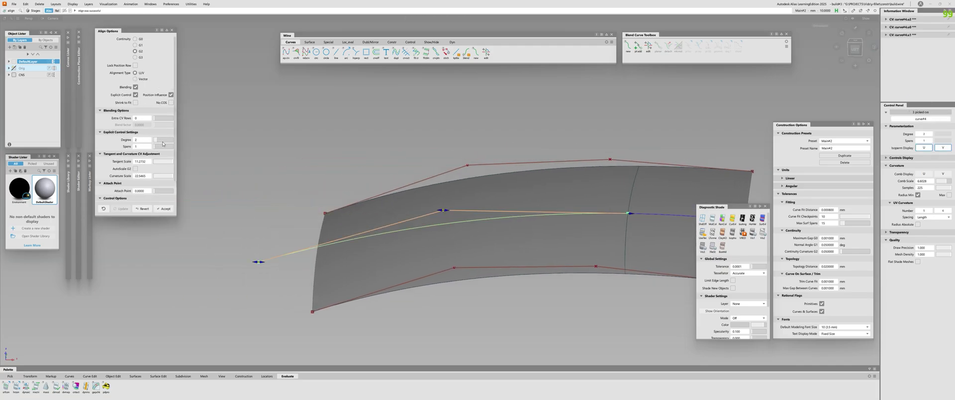
{"action": "left_click", "coordinate": [855, 48], "text": "alt+shift"}
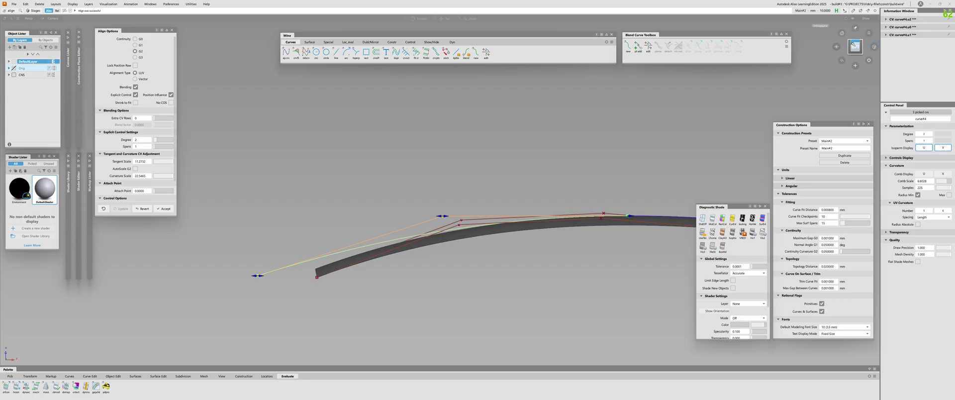
{"action": "middle_click_drag", "start_coordinate": [424, 201], "coordinate": [348, 210], "text": "alt+shift"}
{"action": "left_click", "coordinate": [204, 282]}
{"action": "right_click_drag", "start_coordinate": [203, 283], "coordinate": [411, 217], "text": "alt+shift"}
{"action": "right_click_drag", "start_coordinate": [382, 183], "coordinate": [251, 216], "text": "alt+shift"}
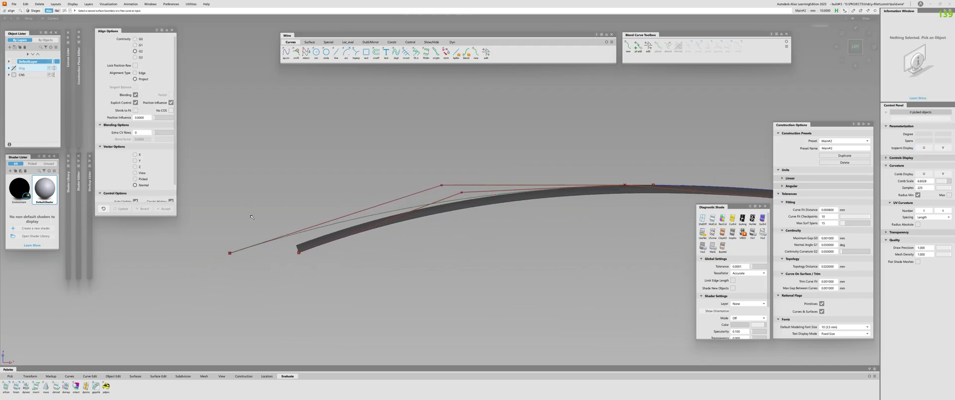
Show the original reference layer and focus on its outline at the end of the aligned curve.
{"action": "left_click", "coordinate": [13, 69]}
{"action": "left_click", "coordinate": [49, 69]}
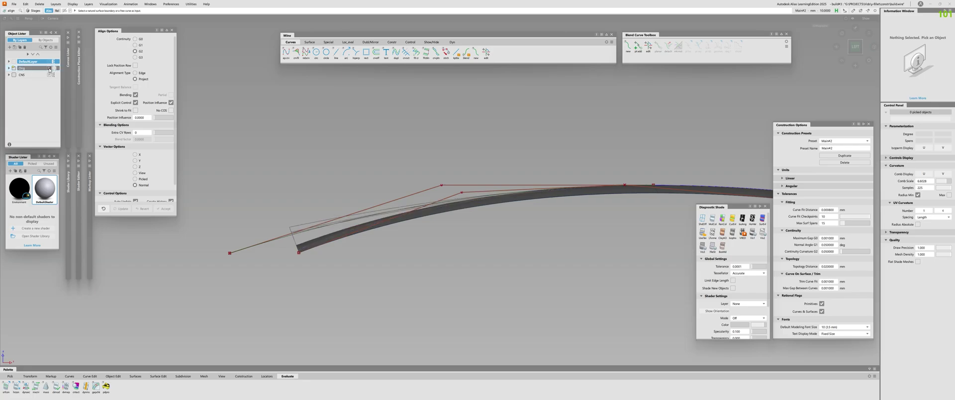
{"action": "left_click", "coordinate": [48, 70]}
{"action": "left_click", "coordinate": [50, 70]}
{"action": "right_click_drag", "start_coordinate": [239, 222], "coordinate": [302, 185], "text": "alt+shift"}
{"action": "middle_click_drag", "start_coordinate": [303, 186], "coordinate": [432, 141], "text": "alt+shift"}
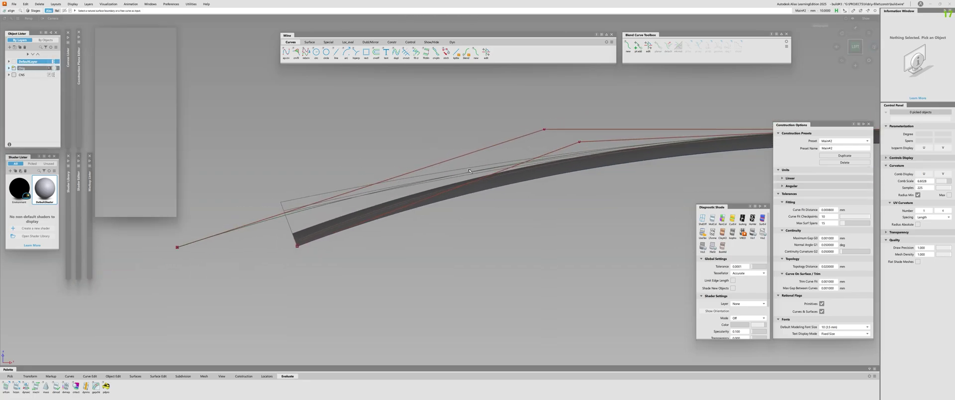
Try a slightly different tangent scale on the aligned centre curve.
{"action": "left_click", "coordinate": [477, 172]}
{"action": "middle_click_drag", "start_coordinate": [541, 145], "coordinate": [517, 149], "text": "alt+shift"}
{"action": "left_click_drag", "start_coordinate": [520, 134], "coordinate": [527, 134]}
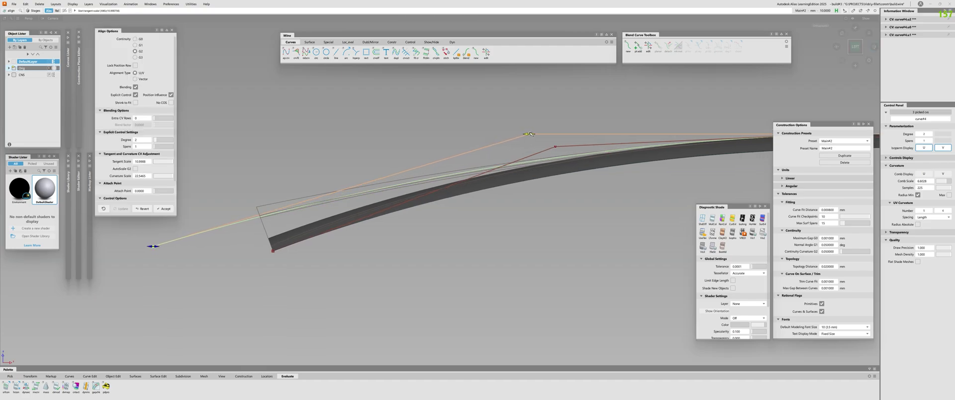
Examine the aligned centre curve against the surface and reference outline in perspective and side view.
{"action": "right_click_drag", "start_coordinate": [532, 133], "coordinate": [435, 150], "text": "alt+shift"}
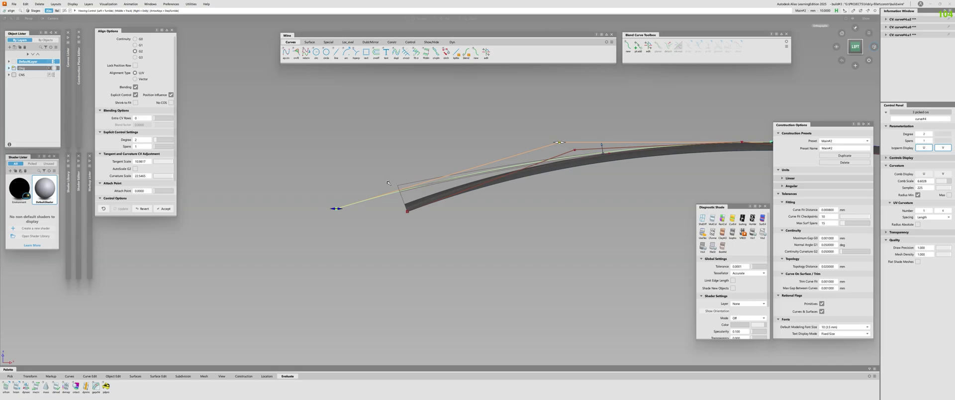
{"action": "left_click_drag", "start_coordinate": [435, 151], "coordinate": [327, 248], "text": "alt+shift"}
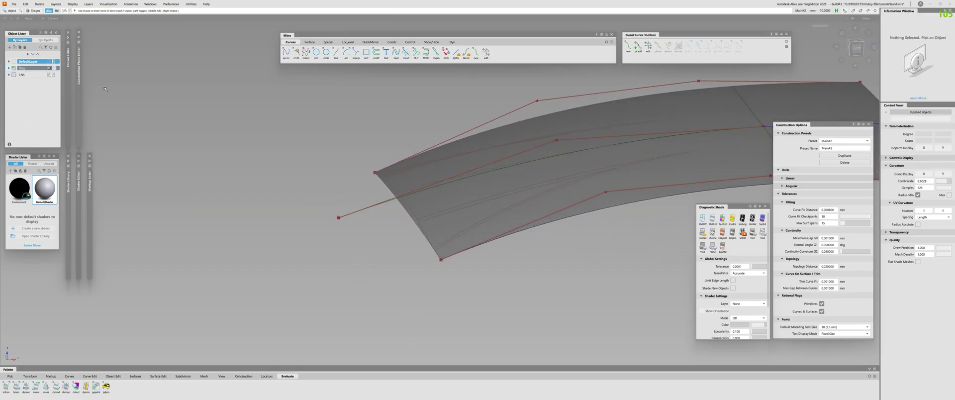
{"action": "right_click_drag", "start_coordinate": [463, 170], "coordinate": [329, 146], "text": "alt+shift"}
{"action": "left_click_drag", "start_coordinate": [329, 147], "coordinate": [369, 147], "text": "alt+shift"}
{"action": "middle_click_drag", "start_coordinate": [369, 147], "coordinate": [194, 189], "text": "alt+shift"}
{"action": "right_click_drag", "start_coordinate": [194, 189], "coordinate": [428, 164], "text": "alt+shift"}
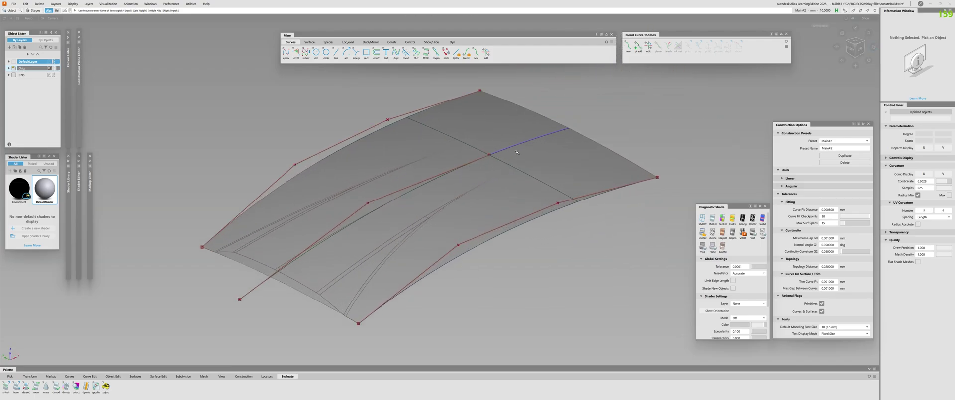
{"action": "left_click_drag", "start_coordinate": [517, 151], "coordinate": [293, 149], "text": "alt+shift"}
{"action": "left_click", "coordinate": [856, 47]}
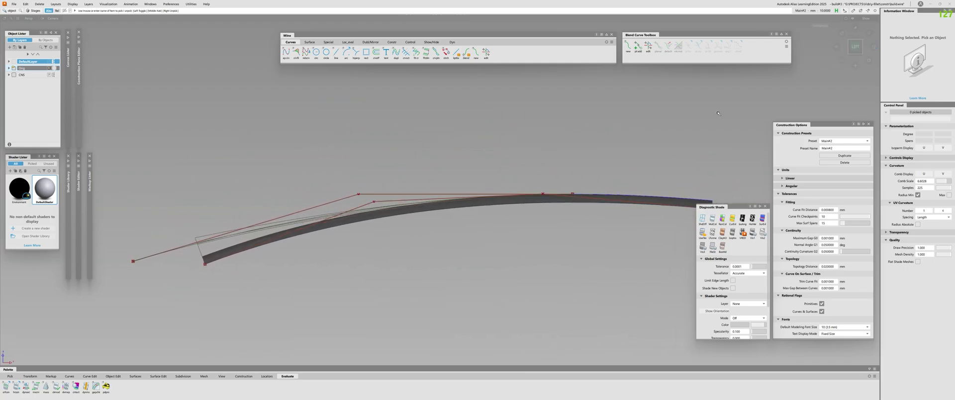
{"action": "left_click_drag", "start_coordinate": [279, 219], "coordinate": [196, 217], "text": "alt+shift"}
Revert the centre curve's alignment and select the restored straight curve.
{"action": "double_click", "coordinate": [263, 233]}
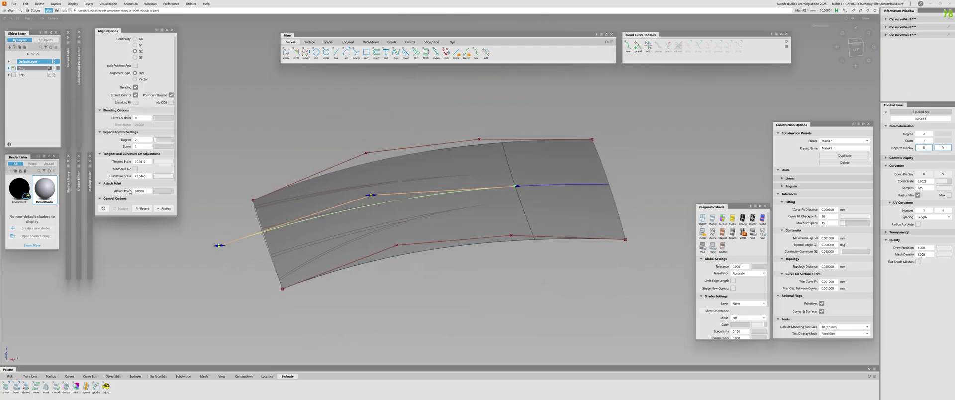
{"action": "left_click", "coordinate": [145, 209]}
{"action": "scroll", "coordinate": [394, 204], "scroll_direction": "up", "scroll_amount": 1}
{"action": "left_click", "coordinate": [442, 191]}
Move the straight curve so that its end snaps onto the horizon curve at the corner of the reference recess outline.
{"action": "left_click_drag", "start_coordinate": [442, 194], "coordinate": [489, 228], "text": "alt+shift"}
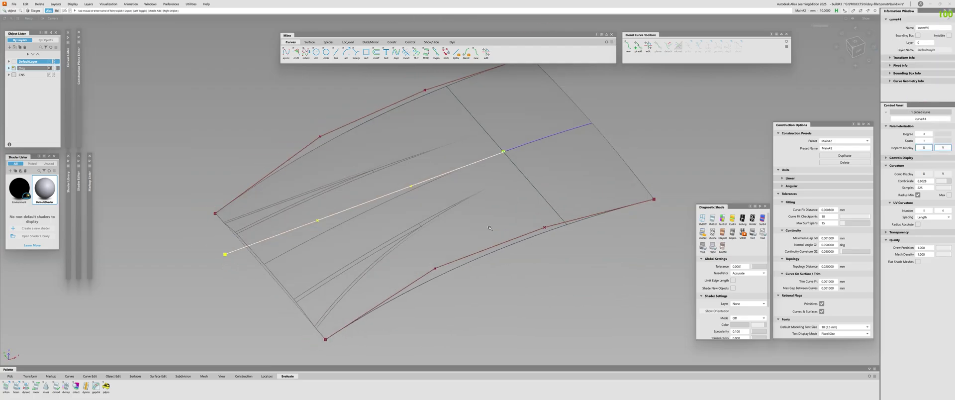
{"action": "right_click_drag", "start_coordinate": [526, 163], "coordinate": [484, 222], "text": "alt+shift"}
{"action": "left_click_drag", "start_coordinate": [484, 223], "coordinate": [539, 208], "text": "alt+shift"}
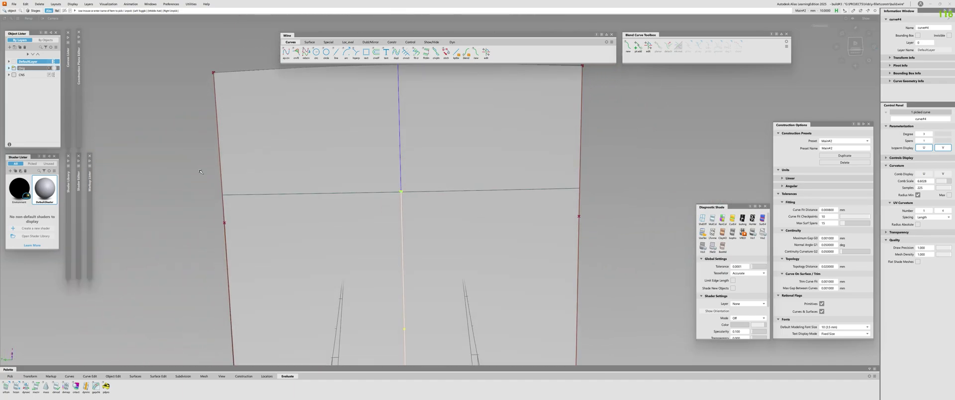
{"action": "right_click_drag", "start_coordinate": [201, 172], "coordinate": [201, 151], "text": "ctrl+shift"}
{"action": "right_click_drag", "start_coordinate": [206, 152], "coordinate": [420, 144], "text": "alt+shift"}
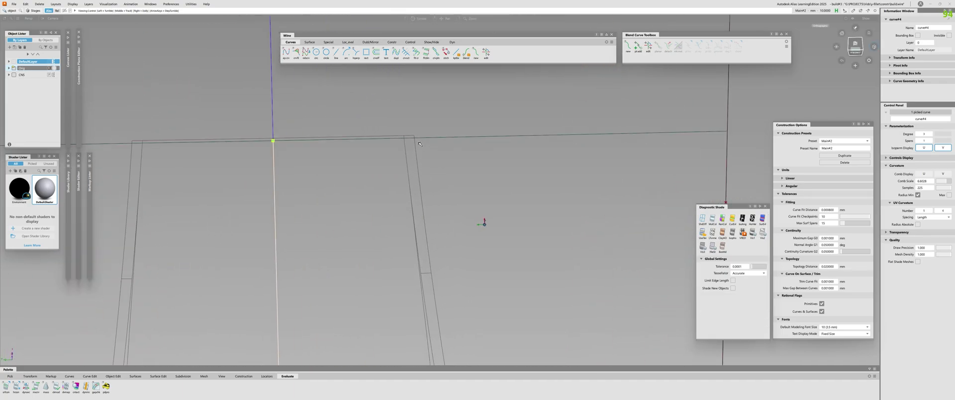
{"action": "middle_click_drag", "start_coordinate": [419, 143], "coordinate": [508, 199], "text": "alt+shift"}
{"action": "left_click_drag", "start_coordinate": [492, 178], "coordinate": [238, 188], "text": "alt+shift"}
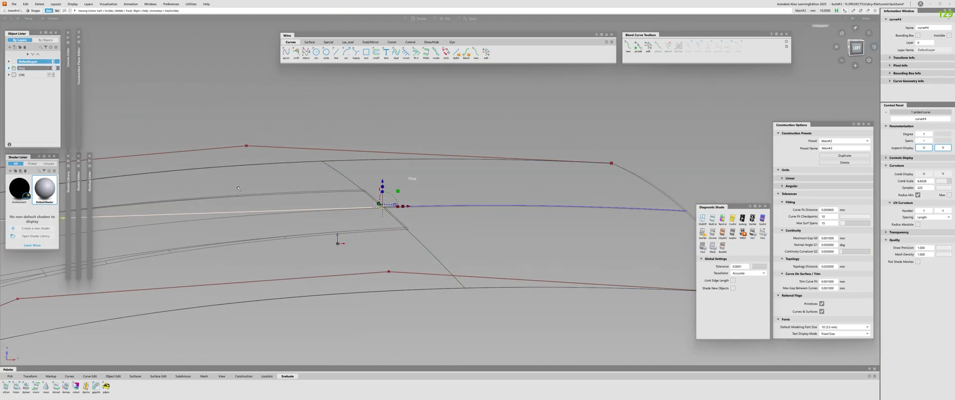
{"action": "left_click_drag", "start_coordinate": [367, 213], "coordinate": [424, 192], "text": "alt+shift"}
{"action": "left_click_drag", "start_coordinate": [350, 225], "coordinate": [399, 301], "text": "alt+shift"}
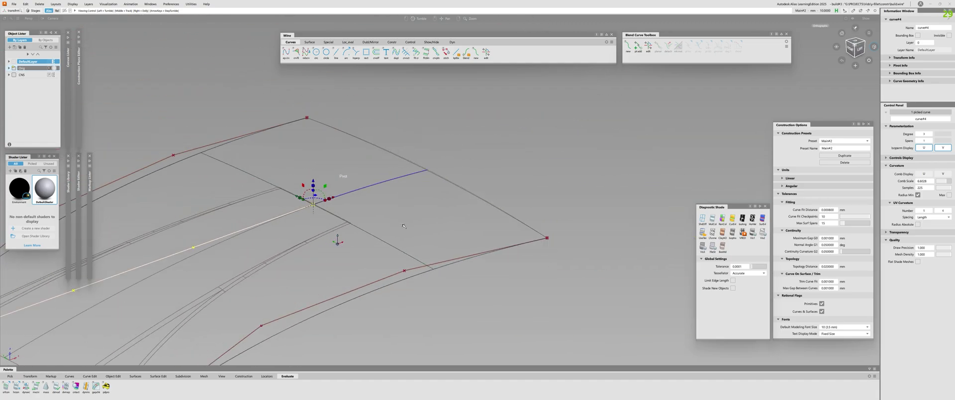
{"action": "left_click_drag", "start_coordinate": [404, 226], "coordinate": [159, 211], "text": "alt+shift"}
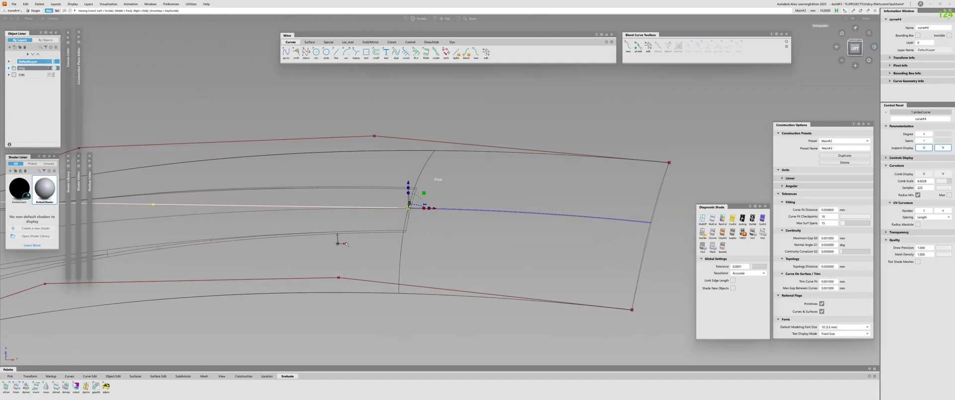
{"action": "right_click_drag", "start_coordinate": [345, 243], "coordinate": [449, 227], "text": "alt+shift"}
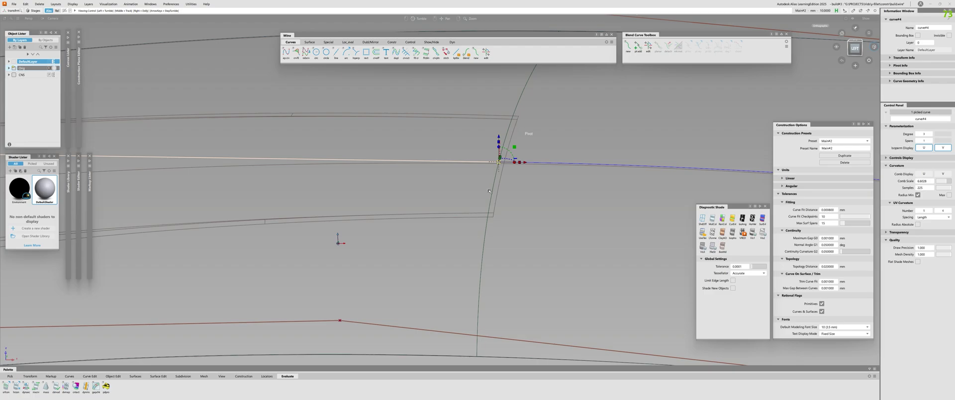
{"action": "left_click_drag", "start_coordinate": [483, 212], "coordinate": [562, 324], "text": "alt+shift"}
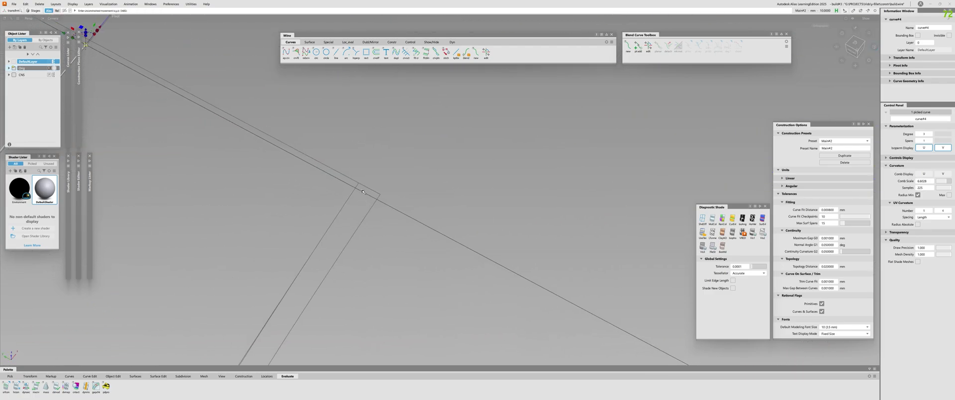
{"action": "left_click_drag", "start_coordinate": [362, 192], "coordinate": [368, 195], "text": "ctrl+alt"}
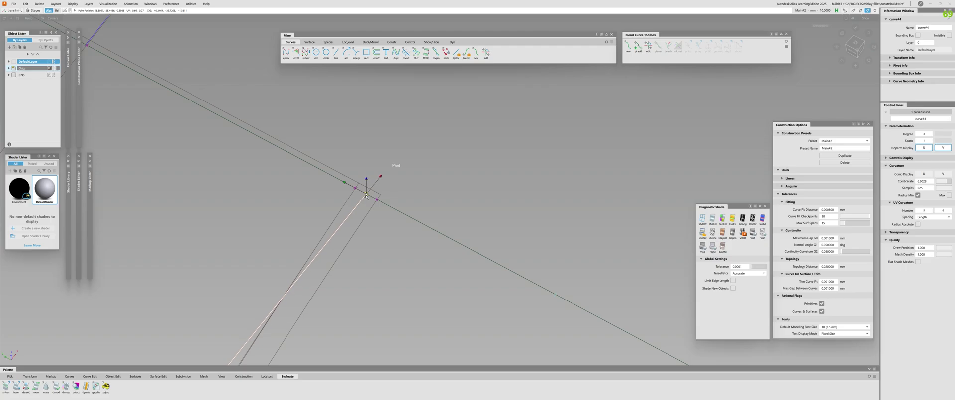
Shift the moved curve's outer CVs sideways with a proportional Move so that it follows the slanted side of the reference recess.
{"action": "left_click_drag", "start_coordinate": [365, 194], "coordinate": [398, 249], "text": "alt+shift"}
{"action": "right_click_drag", "start_coordinate": [398, 248], "coordinate": [440, 264], "text": "alt+shift"}
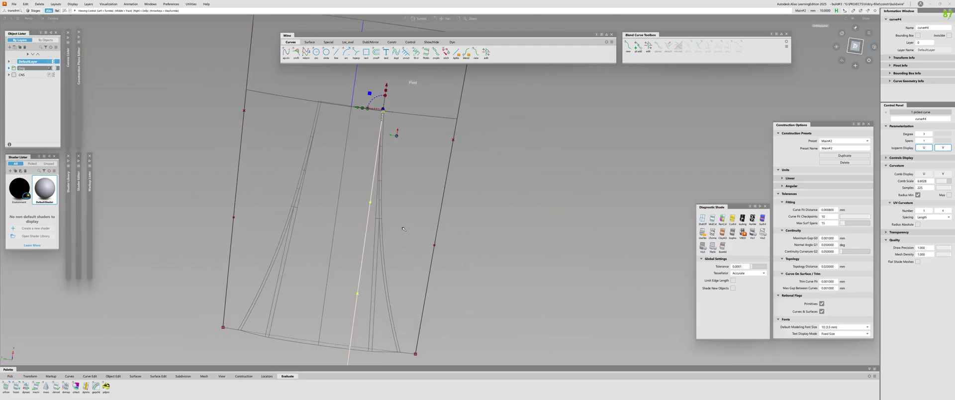
{"action": "middle_click_drag", "start_coordinate": [440, 263], "coordinate": [449, 194], "text": "alt+shift"}
{"action": "left_click_drag", "start_coordinate": [450, 195], "coordinate": [432, 203], "text": "alt+shift"}
{"action": "left_click", "coordinate": [364, 309]}
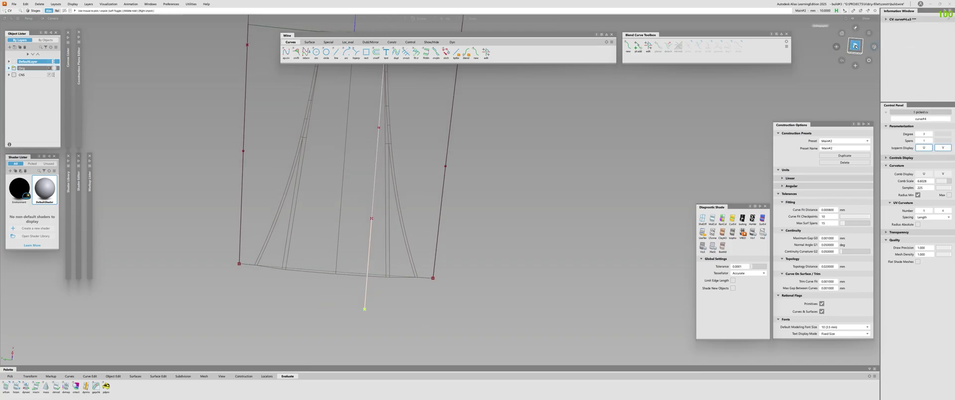
{"action": "left_click", "coordinate": [856, 46]}
{"action": "key", "text": "t"}
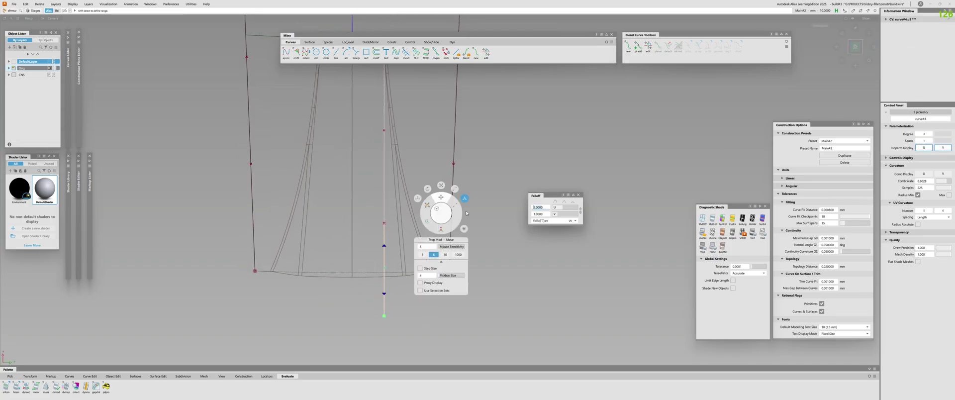
{"action": "left_click", "coordinate": [383, 131], "text": "shift"}
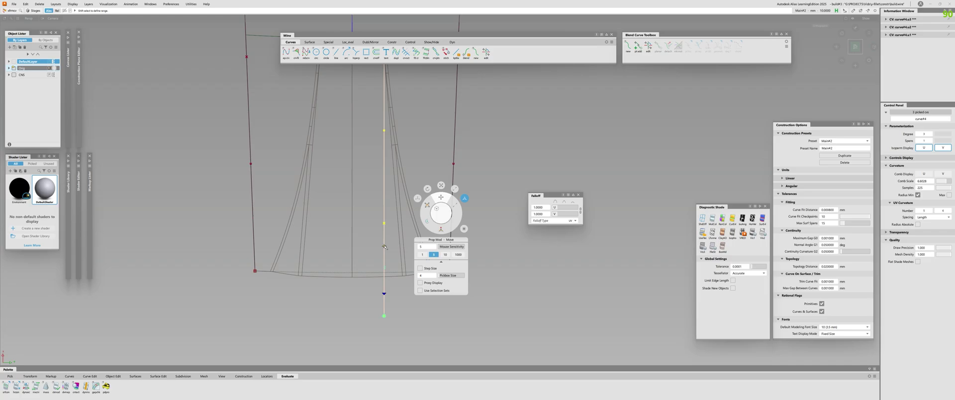
{"action": "middle_click_drag", "start_coordinate": [442, 148], "coordinate": [368, 205], "text": "alt+shift"}
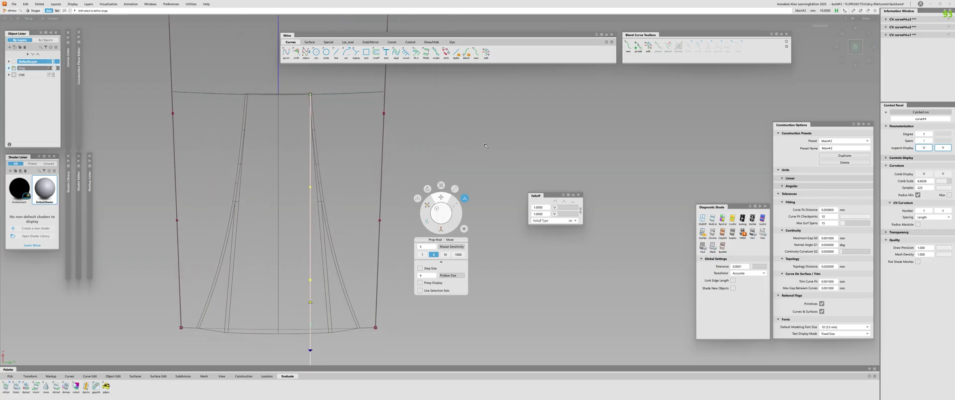
{"action": "middle_click_drag", "start_coordinate": [485, 146], "coordinate": [602, 136]}
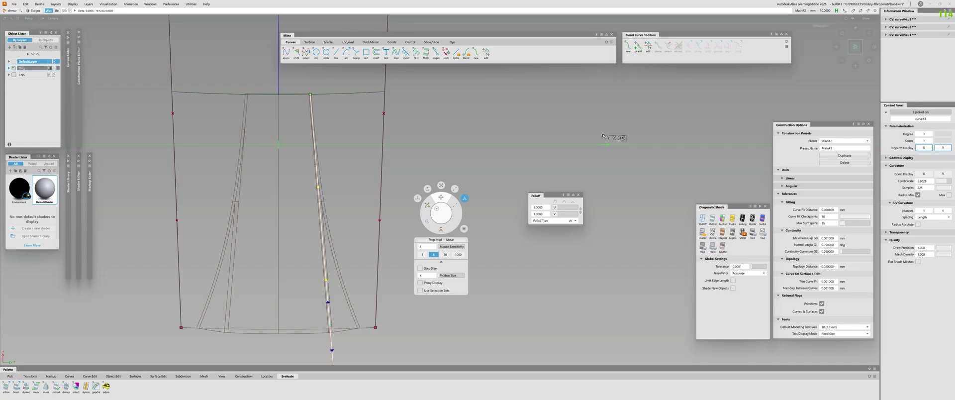
{"action": "left_click_drag", "start_coordinate": [312, 195], "coordinate": [124, 164], "text": "alt+shift"}
{"action": "left_click", "coordinate": [109, 254]}
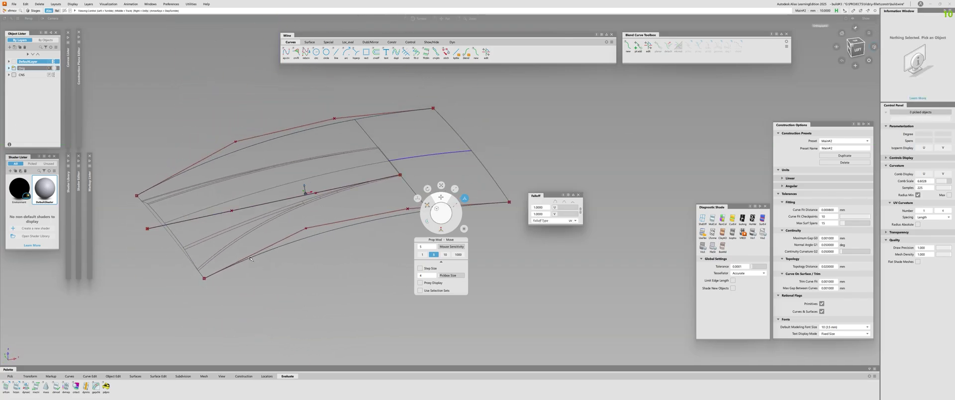
Extend the slanted curve past the horizon with a separate extension curve over the skin surface.
{"action": "left_click_drag", "start_coordinate": [109, 269], "coordinate": [142, 264], "text": "alt+shift"}
{"action": "right_click_drag", "start_coordinate": [348, 209], "coordinate": [537, 192], "text": "alt+shift"}
{"action": "middle_click_drag", "start_coordinate": [537, 192], "coordinate": [426, 184], "text": "alt+shift"}
{"action": "left_click_drag", "start_coordinate": [426, 184], "coordinate": [238, 194], "text": "alt+shift"}
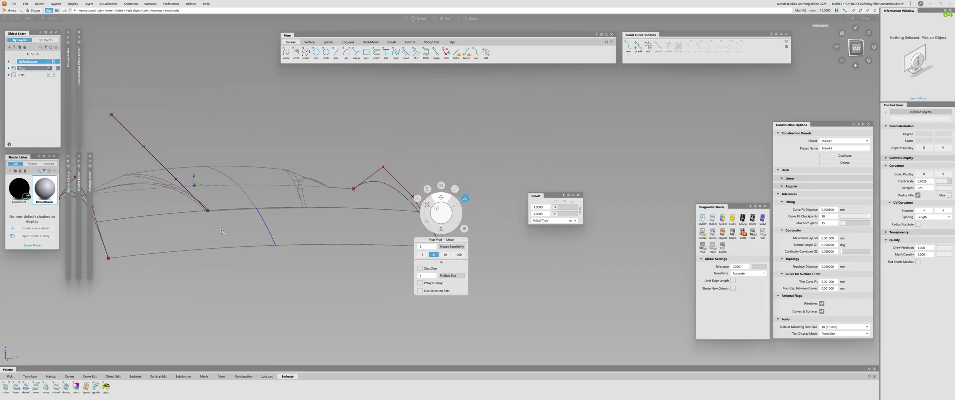
{"action": "left_click_drag", "start_coordinate": [223, 232], "coordinate": [444, 190], "text": "alt+shift"}
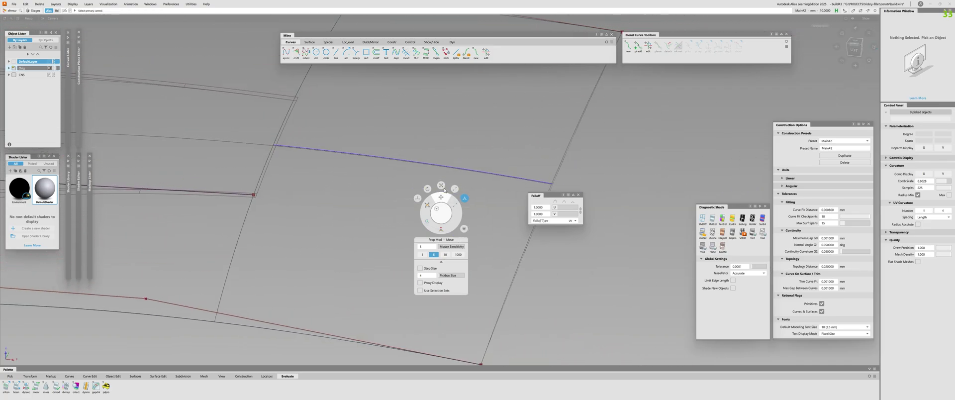
{"action": "left_click_drag", "start_coordinate": [244, 200], "coordinate": [454, 196], "text": "alt+shift"}
{"action": "key", "text": "ctrl+e"}
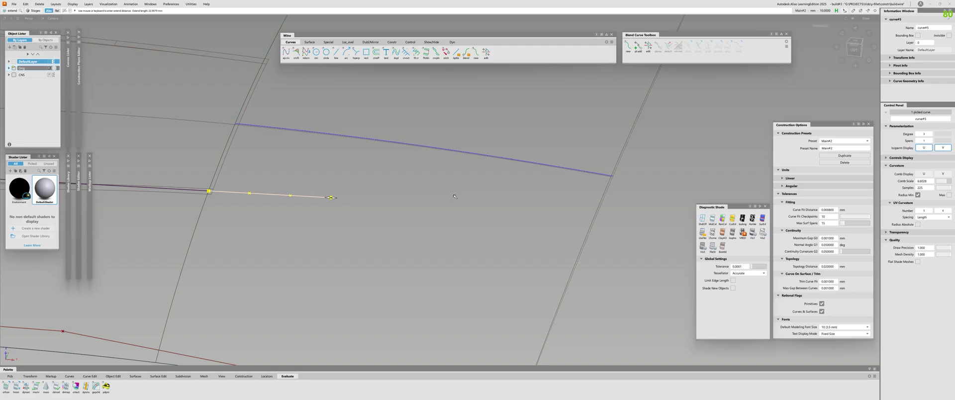
{"action": "mouse_move", "coordinate": [281, 215]}
{"action": "left_mouse_down", "text": "alt+shift"}
{"action": "mouse_move", "coordinate": [253, 207]}
{"action": "mouse_move", "coordinate": [285, 200]}
{"action": "left_mouse_up", "text": "alt+shift"}
{"action": "left_click", "coordinate": [284, 201]}
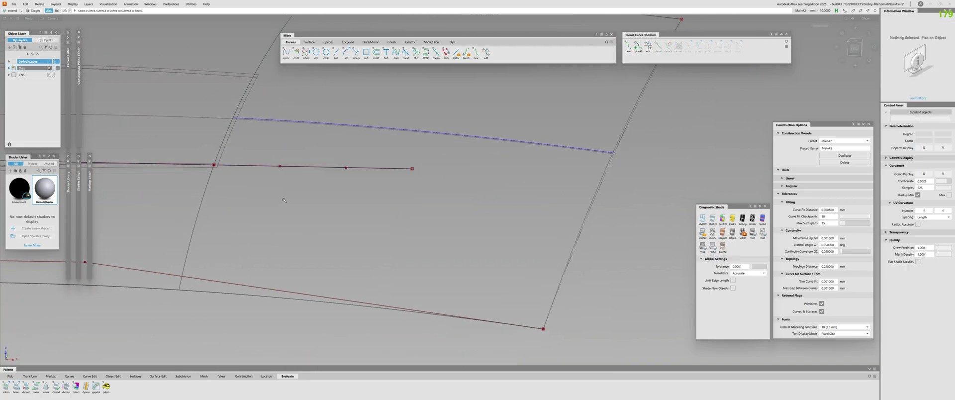
Project the extension curve onto the skin surface along Z as a curve on surface, and delete the extension curve.
{"action": "key", "text": "ctrl+p"}
{"action": "left_click", "coordinate": [135, 73]}
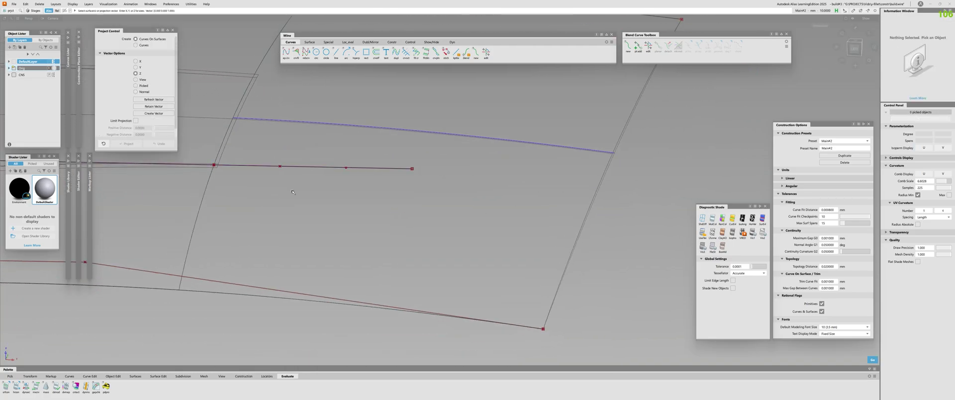
{"action": "left_click_drag", "start_coordinate": [400, 144], "coordinate": [406, 138], "text": "alt+shift"}
{"action": "key", "text": "ctrl+shift+c"}
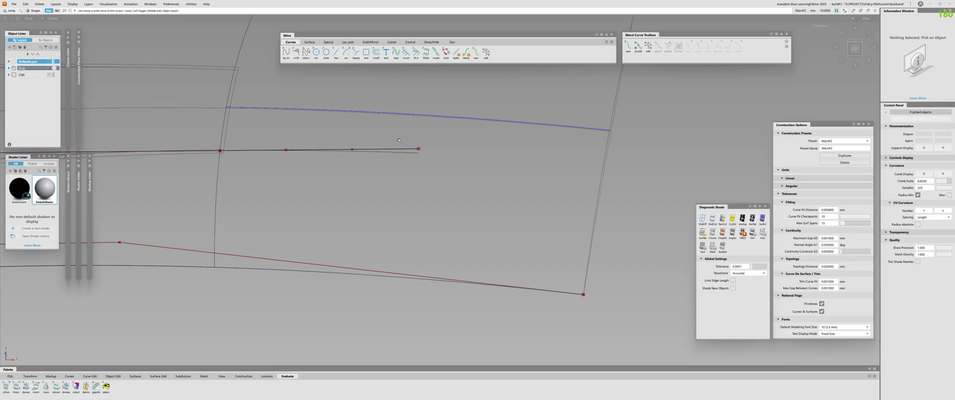
{"action": "left_click", "coordinate": [419, 149]}
{"action": "key", "text": "Delete"}
Align the slanted curve's end to the projected curve on surface with edge alignment, G2 continuity and explicit control.
{"action": "middle_click_drag", "start_coordinate": [419, 152], "coordinate": [571, 193], "text": "alt+shift"}
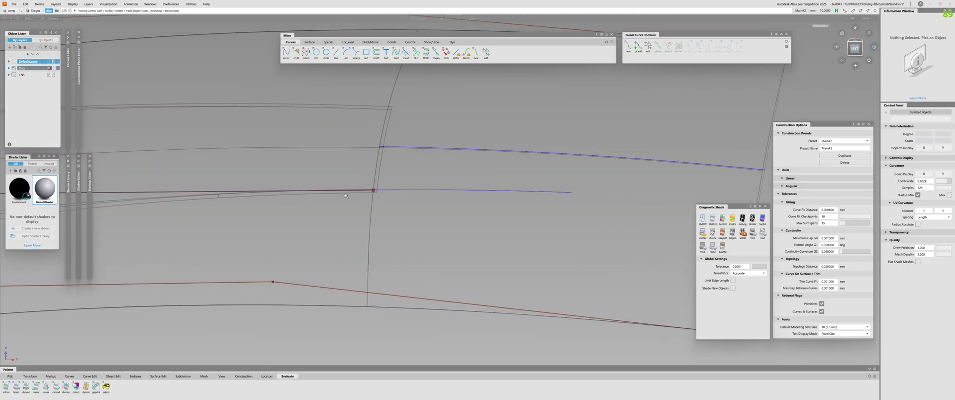
{"action": "right_click_drag", "start_coordinate": [570, 192], "coordinate": [398, 189], "text": "alt+shift"}
{"action": "left_click_drag", "start_coordinate": [308, 176], "coordinate": [166, 192], "text": "alt+shift"}
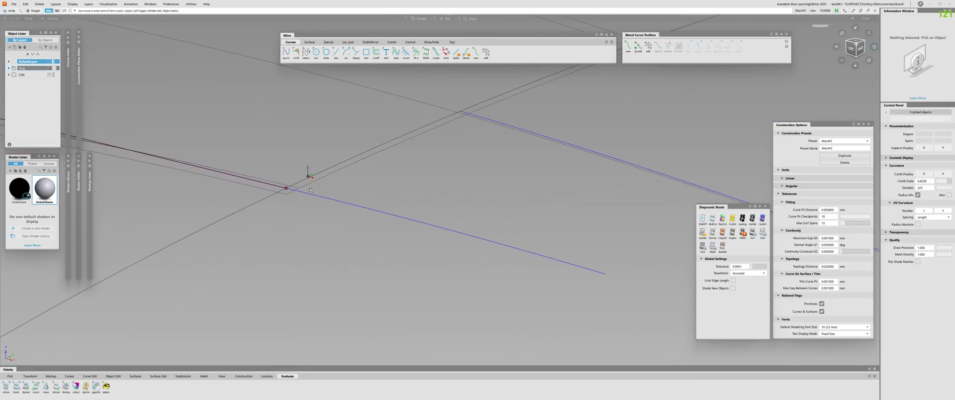
{"action": "key", "text": "a"}
{"action": "left_click_drag", "start_coordinate": [263, 171], "coordinate": [284, 156], "text": "alt+shift"}
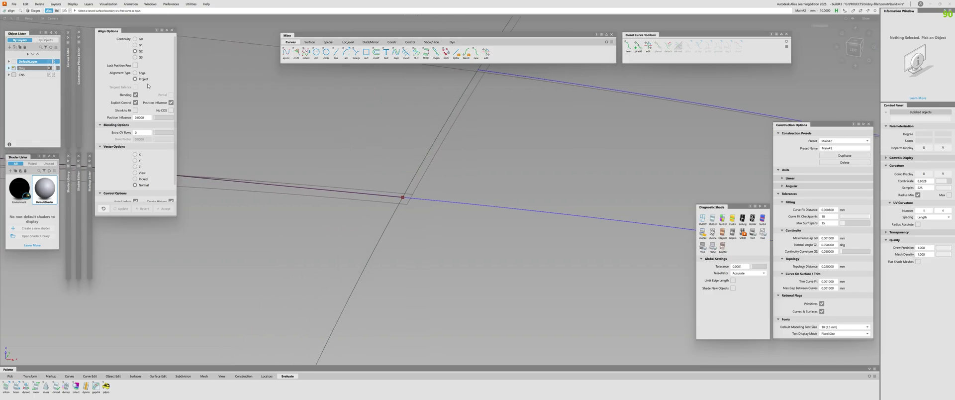
{"action": "left_click", "coordinate": [135, 73]}
{"action": "left_click", "coordinate": [394, 198]}
{"action": "left_click", "coordinate": [430, 201]}
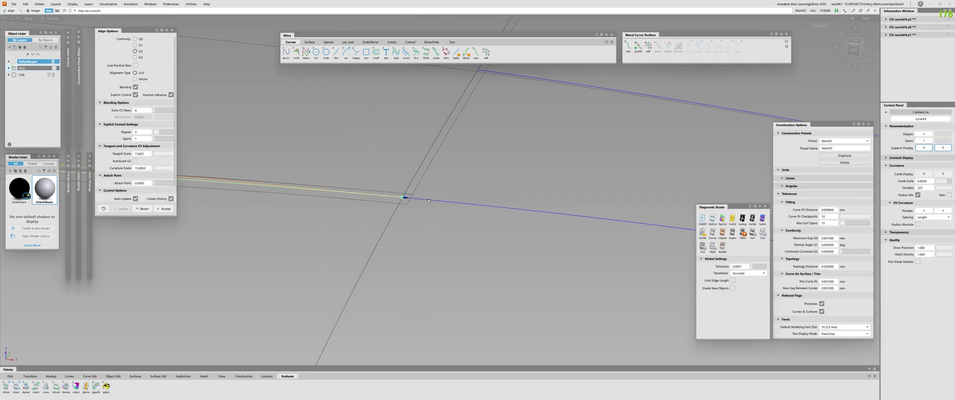
Set the slanted curve's explicit degree to 2 and compare its shape with the reference outline in side view.
{"action": "right_click_drag", "start_coordinate": [430, 201], "coordinate": [305, 187], "text": "alt+shift"}
{"action": "left_click_drag", "start_coordinate": [305, 187], "coordinate": [353, 157], "text": "alt+shift"}
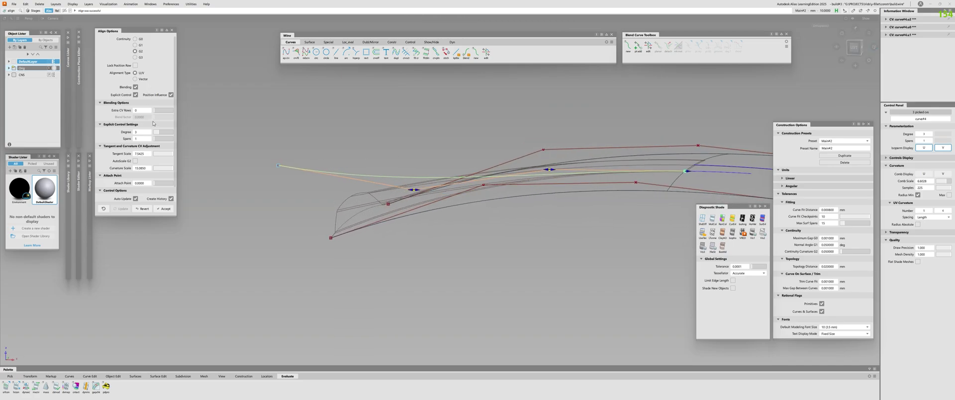
{"action": "left_click_drag", "start_coordinate": [158, 133], "coordinate": [158, 134]}
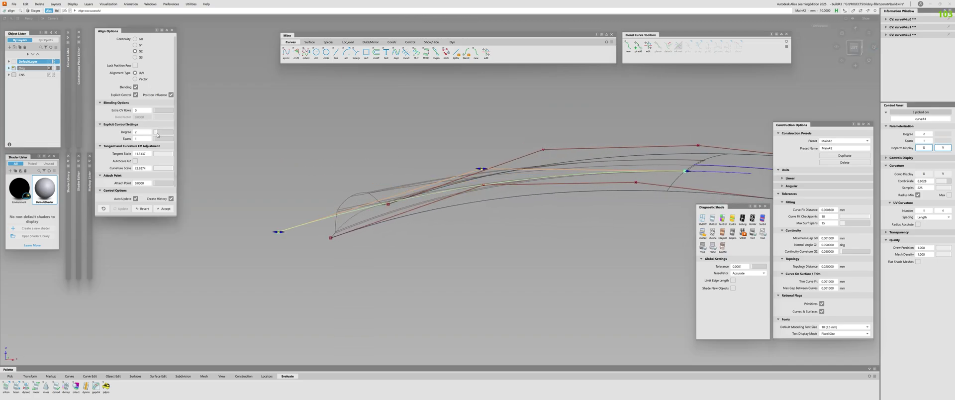
{"action": "left_click_drag", "start_coordinate": [367, 164], "coordinate": [494, 153], "text": "alt+shift"}
{"action": "left_click", "coordinate": [848, 54]}
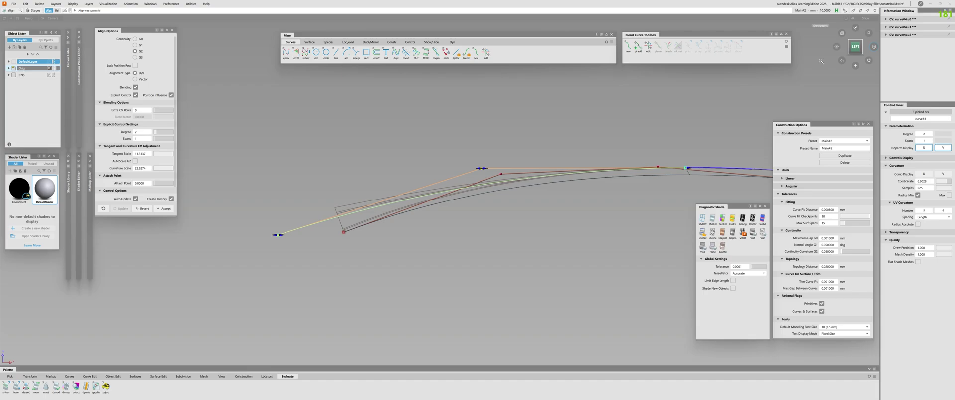
Adjust the slanted curve's tangent scale with its handle in side view to match the reference outline.
{"action": "left_click_drag", "start_coordinate": [496, 158], "coordinate": [508, 157]}
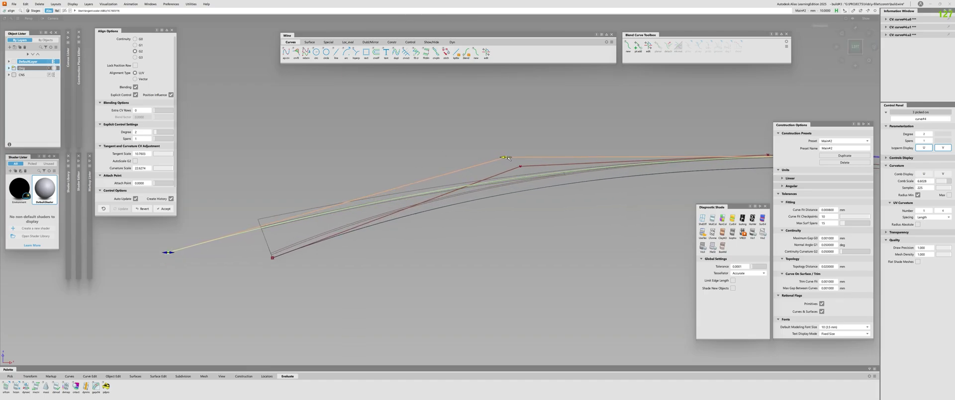
{"action": "right_click_drag", "start_coordinate": [508, 158], "coordinate": [448, 184], "text": "alt+shift"}
{"action": "left_click_drag", "start_coordinate": [462, 199], "coordinate": [660, 214], "text": "alt+shift"}
Mirror-duplicate only the slanted curve to the opposite side of the centreline.
{"action": "left_click_drag", "start_coordinate": [461, 277], "coordinate": [420, 248]}
{"action": "middle_click_drag", "start_coordinate": [423, 278], "coordinate": [372, 283], "text": "ctrl+shift"}
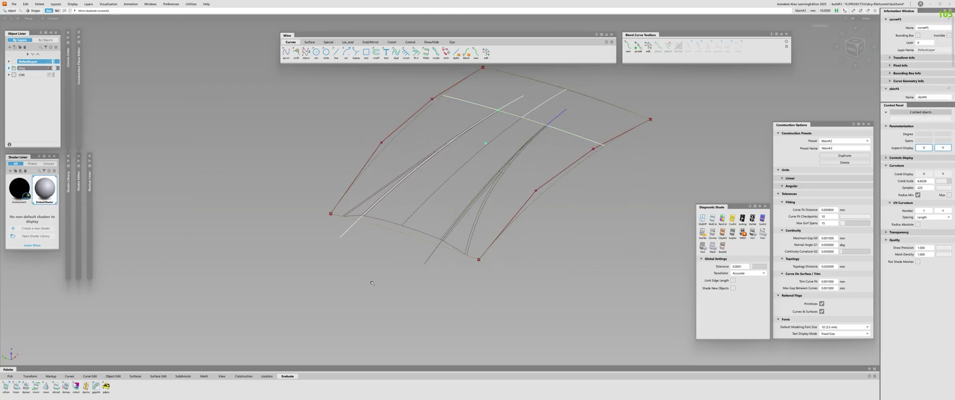
{"action": "left_click", "coordinate": [373, 283]}
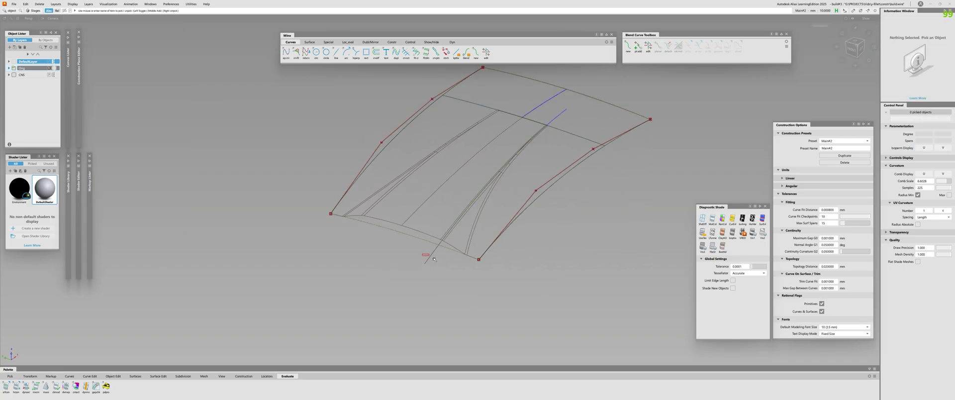
{"action": "left_click_drag", "start_coordinate": [434, 259], "coordinate": [444, 269]}
{"action": "middle_click_drag", "start_coordinate": [458, 288], "coordinate": [408, 292], "text": "ctrl+shift"}
Hide the Orig reference layer and build a skin surface between the two slanted curves.
{"action": "left_click_drag", "start_coordinate": [397, 211], "coordinate": [567, 128], "text": "alt+shift"}
{"action": "left_click", "coordinate": [14, 69]}
{"action": "left_click", "coordinate": [510, 160]}
{"action": "mouse_move", "coordinate": [510, 160]}
{"action": "left_mouse_down", "text": "alt+shift"}
{"action": "mouse_move", "coordinate": [512, 172]}
{"action": "mouse_move", "coordinate": [502, 161]}
{"action": "left_mouse_up", "text": "alt+shift"}
{"action": "key", "text": "s"}
{"action": "left_click", "coordinate": [506, 164]}
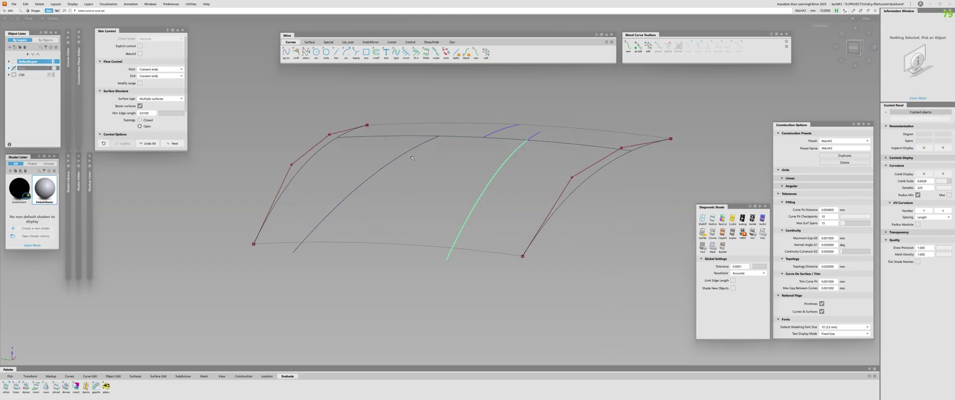
{"action": "left_click_drag", "start_coordinate": [411, 158], "coordinate": [492, 179], "text": "alt+shift"}
{"action": "left_click", "coordinate": [359, 177]}
{"action": "left_click_drag", "start_coordinate": [368, 180], "coordinate": [463, 177], "text": "alt+shift"}
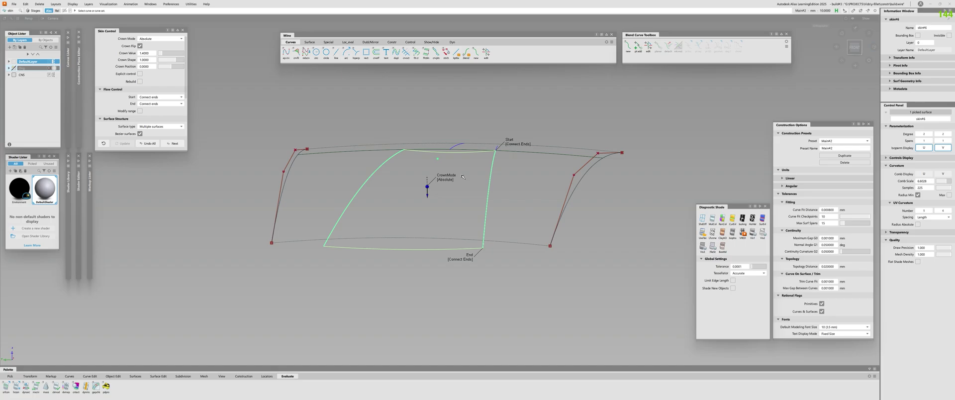
Set the skin's crown mode to Off and turn on explicit control with U and V degree 2.
{"action": "left_click", "coordinate": [140, 45]}
{"action": "left_click_drag", "start_coordinate": [271, 133], "coordinate": [308, 115], "text": "alt+shift"}
{"action": "left_click", "coordinate": [161, 39]}
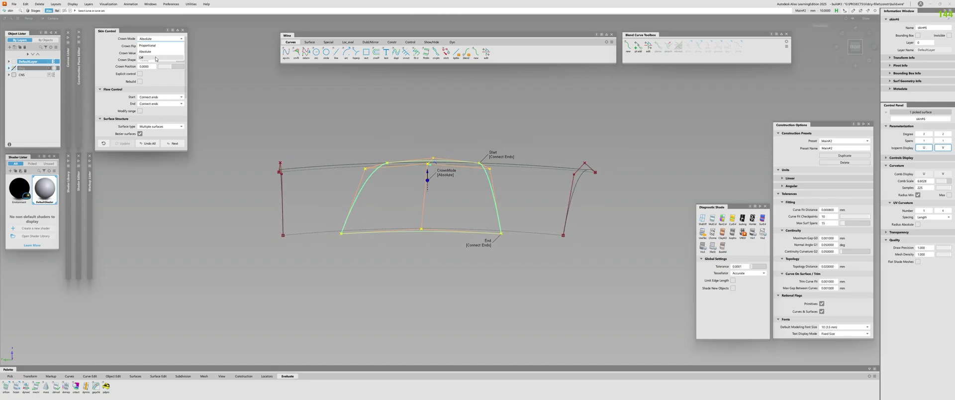
{"action": "left_click", "coordinate": [155, 59]}
{"action": "left_click_drag", "start_coordinate": [279, 164], "coordinate": [330, 177], "text": "alt+shift"}
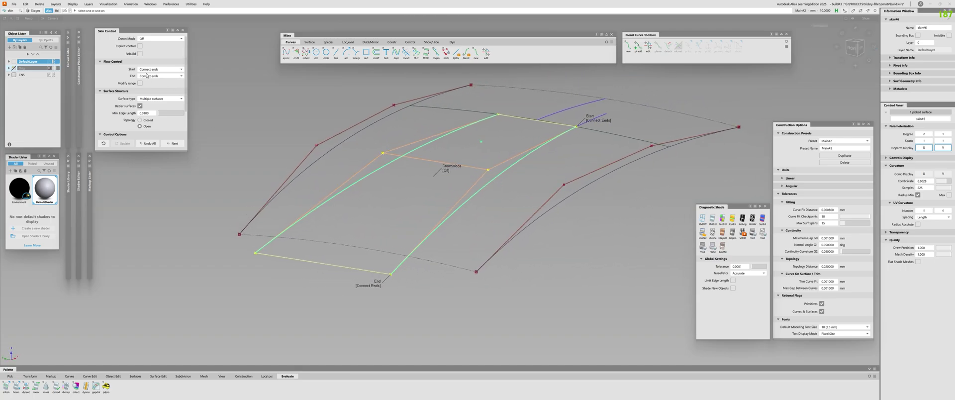
{"action": "left_click", "coordinate": [140, 45]}
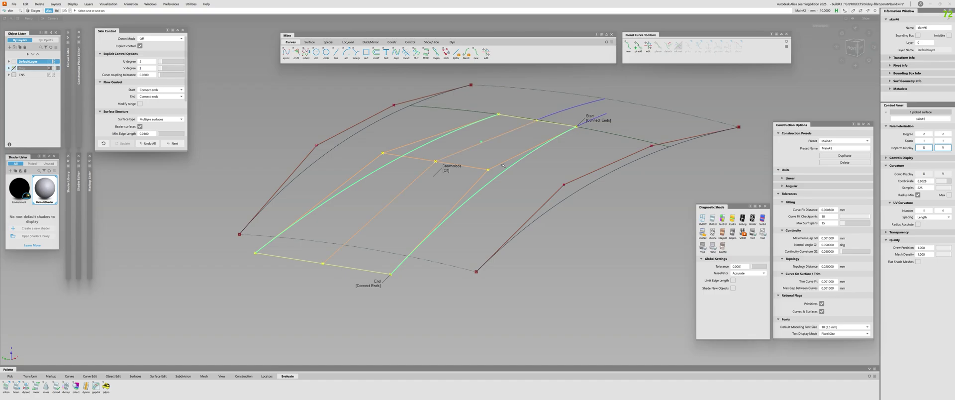
Align the inner skin's rear edge to the crowned skin at the horizon with G2, Partial and position influence 1.0, accepting history removal.
{"action": "left_click_drag", "start_coordinate": [489, 183], "coordinate": [467, 189], "text": "alt+shift"}
{"action": "middle_click_drag", "start_coordinate": [467, 190], "coordinate": [209, 258], "text": "alt+shift"}
{"action": "key", "text": "space"}
{"action": "right_click_drag", "start_coordinate": [209, 259], "coordinate": [402, 203], "text": "alt+shift"}
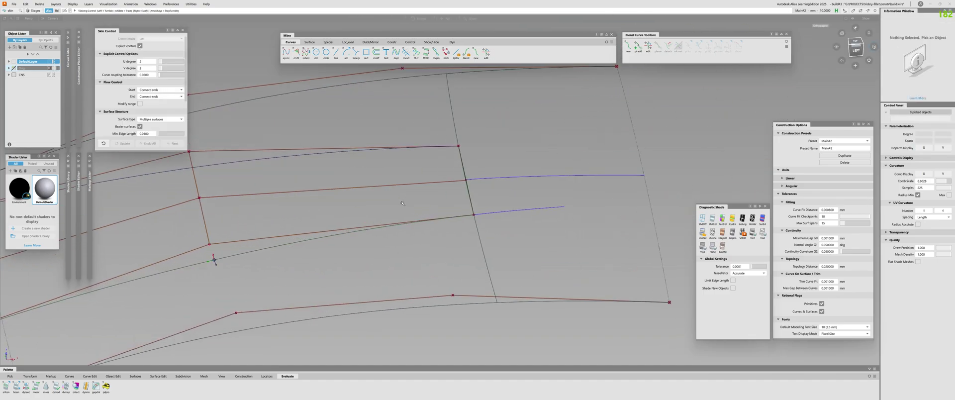
{"action": "left_click_drag", "start_coordinate": [402, 203], "coordinate": [274, 218], "text": "alt+shift"}
{"action": "left_click_drag", "start_coordinate": [340, 226], "coordinate": [408, 249], "text": "alt+shift"}
{"action": "key", "text": "ctrl+a"}
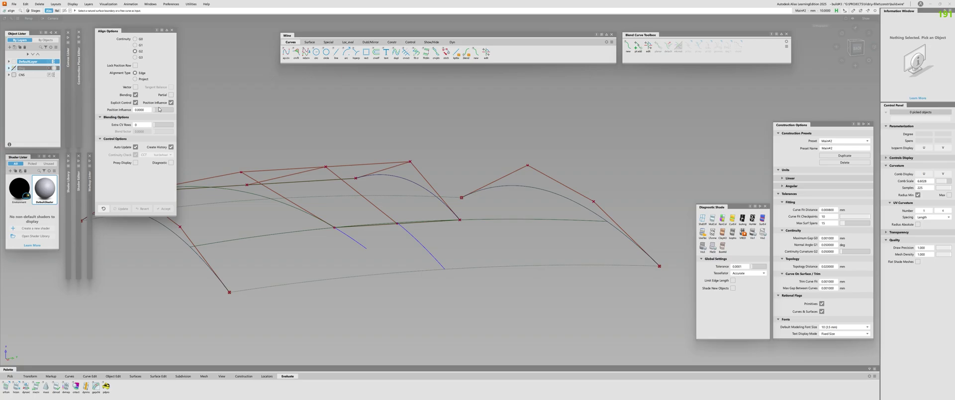
{"action": "left_click_drag", "start_coordinate": [396, 188], "coordinate": [398, 187], "text": "alt+shift"}
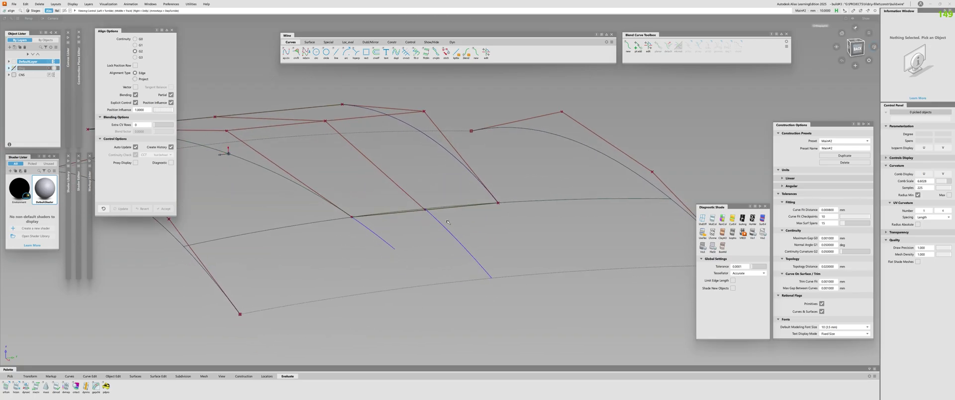
{"action": "left_click_drag", "start_coordinate": [447, 221], "coordinate": [347, 242], "text": "alt+shift"}
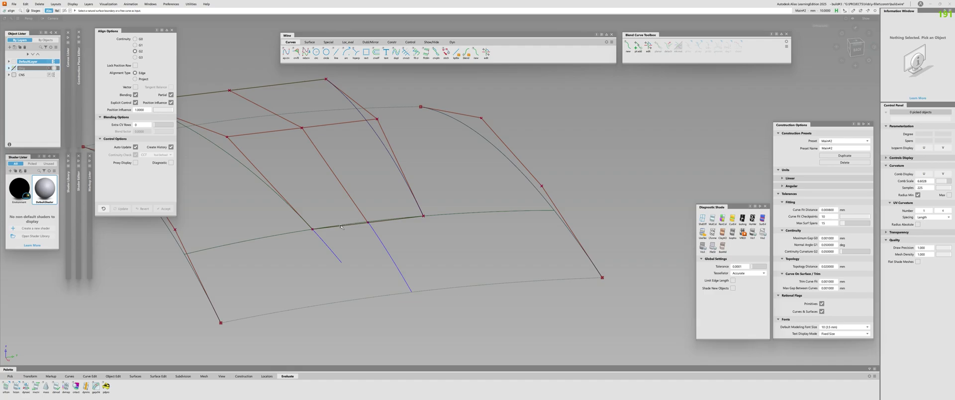
{"action": "left_click_drag", "start_coordinate": [402, 218], "coordinate": [338, 244], "text": "alt+shift"}
{"action": "left_click_drag", "start_coordinate": [454, 129], "coordinate": [407, 187], "text": "alt+shift"}
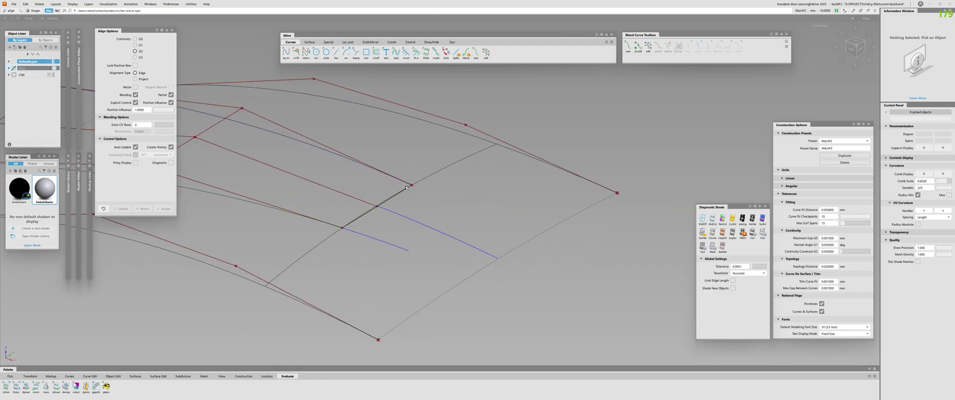
{"action": "left_click_drag", "start_coordinate": [450, 161], "coordinate": [245, 158], "text": "alt+shift"}
{"action": "left_click_drag", "start_coordinate": [181, 98], "coordinate": [472, 194], "text": "alt+shift"}
{"action": "left_click", "coordinate": [477, 204]}
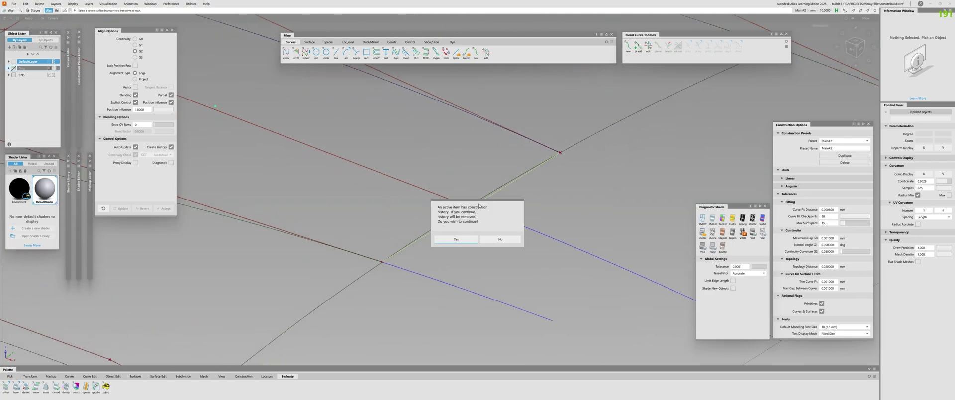
{"action": "left_click", "coordinate": [456, 240]}
{"action": "left_click", "coordinate": [485, 197]}
{"action": "right_click_drag", "start_coordinate": [485, 198], "coordinate": [433, 199], "text": "alt+shift"}
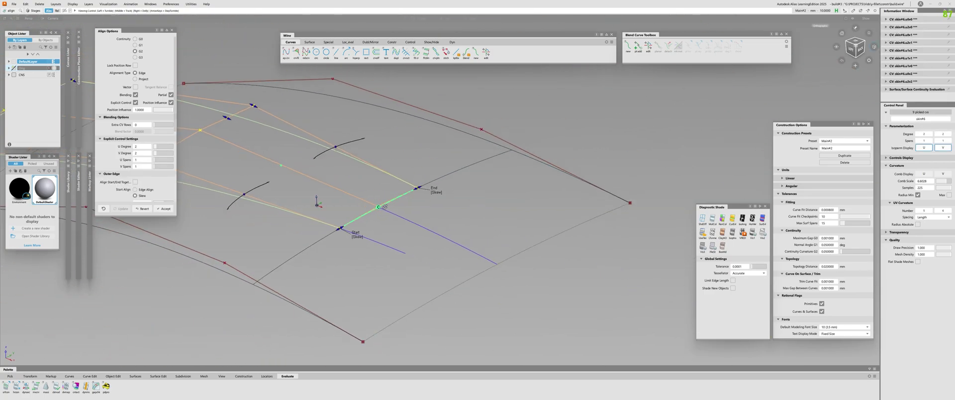
Examine the curvature comb of the inner skin's front edge from the front, and remove the comb.
{"action": "left_click_drag", "start_coordinate": [432, 199], "coordinate": [456, 152], "text": "alt+shift"}
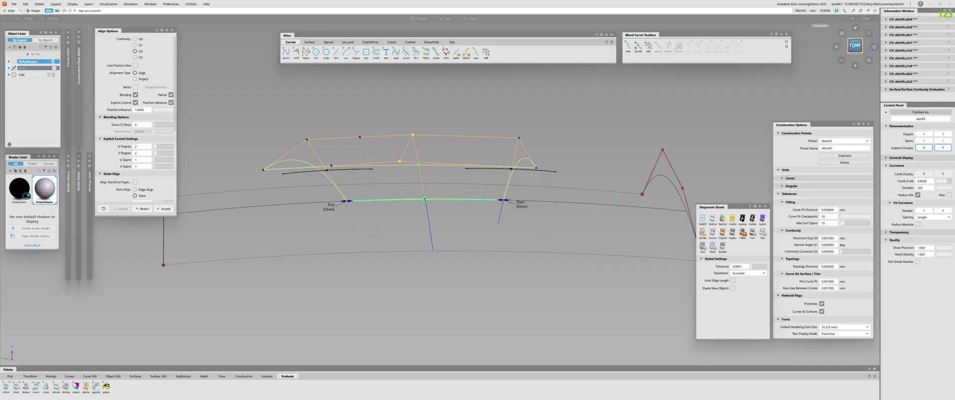
{"action": "left_click", "coordinate": [855, 45]}
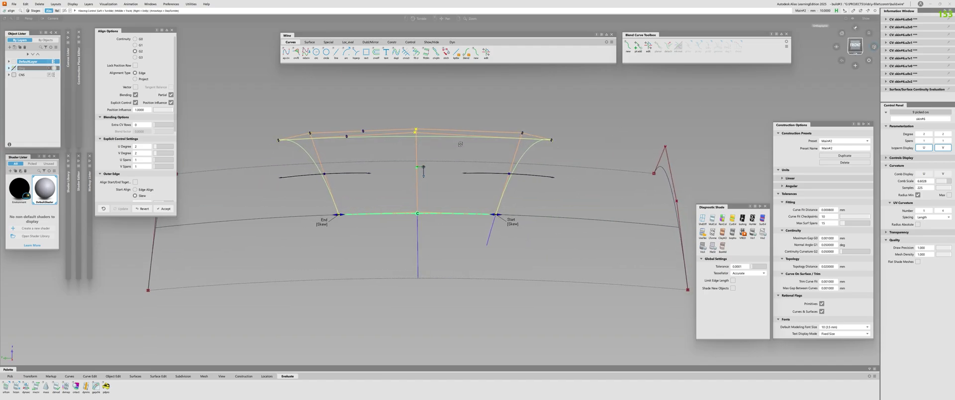
{"action": "left_click_drag", "start_coordinate": [446, 143], "coordinate": [427, 149], "text": "ctrl+shift"}
{"action": "left_click", "coordinate": [432, 137]}
{"action": "right_click_drag", "start_coordinate": [397, 124], "coordinate": [320, 101], "text": "alt+shift"}
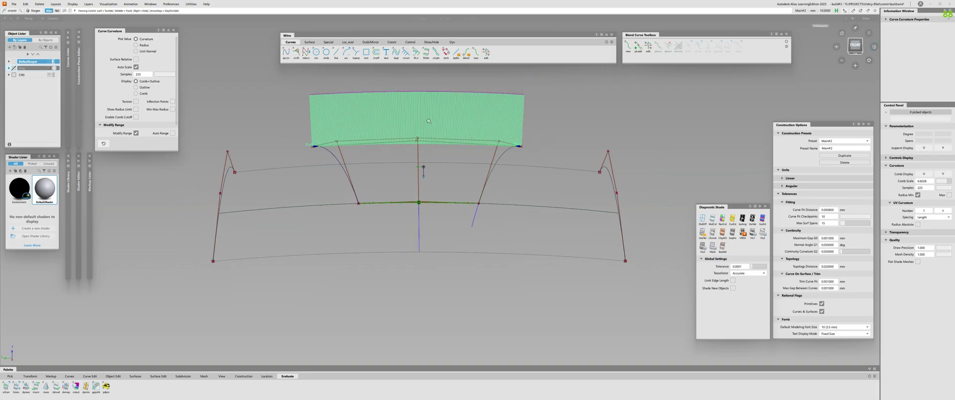
{"action": "middle_click_drag", "start_coordinate": [321, 101], "coordinate": [305, 112], "text": "alt+shift"}
{"action": "left_click_drag", "start_coordinate": [477, 126], "coordinate": [350, 133], "text": "alt+shift"}
{"action": "key", "text": "ctrl+l"}
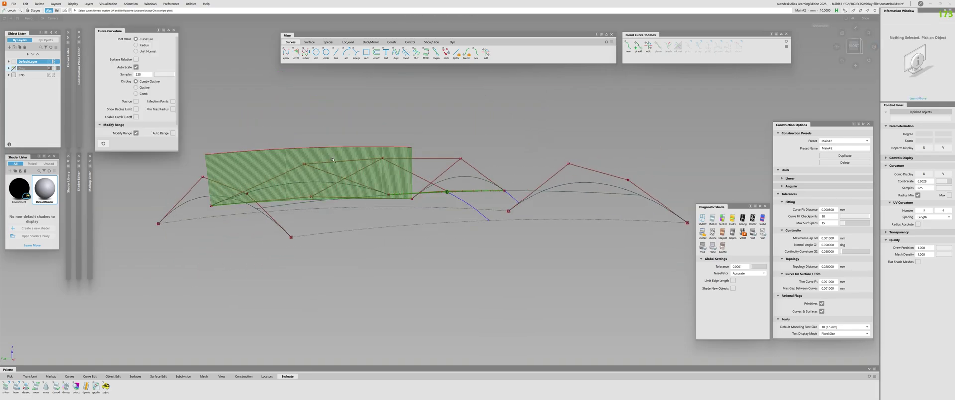
Raise the aligned skin's explicit lengthwise degree to 3 and delete its align construction history.
{"action": "left_click_drag", "start_coordinate": [388, 175], "coordinate": [271, 209], "text": "alt+shift"}
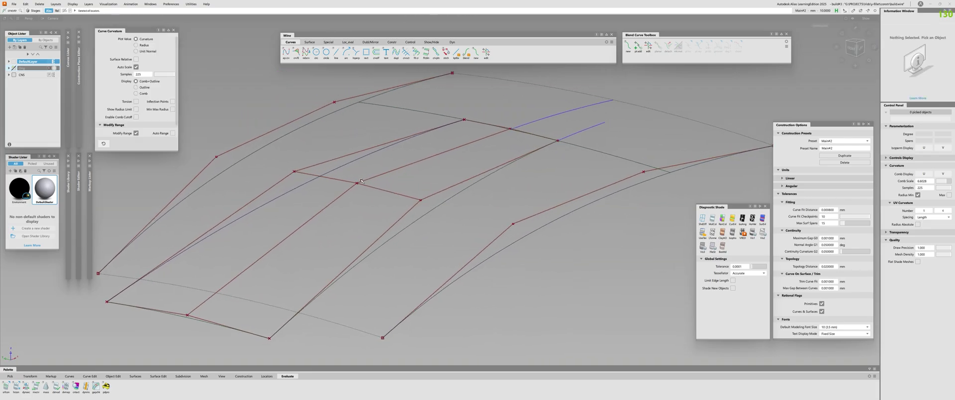
{"action": "left_click_drag", "start_coordinate": [348, 182], "coordinate": [382, 178], "text": "ctrl+shift"}
{"action": "double_click", "coordinate": [380, 178]}
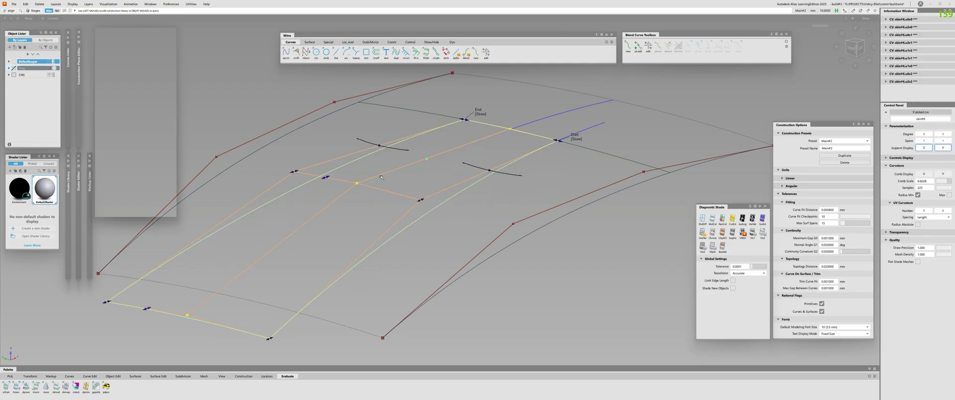
{"action": "right_click_drag", "start_coordinate": [406, 180], "coordinate": [338, 197], "text": "alt+shift"}
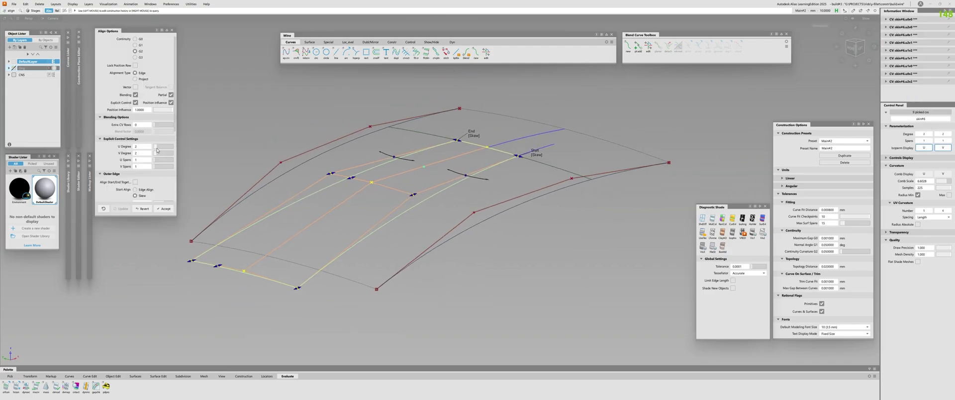
{"action": "left_click_drag", "start_coordinate": [156, 149], "coordinate": [158, 147]}
{"action": "mouse_move", "coordinate": [397, 204]}
{"action": "left_mouse_down", "text": "alt+shift"}
{"action": "mouse_move", "coordinate": [493, 154]}
{"action": "mouse_move", "coordinate": [430, 149]}
{"action": "mouse_move", "coordinate": [327, 202]}
{"action": "mouse_move", "coordinate": [406, 203]}
{"action": "left_mouse_up", "text": "alt+shift"}
{"action": "left_click", "coordinate": [406, 203]}
{"action": "key", "text": "alt+shift+d"}
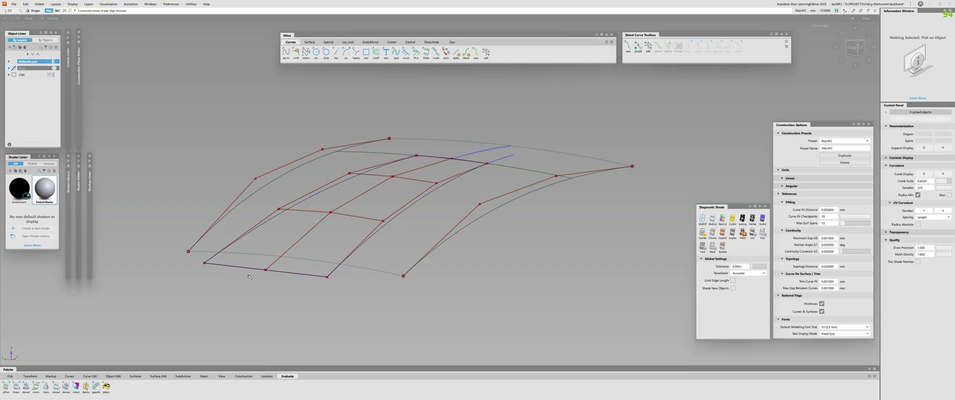
Raise the middle CV of the inner skin's front edge to give that edge a slight crown.
{"action": "left_click_drag", "start_coordinate": [250, 277], "coordinate": [281, 261]}
{"action": "left_click_drag", "start_coordinate": [290, 288], "coordinate": [408, 198], "text": "alt+shift"}
{"action": "middle_click_drag", "start_coordinate": [407, 198], "coordinate": [401, 207], "text": "ctrl+shift"}
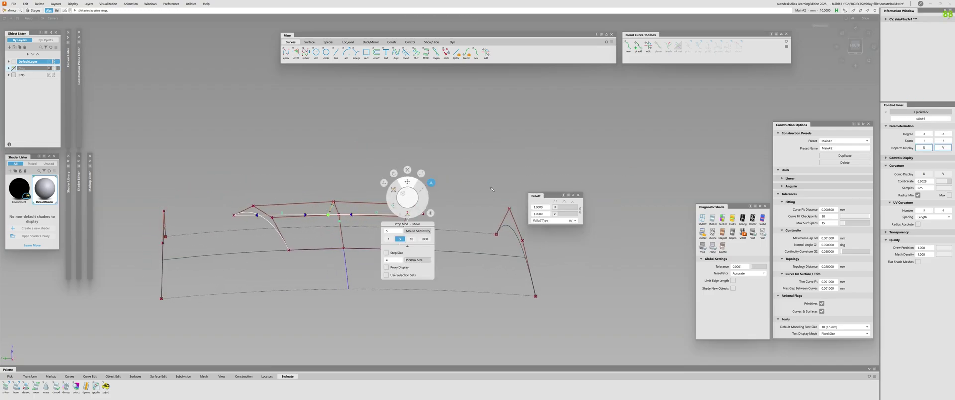
{"action": "left_click", "coordinate": [406, 212]}
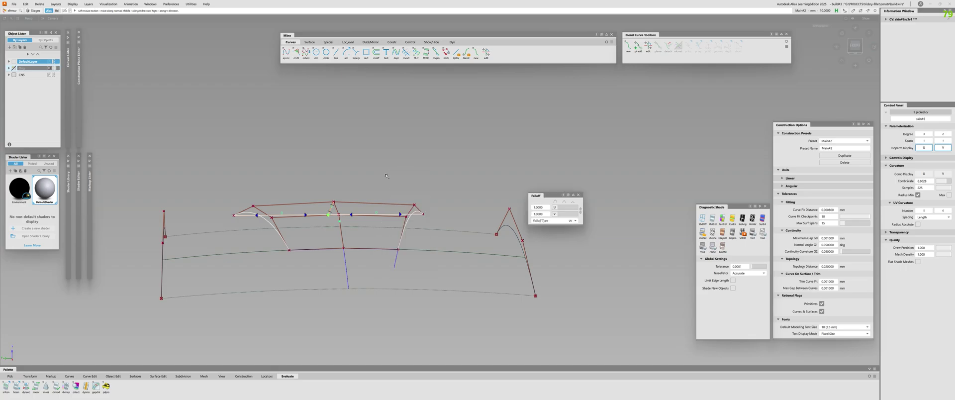
{"action": "key", "text": "space"}
{"action": "left_click", "coordinate": [359, 144]}
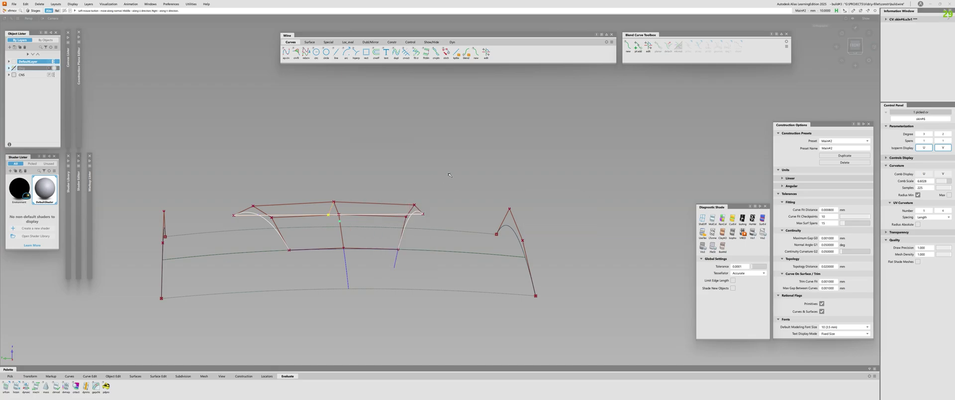
{"action": "left_click_drag", "start_coordinate": [449, 174], "coordinate": [336, 251]}
{"action": "left_click", "coordinate": [336, 251]}
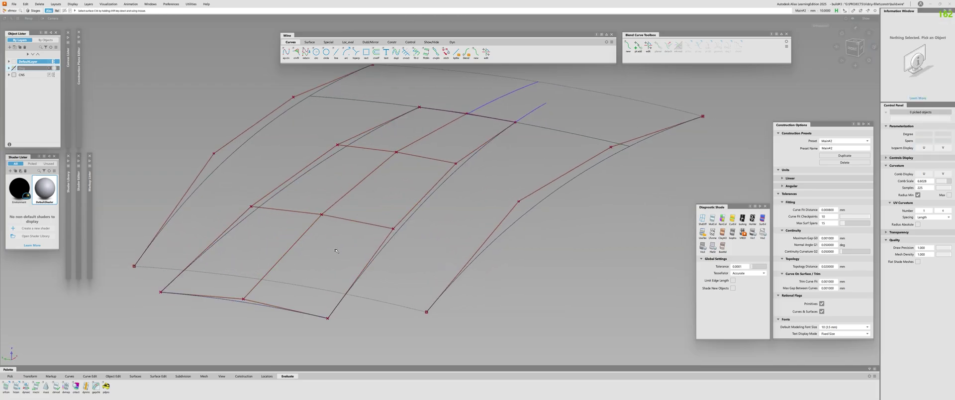
Show a curvature comb along the inner skin's centre isoparm and fine-tune the front edge's middle CV against it.
{"action": "left_click_drag", "start_coordinate": [266, 302], "coordinate": [273, 301]}
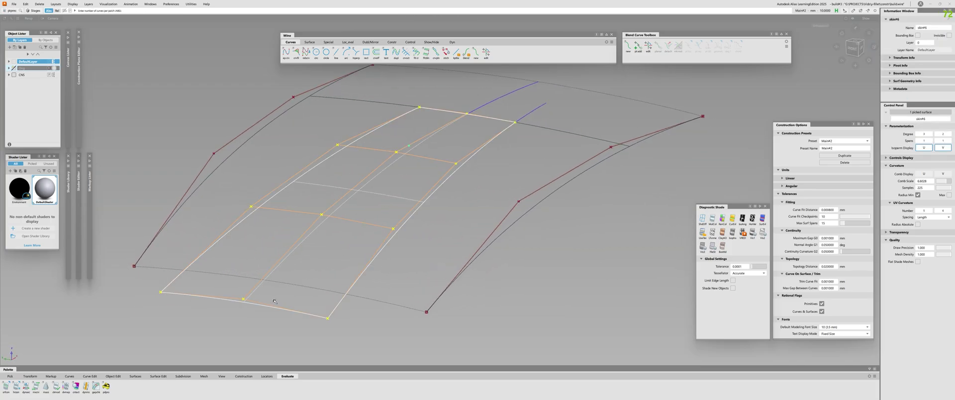
{"action": "key", "text": "ctrl+shift+c"}
{"action": "left_click", "coordinate": [311, 235]}
{"action": "left_click_drag", "start_coordinate": [310, 235], "coordinate": [157, 252], "text": "alt+shift"}
{"action": "left_click", "coordinate": [158, 252]}
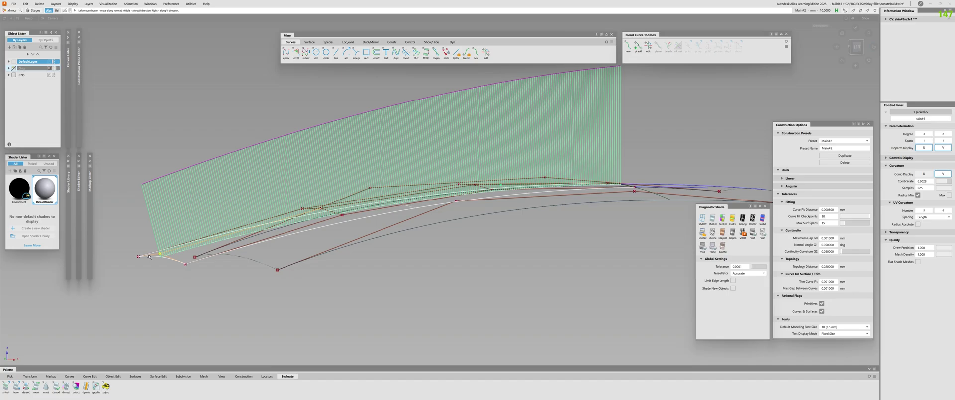
{"action": "left_click", "coordinate": [151, 275]}
Check the surface continuity along the inner skin's aligned rear edge with its CVs hidden.
{"action": "mouse_move", "coordinate": [134, 223]}
{"action": "left_mouse_down", "text": "alt+shift"}
{"action": "mouse_move", "coordinate": [199, 248]}
{"action": "mouse_move", "coordinate": [279, 234]}
{"action": "mouse_move", "coordinate": [469, 116]}
{"action": "left_mouse_up", "text": "alt+shift"}
{"action": "left_click", "coordinate": [214, 252]}
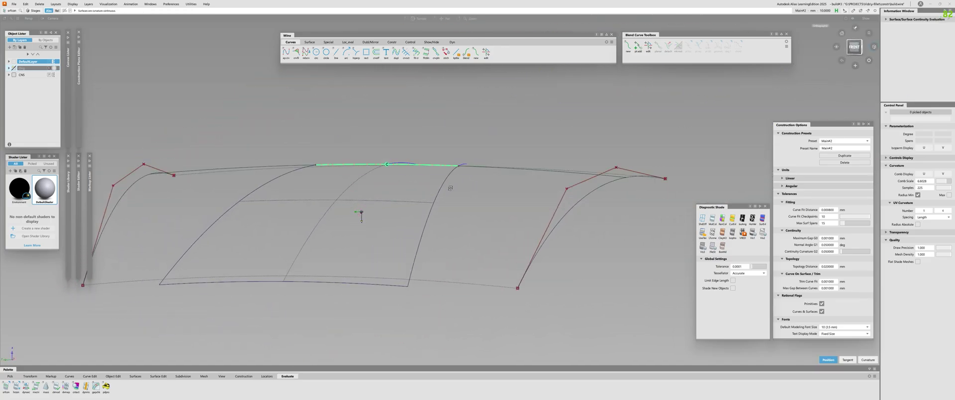
{"action": "left_click", "coordinate": [189, 230]}
{"action": "left_click_drag", "start_coordinate": [189, 230], "coordinate": [187, 231], "text": "alt+shift"}
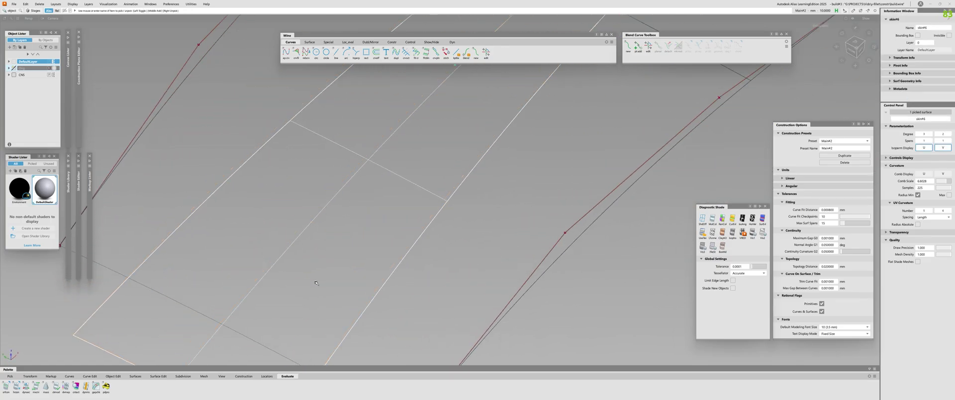
Show the Orig reference layer and compare the inner skin with the original recess surfaces from the front and side.
{"action": "left_click_drag", "start_coordinate": [361, 213], "coordinate": [366, 267], "text": "alt+shift"}
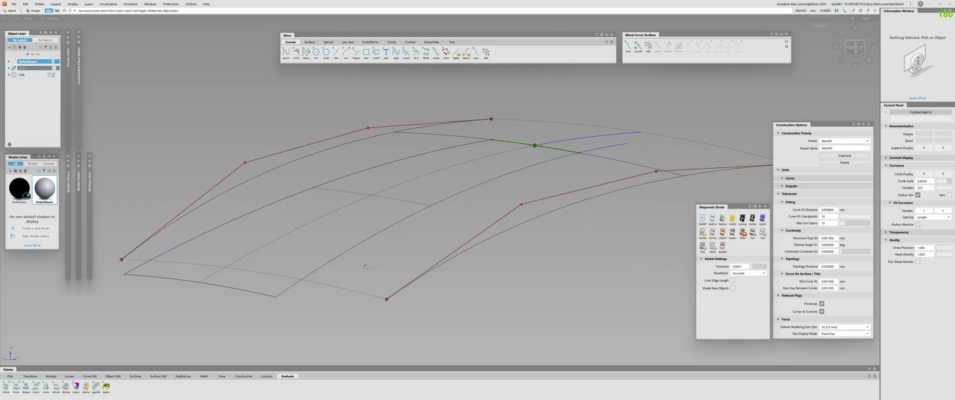
{"action": "left_click_drag", "start_coordinate": [351, 292], "coordinate": [191, 212], "text": "alt+shift"}
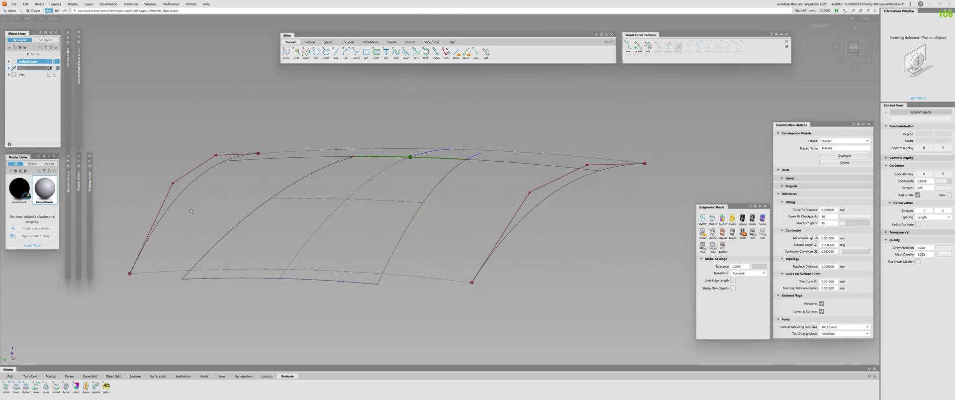
{"action": "left_click", "coordinate": [14, 69]}
{"action": "middle_click_drag", "start_coordinate": [361, 215], "coordinate": [325, 138], "text": "alt+shift"}
{"action": "scroll", "coordinate": [325, 137], "scroll_direction": "up", "scroll_amount": 4, "text": "alt+shift"}
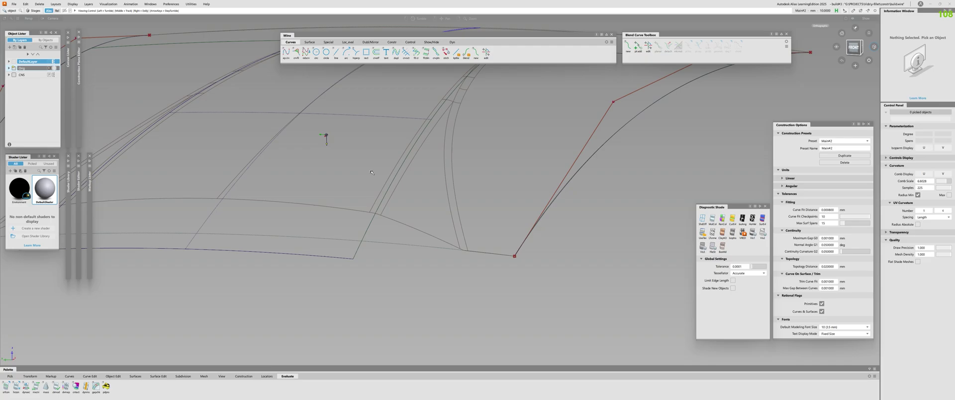
{"action": "left_click_drag", "start_coordinate": [368, 215], "coordinate": [383, 265], "text": "alt+shift"}
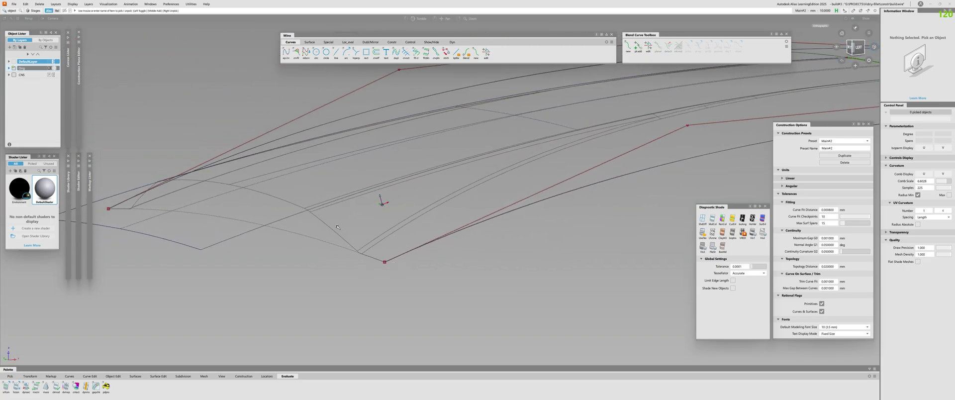
Hide the Orig reference layer, leaving only the rebuilt skins in view.
{"action": "left_click_drag", "start_coordinate": [338, 227], "coordinate": [188, 162], "text": "alt+shift"}
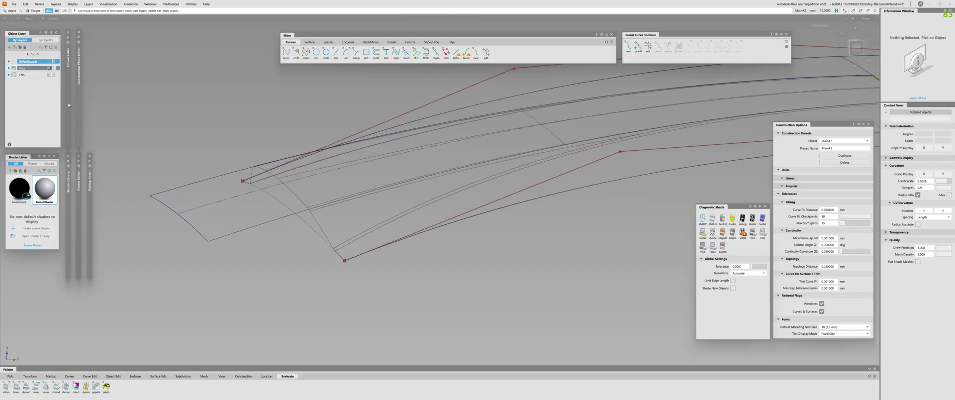
{"action": "left_click", "coordinate": [13, 70]}
{"action": "left_click_drag", "start_coordinate": [381, 200], "coordinate": [335, 218], "text": "alt+shift"}
{"action": "key", "text": "d"}
{"action": "key", "text": "l"}
{"action": "key", "text": "p"}
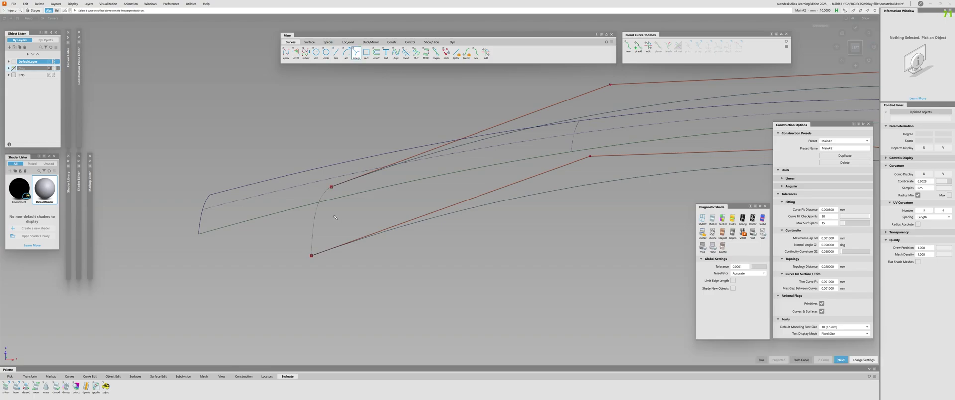
{"action": "right_click_drag", "start_coordinate": [379, 205], "coordinate": [399, 206], "text": "alt+shift"}
{"action": "middle_click_drag", "start_coordinate": [399, 207], "coordinate": [335, 216], "text": "alt+shift"}
{"action": "key", "text": "q"}
{"action": "left_click", "coordinate": [325, 214]}
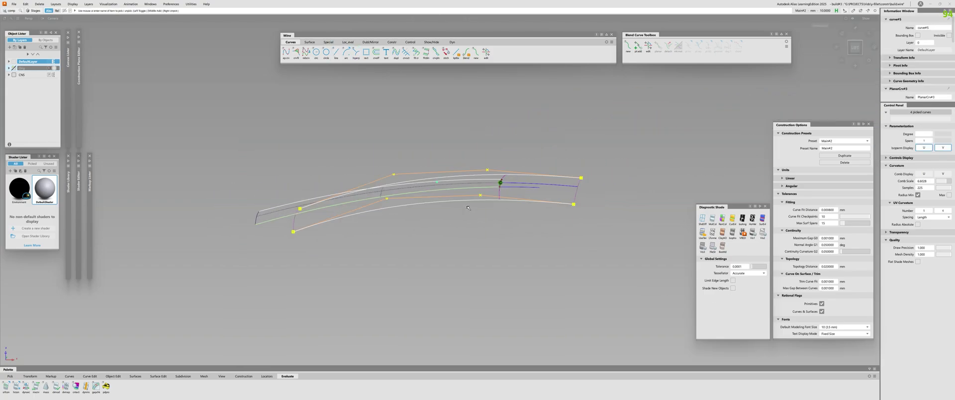
{"action": "mouse_move", "coordinate": [317, 214]}
{"action": "right_mouse_down", "text": "alt+shift"}
{"action": "mouse_move", "coordinate": [299, 218]}
{"action": "mouse_move", "coordinate": [307, 226]}
{"action": "right_mouse_up", "text": "alt+shift"}
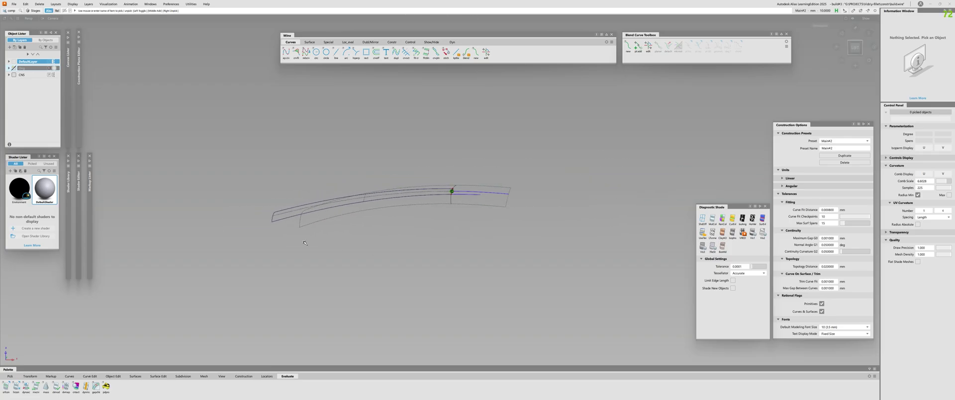
{"action": "key", "text": "ctrl+z"}
Assign all the rebuilt surfaces and curves to the CNS layer and hide their CVs.
{"action": "left_click_drag", "start_coordinate": [620, 260], "coordinate": [249, 154]}
{"action": "right_click", "coordinate": [22, 75]}
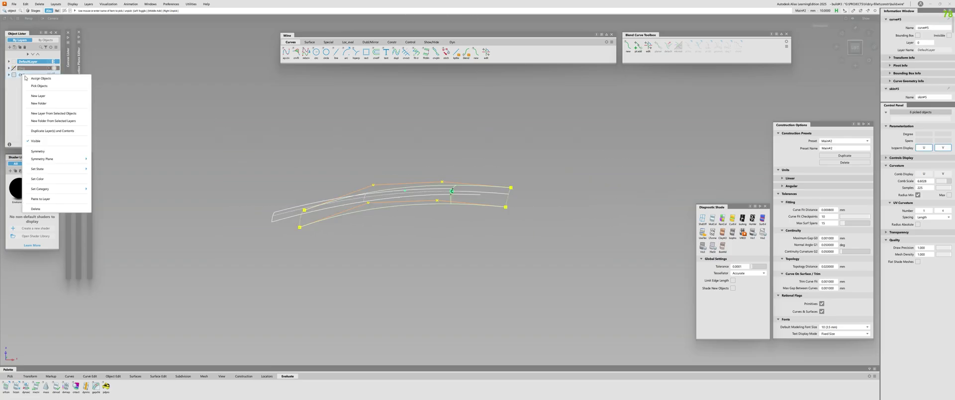
{"action": "left_click", "coordinate": [34, 79]}
{"action": "right_click_drag", "start_coordinate": [240, 230], "coordinate": [271, 223], "text": "alt+shift"}
{"action": "left_click", "coordinate": [271, 222]}
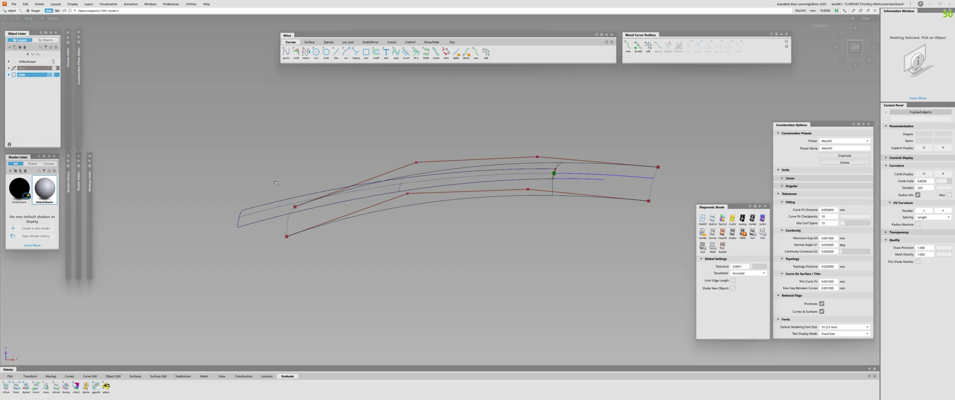
{"action": "left_click_drag", "start_coordinate": [276, 182], "coordinate": [285, 149], "text": "ctrl+shift"}
{"action": "left_click_drag", "start_coordinate": [240, 128], "coordinate": [737, 298]}
{"action": "key", "text": "Escape"}
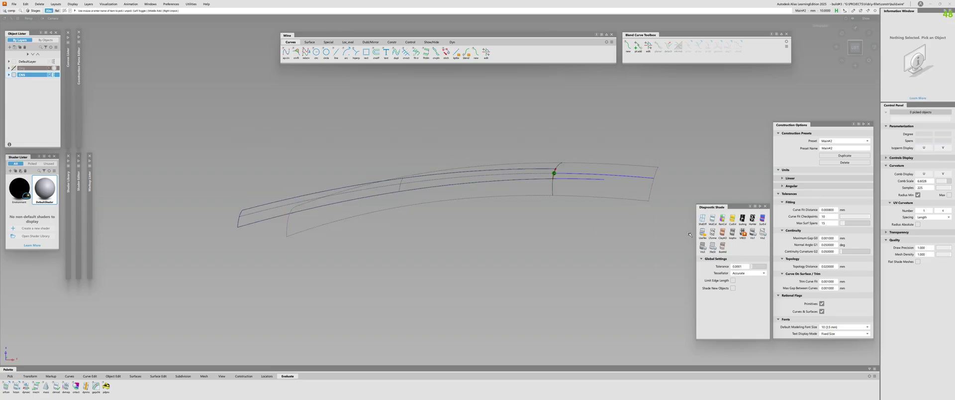
In the left view, draw a perpendicular line at the crowned skin's front end and extend it both ways past the skins.
{"action": "left_click", "coordinate": [856, 50]}
{"action": "middle_click_drag", "start_coordinate": [318, 210], "coordinate": [389, 171], "text": "alt+shift"}
{"action": "scroll", "coordinate": [389, 171], "scroll_direction": "up", "scroll_amount": 3}
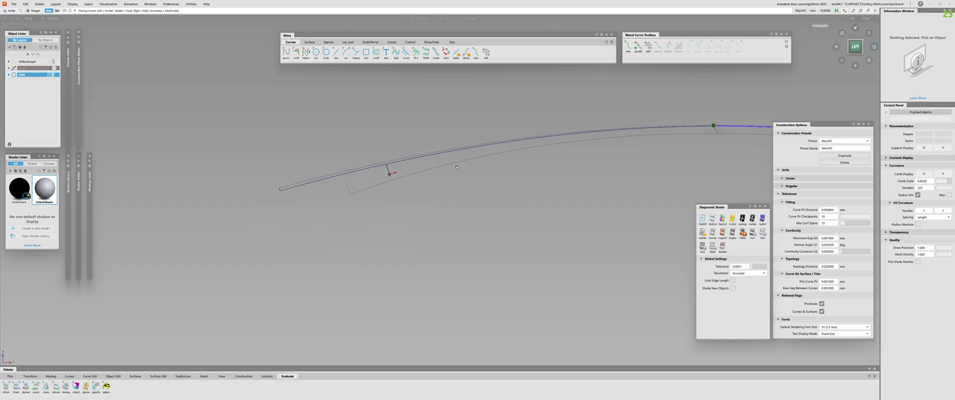
{"action": "left_click", "coordinate": [356, 52]}
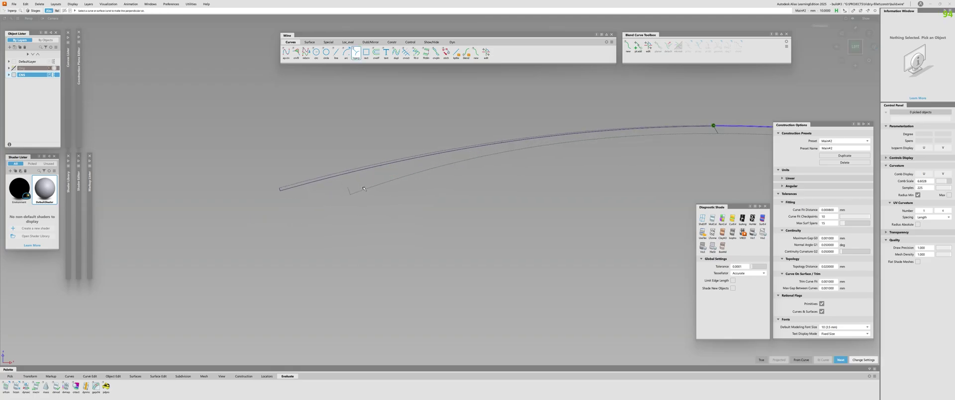
{"action": "key", "text": "e"}
{"action": "left_click_drag", "start_coordinate": [351, 194], "coordinate": [278, 61]}
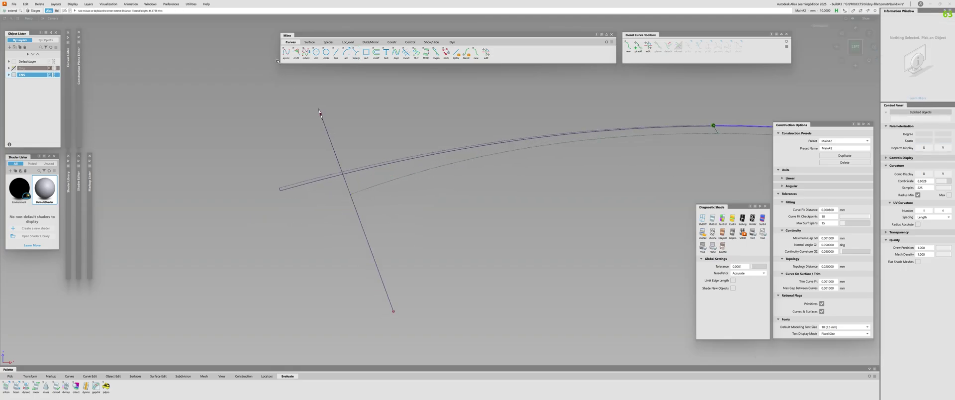
Trim off the inner skin's front overhang with the perpendicular line projected onto it, and delete the line.
{"action": "key", "text": "p"}
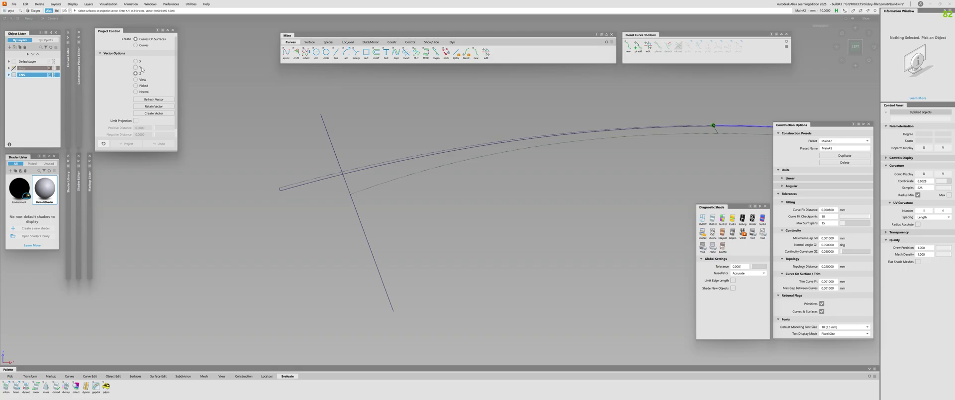
{"action": "left_click", "coordinate": [294, 184]}
{"action": "key", "text": "space"}
{"action": "left_click", "coordinate": [349, 190]}
{"action": "left_click_drag", "start_coordinate": [387, 167], "coordinate": [528, 199], "text": "alt+shift"}
{"action": "key", "text": "space"}
{"action": "key", "text": "t"}
{"action": "left_click", "coordinate": [356, 169]}
{"action": "key", "text": "space"}
{"action": "left_click", "coordinate": [454, 248]}
{"action": "left_click_drag", "start_coordinate": [569, 271], "coordinate": [386, 186], "text": "alt+shift"}
{"action": "key", "text": "Delete"}
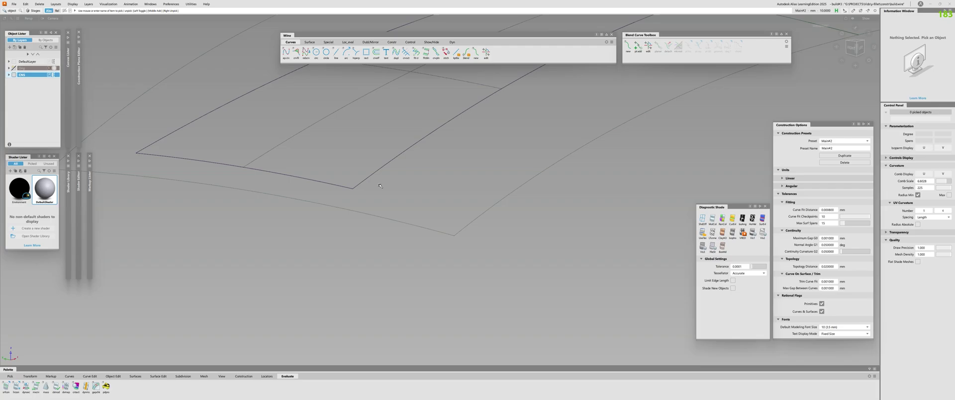
Show the Orig layer and draw a straight edit-point curve from the inner skin's front corner to the reference recess wall's outer corner.
{"action": "left_click", "coordinate": [14, 68]}
{"action": "right_click_drag", "start_coordinate": [318, 162], "coordinate": [423, 172], "text": "alt+shift"}
{"action": "left_click", "coordinate": [286, 52]}
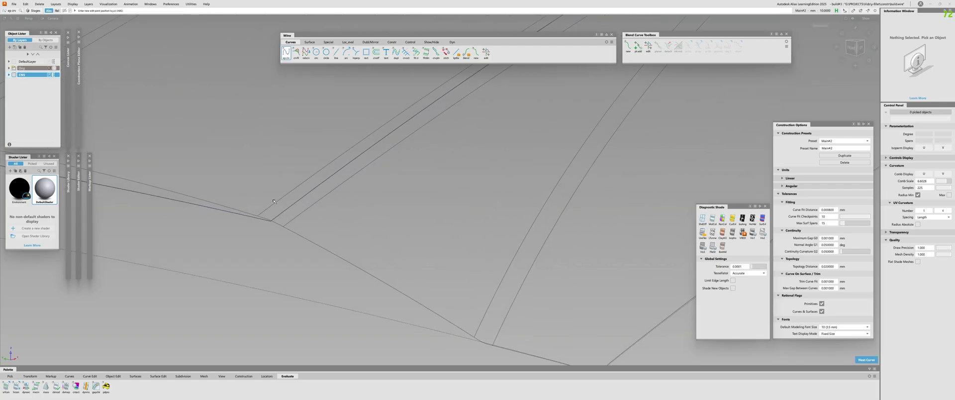
{"action": "left_click", "coordinate": [290, 208], "text": "ctrl+alt"}
{"action": "left_click_drag", "start_coordinate": [289, 207], "coordinate": [271, 220], "text": "ctrl+alt"}
{"action": "middle_click_drag", "start_coordinate": [390, 166], "coordinate": [367, 60], "text": "alt+shift"}
{"action": "right_click_drag", "start_coordinate": [361, 119], "coordinate": [398, 131], "text": "alt+shift"}
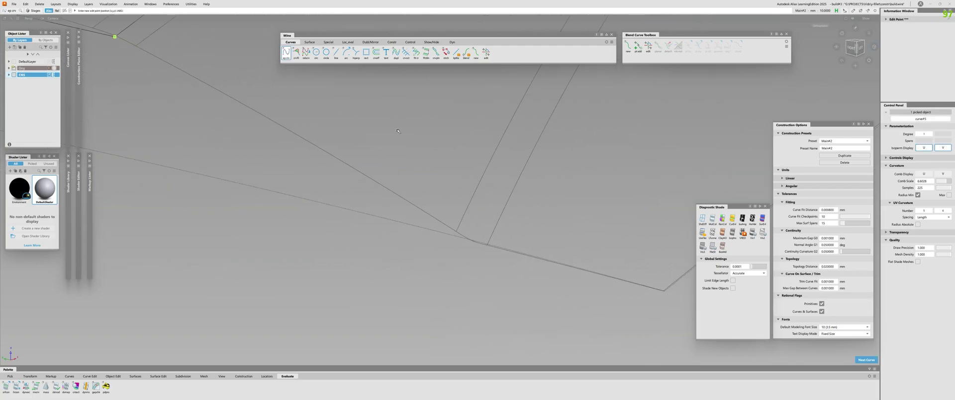
{"action": "left_click_drag", "start_coordinate": [431, 235], "coordinate": [270, 189], "text": "ctrl+alt"}
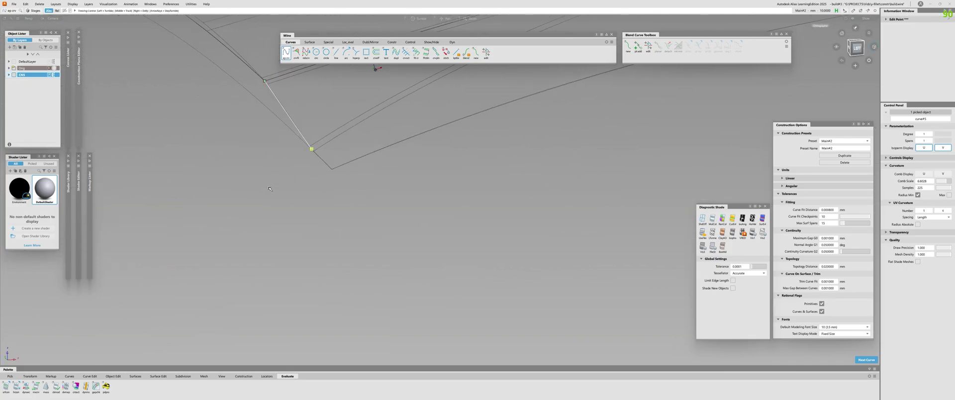
{"action": "middle_click_drag", "start_coordinate": [259, 130], "coordinate": [269, 223], "text": "alt+shift"}
{"action": "left_click_drag", "start_coordinate": [270, 222], "coordinate": [317, 219], "text": "alt+shift"}
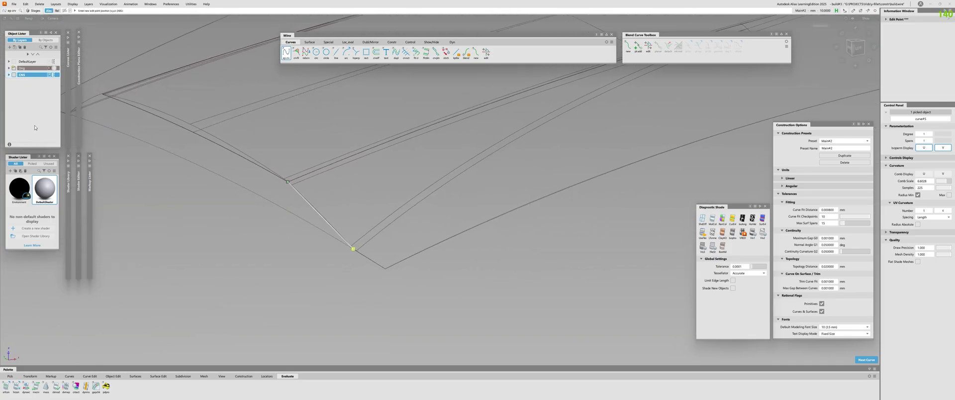
Hide the Orig layer and extend the outer end of the straight front curve slightly.
{"action": "left_click", "coordinate": [14, 68]}
{"action": "left_click_drag", "start_coordinate": [386, 162], "coordinate": [405, 196], "text": "alt+shift"}
{"action": "key", "text": "e"}
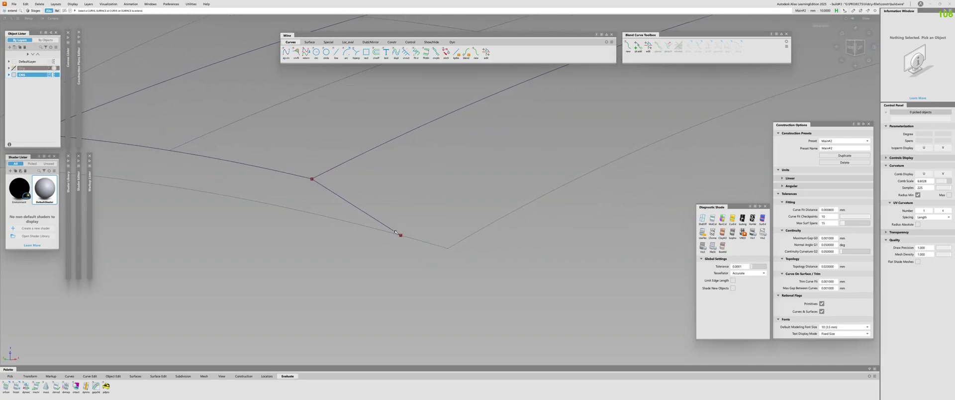
{"action": "left_click_drag", "start_coordinate": [408, 241], "coordinate": [360, 198], "text": "alt+shift"}
Build a monorail wall surface with the straight front curve as generation curve and the inner skin's side edge as rail, and shade the model.
{"action": "key", "text": "r"}
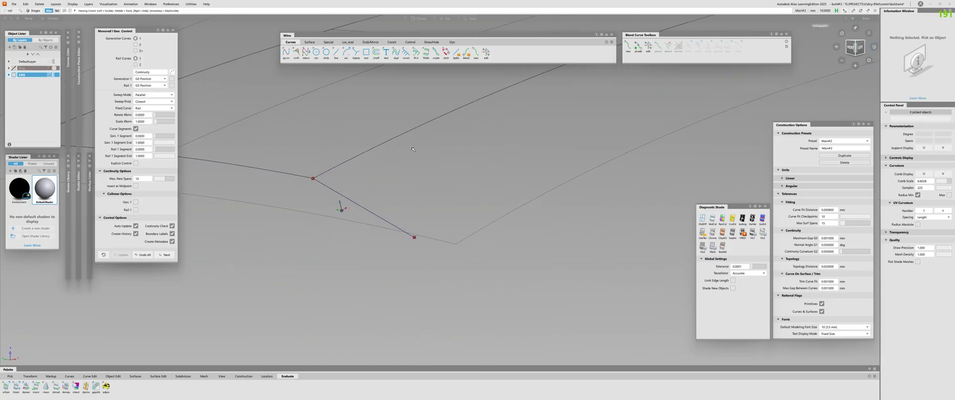
{"action": "left_click_drag", "start_coordinate": [412, 149], "coordinate": [352, 206], "text": "alt+shift"}
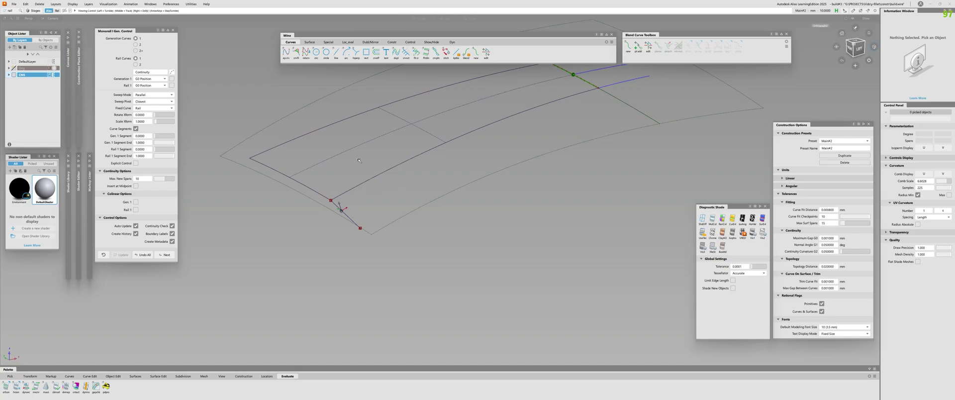
{"action": "middle_click_drag", "start_coordinate": [341, 208], "coordinate": [314, 213], "text": "alt+shift"}
{"action": "left_click", "coordinate": [321, 198], "text": "alt+shift"}
{"action": "right_click_drag", "start_coordinate": [304, 208], "coordinate": [317, 202], "text": "alt+shift"}
{"action": "middle_click_drag", "start_coordinate": [317, 201], "coordinate": [255, 225], "text": "alt+shift"}
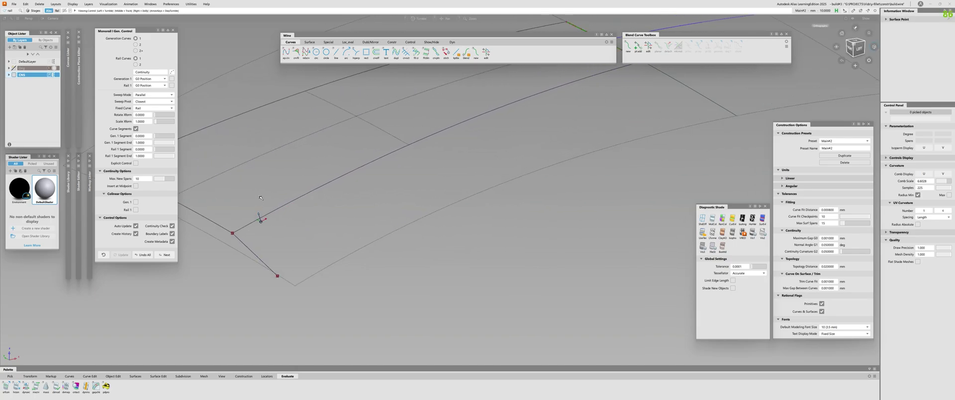
{"action": "left_click", "coordinate": [245, 243]}
{"action": "left_click", "coordinate": [285, 206]}
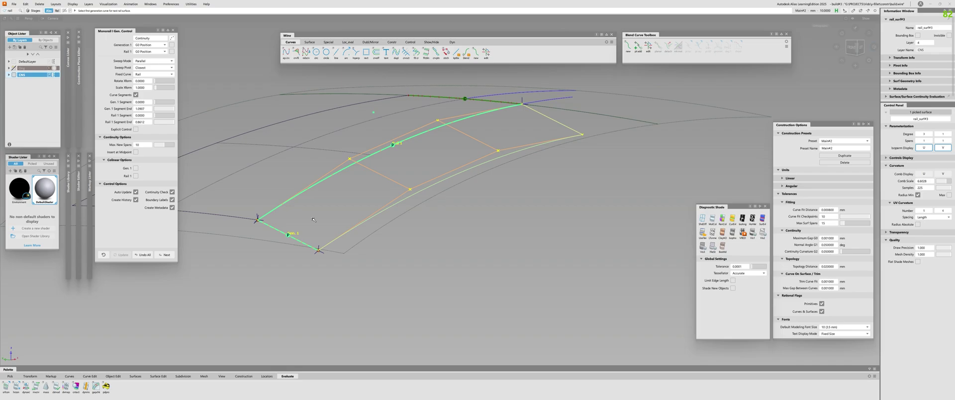
{"action": "mouse_move", "coordinate": [295, 223]}
{"action": "left_mouse_down", "text": "alt+shift"}
{"action": "mouse_move", "coordinate": [354, 219]}
{"action": "mouse_move", "coordinate": [407, 180]}
{"action": "mouse_move", "coordinate": [348, 182]}
{"action": "mouse_move", "coordinate": [304, 209]}
{"action": "left_mouse_up", "text": "alt+shift"}
{"action": "key", "text": "5"}
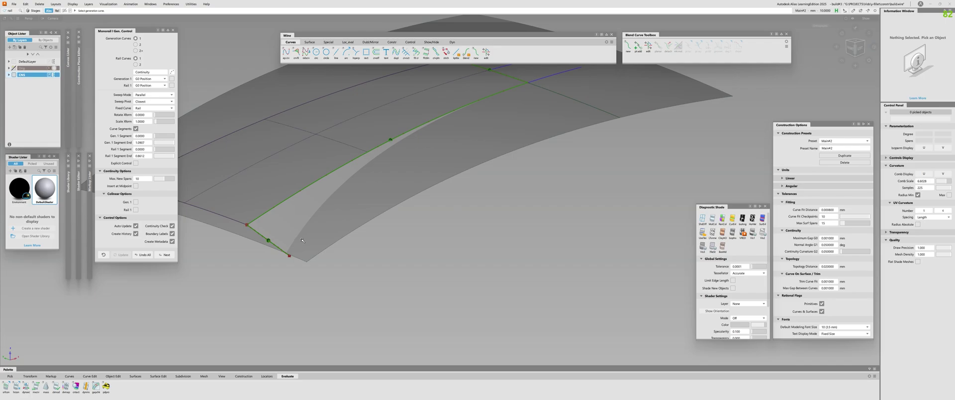
Examine from several angles how the shaded wall surface intersects the crowned skin along the recess edge.
{"action": "right_click_drag", "start_coordinate": [337, 191], "coordinate": [321, 272], "text": "alt+shift"}
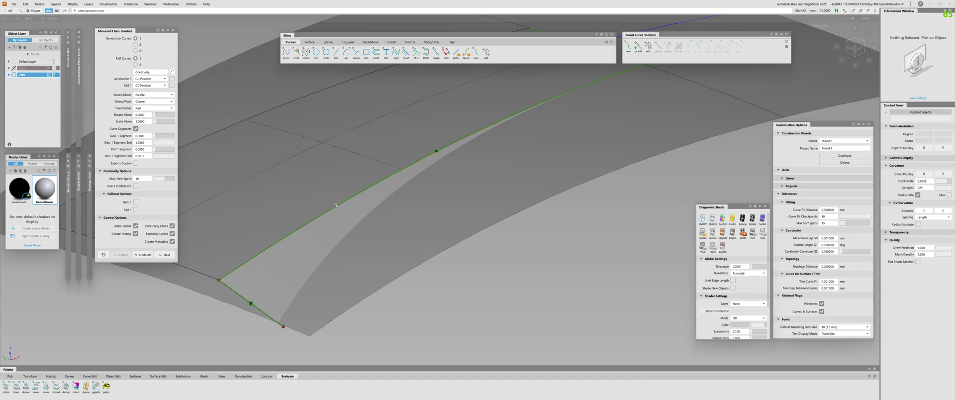
{"action": "scroll", "coordinate": [404, 192], "scroll_direction": "down", "scroll_amount": 2, "text": "alt+shift"}
{"action": "middle_click_drag", "start_coordinate": [404, 192], "coordinate": [356, 231], "text": "alt+shift"}
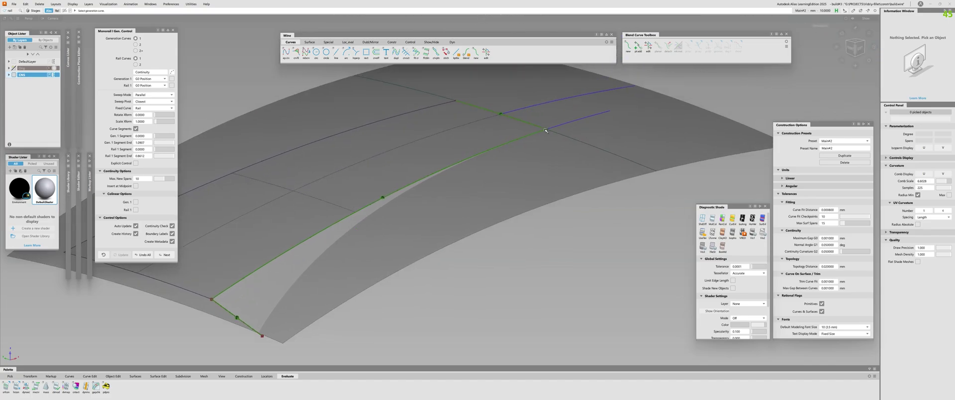
{"action": "mouse_move", "coordinate": [451, 175]}
{"action": "left_mouse_down", "text": "alt+shift"}
{"action": "mouse_move", "coordinate": [274, 263]}
{"action": "mouse_move", "coordinate": [620, 248]}
{"action": "mouse_move", "coordinate": [629, 258]}
{"action": "mouse_move", "coordinate": [616, 271]}
{"action": "mouse_move", "coordinate": [427, 242]}
{"action": "mouse_move", "coordinate": [485, 300]}
{"action": "left_mouse_up", "text": "alt+shift"}
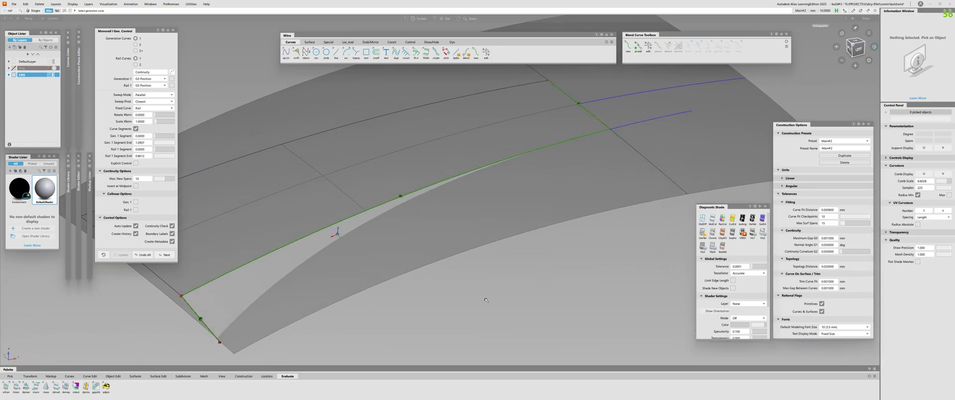
{"action": "left_click_drag", "start_coordinate": [342, 246], "coordinate": [321, 256], "text": "alt+shift"}
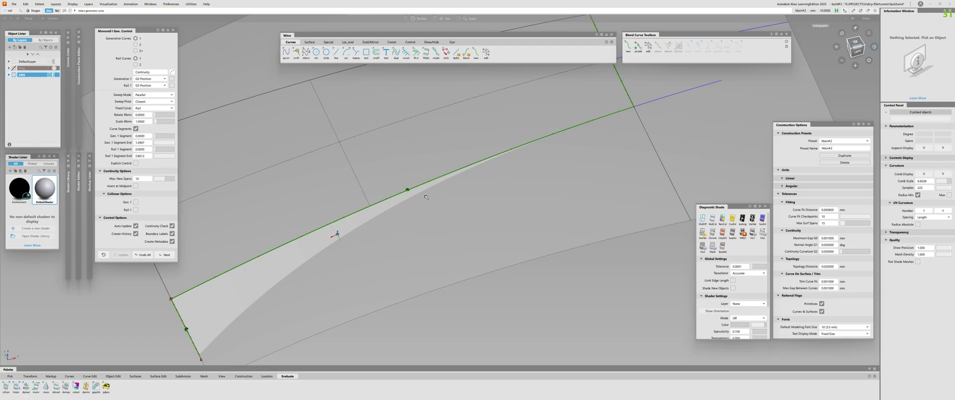
{"action": "left_click_drag", "start_coordinate": [425, 197], "coordinate": [340, 236], "text": "alt+shift"}
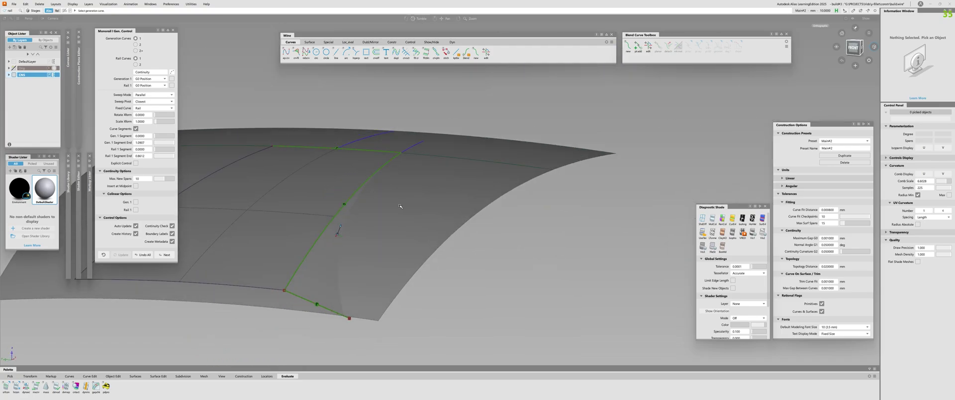
{"action": "left_click_drag", "start_coordinate": [400, 206], "coordinate": [278, 309], "text": "alt+shift"}
{"action": "left_click", "coordinate": [390, 222]}
{"action": "left_click", "coordinate": [390, 221]}
{"action": "left_click_drag", "start_coordinate": [335, 266], "coordinate": [432, 168], "text": "alt+shift"}
Raise the wall surface's degree across its width to 2, accepting the removal of its construction history.
{"action": "left_click", "coordinate": [375, 187]}
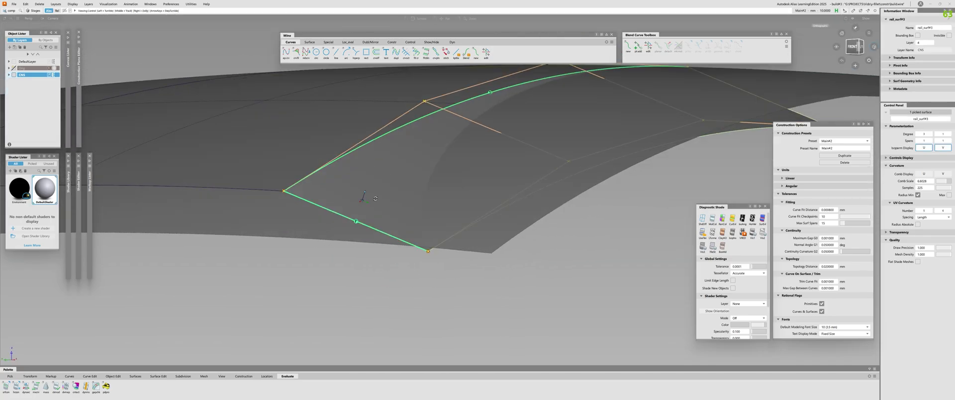
{"action": "left_click_drag", "start_coordinate": [375, 187], "coordinate": [338, 191], "text": "alt+shift"}
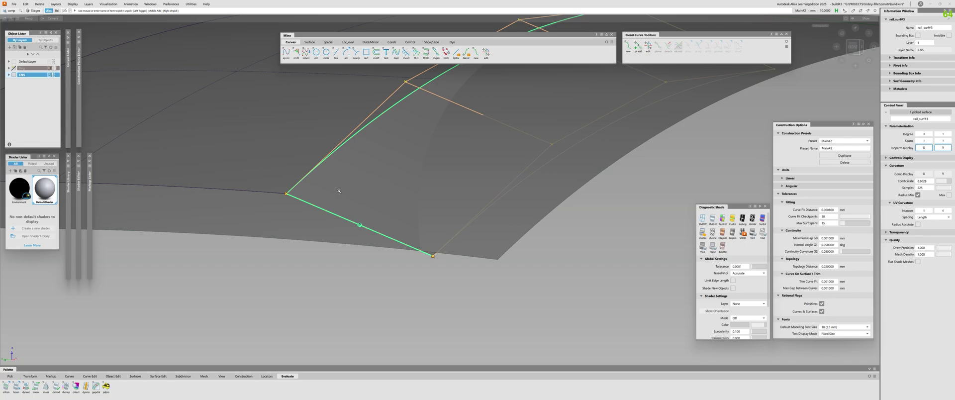
{"action": "mouse_move", "coordinate": [363, 186]}
{"action": "left_mouse_down", "text": "alt+shift"}
{"action": "mouse_move", "coordinate": [331, 189]}
{"action": "mouse_move", "coordinate": [366, 196]}
{"action": "left_mouse_up", "text": "alt+shift"}
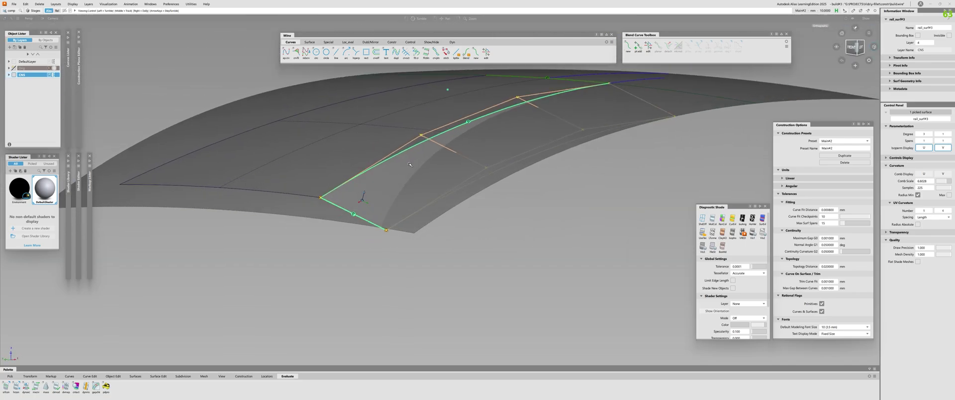
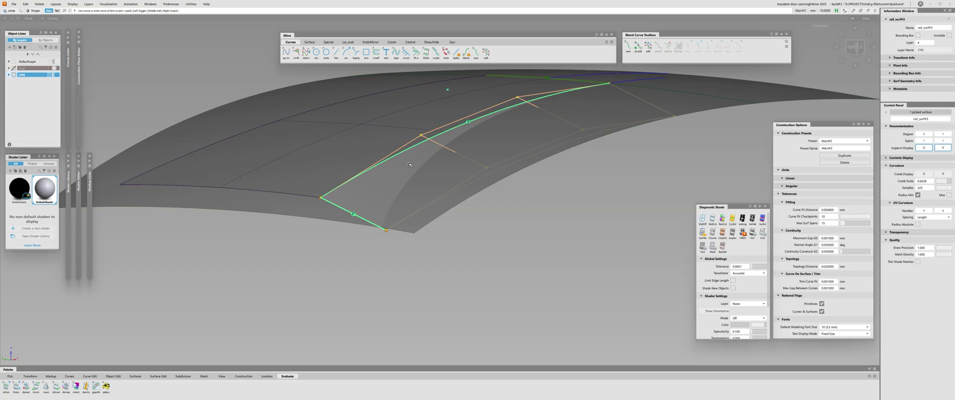
{"action": "left_click_drag", "start_coordinate": [244, 177], "coordinate": [387, 211], "text": "alt+shift"}
{"action": "right_click_drag", "start_coordinate": [497, 210], "coordinate": [336, 194], "text": "alt+shift"}
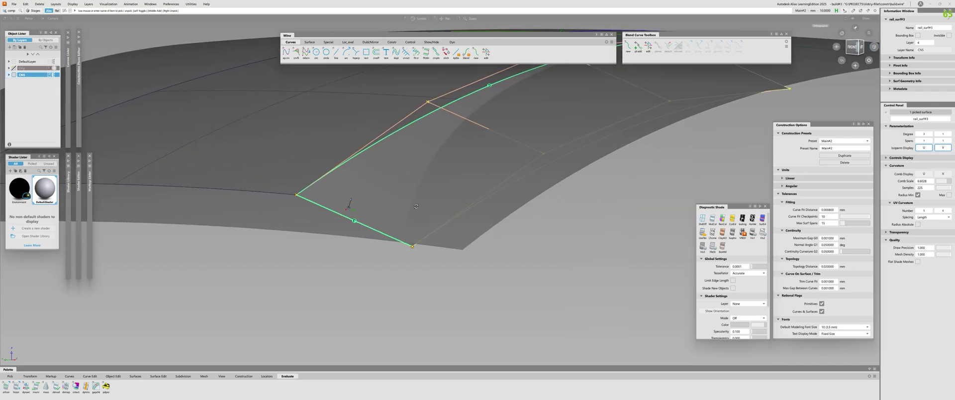
{"action": "left_click_drag", "start_coordinate": [336, 194], "coordinate": [316, 187], "text": "alt+shift"}
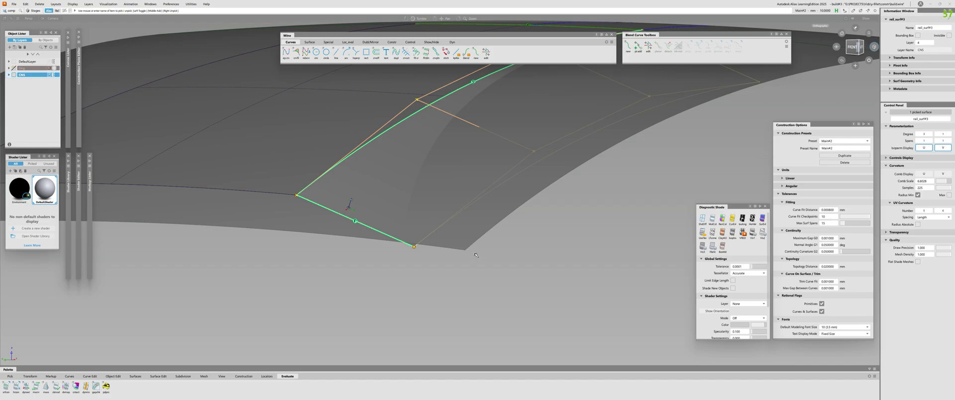
{"action": "mouse_move", "coordinate": [391, 202]}
{"action": "left_mouse_down", "text": "alt+shift"}
{"action": "mouse_move", "coordinate": [361, 187]}
{"action": "mouse_move", "coordinate": [384, 192]}
{"action": "left_mouse_up", "text": "alt+shift"}
{"action": "key", "text": "ctrl+p"}
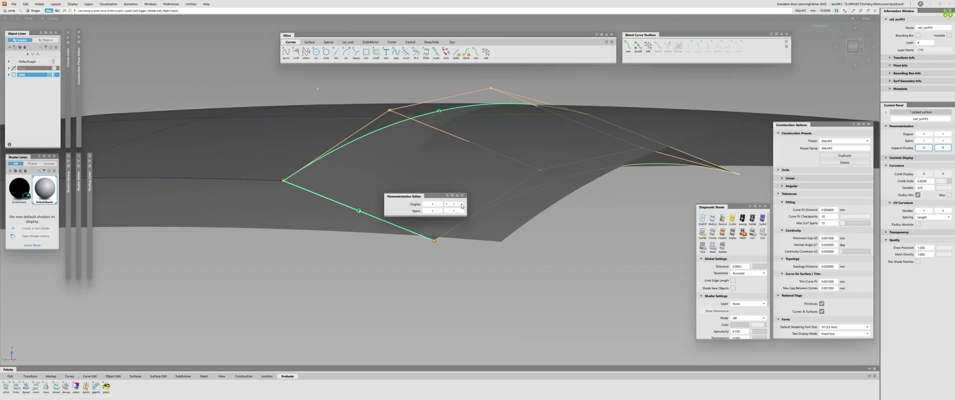
{"action": "left_click", "coordinate": [461, 205]}
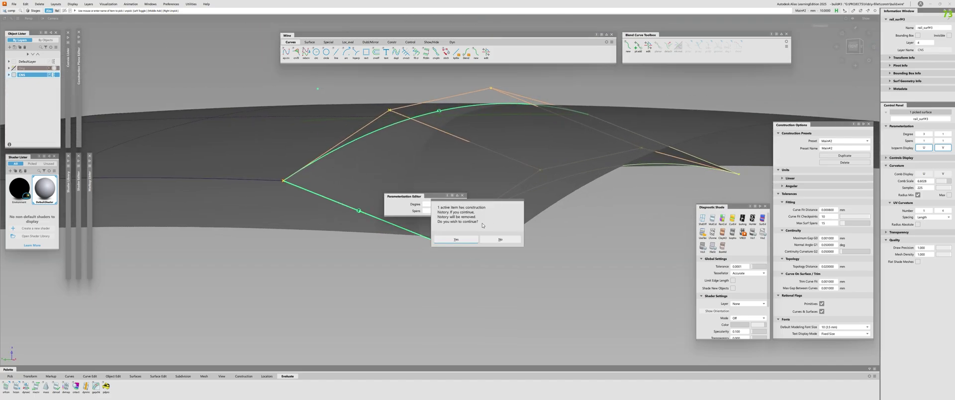
{"action": "left_click", "coordinate": [461, 242]}
{"action": "left_click", "coordinate": [462, 195]}
Select the middle row of the wall surface's control points and shift it with the NUV move to crown the wall slightly.
{"action": "left_click_drag", "start_coordinate": [475, 181], "coordinate": [323, 249], "text": "alt+shift"}
{"action": "left_click", "coordinate": [330, 247]}
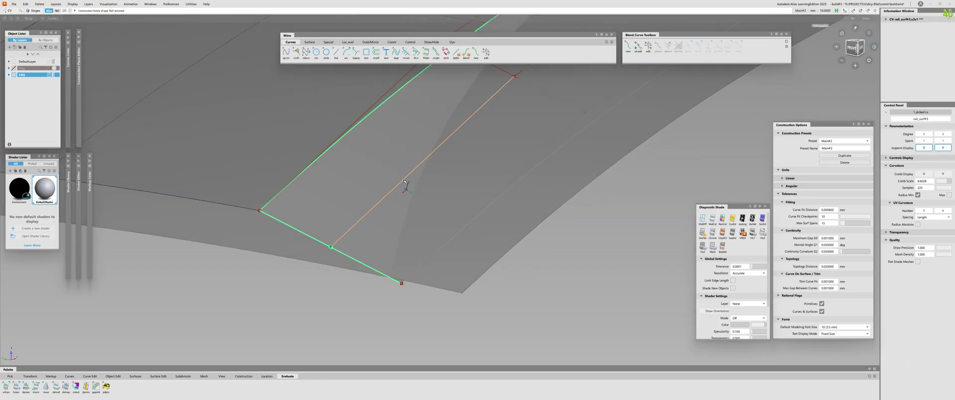
{"action": "middle_click_drag", "start_coordinate": [405, 181], "coordinate": [293, 291], "text": "alt+shift"}
{"action": "left_click", "coordinate": [397, 189]}
{"action": "right_click_drag", "start_coordinate": [441, 193], "coordinate": [433, 196], "text": "alt+shift"}
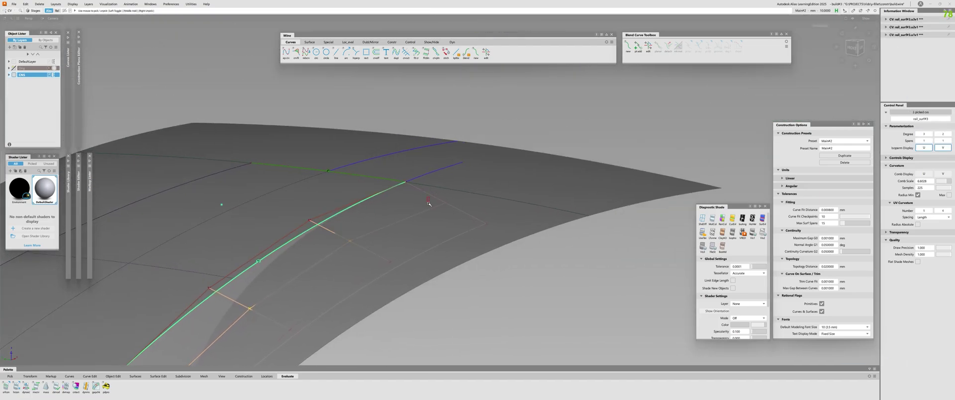
{"action": "left_click_drag", "start_coordinate": [369, 227], "coordinate": [378, 214], "text": "alt+shift"}
{"action": "key", "text": "space"}
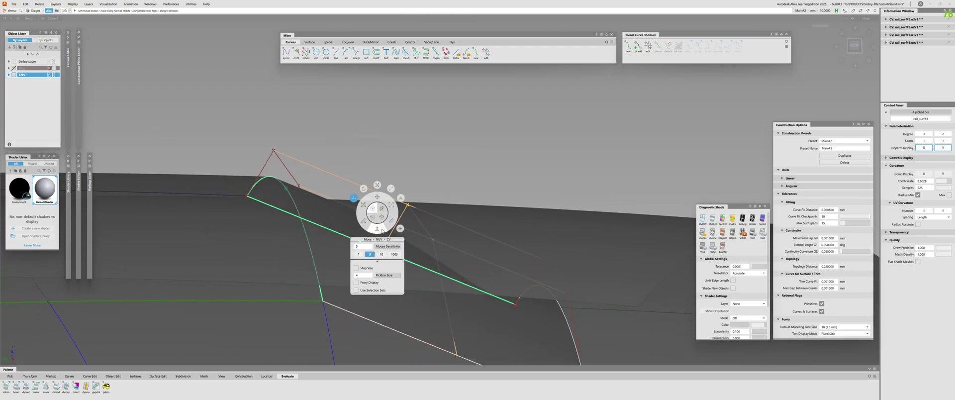
{"action": "left_click", "coordinate": [381, 228]}
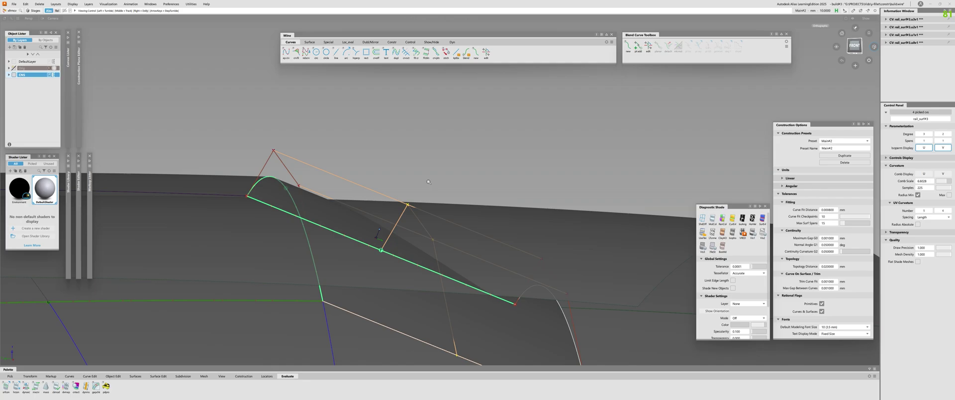
{"action": "left_click_drag", "start_coordinate": [380, 227], "coordinate": [407, 207], "text": "alt+shift"}
{"action": "right_click_drag", "start_coordinate": [408, 206], "coordinate": [420, 177], "text": "alt+shift"}
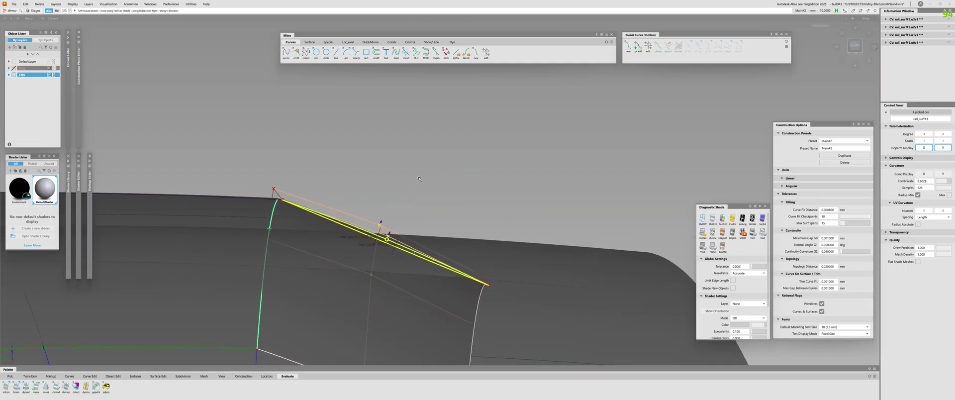
{"action": "left_click_drag", "start_coordinate": [420, 177], "coordinate": [370, 247], "text": "alt+shift"}
Delete the straight front construction curve and hide the wall surface's control points.
{"action": "left_click", "coordinate": [319, 279]}
{"action": "key", "text": "ctrl+4"}
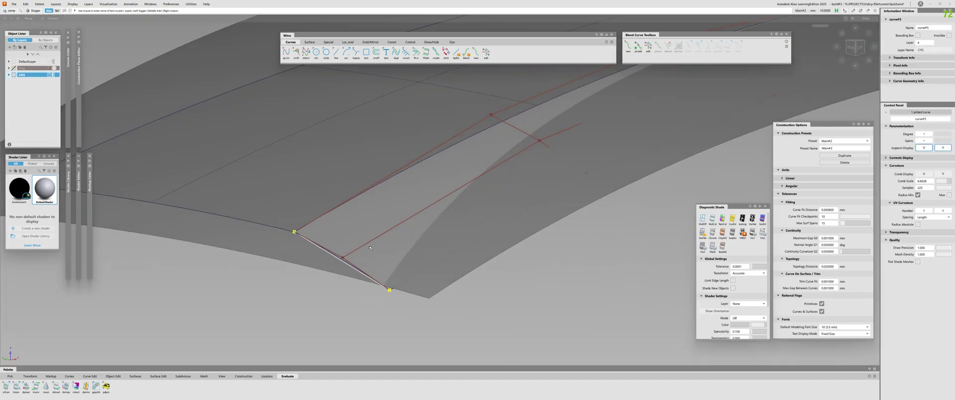
{"action": "key", "text": "ctrl+5"}
{"action": "key", "text": "Delete"}
{"action": "left_click", "coordinate": [372, 248]}
{"action": "left_click", "coordinate": [373, 247]}
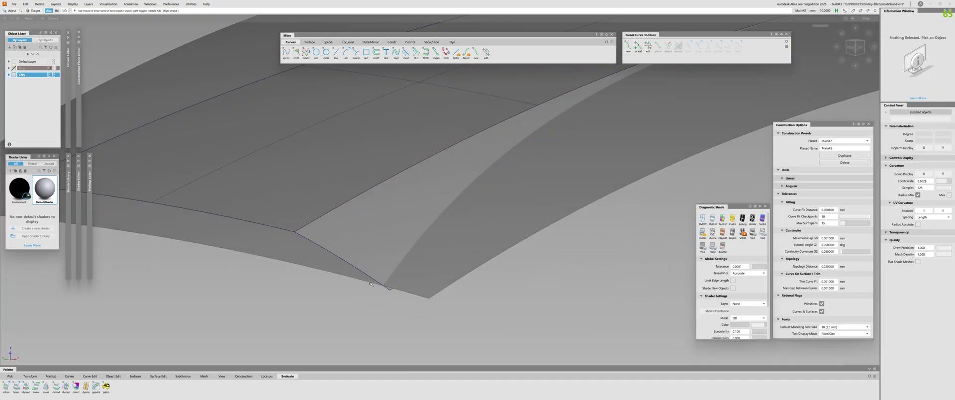
Extend the crowned wall surface's front end past the crowned skin's front edge.
{"action": "right_click_drag", "start_coordinate": [375, 245], "coordinate": [416, 284], "text": "alt+shift"}
{"action": "left_click_drag", "start_coordinate": [416, 284], "coordinate": [357, 301], "text": "alt+shift"}
{"action": "middle_click_drag", "start_coordinate": [357, 302], "coordinate": [386, 117], "text": "alt+shift"}
{"action": "right_click_drag", "start_coordinate": [386, 117], "coordinate": [343, 271], "text": "alt+shift"}
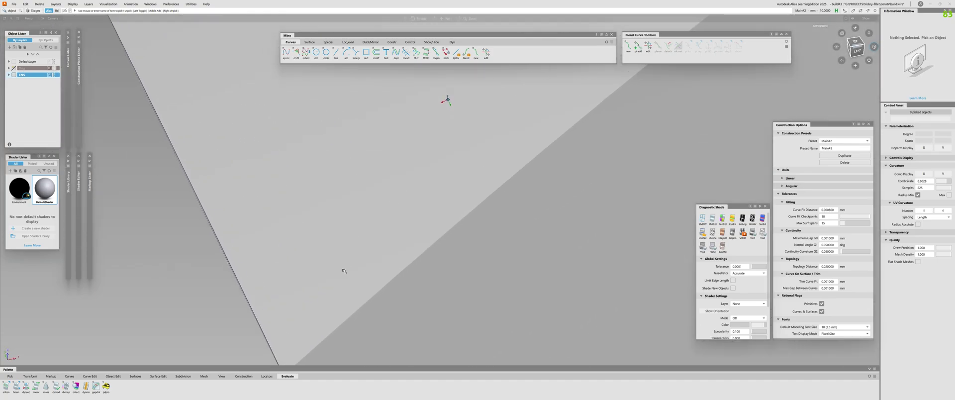
{"action": "middle_click_drag", "start_coordinate": [343, 271], "coordinate": [394, 194], "text": "alt+shift"}
{"action": "left_click_drag", "start_coordinate": [392, 195], "coordinate": [320, 231], "text": "alt+shift"}
{"action": "left_click_drag", "start_coordinate": [357, 168], "coordinate": [388, 199], "text": "alt+shift"}
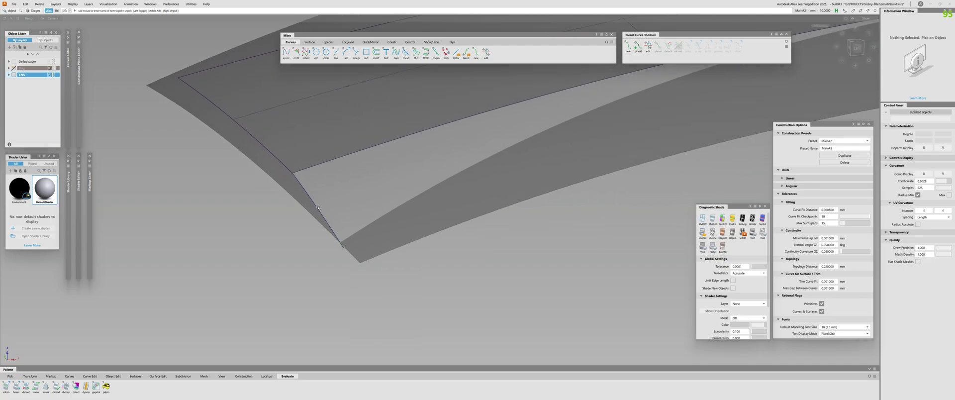
{"action": "key", "text": "ctrl+e"}
{"action": "left_click_drag", "start_coordinate": [337, 241], "coordinate": [343, 152]}
Show the hidden construction curves and project the front line curve onto the extended wall surface along Y as a curve on surface.
{"action": "key", "text": "ctrl+h"}
{"action": "key", "text": "ctrl+p"}
{"action": "right_click_drag", "start_coordinate": [340, 150], "coordinate": [313, 211], "text": "alt+shift"}
{"action": "left_click", "coordinate": [427, 200]}
{"action": "left_click_drag", "start_coordinate": [427, 199], "coordinate": [357, 221], "text": "alt+shift"}
{"action": "key", "text": "space"}
{"action": "right_click_drag", "start_coordinate": [357, 221], "coordinate": [342, 195], "text": "alt+shift"}
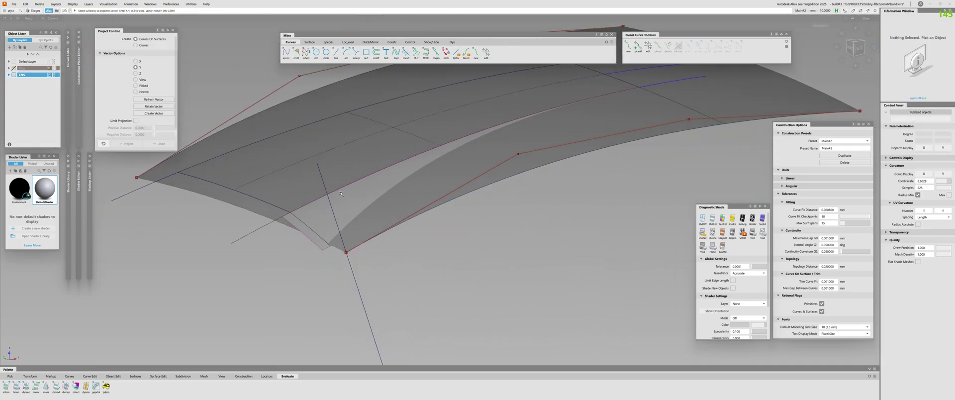
{"action": "left_click", "coordinate": [358, 224], "text": "alt+shift"}
{"action": "left_click_drag", "start_coordinate": [358, 225], "coordinate": [437, 182], "text": "alt+shift"}
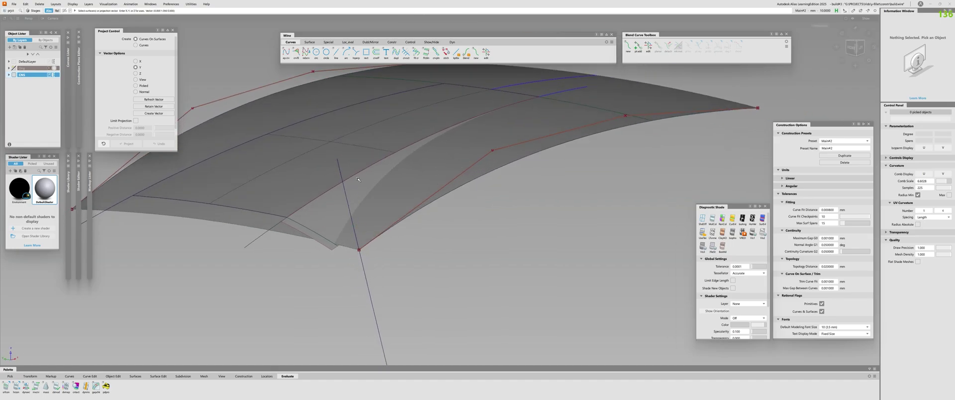
Intersect the wall surface with the crowned skin and trim off the wall's excess beyond the skin and front line.
{"action": "scroll", "coordinate": [358, 179], "scroll_direction": "up", "scroll_amount": 3}
{"action": "right_click_drag", "start_coordinate": [323, 192], "coordinate": [302, 202], "text": "ctrl+shift"}
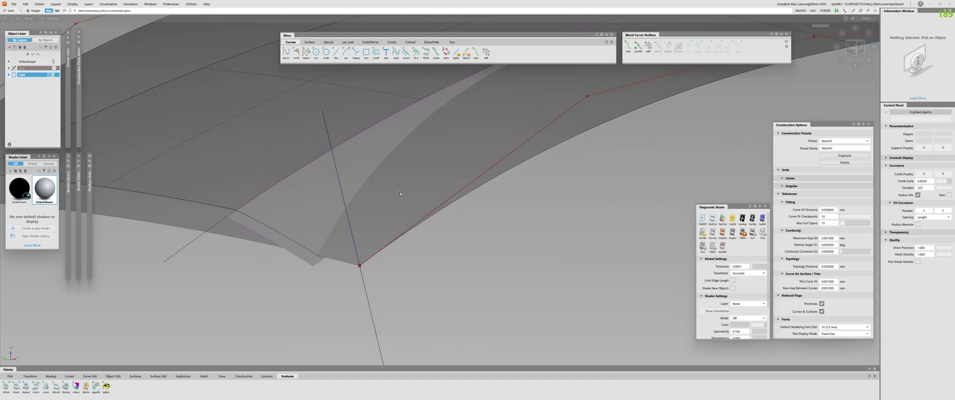
{"action": "mouse_move", "coordinate": [400, 194]}
{"action": "left_mouse_down", "text": "ctrl+shift"}
{"action": "mouse_move", "coordinate": [393, 170]}
{"action": "mouse_move", "coordinate": [325, 211]}
{"action": "mouse_move", "coordinate": [313, 195]}
{"action": "mouse_move", "coordinate": [317, 217]}
{"action": "left_mouse_up", "text": "ctrl+shift"}
{"action": "left_click", "coordinate": [322, 218]}
{"action": "mouse_move", "coordinate": [317, 214]}
{"action": "right_mouse_down", "text": "ctrl+shift"}
{"action": "mouse_move", "coordinate": [306, 199]}
{"action": "mouse_move", "coordinate": [343, 225]}
{"action": "right_mouse_up", "text": "ctrl+shift"}
{"action": "left_click", "coordinate": [305, 200]}
{"action": "key", "text": "space"}
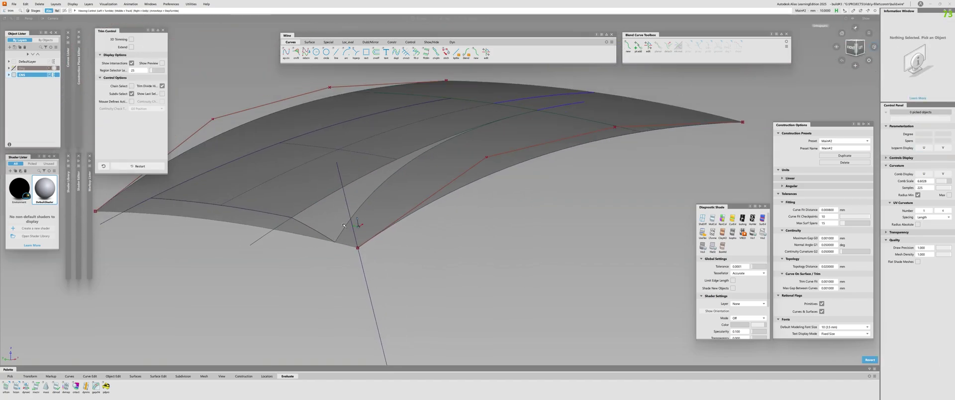
Isolate the crowned skin, trim away its region over the recess, and show the other surfaces again.
{"action": "left_click_drag", "start_coordinate": [344, 225], "coordinate": [404, 188], "text": "alt+shift"}
{"action": "left_click", "coordinate": [405, 187]}
{"action": "key", "text": "Delete"}
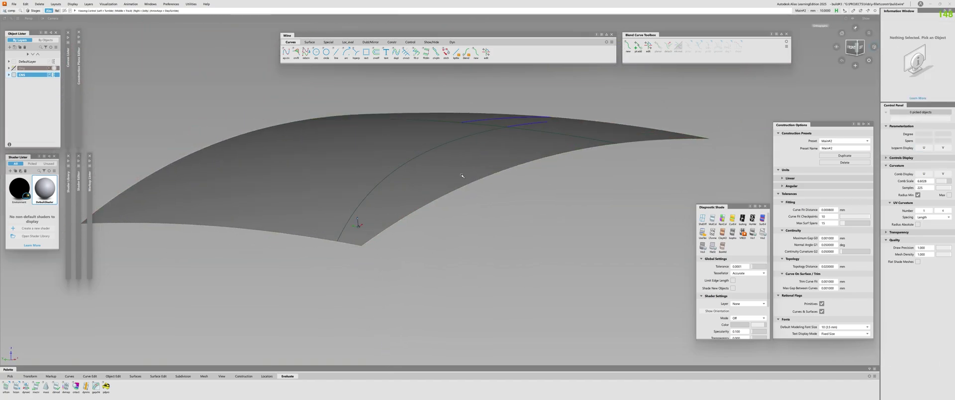
{"action": "right_click_drag", "start_coordinate": [462, 176], "coordinate": [279, 224], "text": "alt+shift"}
{"action": "left_click_drag", "start_coordinate": [279, 223], "coordinate": [181, 303], "text": "alt+shift"}
{"action": "right_click_drag", "start_coordinate": [224, 318], "coordinate": [502, 162], "text": "alt+shift"}
{"action": "middle_click_drag", "start_coordinate": [503, 162], "coordinate": [317, 237], "text": "alt+shift"}
{"action": "right_click_drag", "start_coordinate": [370, 247], "coordinate": [361, 232], "text": "ctrl+shift"}
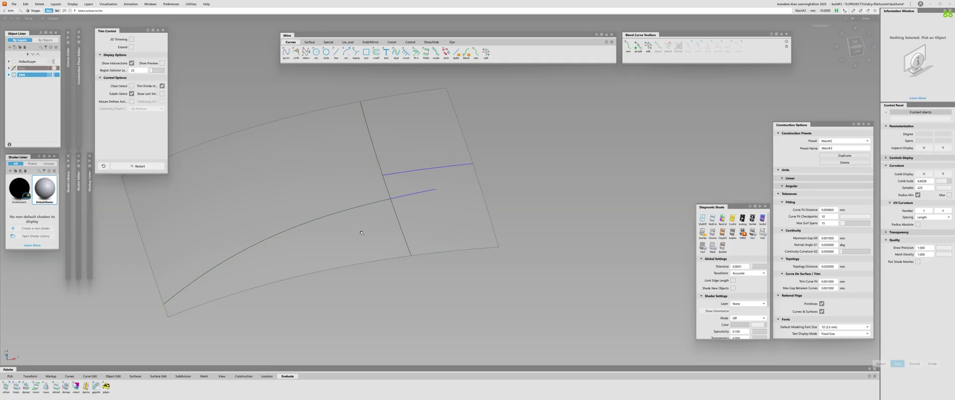
{"action": "left_click", "coordinate": [366, 231]}
{"action": "left_click_drag", "start_coordinate": [380, 222], "coordinate": [308, 213], "text": "alt+shift"}
{"action": "right_click_drag", "start_coordinate": [308, 212], "coordinate": [264, 220], "text": "alt+shift"}
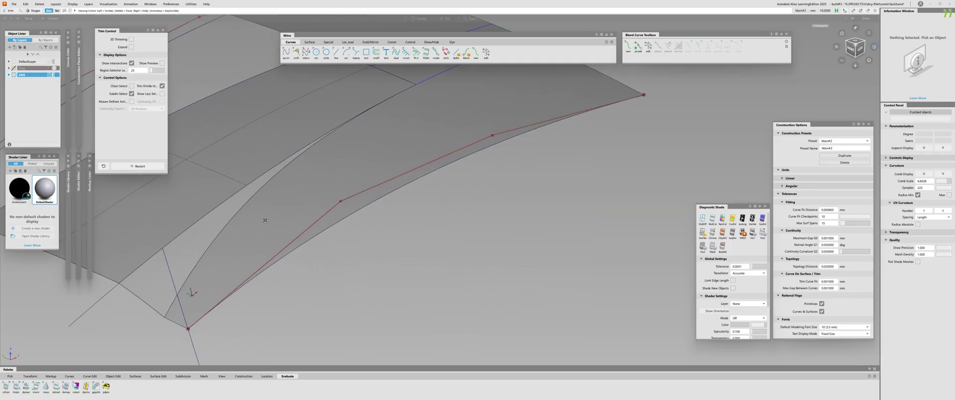
Check the surface continuity along the wall's edges with the crowned skin and the inner skin.
{"action": "key", "text": "c"}
{"action": "middle_click_drag", "start_coordinate": [264, 220], "coordinate": [333, 226], "text": "alt+shift"}
{"action": "left_click", "coordinate": [326, 164]}
{"action": "right_click_drag", "start_coordinate": [332, 227], "coordinate": [276, 193], "text": "alt+shift"}
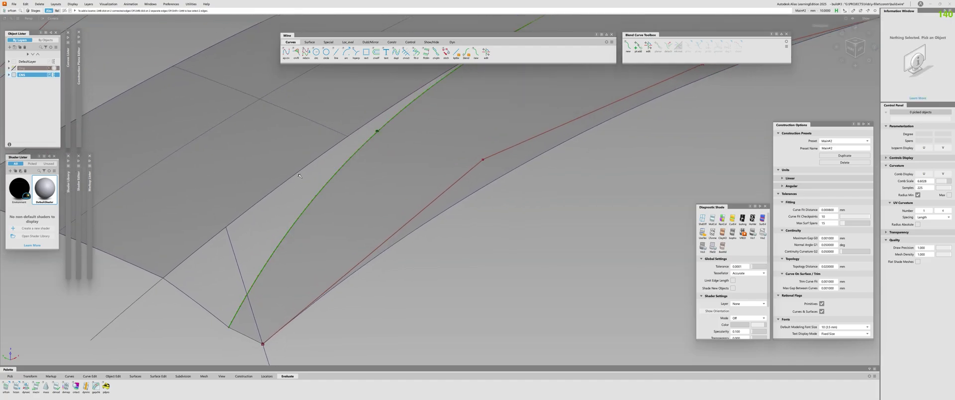
{"action": "left_click", "coordinate": [275, 193]}
{"action": "left_click_drag", "start_coordinate": [275, 195], "coordinate": [228, 206], "text": "alt+shift"}
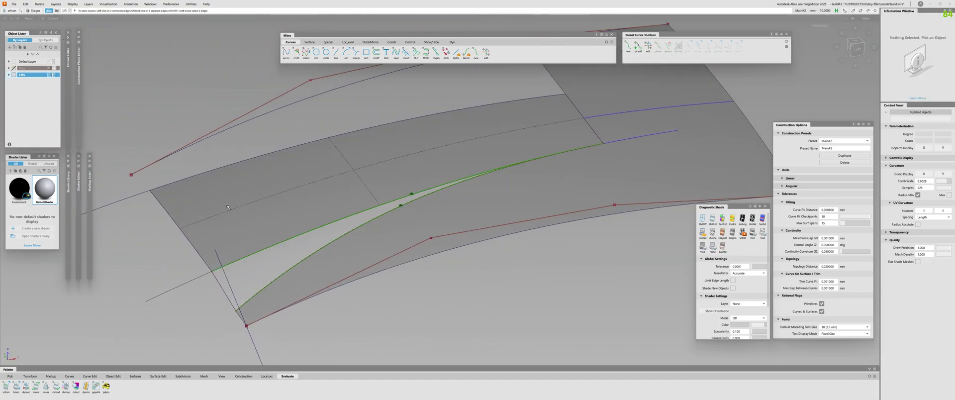
{"action": "middle_click_drag", "start_coordinate": [298, 238], "coordinate": [363, 201], "text": "alt+shift"}
{"action": "left_click_drag", "start_coordinate": [363, 201], "coordinate": [314, 228], "text": "alt+shift"}
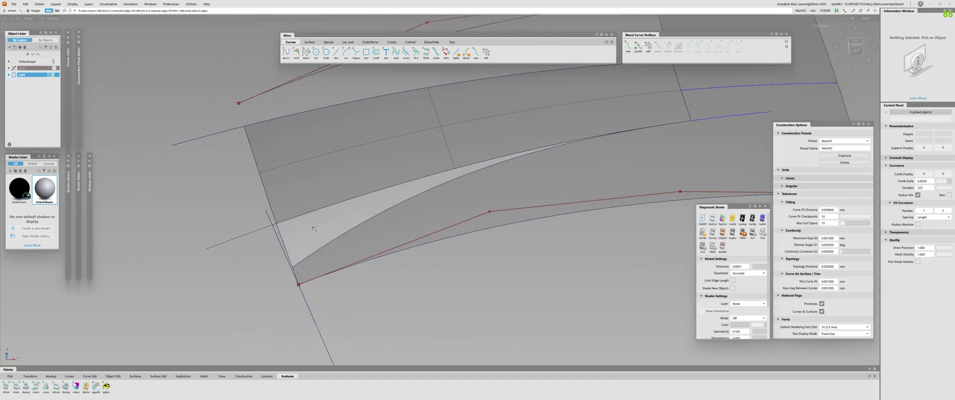
Open the Surface Fillet settings and examine the wall's edges with the inner and crowned skins from several angles.
{"action": "key", "text": "f"}
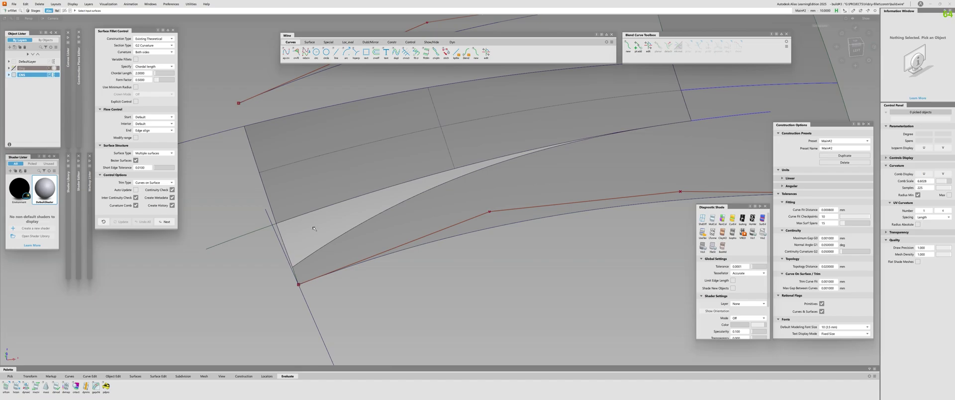
{"action": "left_click_drag", "start_coordinate": [380, 236], "coordinate": [308, 198], "text": "alt+shift"}
{"action": "left_click_drag", "start_coordinate": [359, 220], "coordinate": [294, 210], "text": "alt+shift"}
{"action": "left_click_drag", "start_coordinate": [507, 170], "coordinate": [315, 212], "text": "alt+shift"}
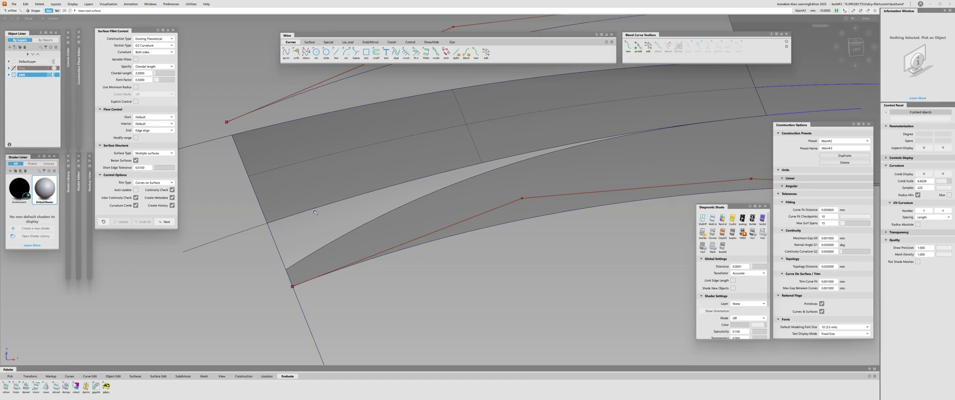
{"action": "left_click", "coordinate": [155, 42]}
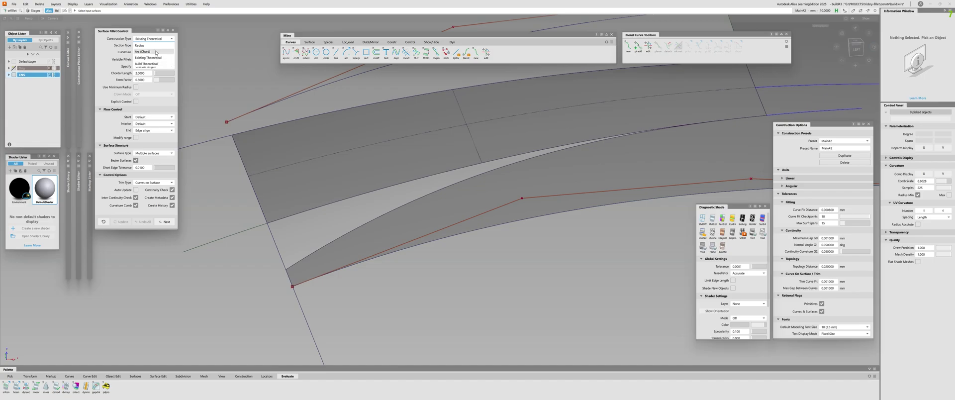
{"action": "left_click_drag", "start_coordinate": [248, 209], "coordinate": [283, 226], "text": "alt+shift"}
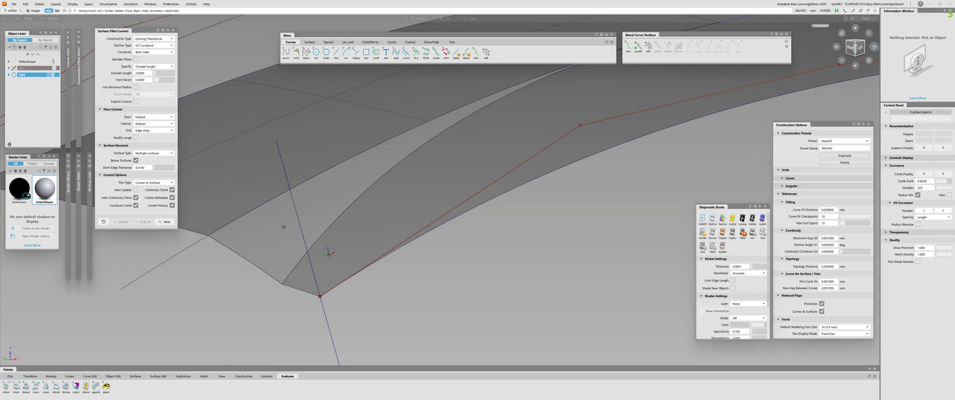
{"action": "middle_click_drag", "start_coordinate": [284, 227], "coordinate": [355, 201], "text": "alt+shift"}
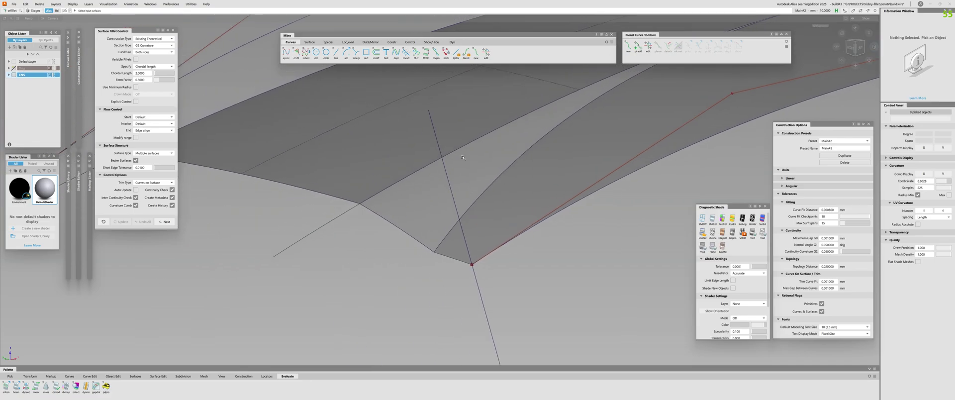
{"action": "right_click_drag", "start_coordinate": [463, 157], "coordinate": [479, 219], "text": "alt+shift"}
{"action": "left_click_drag", "start_coordinate": [479, 219], "coordinate": [463, 225], "text": "alt+shift"}
{"action": "right_click_drag", "start_coordinate": [479, 219], "coordinate": [337, 188], "text": "alt+shift"}
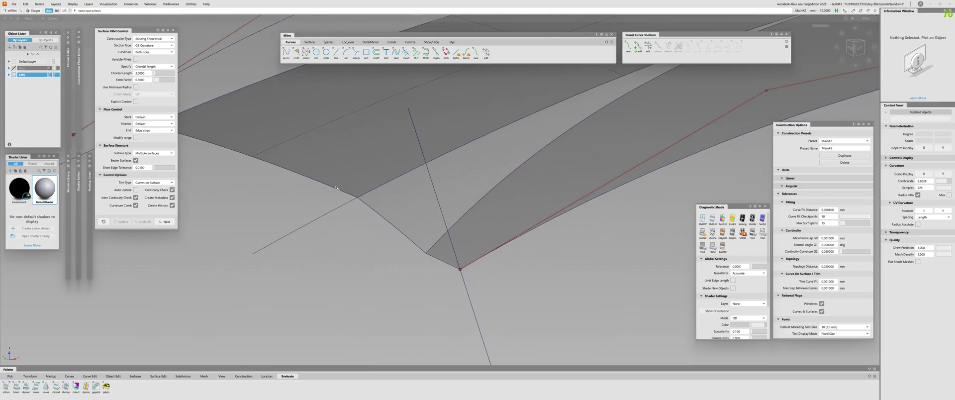
{"action": "right_click_drag", "start_coordinate": [388, 214], "coordinate": [414, 215], "text": "alt+shift"}
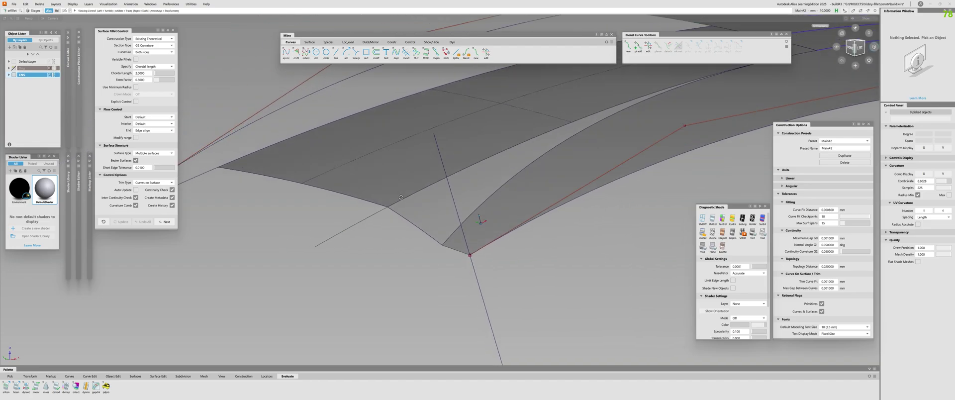
{"action": "left_click_drag", "start_coordinate": [413, 215], "coordinate": [332, 214], "text": "alt+shift"}
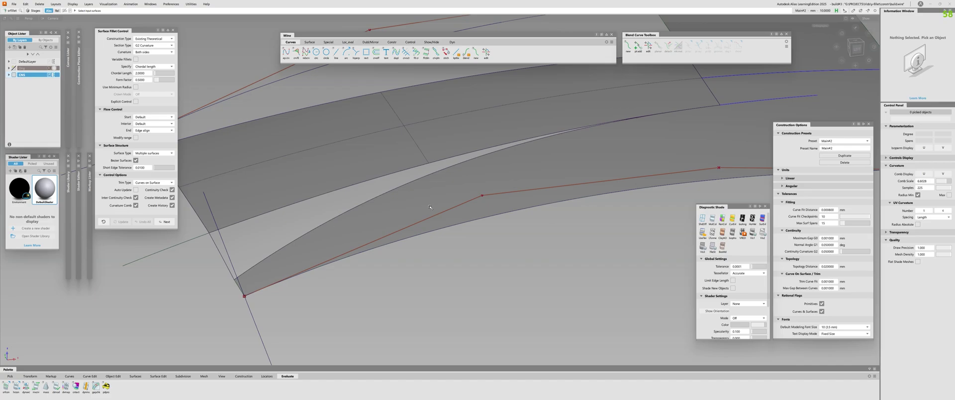
Set the fillet's construction type to Arc (Chord) and examine how the wall tapers out between the two skins.
{"action": "left_click", "coordinate": [152, 39]}
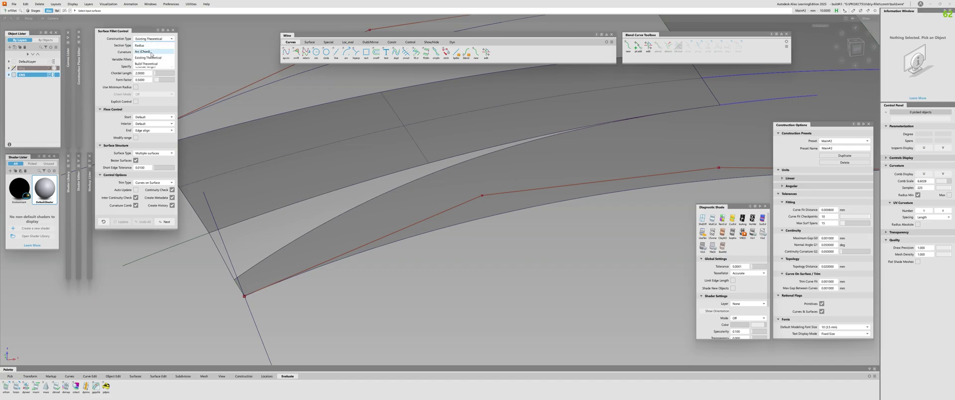
{"action": "left_click", "coordinate": [142, 51]}
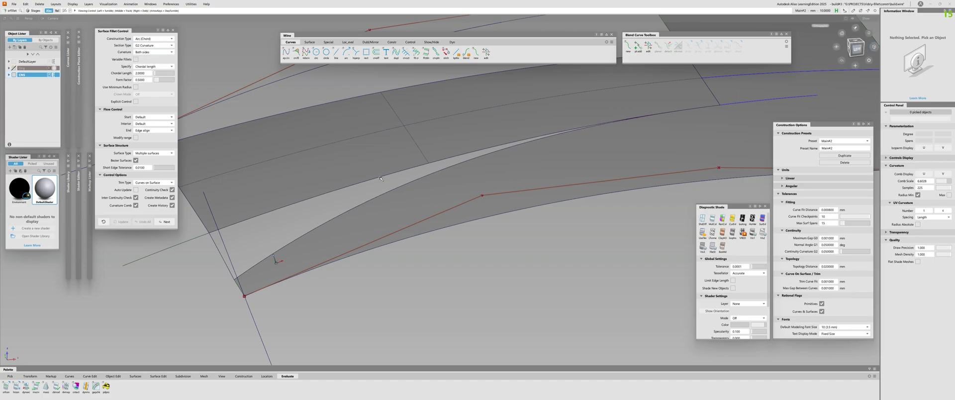
{"action": "left_click_drag", "start_coordinate": [275, 262], "coordinate": [504, 143], "text": "alt+shift"}
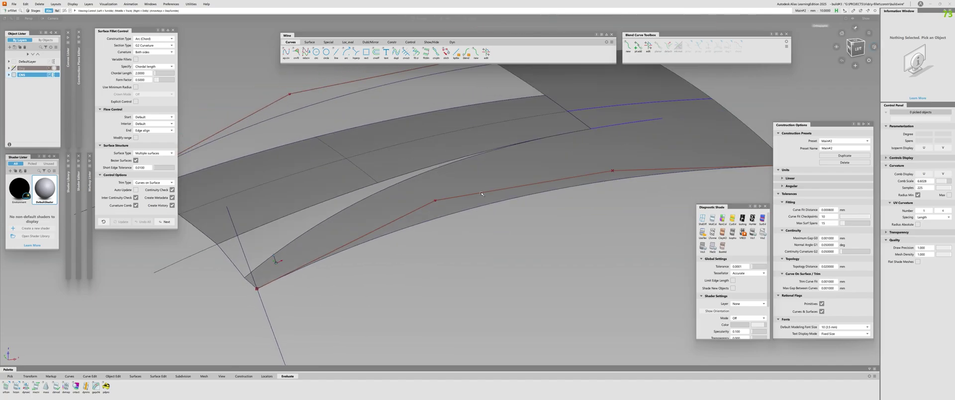
{"action": "left_click_drag", "start_coordinate": [569, 132], "coordinate": [253, 230], "text": "alt+shift"}
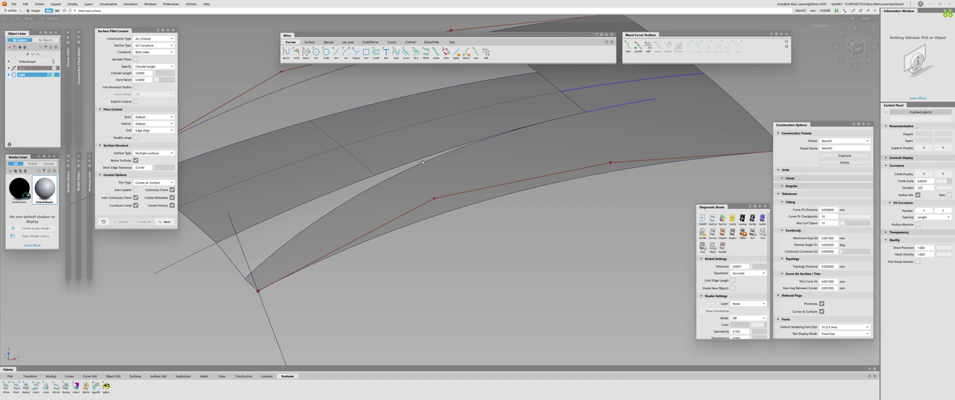
{"action": "left_click_drag", "start_coordinate": [606, 110], "coordinate": [457, 150], "text": "alt+shift"}
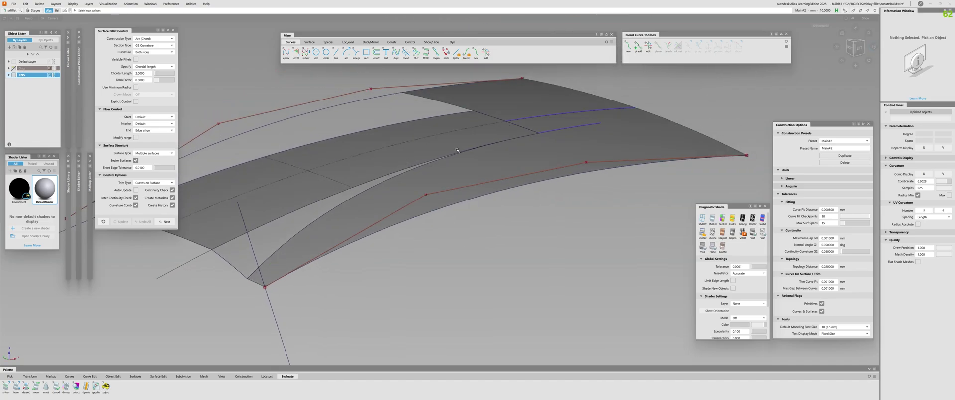
{"action": "left_click_drag", "start_coordinate": [596, 115], "coordinate": [253, 259], "text": "alt+shift"}
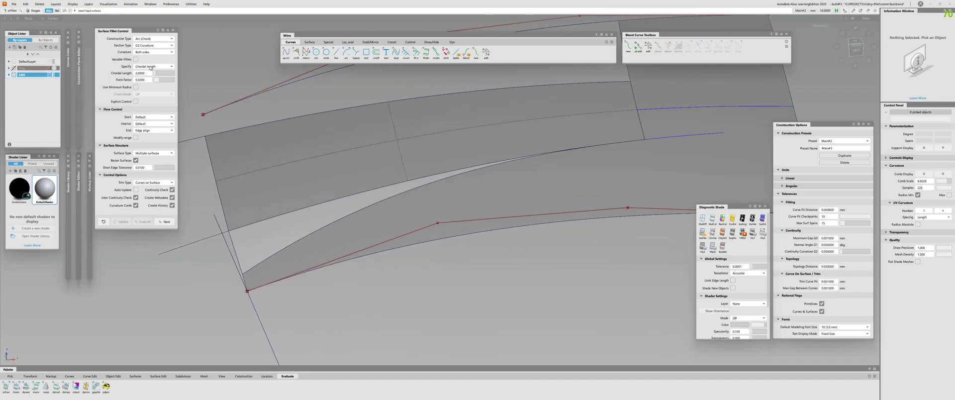
{"action": "left_click_drag", "start_coordinate": [358, 164], "coordinate": [569, 188], "text": "alt+shift"}
{"action": "left_click_drag", "start_coordinate": [458, 212], "coordinate": [396, 196], "text": "alt+shift"}
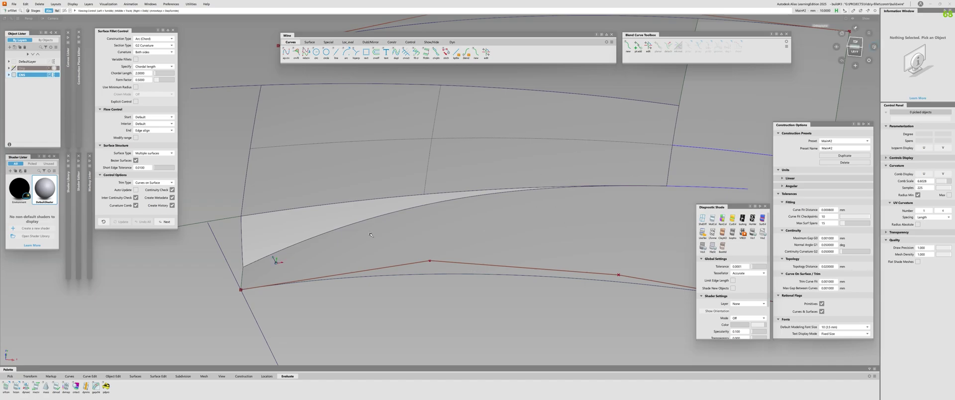
{"action": "left_click_drag", "start_coordinate": [539, 122], "coordinate": [394, 203], "text": "alt+shift"}
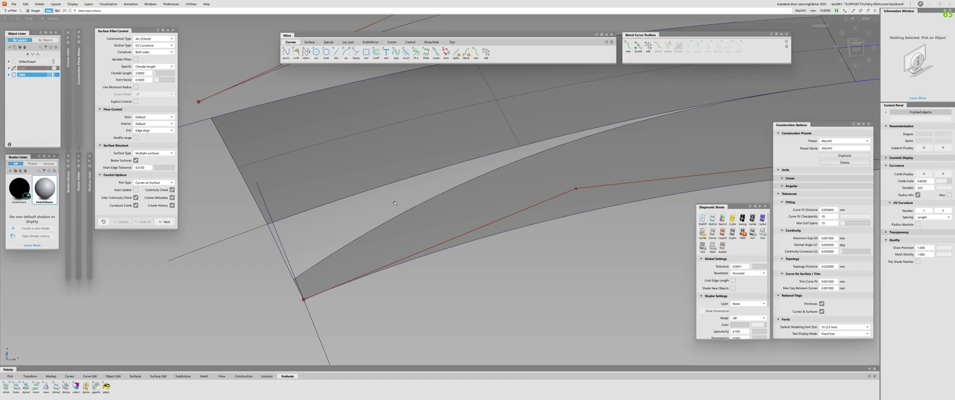
{"action": "left_click_drag", "start_coordinate": [390, 205], "coordinate": [416, 243], "text": "alt+shift"}
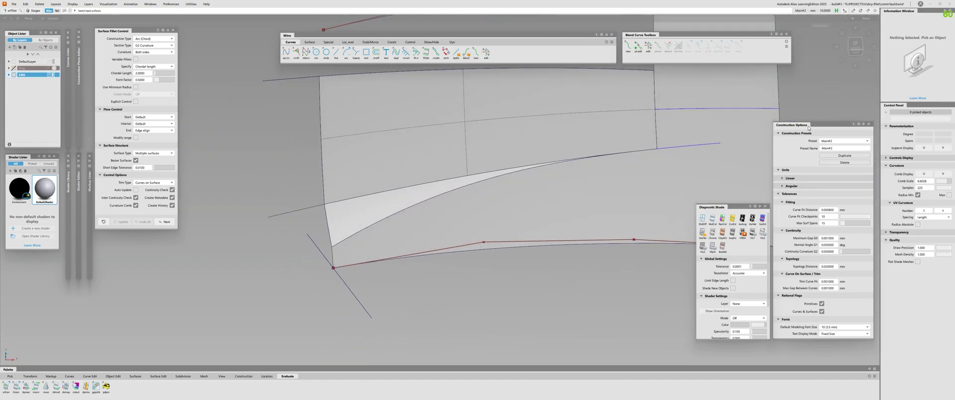
Draw a straight line in the top view across the inner skin, the wall and the crowned skin.
{"action": "left_click", "coordinate": [855, 46]}
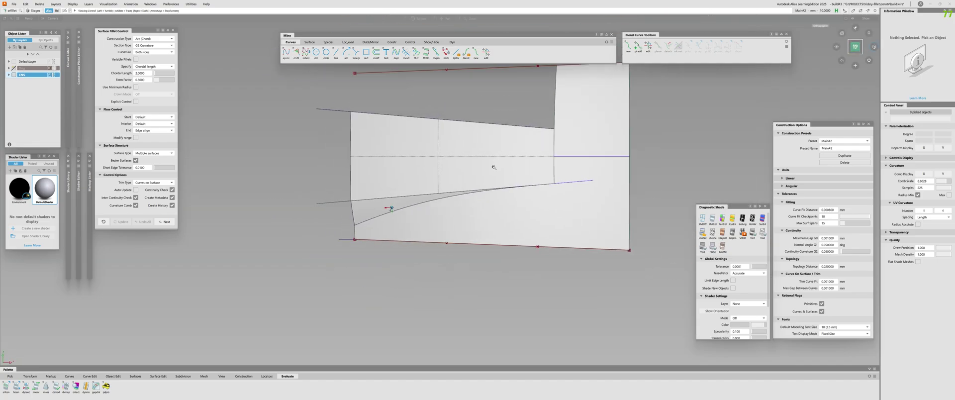
{"action": "left_click_drag", "start_coordinate": [494, 166], "coordinate": [438, 135], "text": "ctrl+shift"}
{"action": "left_click", "coordinate": [433, 122]}
{"action": "right_click", "coordinate": [429, 341]}
{"action": "key", "text": "space"}
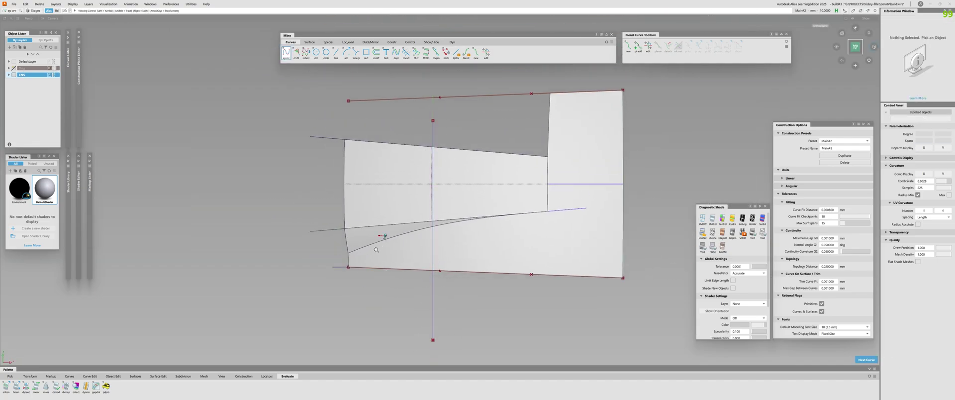
Project the straight line along Z onto the inner skin and the crowned skin as curves on surface.
{"action": "scroll", "coordinate": [384, 235], "scroll_direction": "up", "scroll_amount": 4, "text": "alt+shift"}
{"action": "left_click_drag", "start_coordinate": [385, 225], "coordinate": [333, 227], "text": "ctrl+shift"}
{"action": "left_click", "coordinate": [143, 73]}
{"action": "left_click_drag", "start_coordinate": [385, 214], "coordinate": [475, 131], "text": "alt+shift"}
{"action": "right_click_drag", "start_coordinate": [475, 132], "coordinate": [495, 160], "text": "alt+shift"}
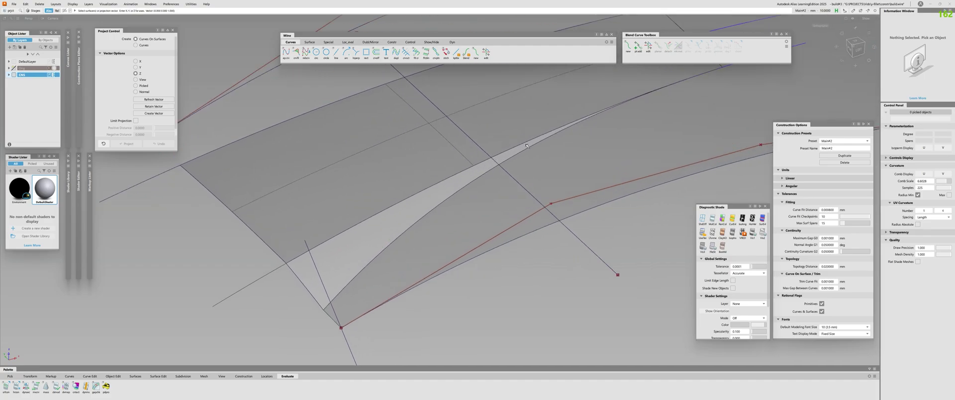
{"action": "left_click_drag", "start_coordinate": [409, 234], "coordinate": [379, 229], "text": "alt+shift"}
{"action": "left_click", "coordinate": [431, 191]}
{"action": "left_click", "coordinate": [438, 204]}
{"action": "left_click", "coordinate": [460, 267]}
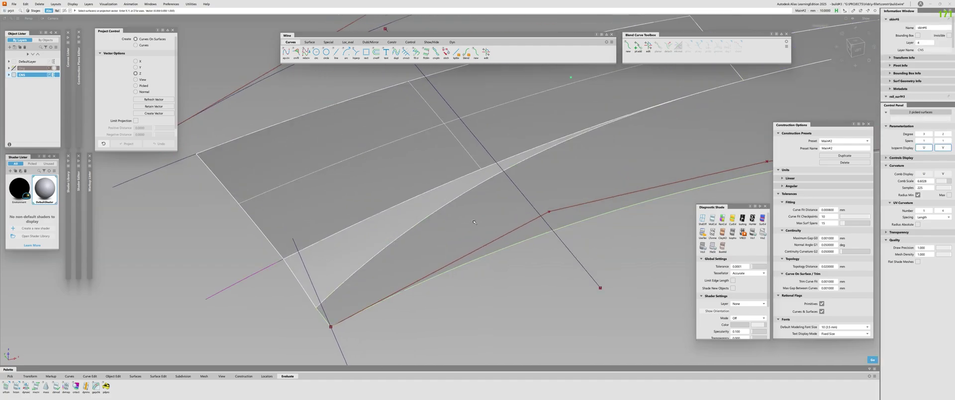
{"action": "key", "text": "space"}
Trim the inner and crowned skins at the projected line, keeping only their portions beside the wall's wide end.
{"action": "left_click_drag", "start_coordinate": [479, 126], "coordinate": [433, 136]}
{"action": "left_click_drag", "start_coordinate": [431, 138], "coordinate": [443, 192], "text": "alt+shift"}
{"action": "key", "text": "t"}
{"action": "left_click", "coordinate": [432, 182]}
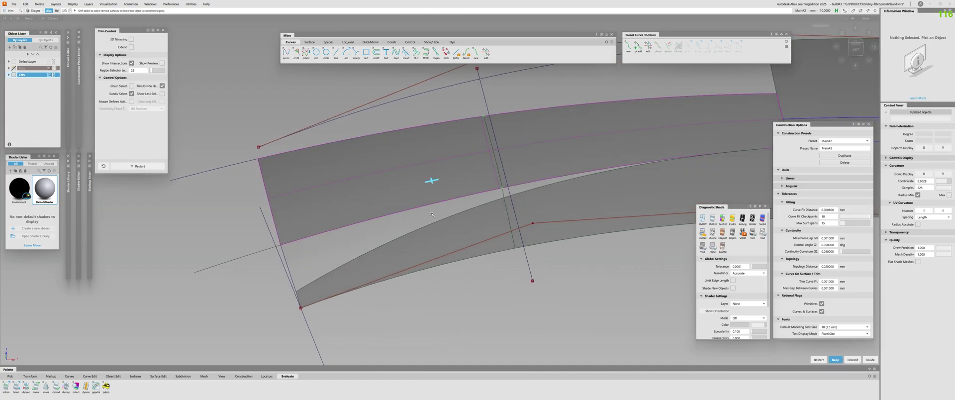
{"action": "key", "text": "space"}
{"action": "left_click", "coordinate": [441, 239]}
{"action": "key", "text": "space"}
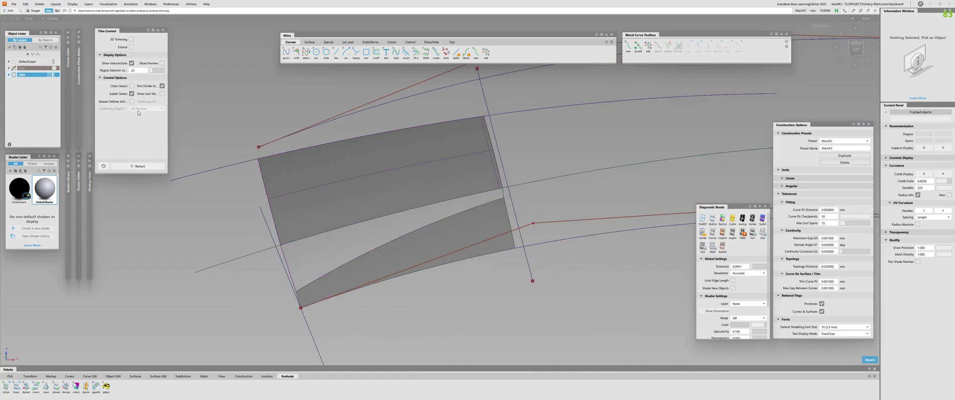
Untrim the inner skin and the crowned skin to restore the portions beyond the projected line.
{"action": "key", "text": "f"}
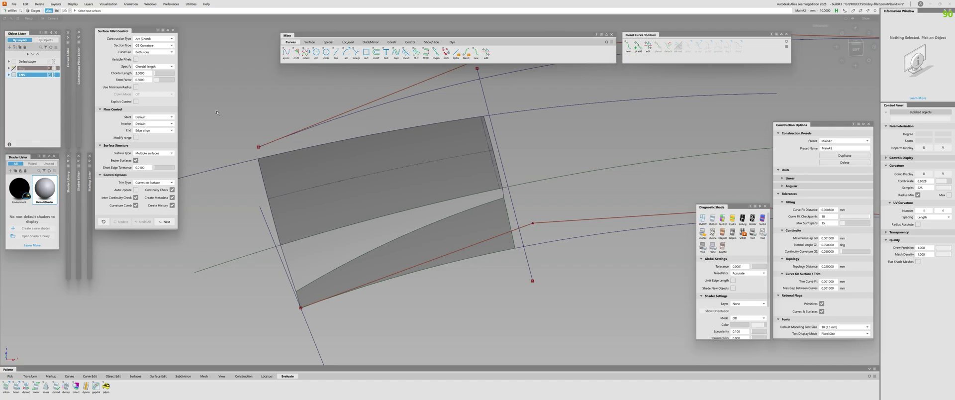
{"action": "left_click_drag", "start_coordinate": [217, 113], "coordinate": [500, 190], "text": "alt+shift"}
{"action": "left_click_drag", "start_coordinate": [478, 213], "coordinate": [434, 220], "text": "alt+shift"}
{"action": "key", "text": "u"}
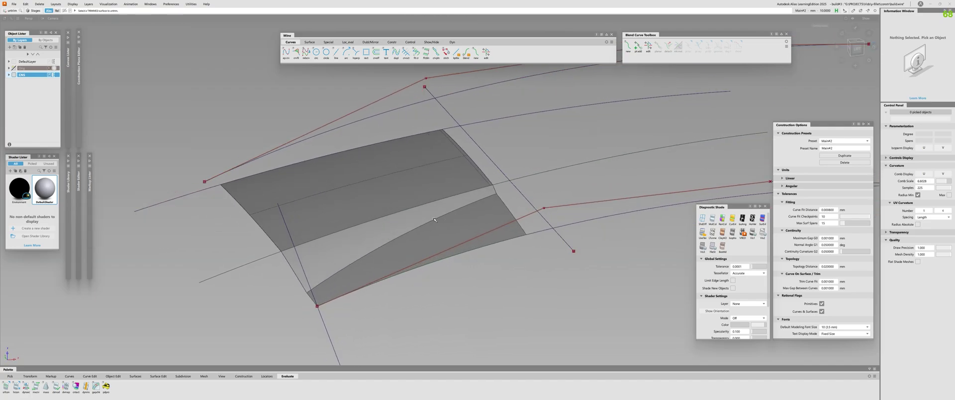
{"action": "left_click", "coordinate": [395, 191]}
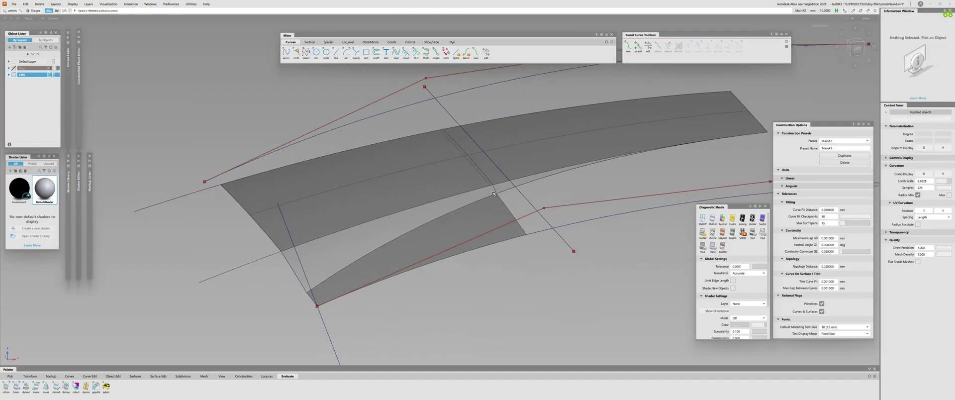
{"action": "left_click", "coordinate": [444, 225]}
{"action": "left_click_drag", "start_coordinate": [444, 225], "coordinate": [471, 187], "text": "alt+shift"}
Delete the projected curves from both skins and the straight line that crosses the recess.
{"action": "key", "text": "c"}
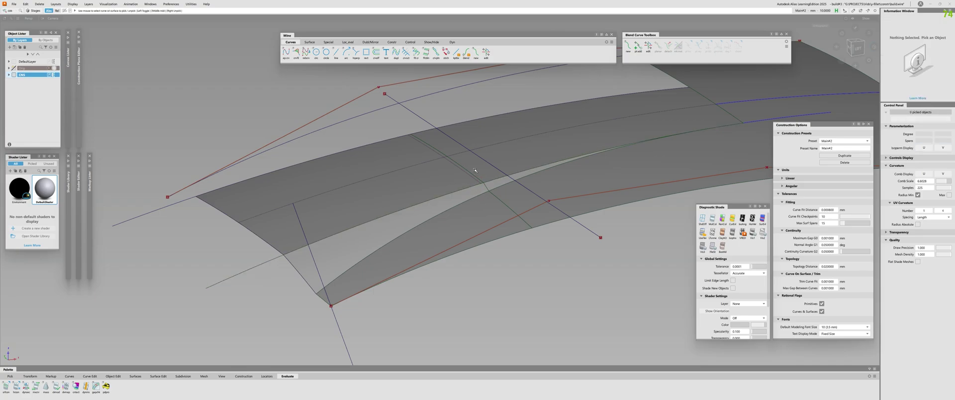
{"action": "left_click", "coordinate": [473, 173]}
{"action": "left_click", "coordinate": [486, 187]}
{"action": "left_click", "coordinate": [500, 200]}
{"action": "left_click_drag", "start_coordinate": [493, 207], "coordinate": [362, 215], "text": "alt+shift"}
{"action": "key", "text": "Delete"}
{"action": "key", "text": "f"}
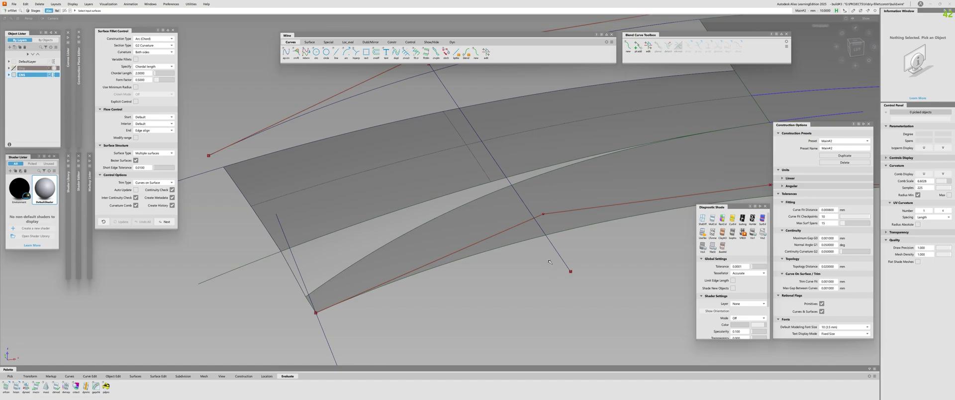
{"action": "right_click_drag", "start_coordinate": [538, 253], "coordinate": [502, 246], "text": "alt+shift"}
{"action": "left_click", "coordinate": [450, 118]}
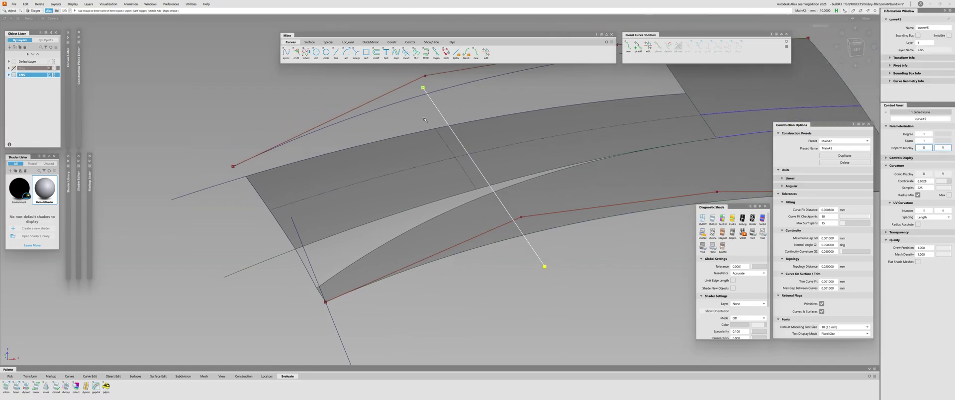
{"action": "key", "text": "Delete"}
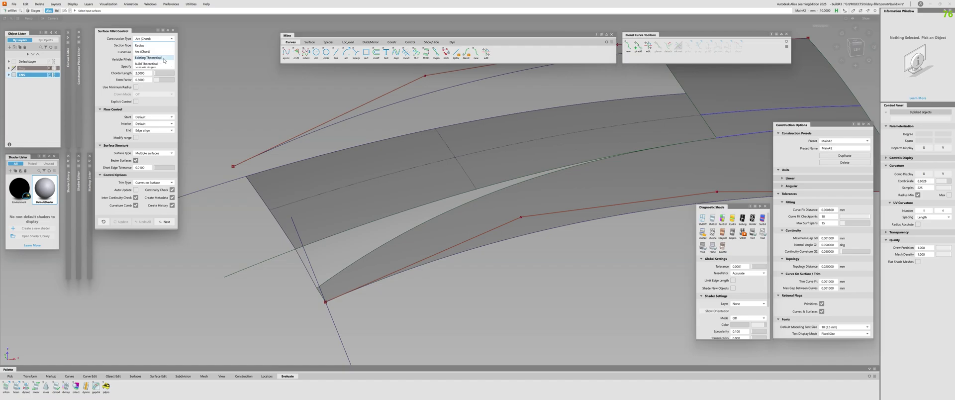
Configure the surface fillet as Existing Theoretical with a chordal length of 3 mm.
{"action": "right_click_drag", "start_coordinate": [387, 232], "coordinate": [447, 222], "text": "alt+shift"}
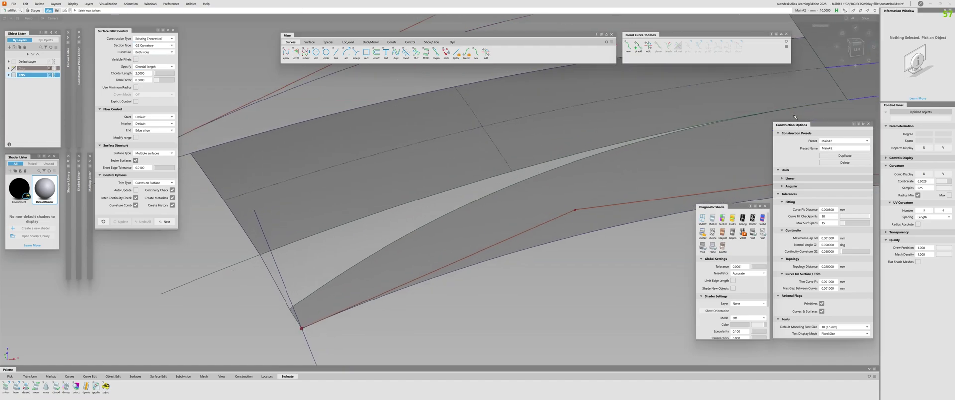
{"action": "left_click_drag", "start_coordinate": [422, 208], "coordinate": [245, 235], "text": "alt+shift"}
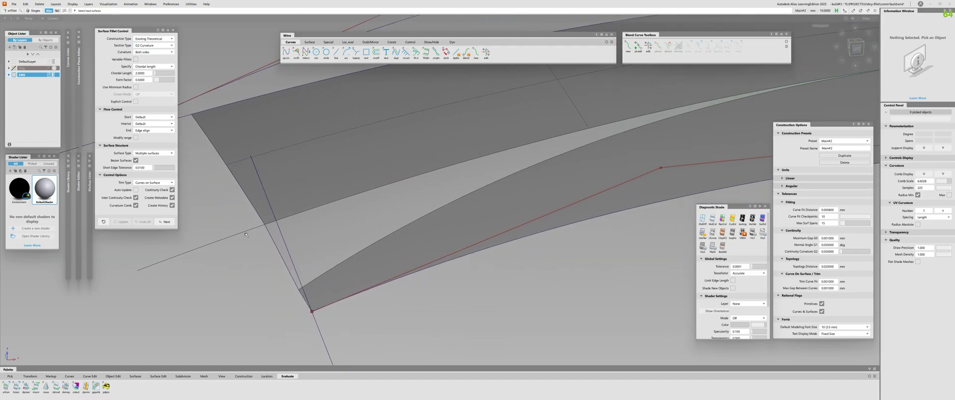
{"action": "scroll", "coordinate": [424, 199], "scroll_direction": "up", "scroll_amount": 3, "text": "alt+shift"}
{"action": "left_click_drag", "start_coordinate": [424, 200], "coordinate": [356, 227], "text": "alt+shift"}
{"action": "right_click_drag", "start_coordinate": [355, 227], "coordinate": [380, 223], "text": "alt+shift"}
{"action": "left_click_drag", "start_coordinate": [147, 74], "coordinate": [96, 76]}
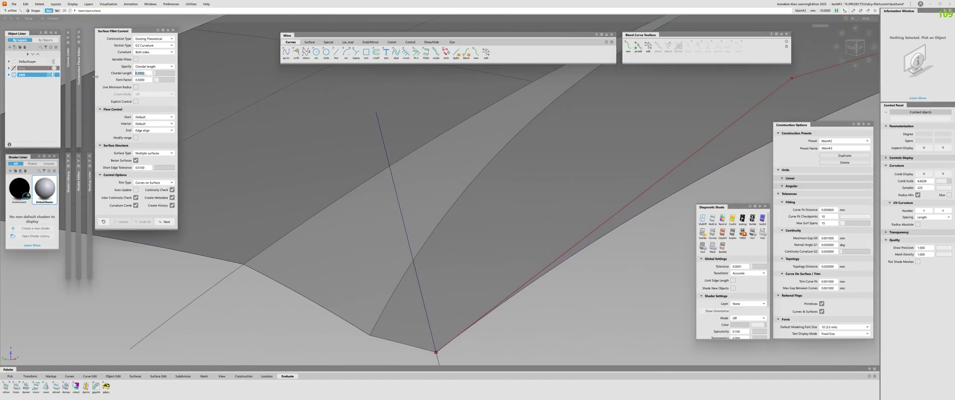
{"action": "type", "text": "3"}
{"action": "key", "text": "Return"}
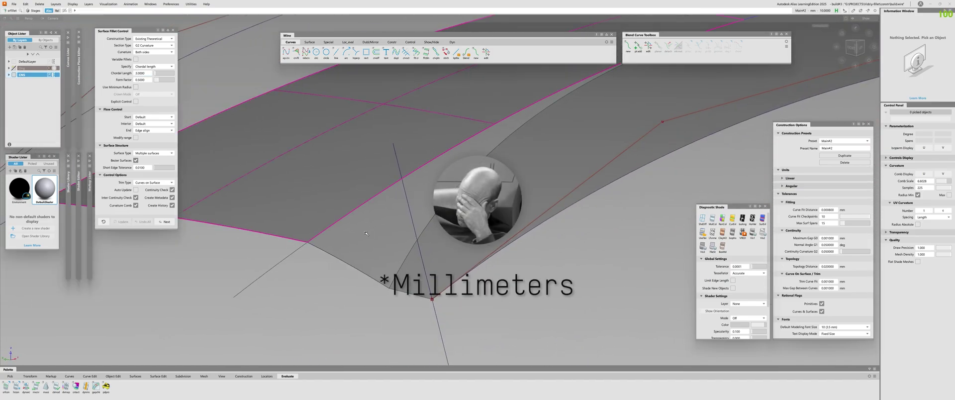
Build the fillet along the edge between the inner skin and the side wall.
{"action": "left_click_drag", "start_coordinate": [475, 192], "coordinate": [443, 171], "text": "alt+shift"}
{"action": "left_click", "coordinate": [403, 178]}
{"action": "middle_click_drag", "start_coordinate": [444, 171], "coordinate": [300, 274], "text": "alt+shift"}
{"action": "right_click_drag", "start_coordinate": [300, 274], "coordinate": [398, 239], "text": "alt+shift"}
{"action": "left_click", "coordinate": [403, 181], "text": "alt+shift"}
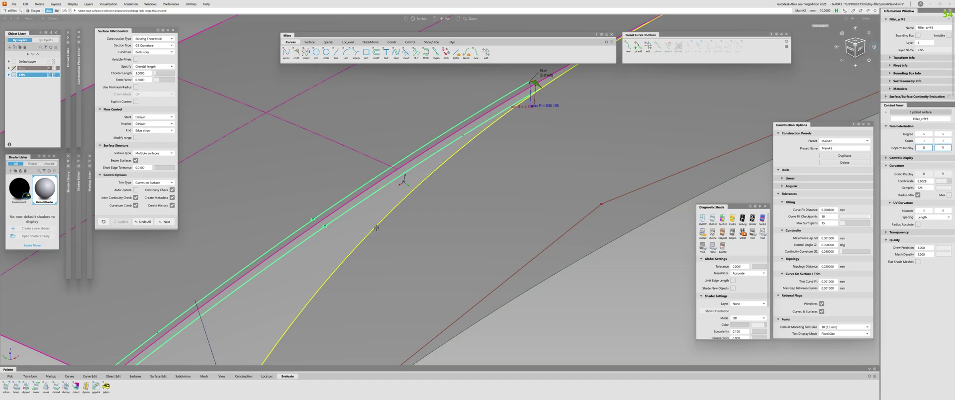
Examine the new fillet between the inner skin and the side wall, especially its run-out at the wall's narrow end.
{"action": "left_click_drag", "start_coordinate": [403, 181], "coordinate": [344, 154], "text": "alt+shift"}
{"action": "key", "text": "Escape"}
{"action": "left_click", "coordinate": [323, 230], "text": "alt+shift"}
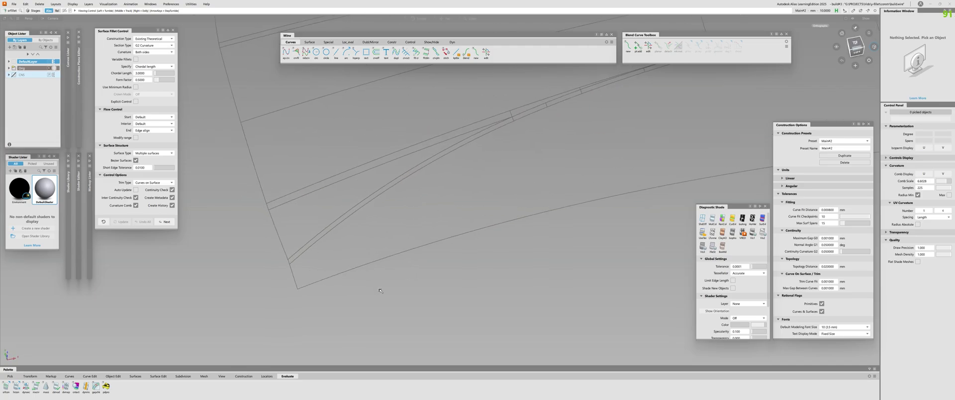
{"action": "middle_click_drag", "start_coordinate": [431, 189], "coordinate": [350, 271], "text": "alt+shift"}
{"action": "right_click_drag", "start_coordinate": [350, 271], "coordinate": [485, 162], "text": "alt+shift"}
{"action": "left_click_drag", "start_coordinate": [375, 235], "coordinate": [244, 241], "text": "alt+shift"}
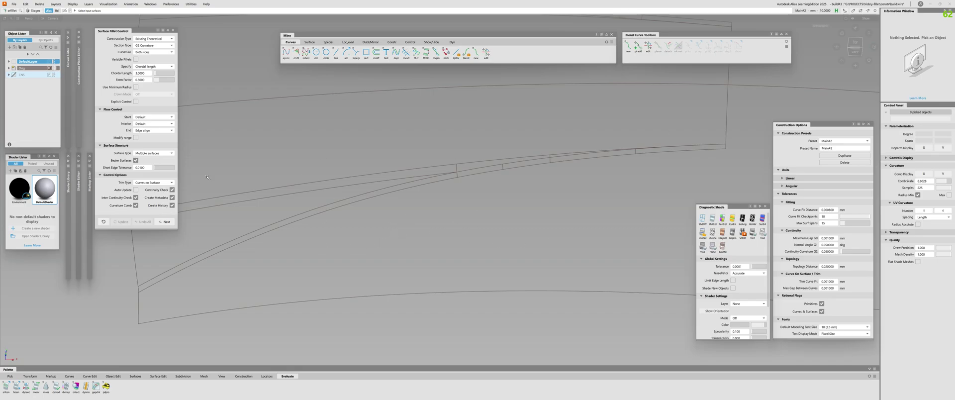
{"action": "left_click", "coordinate": [22, 73]}
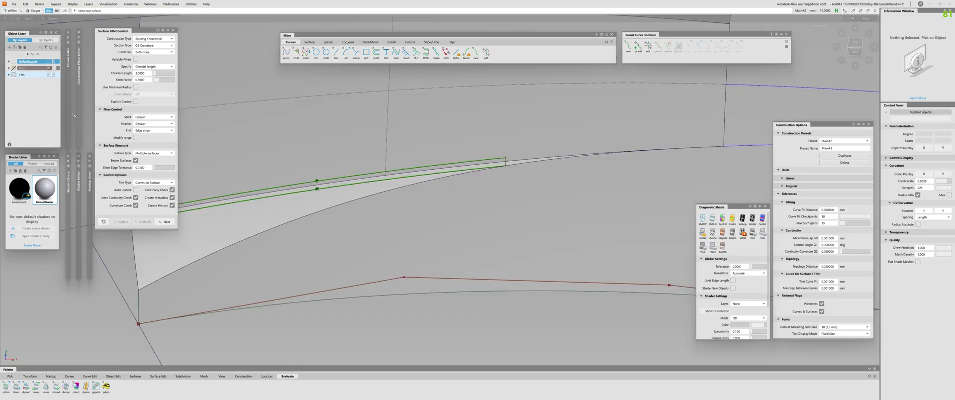
{"action": "left_click_drag", "start_coordinate": [359, 212], "coordinate": [404, 205], "text": "alt+shift"}
{"action": "right_click_drag", "start_coordinate": [404, 204], "coordinate": [432, 203], "text": "alt+shift"}
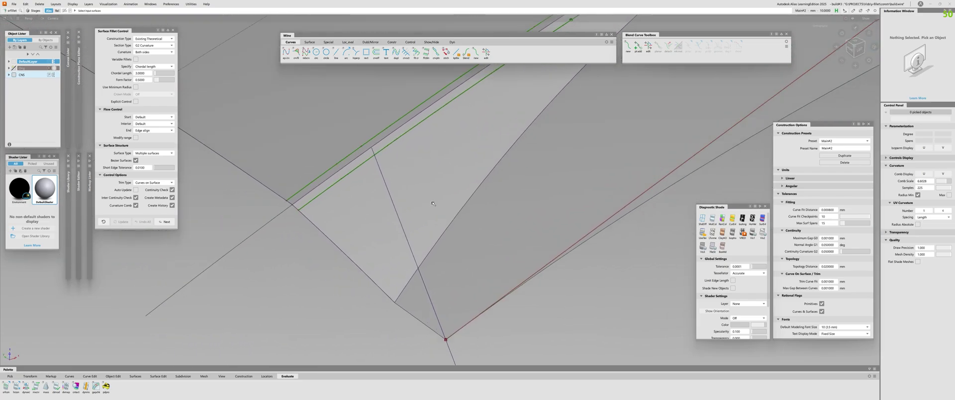
Build a surface fillet with a 2 mm chordal length along the edge between the side wall and the crowned skin.
{"action": "double_click", "coordinate": [141, 74]}
{"action": "type", "text": "2"}
{"action": "key", "text": "Return"}
{"action": "right_click_drag", "start_coordinate": [446, 217], "coordinate": [429, 213], "text": "alt+shift"}
{"action": "left_click_drag", "start_coordinate": [430, 213], "coordinate": [349, 253], "text": "alt+shift"}
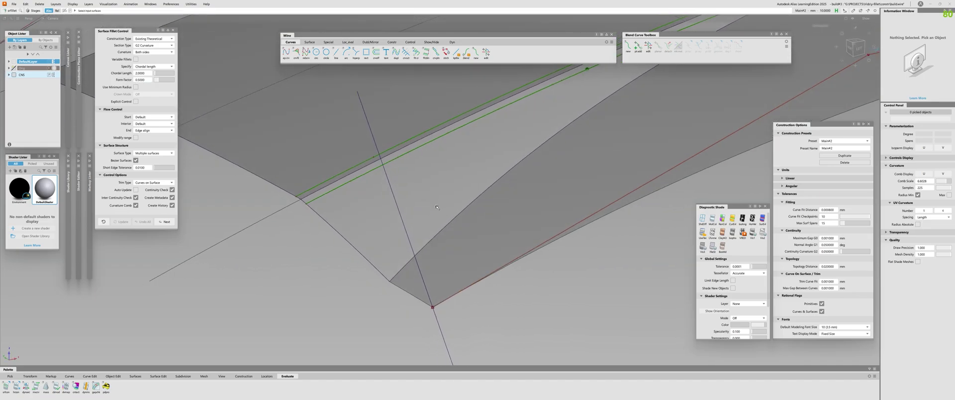
{"action": "left_click", "coordinate": [437, 203]}
{"action": "left_click", "coordinate": [462, 217]}
{"action": "left_click_drag", "start_coordinate": [466, 218], "coordinate": [445, 210], "text": "alt+shift"}
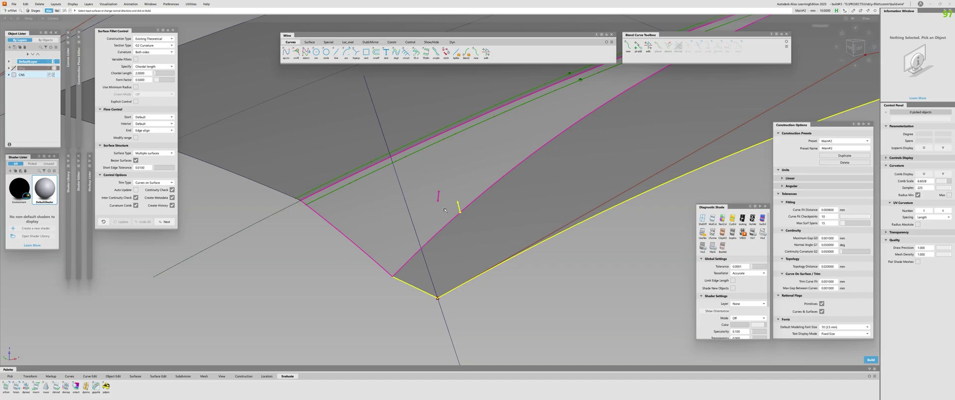
{"action": "left_click", "coordinate": [458, 205]}
{"action": "key", "text": "space"}
Examine where the two fillets converge and overlap at the narrow end of the side wall.
{"action": "left_click_drag", "start_coordinate": [450, 220], "coordinate": [245, 281], "text": "alt+shift"}
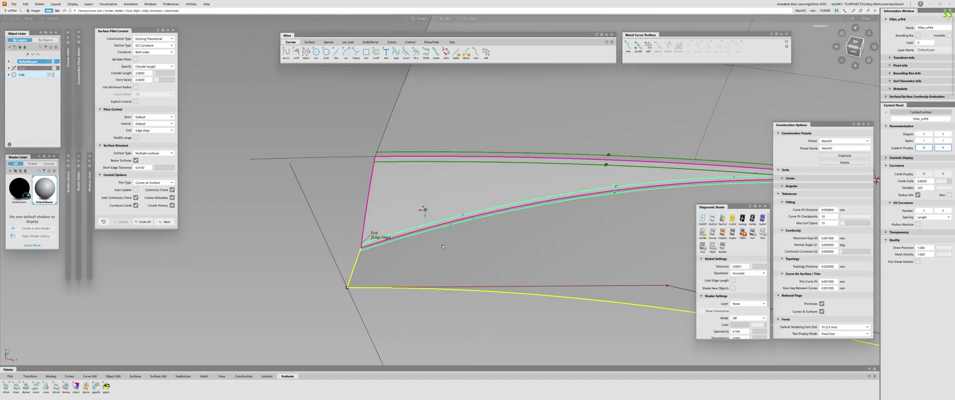
{"action": "right_click_drag", "start_coordinate": [244, 281], "coordinate": [411, 197], "text": "alt+shift"}
{"action": "middle_click_drag", "start_coordinate": [507, 163], "coordinate": [214, 221], "text": "alt+shift"}
{"action": "left_click_drag", "start_coordinate": [214, 221], "coordinate": [390, 219], "text": "alt+shift"}
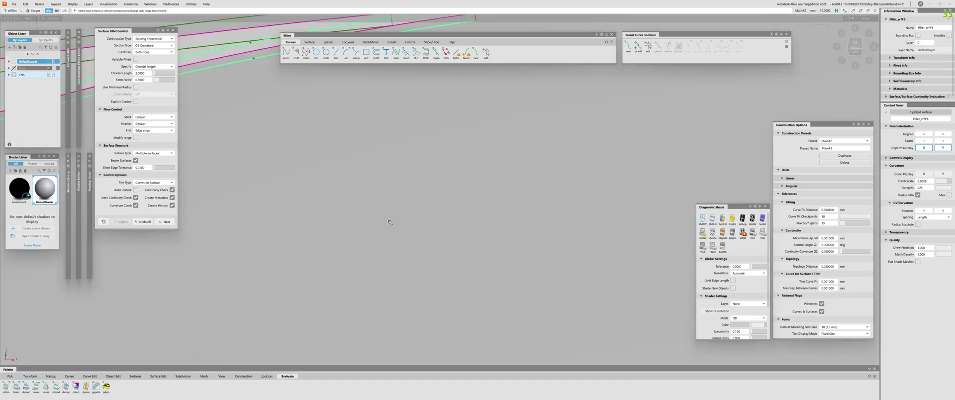
{"action": "key", "text": "space"}
{"action": "right_click_drag", "start_coordinate": [351, 217], "coordinate": [386, 243], "text": "alt+shift"}
{"action": "middle_click_drag", "start_coordinate": [386, 243], "coordinate": [460, 278], "text": "alt+shift"}
{"action": "left_click_drag", "start_coordinate": [407, 244], "coordinate": [451, 188], "text": "alt+shift"}
{"action": "right_click_drag", "start_coordinate": [455, 217], "coordinate": [455, 196], "text": "ctrl+shift"}
{"action": "right_click_drag", "start_coordinate": [437, 242], "coordinate": [432, 192], "text": "alt+shift"}
{"action": "left_click_drag", "start_coordinate": [432, 192], "coordinate": [538, 167], "text": "alt+shift"}
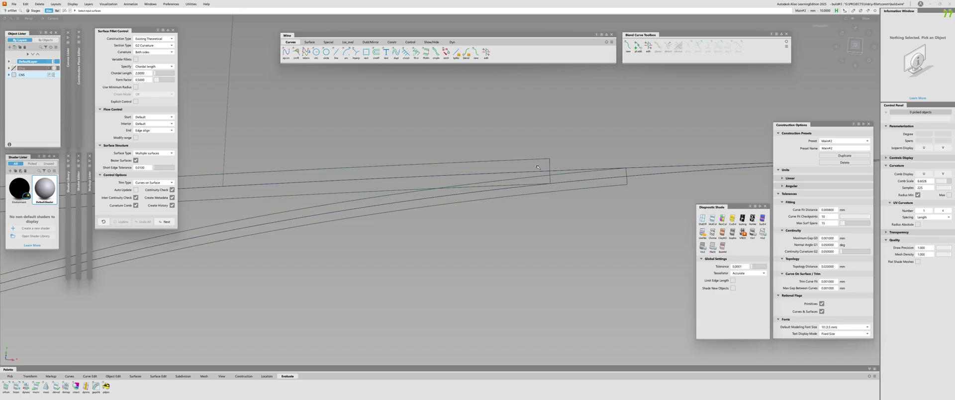
{"action": "left_click_drag", "start_coordinate": [457, 188], "coordinate": [458, 191], "text": "alt+shift"}
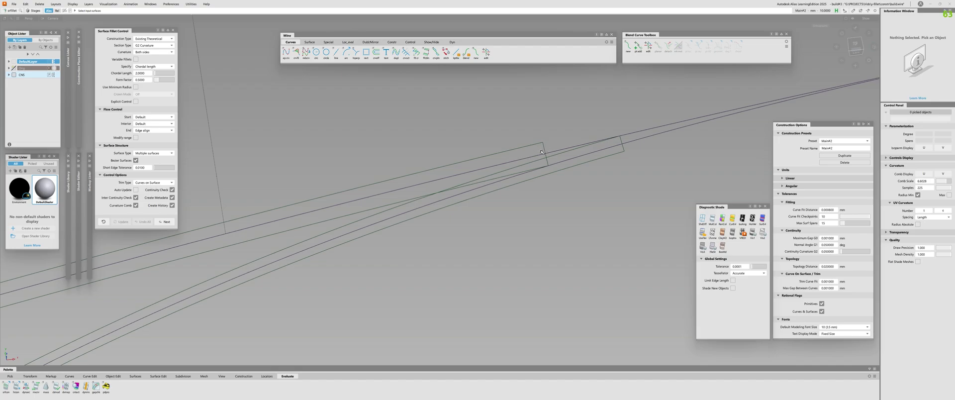
{"action": "left_click_drag", "start_coordinate": [454, 188], "coordinate": [438, 176], "text": "alt+shift"}
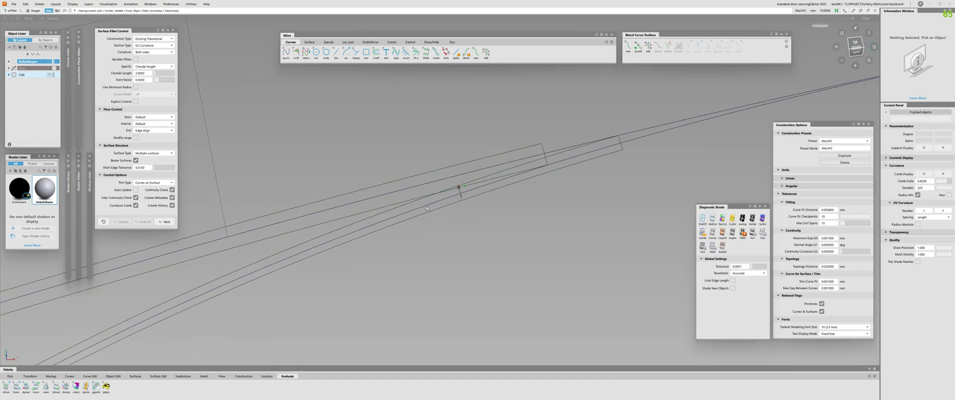
{"action": "left_click_drag", "start_coordinate": [456, 190], "coordinate": [458, 189], "text": "alt+shift"}
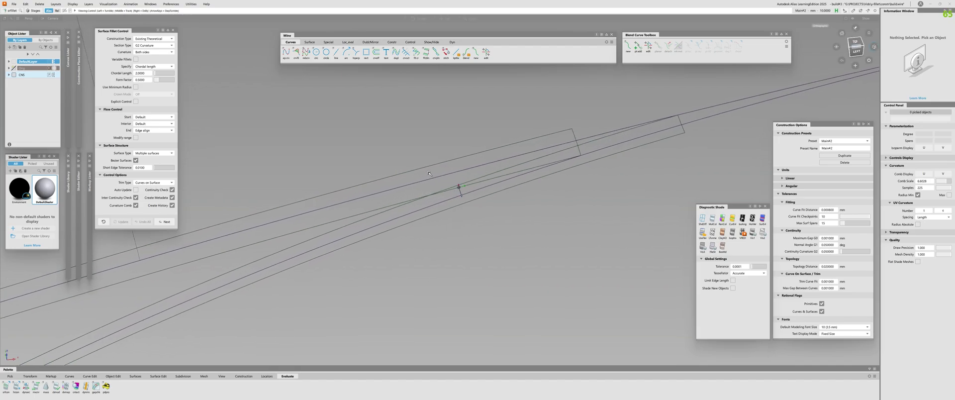
Shorten the inner-skin fillet with Extend so it ends before the overlap, accepting the removal of its construction history.
{"action": "key", "text": "ctrl+e"}
{"action": "left_click", "coordinate": [578, 143]}
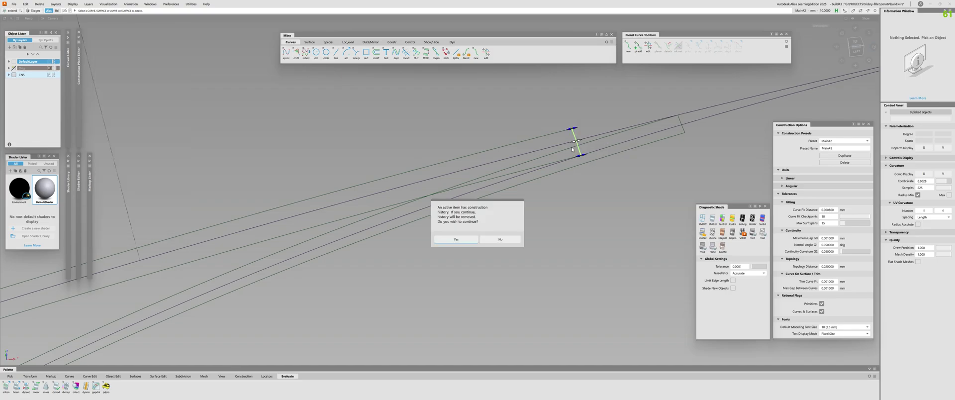
{"action": "key", "text": "Return"}
{"action": "left_click_drag", "start_coordinate": [459, 185], "coordinate": [429, 190]}
{"action": "scroll", "coordinate": [644, 144], "scroll_direction": "up", "scroll_amount": 1}
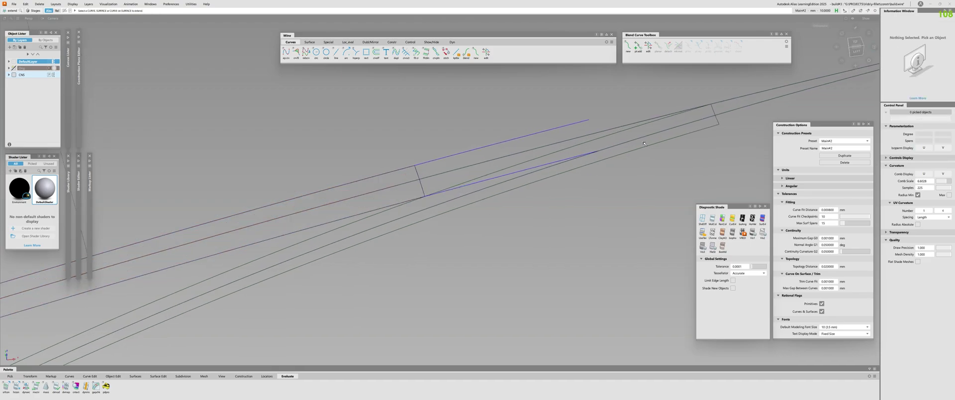
Shorten the crowned-skin fillet with Extend until its end lines up with the end of the other fillet, discarding its construction history.
{"action": "left_click", "coordinate": [712, 112]}
{"action": "key", "text": "Return"}
{"action": "left_click_drag", "start_coordinate": [458, 190], "coordinate": [321, 204]}
{"action": "scroll", "coordinate": [431, 218], "scroll_direction": "down", "scroll_amount": 3}
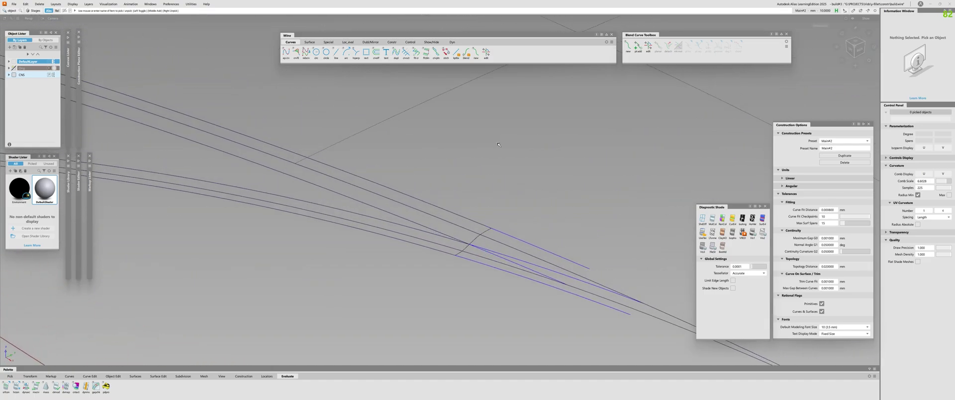
Check the surface continuity along the fillet edges adjoining the side wall near its narrow end.
{"action": "key", "text": "ctrl+shift+s"}
{"action": "left_click_drag", "start_coordinate": [448, 178], "coordinate": [404, 182], "text": "alt+shift"}
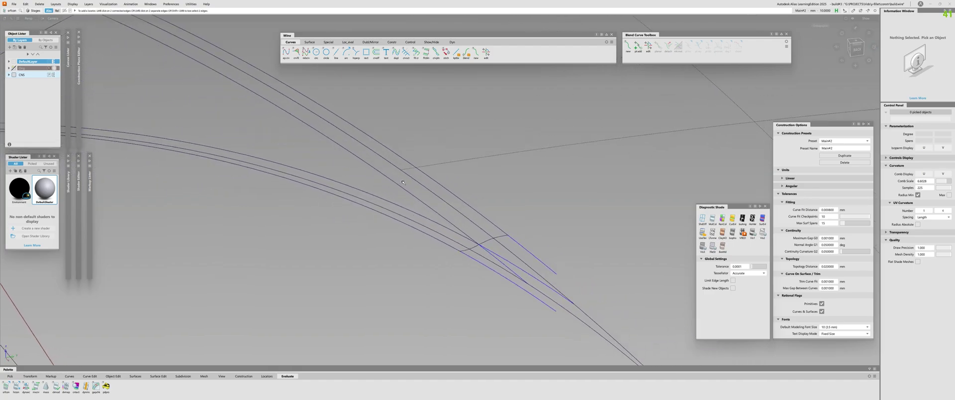
{"action": "left_click_drag", "start_coordinate": [180, 48], "coordinate": [367, 171], "text": "alt+shift"}
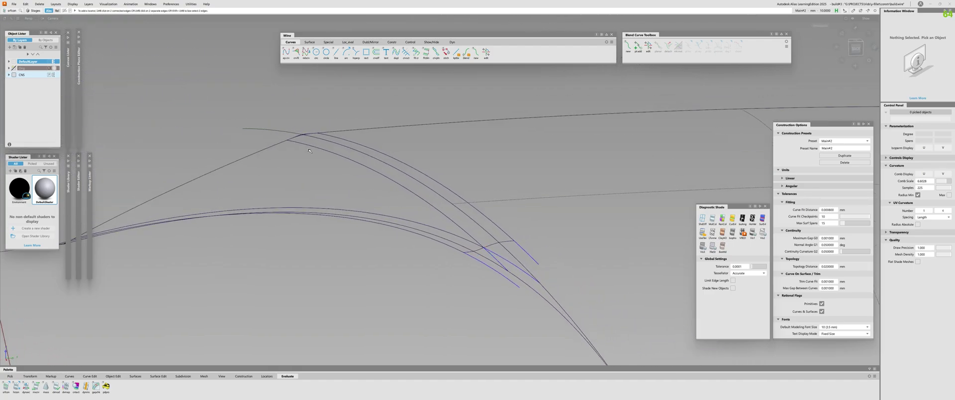
{"action": "left_click_drag", "start_coordinate": [309, 150], "coordinate": [327, 159], "text": "alt+shift"}
{"action": "left_click_drag", "start_coordinate": [361, 199], "coordinate": [416, 199], "text": "alt+shift"}
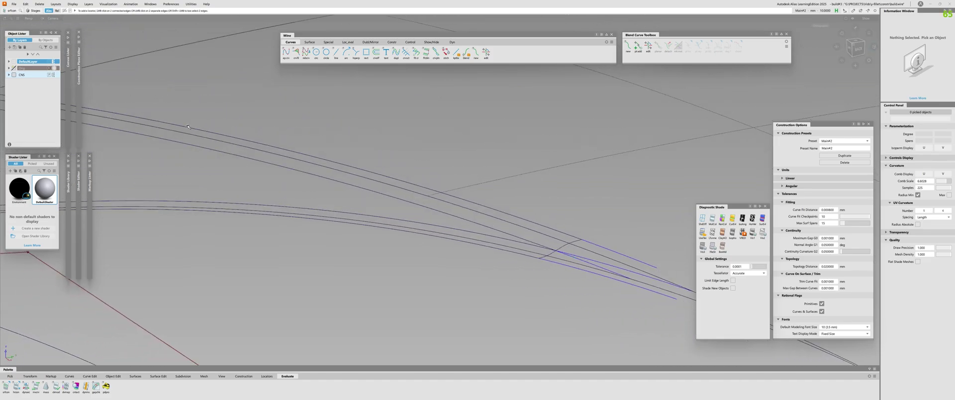
{"action": "left_click_drag", "start_coordinate": [427, 209], "coordinate": [456, 219], "text": "alt+shift"}
{"action": "left_click_drag", "start_coordinate": [414, 174], "coordinate": [433, 180], "text": "alt+shift"}
{"action": "left_click", "coordinate": [385, 210]}
{"action": "left_click_drag", "start_coordinate": [382, 215], "coordinate": [401, 224], "text": "alt+shift"}
{"action": "left_click", "coordinate": [401, 222]}
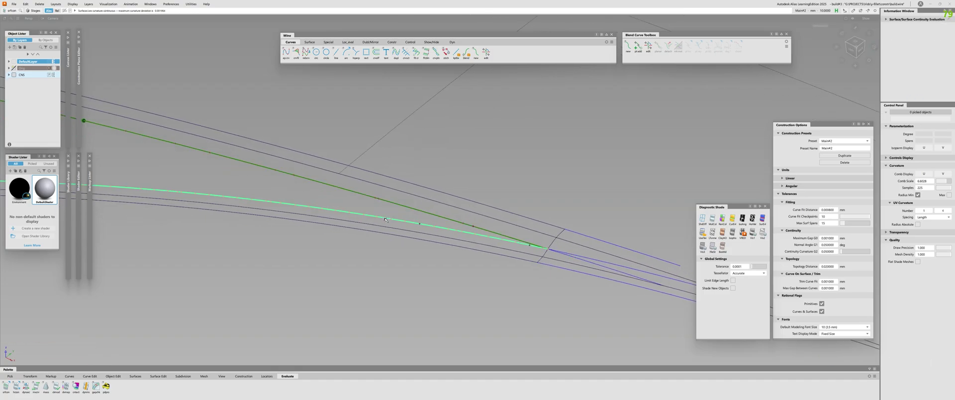
{"action": "left_click", "coordinate": [428, 187]}
{"action": "left_click", "coordinate": [454, 245]}
{"action": "left_click_drag", "start_coordinate": [454, 245], "coordinate": [420, 204], "text": "alt+shift"}
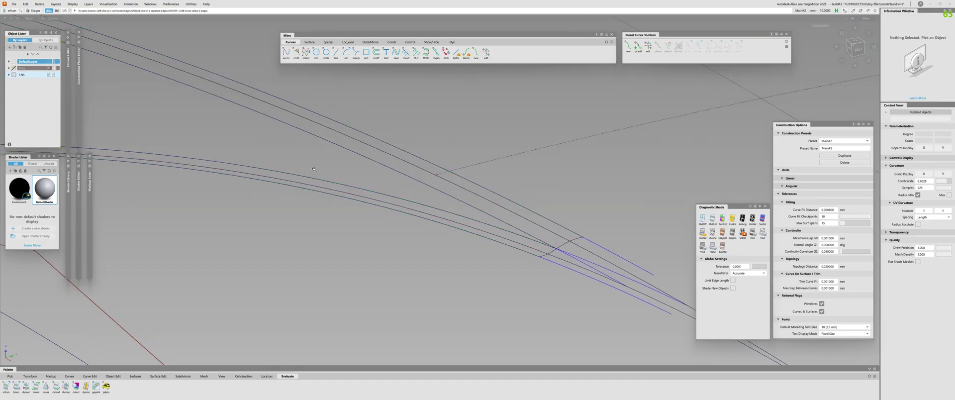
Set up the Project tool to create curves on surfaces along the surface normal.
{"action": "left_click_drag", "start_coordinate": [313, 169], "coordinate": [297, 133], "text": "ctrl+shift"}
{"action": "left_click", "coordinate": [141, 91]}
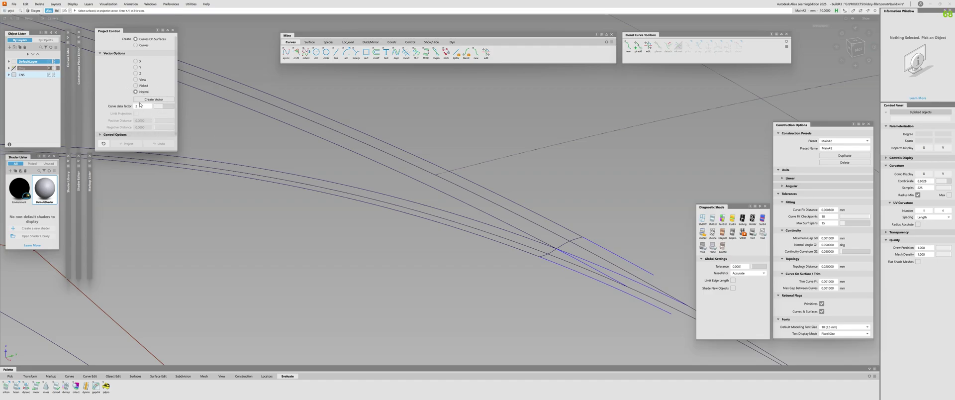
{"action": "left_click", "coordinate": [142, 106]}
{"action": "left_click_drag", "start_coordinate": [350, 221], "coordinate": [183, 174], "text": "alt+shift"}
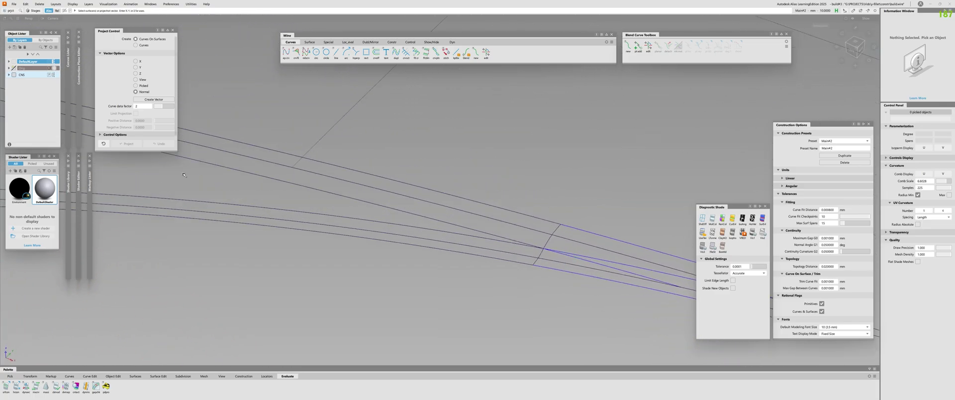
{"action": "left_click_drag", "start_coordinate": [569, 257], "coordinate": [545, 248], "text": "alt+shift"}
{"action": "right_click_drag", "start_coordinate": [569, 255], "coordinate": [517, 253], "text": "alt+shift"}
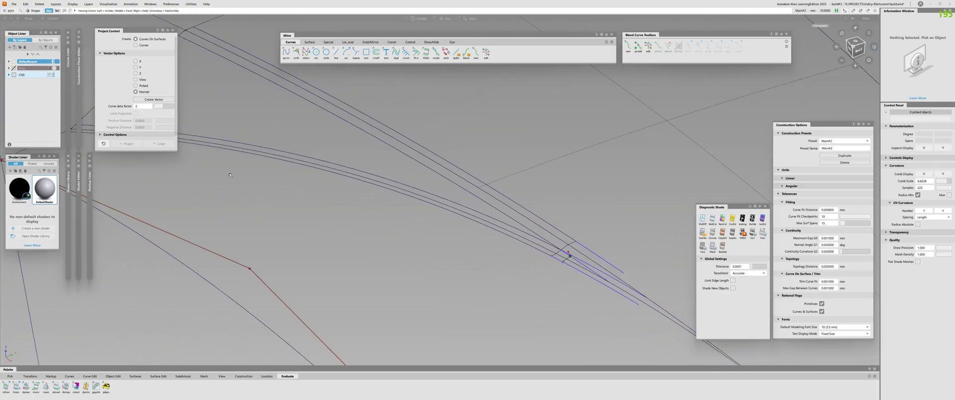
Select the four fillet contact curves on the skins and side wall that run past the shortened fillet ends.
{"action": "left_click_drag", "start_coordinate": [431, 191], "coordinate": [499, 223], "text": "alt+shift"}
{"action": "right_click_drag", "start_coordinate": [499, 224], "coordinate": [533, 245], "text": "alt+shift"}
{"action": "middle_click_drag", "start_coordinate": [533, 245], "coordinate": [377, 219], "text": "alt+shift"}
{"action": "left_click_drag", "start_coordinate": [377, 218], "coordinate": [562, 214], "text": "alt+shift"}
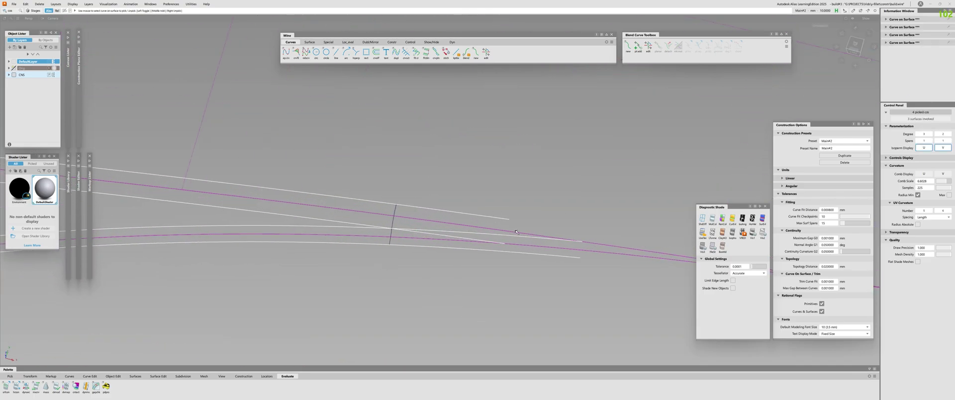
Delete the four picked curves on surface along the strips and project onto the surfaces using the Normal vector option.
{"action": "left_click_drag", "start_coordinate": [413, 232], "coordinate": [289, 193], "text": "alt+shift"}
{"action": "key", "text": "Delete"}
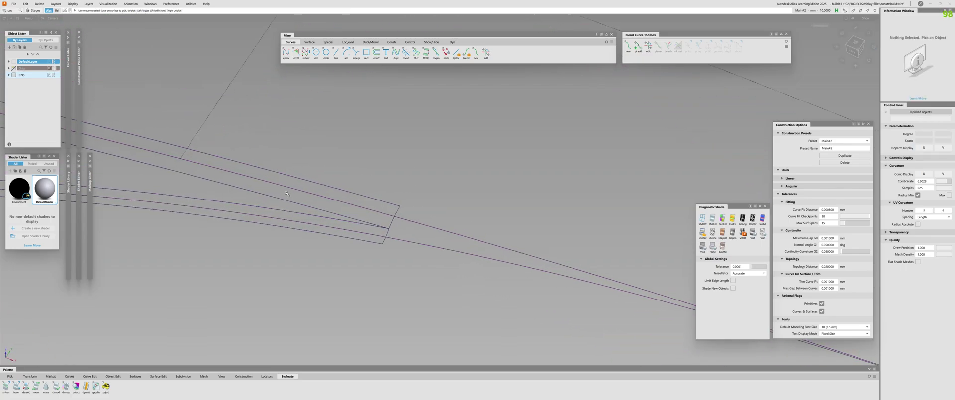
{"action": "key", "text": "p"}
{"action": "left_click_drag", "start_coordinate": [181, 141], "coordinate": [287, 153], "text": "alt+shift"}
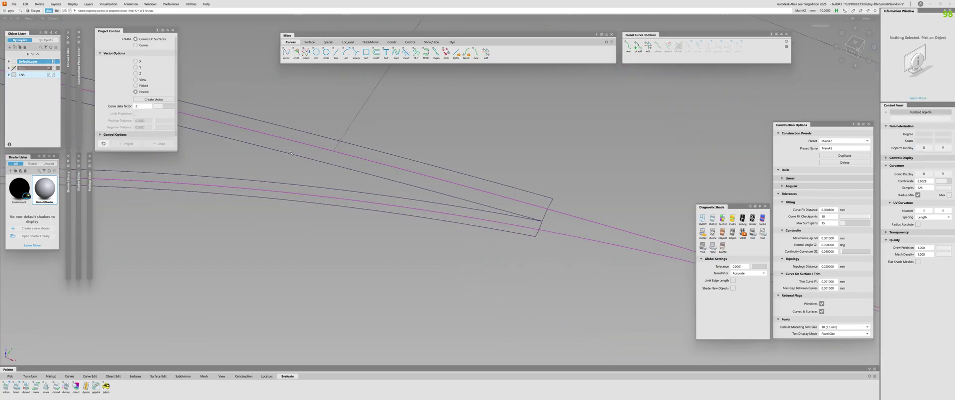
{"action": "left_click", "coordinate": [304, 186]}
{"action": "key", "text": "space"}
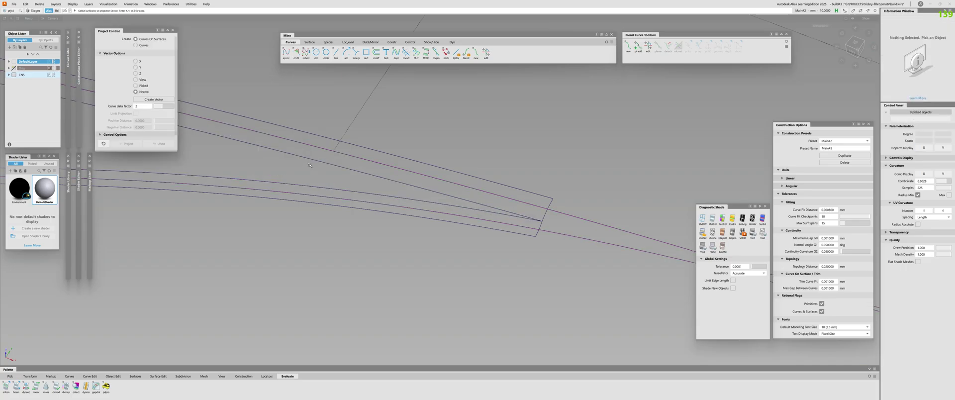
Repeat the projection on the strips and check surface continuity along their inner and outer edges near the tip.
{"action": "key", "text": "s"}
{"action": "left_click_drag", "start_coordinate": [335, 182], "coordinate": [270, 178], "text": "alt+shift"}
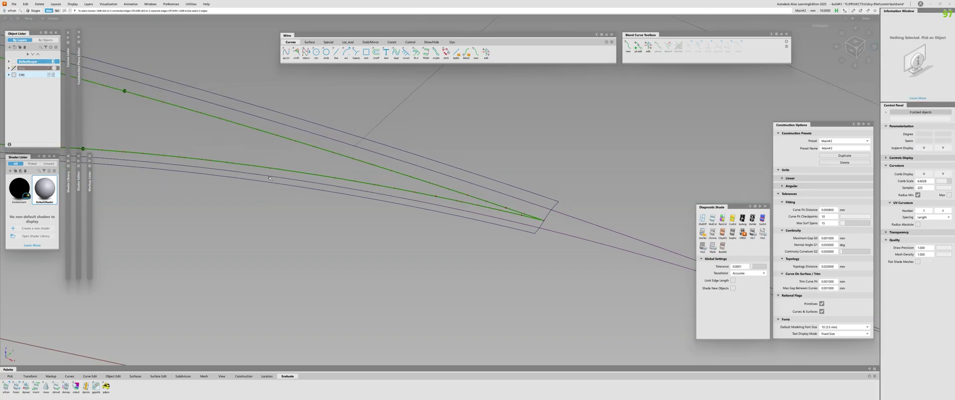
{"action": "key", "text": "p"}
{"action": "left_click", "coordinate": [298, 130]}
{"action": "left_click", "coordinate": [300, 142]}
{"action": "key", "text": "space"}
{"action": "key", "text": "s"}
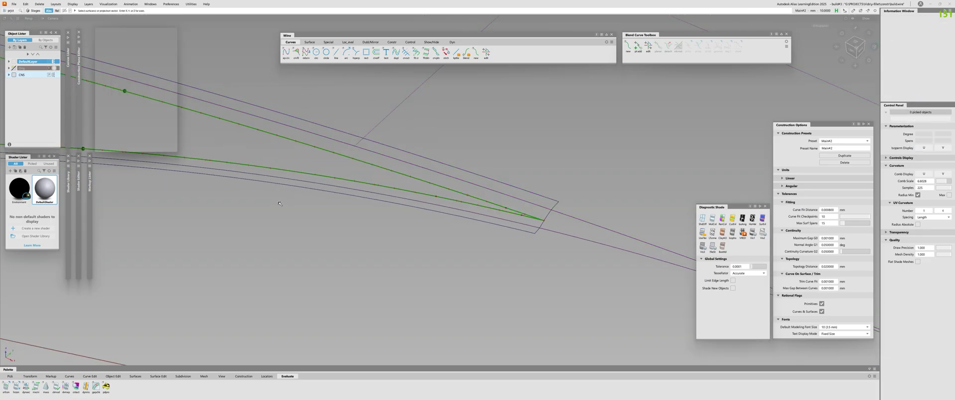
{"action": "left_click", "coordinate": [323, 190]}
{"action": "left_click", "coordinate": [347, 135]}
{"action": "right_click_drag", "start_coordinate": [371, 182], "coordinate": [348, 189], "text": "alt+shift"}
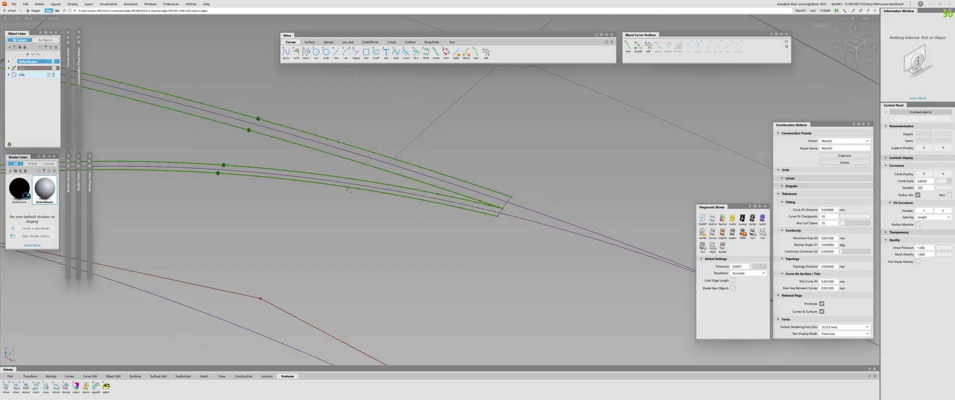
{"action": "left_click_drag", "start_coordinate": [348, 190], "coordinate": [451, 202], "text": "alt+shift"}
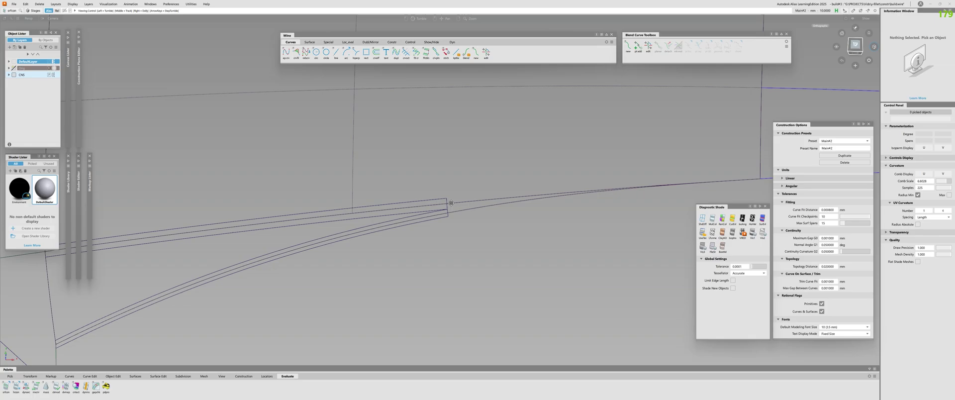
In the top view, draw an edit point curve across the strips' tip, snapped from the upper end corner to the lower one.
{"action": "middle_click_drag", "start_coordinate": [451, 203], "coordinate": [340, 229], "text": "alt+shift"}
{"action": "mouse_move", "coordinate": [340, 229]}
{"action": "right_mouse_down", "text": "alt+shift"}
{"action": "mouse_move", "coordinate": [347, 213]}
{"action": "mouse_move", "coordinate": [330, 236]}
{"action": "right_mouse_up", "text": "alt+shift"}
{"action": "left_click_drag", "start_coordinate": [329, 236], "coordinate": [339, 240], "text": "alt+shift"}
{"action": "middle_click_drag", "start_coordinate": [339, 240], "coordinate": [305, 240], "text": "alt+shift"}
{"action": "right_click_drag", "start_coordinate": [304, 239], "coordinate": [348, 193], "text": "alt+shift"}
{"action": "left_click", "coordinate": [855, 45], "text": "alt+shift"}
{"action": "middle_click_drag", "start_coordinate": [279, 218], "coordinate": [297, 204], "text": "alt+shift"}
{"action": "key", "text": "e"}
{"action": "middle_click_drag", "start_coordinate": [209, 234], "coordinate": [333, 198], "text": "alt+shift"}
{"action": "right_click_drag", "start_coordinate": [332, 198], "coordinate": [343, 189], "text": "alt+shift"}
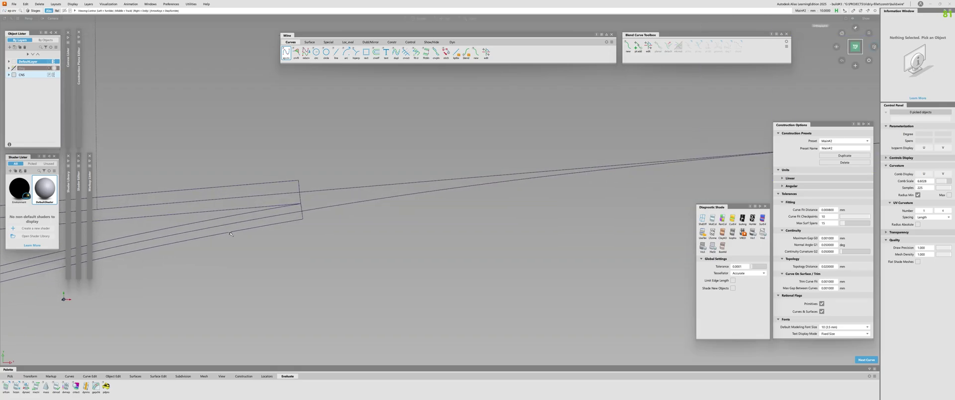
{"action": "left_click", "coordinate": [299, 180], "text": "ctrl"}
{"action": "left_click", "coordinate": [303, 217], "text": "ctrl"}
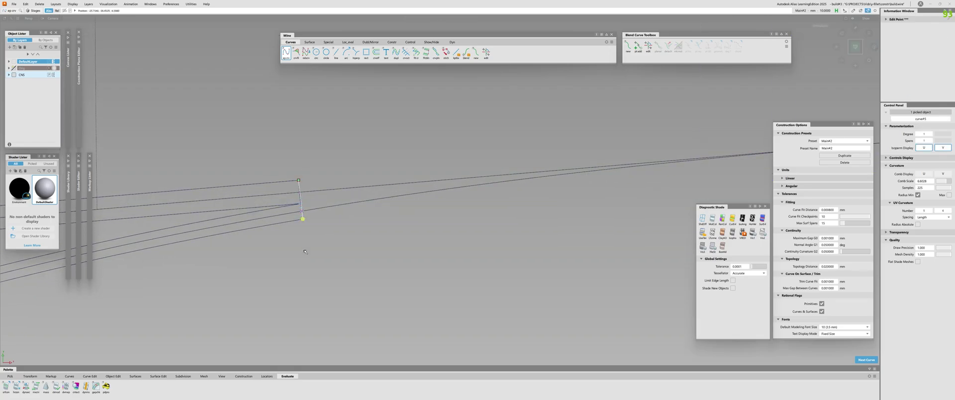
Lengthen the line across the strips' tip so both ends reach past the strips' outer edges.
{"action": "left_click", "coordinate": [298, 198]}
{"action": "middle_click_drag", "start_coordinate": [331, 203], "coordinate": [316, 208], "text": "ctrl+shift"}
{"action": "left_click_drag", "start_coordinate": [322, 200], "coordinate": [336, 200]}
{"action": "left_click_drag", "start_coordinate": [324, 203], "coordinate": [297, 186], "text": "ctrl+shift"}
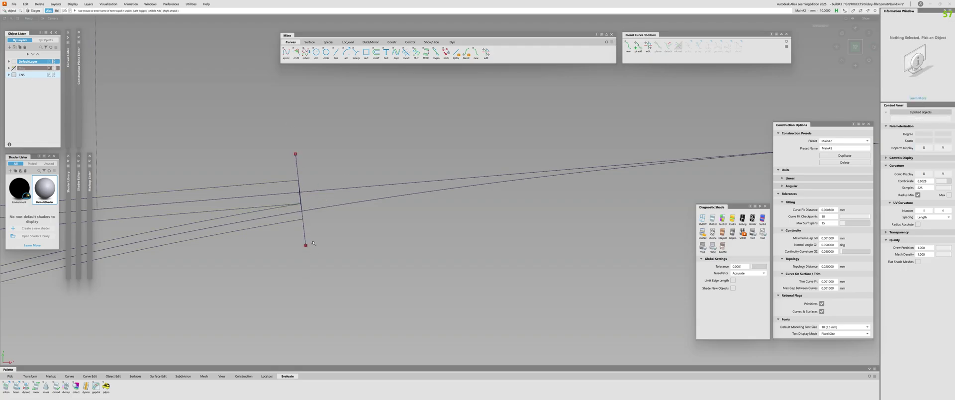
{"action": "left_click_drag", "start_coordinate": [313, 243], "coordinate": [195, 94], "text": "alt+shift"}
{"action": "left_click_drag", "start_coordinate": [315, 208], "coordinate": [258, 128], "text": "alt+shift"}
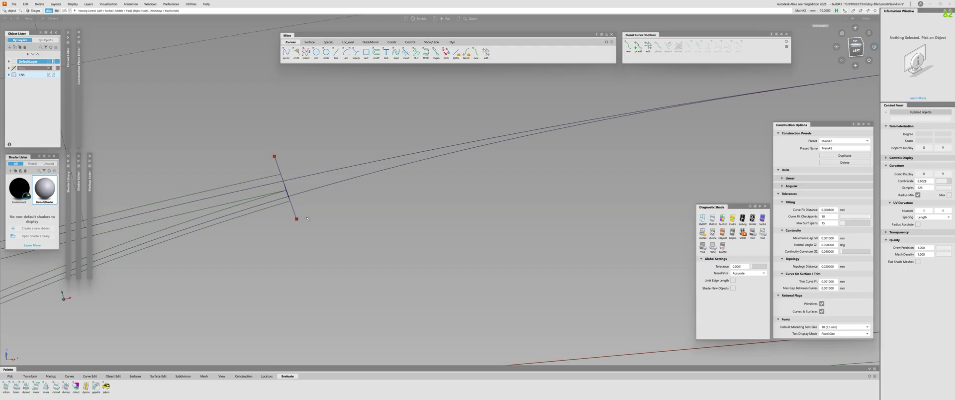
{"action": "left_click_drag", "start_coordinate": [275, 188], "coordinate": [183, 199], "text": "alt+shift"}
{"action": "left_click_drag", "start_coordinate": [312, 174], "coordinate": [239, 173], "text": "alt+shift"}
{"action": "left_click_drag", "start_coordinate": [261, 211], "coordinate": [273, 172], "text": "alt+shift"}
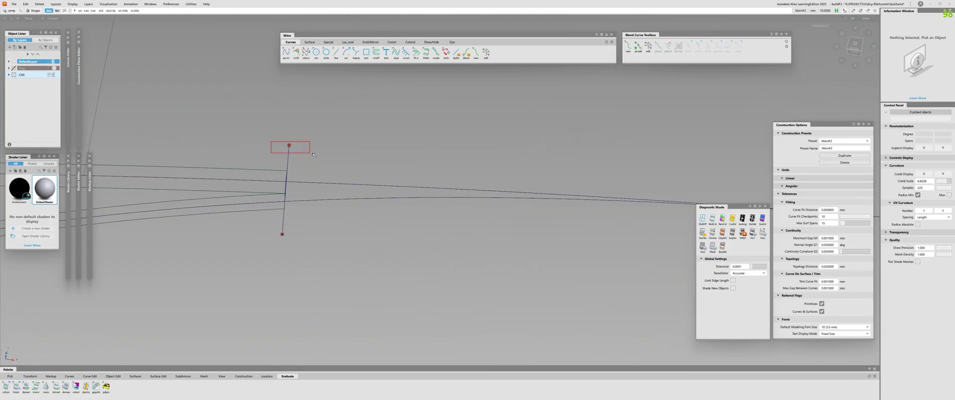
Select the helper line's end point at the strips' tip and remove the helper line.
{"action": "left_click_drag", "start_coordinate": [313, 154], "coordinate": [314, 155]}
{"action": "mouse_move", "coordinate": [316, 158]}
{"action": "left_mouse_down", "text": "alt+shift"}
{"action": "mouse_move", "coordinate": [345, 185]}
{"action": "mouse_move", "coordinate": [275, 190]}
{"action": "mouse_move", "coordinate": [130, 135]}
{"action": "left_mouse_up", "text": "alt+shift"}
{"action": "key", "text": "Delete"}
{"action": "key", "text": "Return"}
{"action": "left_click", "coordinate": [285, 185]}
{"action": "left_click", "coordinate": [281, 187]}
Extend the upper strip's end edge along its direction until it passes the main surface's cross line.
{"action": "left_click_drag", "start_coordinate": [268, 141], "coordinate": [236, 160], "text": "alt+shift"}
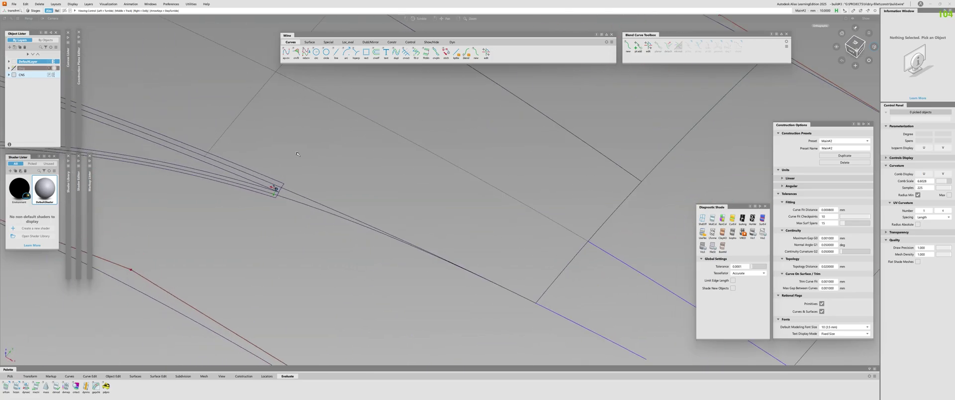
{"action": "left_click_drag", "start_coordinate": [298, 154], "coordinate": [413, 209], "text": "alt+shift"}
{"action": "right_click_drag", "start_coordinate": [268, 187], "coordinate": [282, 186], "text": "alt+shift"}
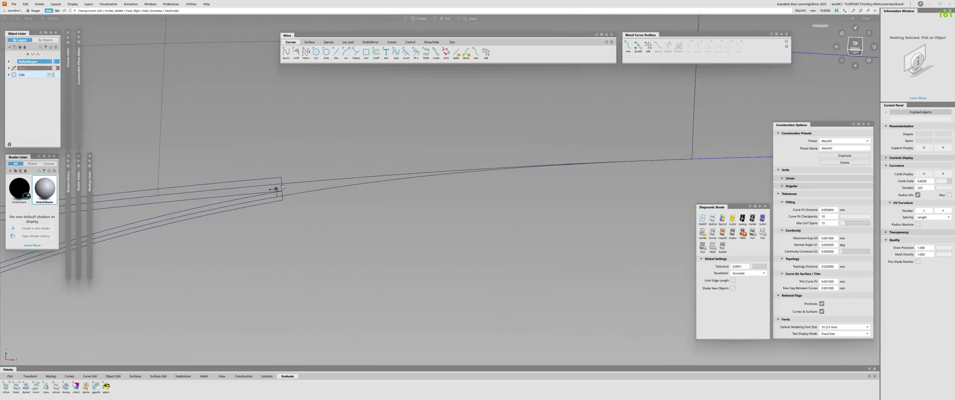
{"action": "left_click_drag", "start_coordinate": [252, 184], "coordinate": [193, 257], "text": "alt+shift"}
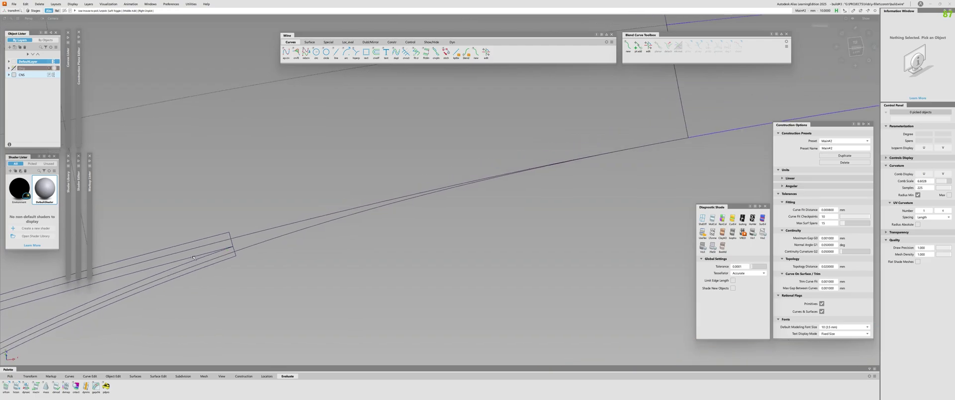
{"action": "left_click_drag", "start_coordinate": [205, 253], "coordinate": [949, 222], "text": "alt+shift"}
{"action": "left_click", "coordinate": [179, 217]}
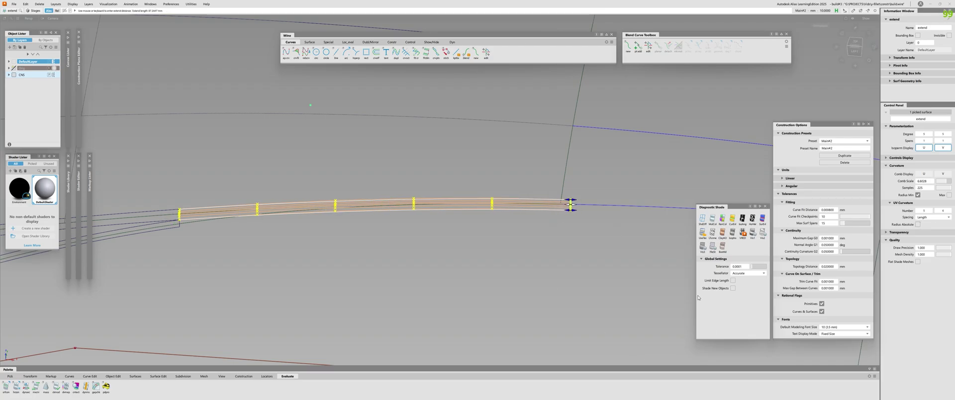
Turn on diagnostic shading and check surface continuity at the joint between the strip and its extension.
{"action": "left_click_drag", "start_coordinate": [698, 297], "coordinate": [575, 265], "text": "alt+shift"}
{"action": "mouse_move", "coordinate": [553, 173]}
{"action": "left_mouse_down", "text": "alt+shift"}
{"action": "mouse_move", "coordinate": [497, 245]}
{"action": "mouse_move", "coordinate": [498, 224]}
{"action": "left_mouse_up", "text": "alt+shift"}
{"action": "left_click_drag", "start_coordinate": [426, 244], "coordinate": [402, 256], "text": "alt+shift"}
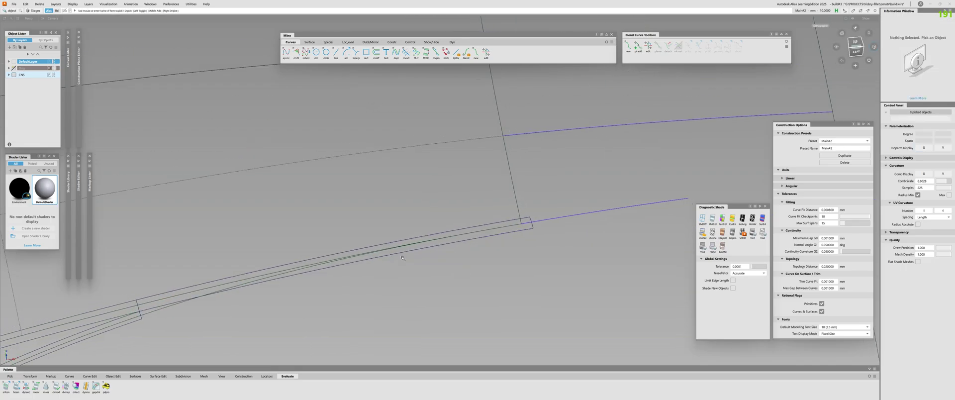
{"action": "key", "text": "1"}
{"action": "left_click_drag", "start_coordinate": [463, 288], "coordinate": [506, 255], "text": "alt+shift"}
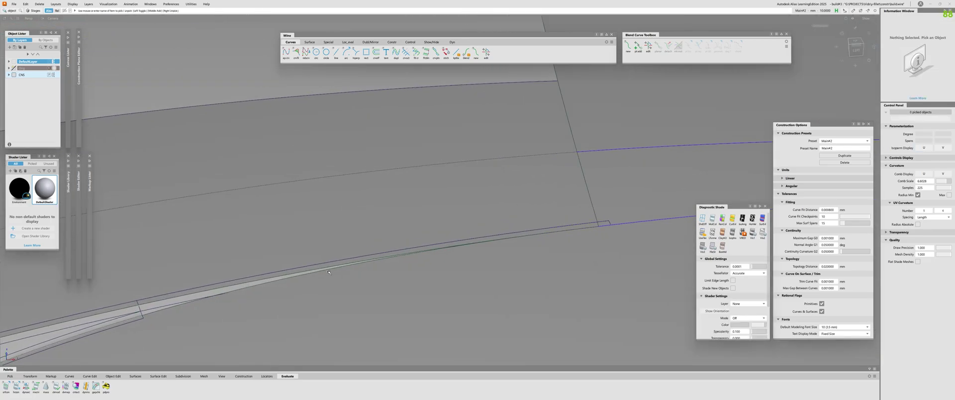
{"action": "left_click", "coordinate": [142, 309]}
{"action": "middle_click_drag", "start_coordinate": [506, 246], "coordinate": [344, 247], "text": "alt+shift"}
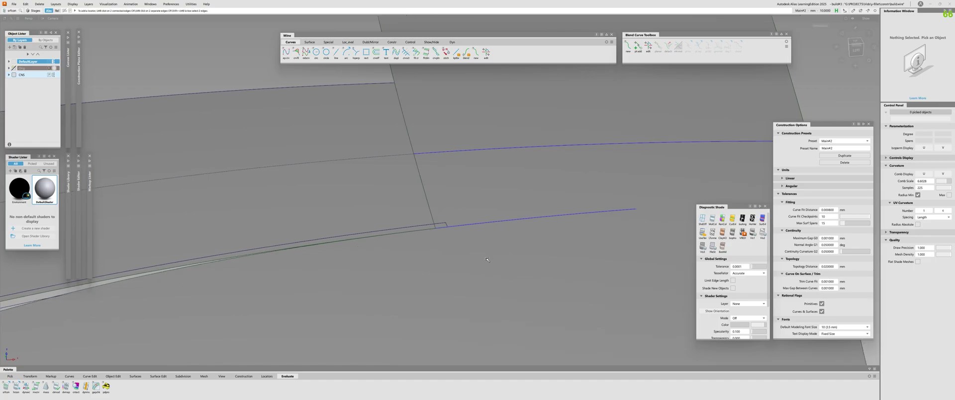
Project the main surface's cross line along Z onto the extended strip as a curve on surface.
{"action": "left_click_drag", "start_coordinate": [493, 268], "coordinate": [455, 244], "text": "alt+shift"}
{"action": "key", "text": "ctrl+p"}
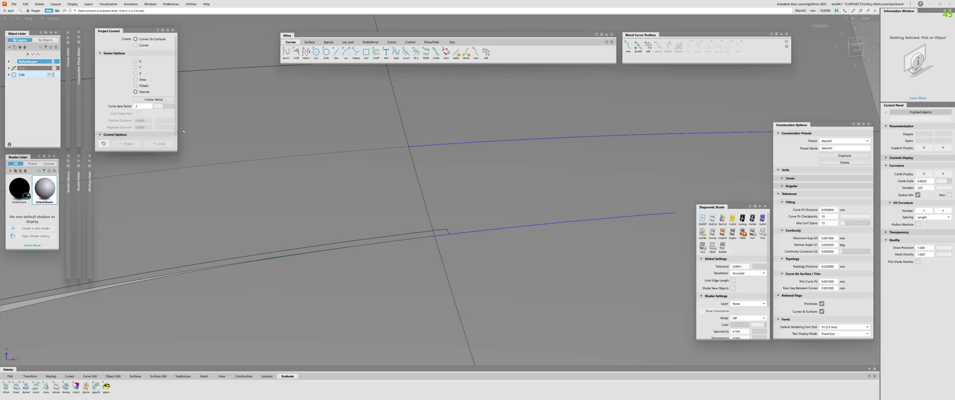
{"action": "left_click", "coordinate": [135, 73]}
{"action": "left_click_drag", "start_coordinate": [464, 245], "coordinate": [445, 245], "text": "alt+shift"}
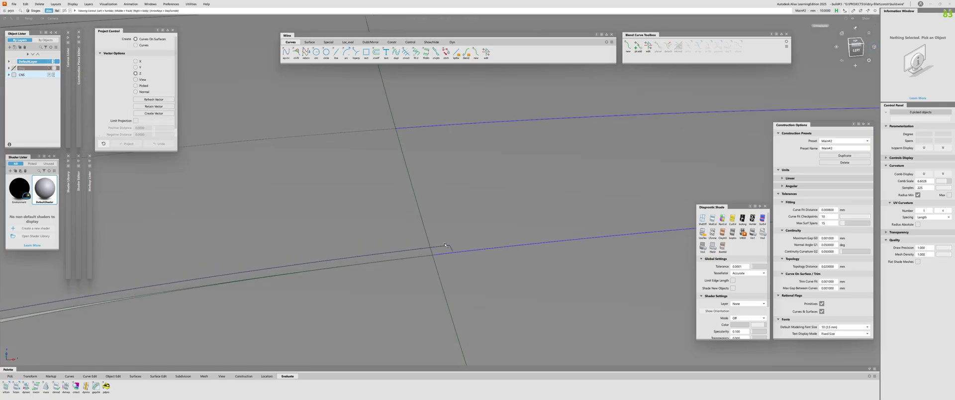
{"action": "left_click_drag", "start_coordinate": [437, 198], "coordinate": [402, 88], "text": "alt+shift"}
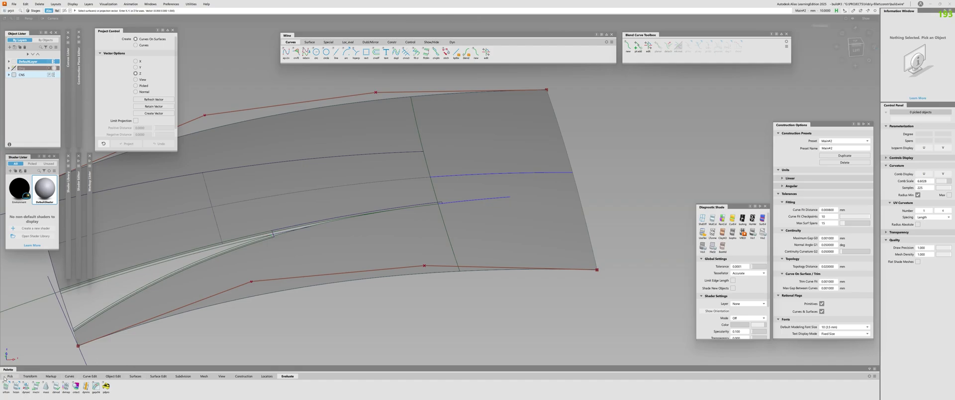
{"action": "right_click_drag", "start_coordinate": [272, 232], "coordinate": [561, 181], "text": "alt+shift"}
{"action": "middle_click_drag", "start_coordinate": [744, 139], "coordinate": [457, 210], "text": "alt+shift"}
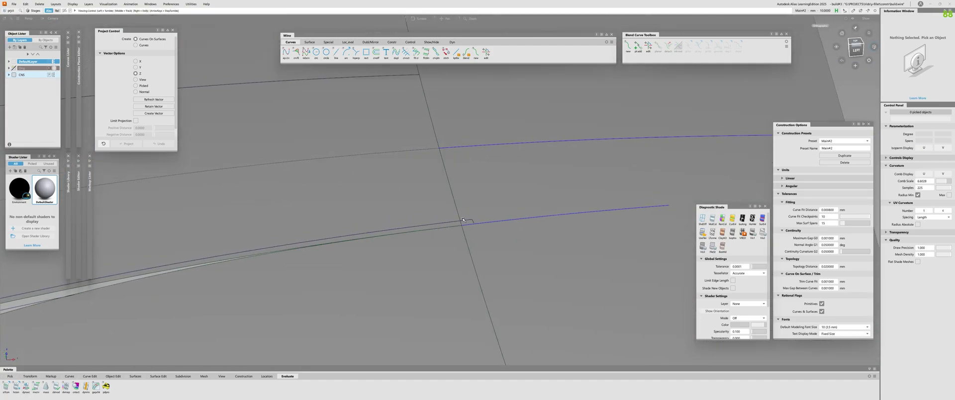
{"action": "right_click_drag", "start_coordinate": [448, 194], "coordinate": [516, 264], "text": "alt+shift"}
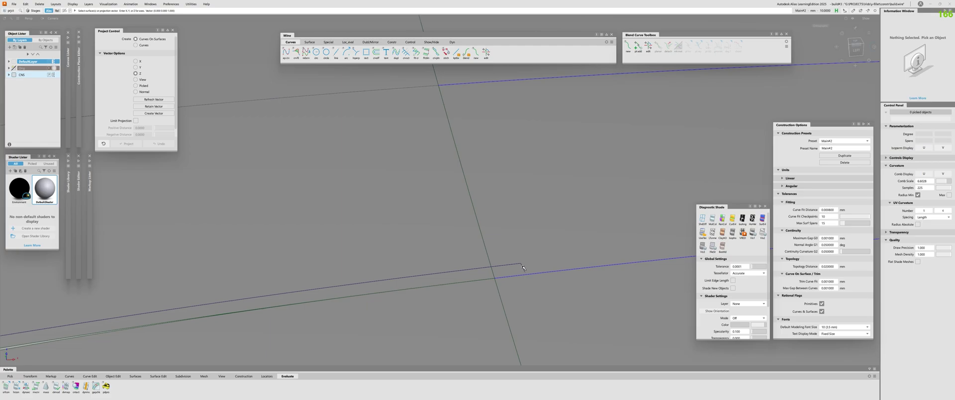
{"action": "left_click", "coordinate": [484, 269]}
{"action": "middle_click_drag", "start_coordinate": [485, 269], "coordinate": [463, 229], "text": "alt+shift"}
{"action": "key", "text": "space"}
{"action": "left_click", "coordinate": [477, 254]}
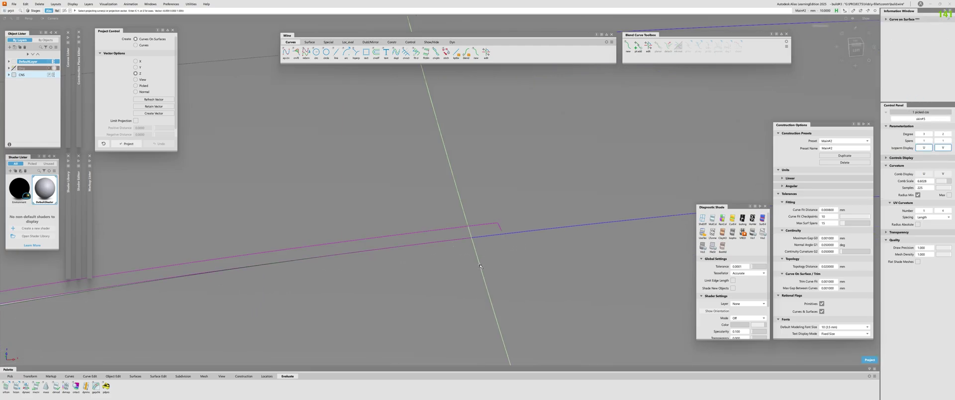
{"action": "key", "text": "space"}
Convert the part of the extension before the projected curve into a natural surface with Trim Convert, degree 5 and single span.
{"action": "right_click_drag", "start_coordinate": [490, 248], "coordinate": [507, 256], "text": "alt+shift"}
{"action": "left_click_drag", "start_coordinate": [502, 251], "coordinate": [495, 224], "text": "ctrl+shift"}
{"action": "left_click", "coordinate": [495, 241]}
{"action": "key", "text": "grave"}
{"action": "right_click_drag", "start_coordinate": [494, 240], "coordinate": [437, 224], "text": "alt+shift"}
{"action": "middle_click_drag", "start_coordinate": [526, 238], "coordinate": [321, 256], "text": "alt+shift"}
{"action": "left_click", "coordinate": [321, 256]}
{"action": "key", "text": "space"}
{"action": "right_click_drag", "start_coordinate": [373, 265], "coordinate": [412, 249], "text": "alt+shift"}
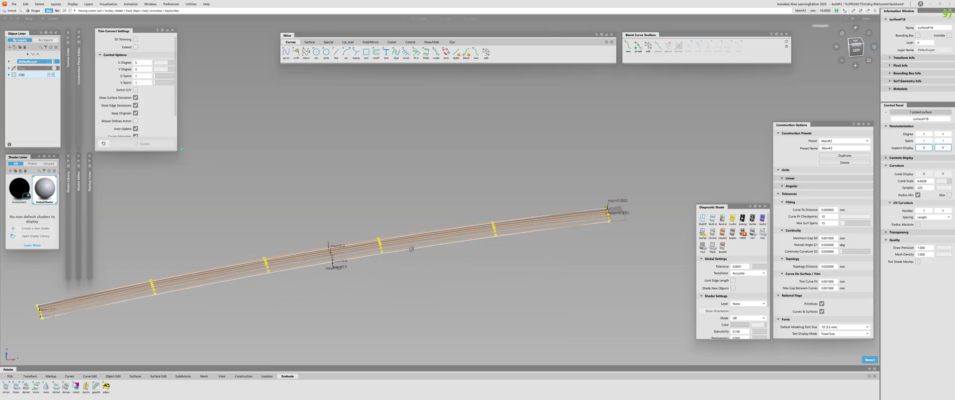
Delete the original extended surface that overlaps the trim-converted strip.
{"action": "left_click_drag", "start_coordinate": [412, 249], "coordinate": [367, 273], "text": "alt+shift"}
{"action": "mouse_move", "coordinate": [323, 256]}
{"action": "left_mouse_down", "text": "alt+shift"}
{"action": "mouse_move", "coordinate": [268, 239]}
{"action": "mouse_move", "coordinate": [327, 249]}
{"action": "left_mouse_up", "text": "alt+shift"}
{"action": "left_click_drag", "start_coordinate": [368, 274], "coordinate": [348, 249], "text": "alt+shift"}
{"action": "right_click_drag", "start_coordinate": [349, 249], "coordinate": [487, 305], "text": "alt+shift"}
{"action": "middle_click_drag", "start_coordinate": [487, 305], "coordinate": [347, 223], "text": "alt+shift"}
{"action": "right_click_drag", "start_coordinate": [348, 223], "coordinate": [400, 279], "text": "alt+shift"}
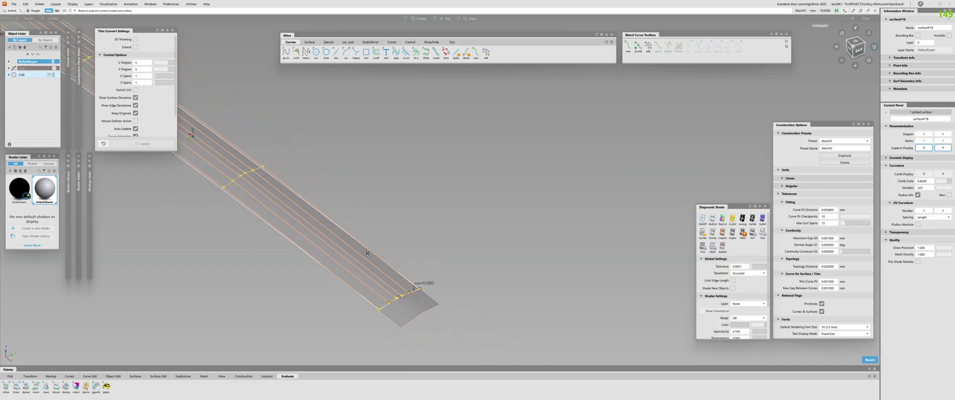
{"action": "middle_click_drag", "start_coordinate": [400, 279], "coordinate": [359, 237], "text": "alt+shift"}
{"action": "left_click_drag", "start_coordinate": [358, 236], "coordinate": [364, 263], "text": "ctrl+shift"}
{"action": "left_click", "coordinate": [366, 269]}
{"action": "left_click", "coordinate": [363, 267]}
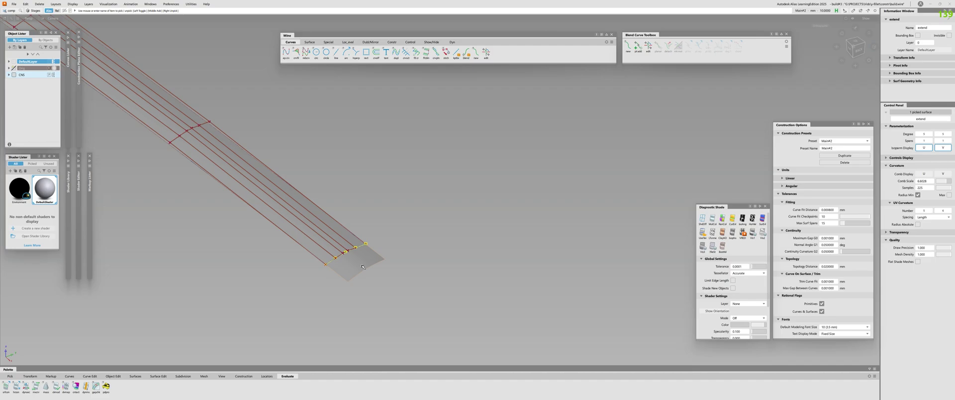
{"action": "key", "text": "Delete"}
{"action": "middle_click_drag", "start_coordinate": [363, 267], "coordinate": [286, 216], "text": "alt+shift"}
{"action": "right_click_drag", "start_coordinate": [286, 216], "coordinate": [342, 228], "text": "ctrl+shift"}
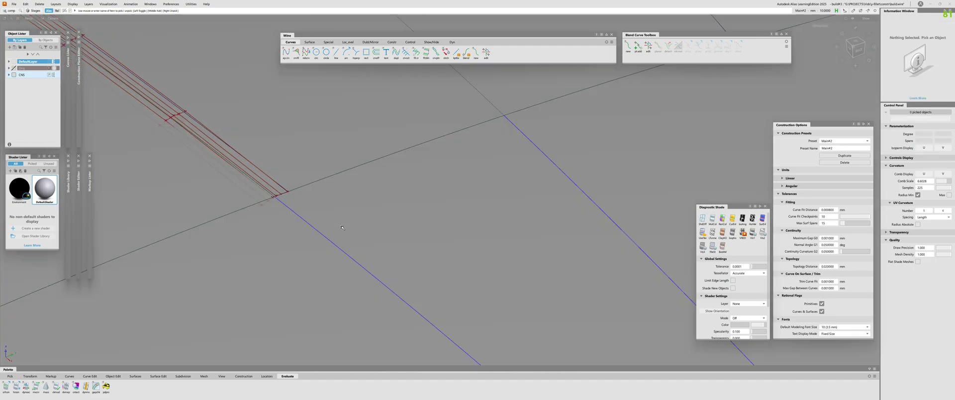
Turn off diagnostic shading and the converted strip's hulls, and check surface continuity at its joint with the upper strip.
{"action": "middle_click_drag", "start_coordinate": [353, 222], "coordinate": [470, 286], "text": "alt+shift"}
{"action": "right_click_drag", "start_coordinate": [343, 194], "coordinate": [344, 175], "text": "ctrl+shift"}
{"action": "left_click_drag", "start_coordinate": [366, 214], "coordinate": [323, 219], "text": "alt+shift"}
{"action": "middle_click_drag", "start_coordinate": [323, 219], "coordinate": [525, 218], "text": "alt+shift"}
{"action": "right_click_drag", "start_coordinate": [525, 218], "coordinate": [547, 218], "text": "alt+shift"}
{"action": "left_click", "coordinate": [182, 225]}
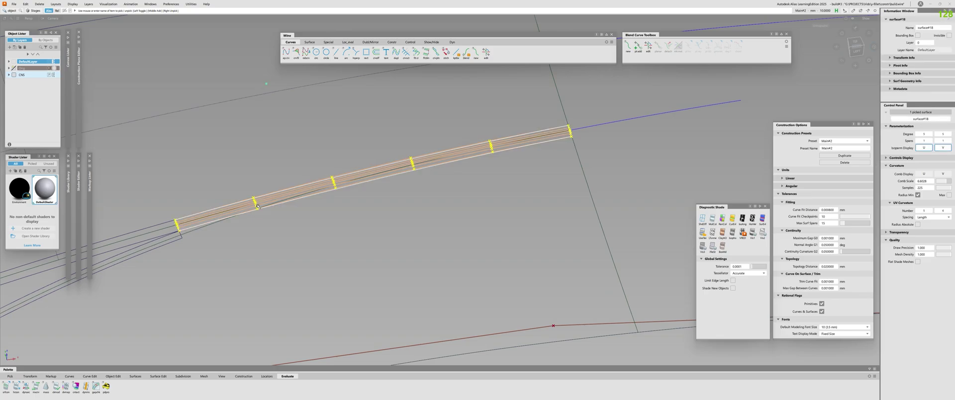
{"action": "middle_click_drag", "start_coordinate": [182, 225], "coordinate": [282, 220], "text": "alt+shift"}
{"action": "right_click_drag", "start_coordinate": [283, 220], "coordinate": [311, 201], "text": "alt+shift"}
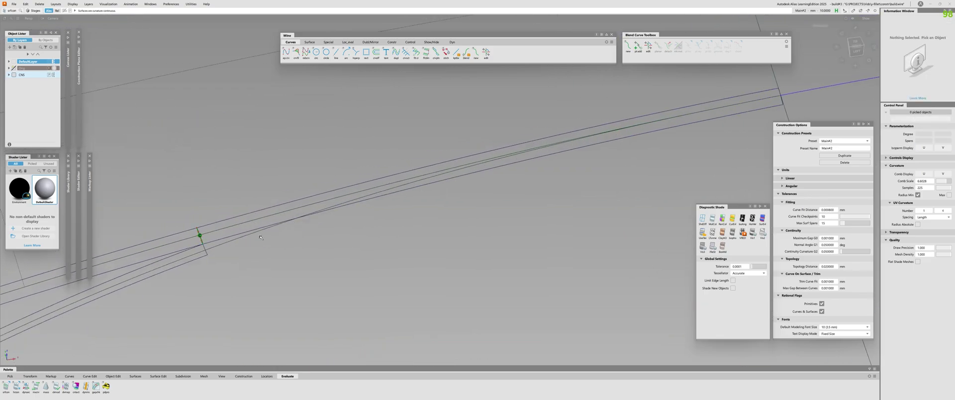
{"action": "left_click_drag", "start_coordinate": [199, 237], "coordinate": [360, 213], "text": "alt+shift"}
Align the converted strip's end edge to the main surface's cross line and adjust the position influence.
{"action": "key", "text": "a"}
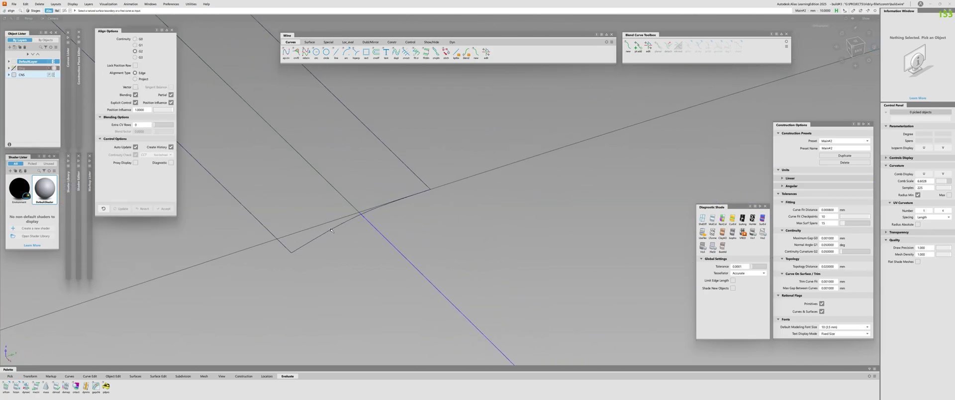
{"action": "left_click_drag", "start_coordinate": [305, 246], "coordinate": [491, 214], "text": "alt+shift"}
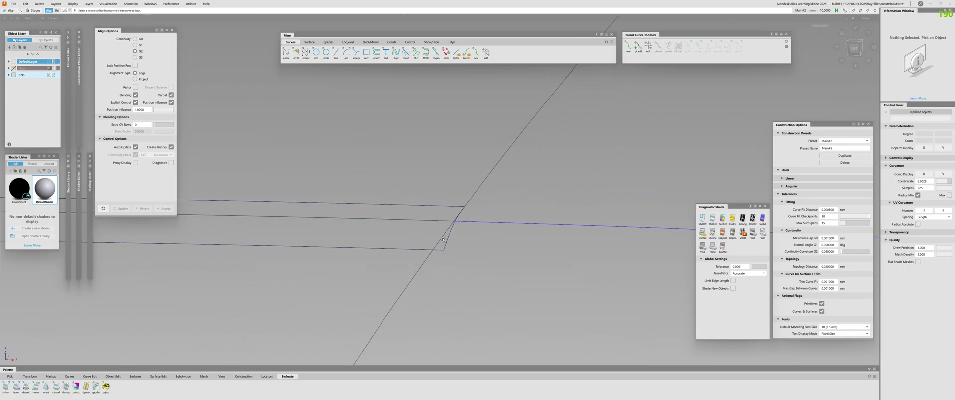
{"action": "right_click_drag", "start_coordinate": [443, 240], "coordinate": [479, 230], "text": "alt+shift"}
{"action": "middle_click_drag", "start_coordinate": [479, 231], "coordinate": [355, 262], "text": "alt+shift"}
{"action": "right_click_drag", "start_coordinate": [355, 262], "coordinate": [345, 245], "text": "alt+shift"}
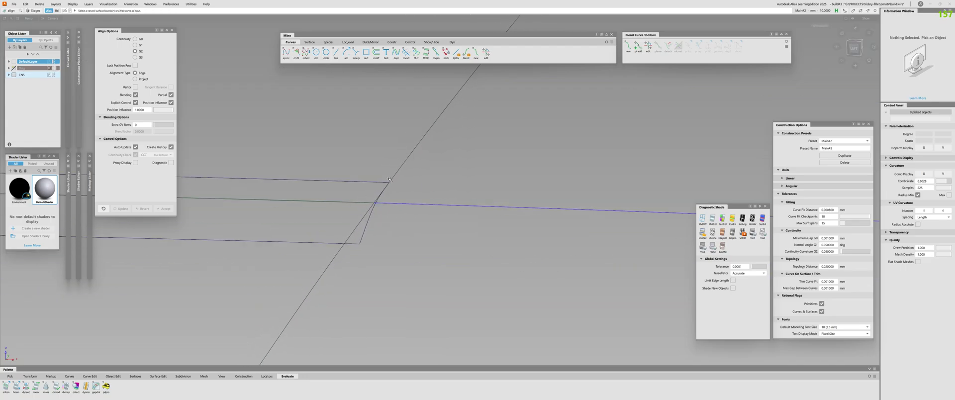
{"action": "left_click_drag", "start_coordinate": [368, 210], "coordinate": [293, 243], "text": "alt+shift"}
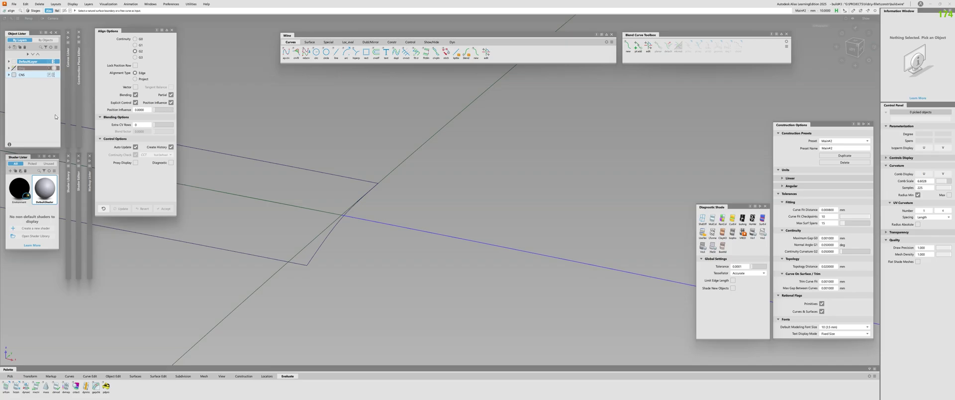
{"action": "left_click_drag", "start_coordinate": [220, 204], "coordinate": [276, 235], "text": "alt+shift"}
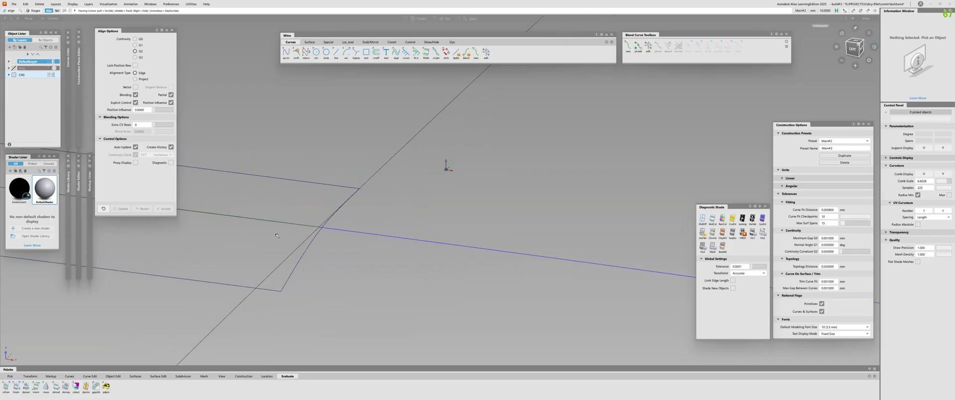
{"action": "left_click_drag", "start_coordinate": [320, 204], "coordinate": [202, 155], "text": "alt+shift"}
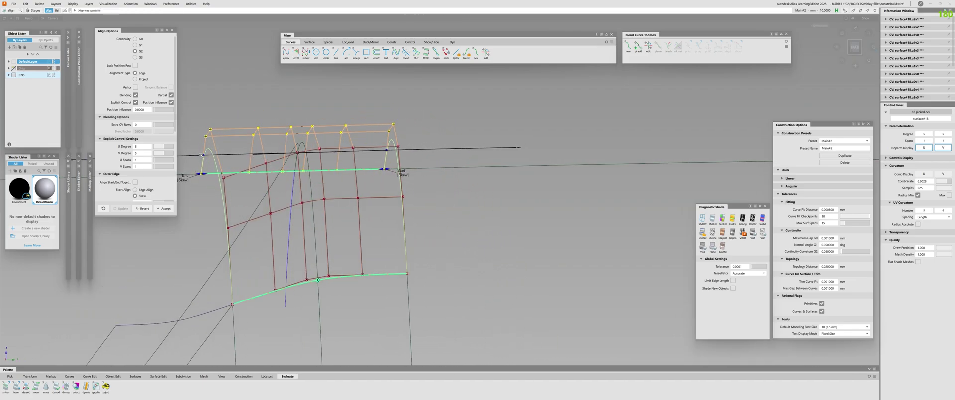
{"action": "left_click_drag", "start_coordinate": [157, 112], "coordinate": [190, 112]}
Examine the aligned strip's shape and CV rows, especially where its end meets the main surface's cross line.
{"action": "left_click_drag", "start_coordinate": [444, 194], "coordinate": [446, 167], "text": "alt+shift"}
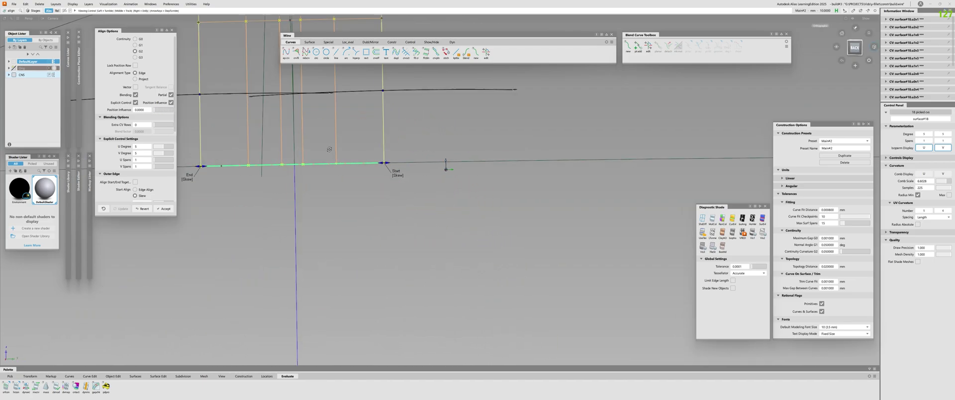
{"action": "right_click_drag", "start_coordinate": [446, 166], "coordinate": [423, 166], "text": "alt+shift"}
{"action": "middle_click_drag", "start_coordinate": [445, 166], "coordinate": [445, 307], "text": "alt+shift"}
{"action": "left_click_drag", "start_coordinate": [369, 243], "coordinate": [363, 189], "text": "alt+shift"}
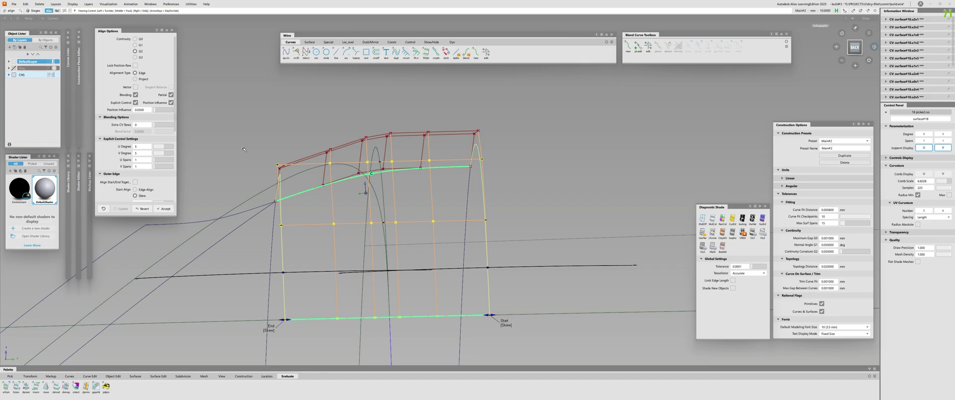
{"action": "left_click_drag", "start_coordinate": [244, 149], "coordinate": [350, 205], "text": "alt+shift"}
{"action": "left_click_drag", "start_coordinate": [441, 270], "coordinate": [252, 42], "text": "alt+shift"}
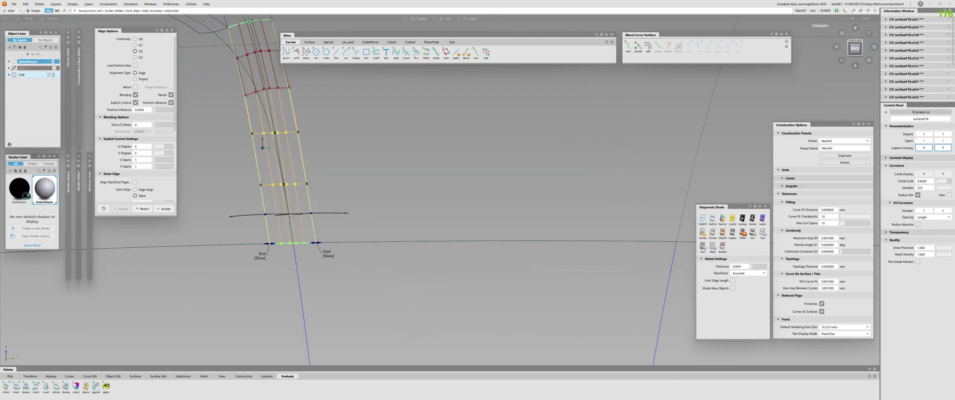
{"action": "left_click_drag", "start_coordinate": [273, 141], "coordinate": [269, 66], "text": "alt+shift"}
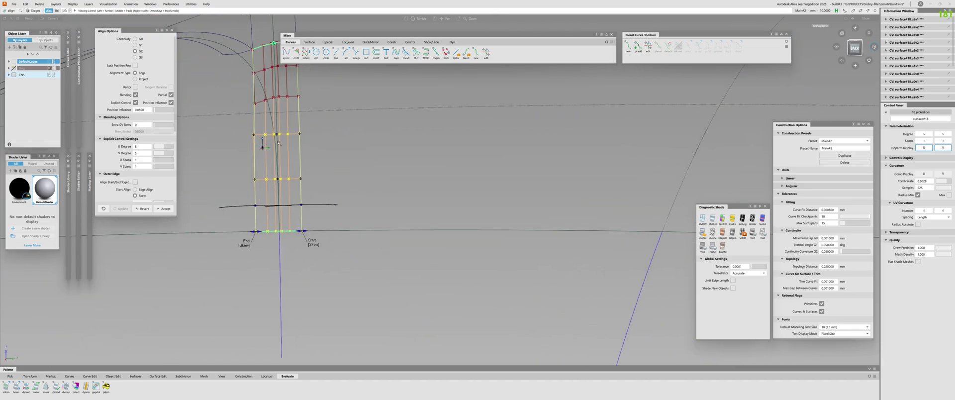
{"action": "left_click_drag", "start_coordinate": [284, 208], "coordinate": [259, 194], "text": "alt+shift"}
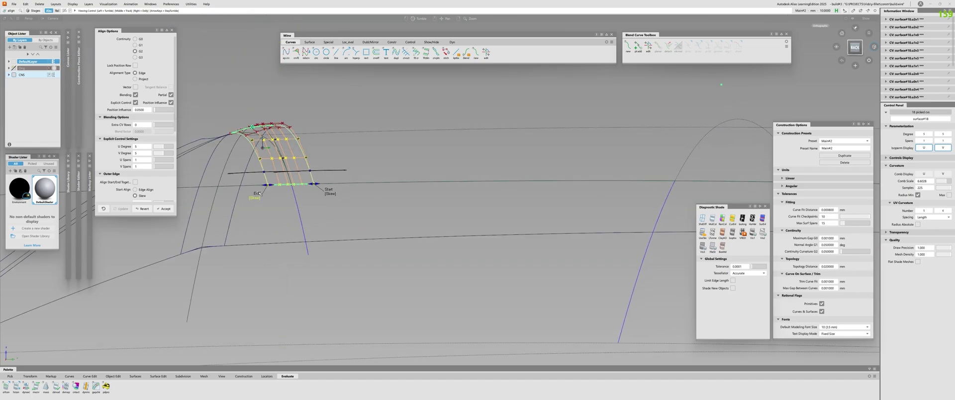
{"action": "left_click_drag", "start_coordinate": [292, 125], "coordinate": [593, 298], "text": "alt+shift"}
{"action": "right_click_drag", "start_coordinate": [593, 297], "coordinate": [341, 203], "text": "alt+shift"}
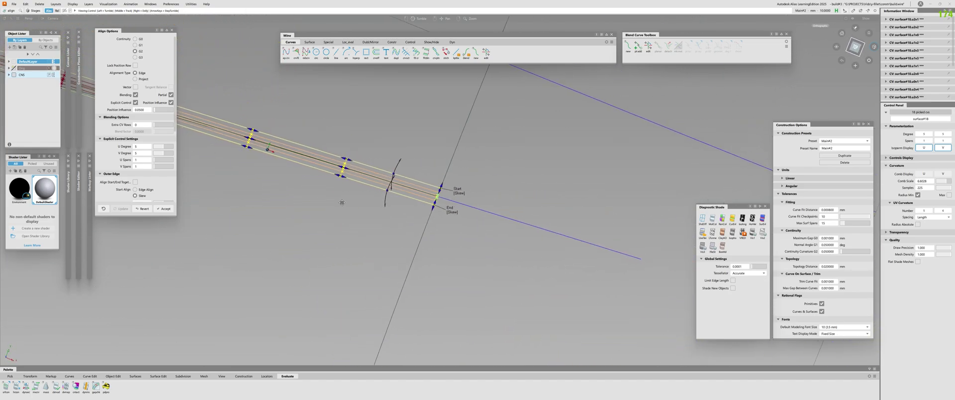
{"action": "left_click_drag", "start_coordinate": [342, 202], "coordinate": [434, 235], "text": "alt+shift"}
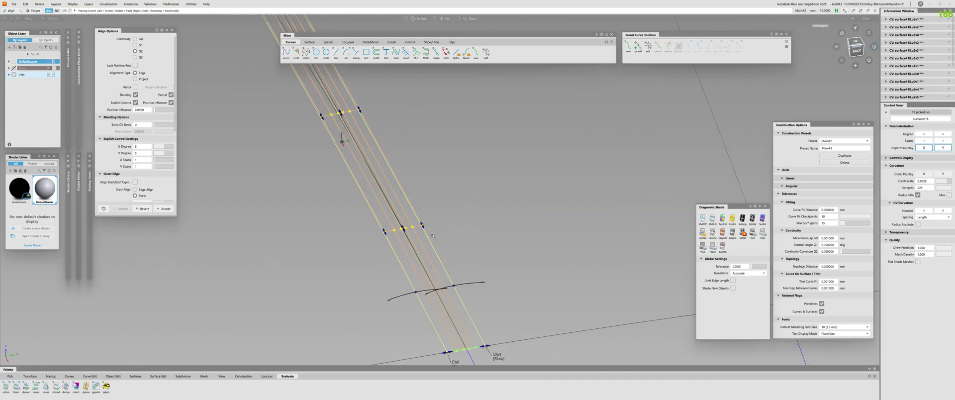
{"action": "middle_click_drag", "start_coordinate": [433, 236], "coordinate": [351, 179], "text": "alt+shift"}
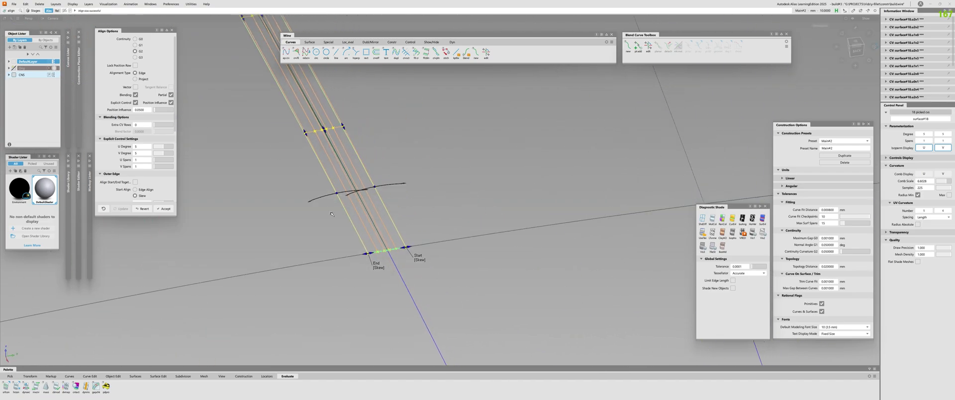
Finish the end alignment and check surface continuity at the strip's end on the cross line.
{"action": "key", "text": "Escape"}
{"action": "key", "text": "ctrl+shift+s"}
{"action": "right_click_drag", "start_coordinate": [332, 214], "coordinate": [318, 114], "text": "alt+shift"}
{"action": "middle_click_drag", "start_coordinate": [336, 99], "coordinate": [383, 226], "text": "alt+shift"}
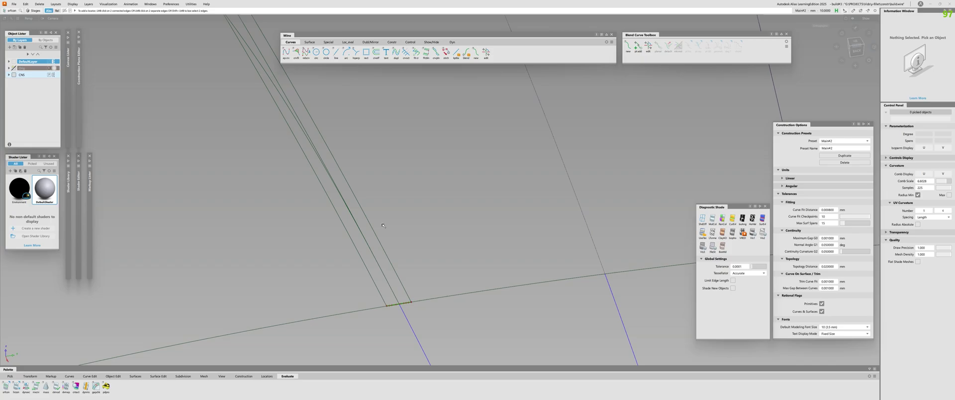
Align the strip's long side edge to the main surface using the Project alignment type, accepting removal of its construction history.
{"action": "key", "text": "F3"}
{"action": "right_click_drag", "start_coordinate": [383, 225], "coordinate": [330, 209], "text": "alt+shift"}
{"action": "left_click_drag", "start_coordinate": [330, 209], "coordinate": [318, 199], "text": "alt+shift"}
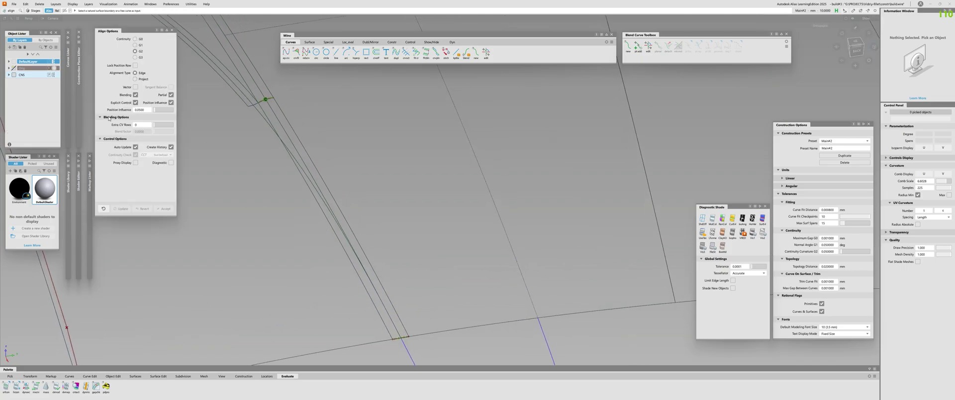
{"action": "left_click", "coordinate": [135, 79]}
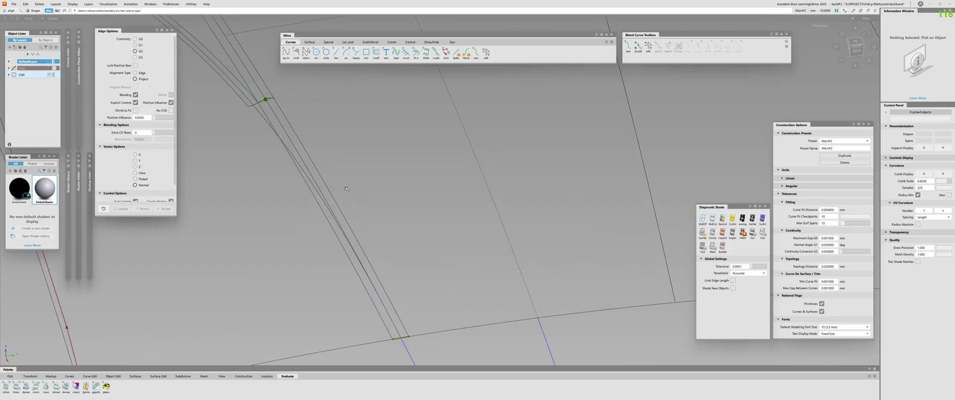
{"action": "scroll", "coordinate": [141, 170], "scroll_direction": "down", "scroll_amount": 2}
{"action": "left_click", "coordinate": [319, 176]}
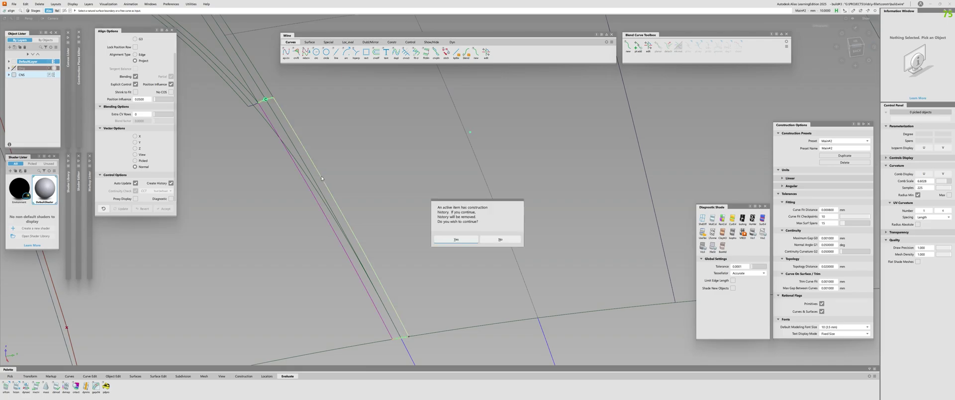
{"action": "left_click", "coordinate": [456, 240]}
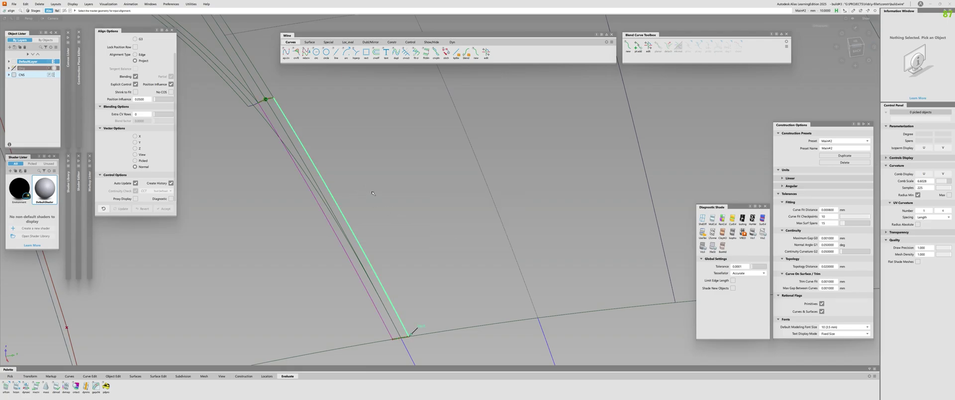
{"action": "left_click", "coordinate": [373, 193]}
{"action": "scroll", "coordinate": [345, 242], "scroll_direction": "up", "scroll_amount": 3}
{"action": "left_click_drag", "start_coordinate": [345, 242], "coordinate": [315, 169], "text": "alt+shift"}
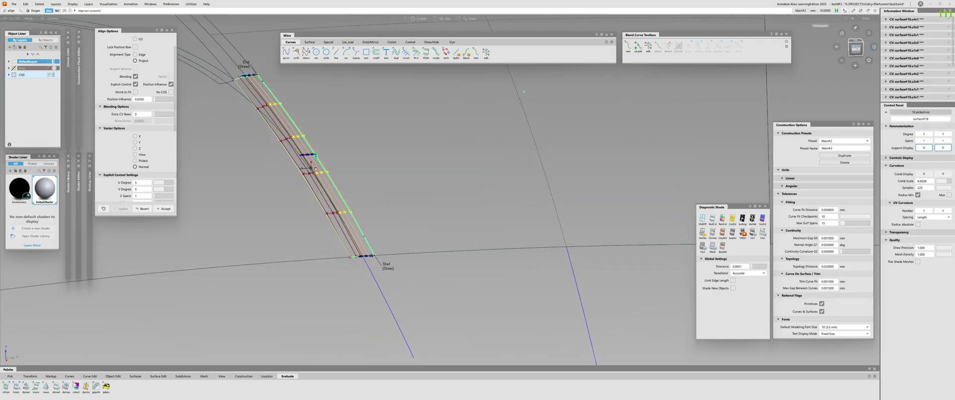
{"action": "key", "text": "space"}
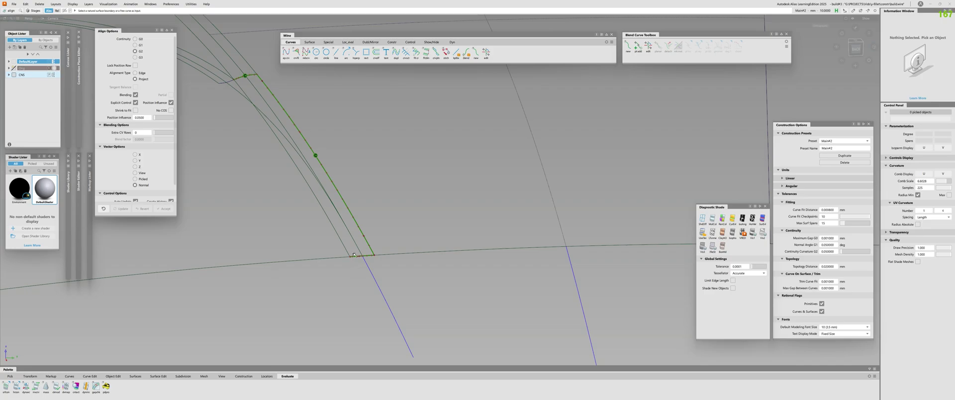
Examine the project-aligned strip's side edge and both ends against the surrounding surfaces.
{"action": "left_click_drag", "start_coordinate": [322, 254], "coordinate": [323, 219], "text": "alt+shift"}
{"action": "key", "text": "space"}
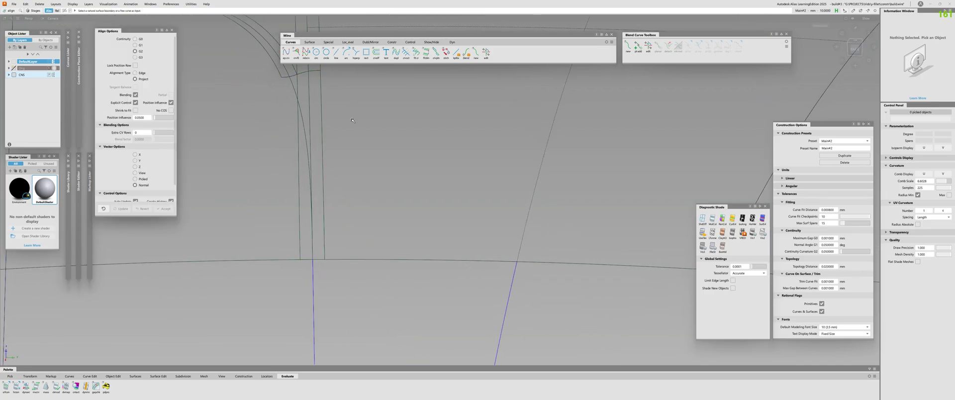
{"action": "middle_click_drag", "start_coordinate": [329, 117], "coordinate": [344, 288], "text": "alt+shift"}
{"action": "key", "text": "c"}
{"action": "middle_click_drag", "start_coordinate": [403, 247], "coordinate": [368, 174], "text": "alt+shift"}
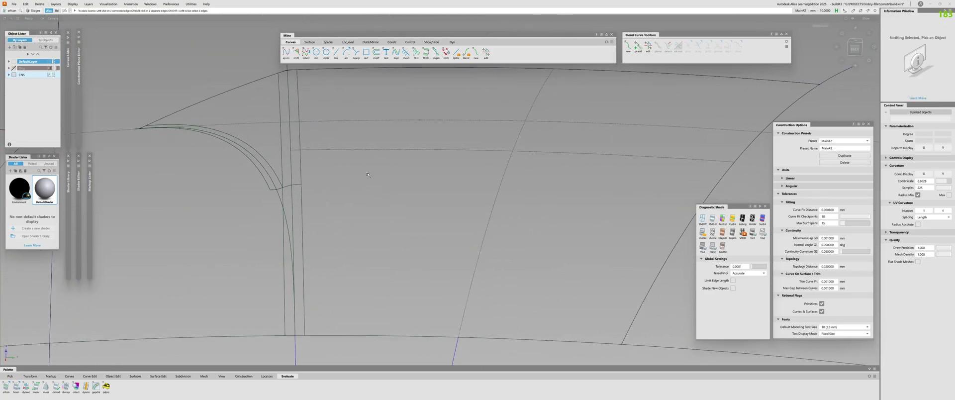
{"action": "key", "text": "t"}
{"action": "left_click", "coordinate": [367, 201]}
{"action": "left_click_drag", "start_coordinate": [362, 214], "coordinate": [313, 231], "text": "alt+shift"}
{"action": "key", "text": "Escape"}
{"action": "right_click_drag", "start_coordinate": [313, 230], "coordinate": [207, 242], "text": "alt+shift"}
{"action": "left_click_drag", "start_coordinate": [208, 243], "coordinate": [204, 221], "text": "alt+shift"}
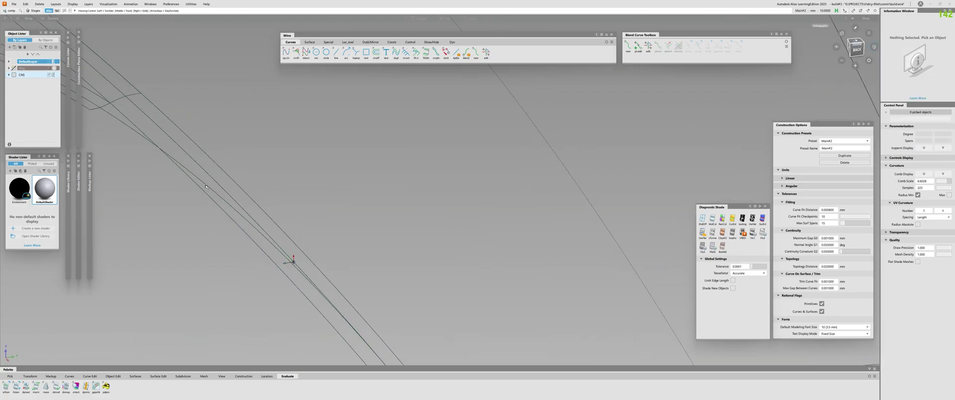
{"action": "right_click_drag", "start_coordinate": [205, 221], "coordinate": [234, 212], "text": "alt+shift"}
Check surface continuity along the strip's aligned long edge and at its joint with the upper strip.
{"action": "key", "text": "c"}
{"action": "left_click", "coordinate": [159, 191]}
{"action": "left_click", "coordinate": [219, 209]}
{"action": "left_click_drag", "start_coordinate": [238, 212], "coordinate": [271, 224], "text": "alt+shift"}
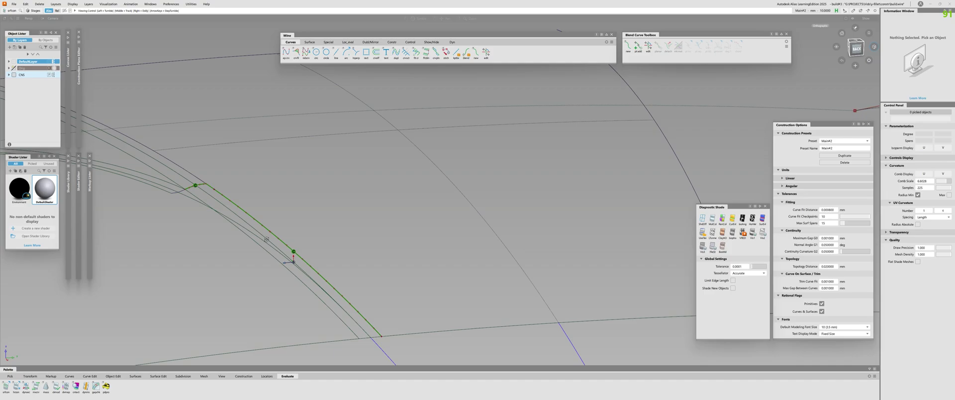
{"action": "right_click_drag", "start_coordinate": [271, 224], "coordinate": [296, 226], "text": "alt+shift"}
{"action": "middle_click_drag", "start_coordinate": [296, 226], "coordinate": [371, 226], "text": "alt+shift"}
{"action": "left_click_drag", "start_coordinate": [371, 226], "coordinate": [327, 245], "text": "alt+shift"}
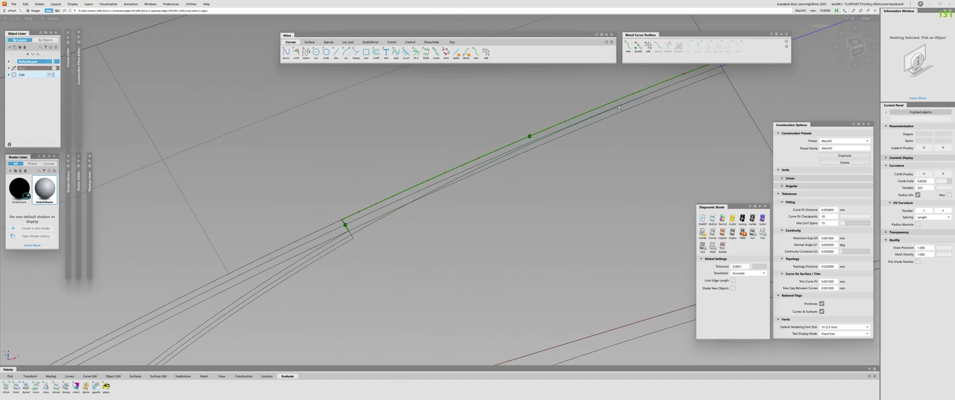
Extend the neighbouring narrow strip from its lower end to just past the main surface's cross line.
{"action": "left_click_drag", "start_coordinate": [618, 106], "coordinate": [285, 240], "text": "alt+shift"}
{"action": "left_click_drag", "start_coordinate": [225, 244], "coordinate": [143, 277], "text": "alt+shift"}
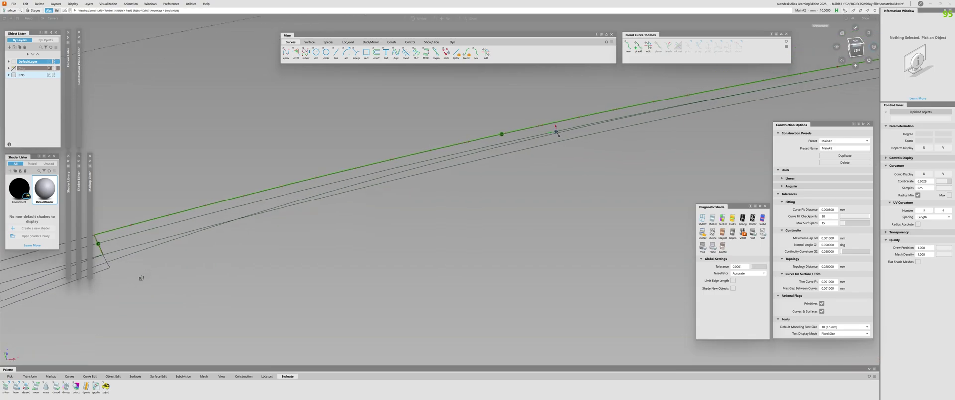
{"action": "right_click_drag", "start_coordinate": [143, 277], "coordinate": [160, 275], "text": "alt+shift"}
{"action": "left_click_drag", "start_coordinate": [160, 275], "coordinate": [255, 241], "text": "alt+shift"}
{"action": "middle_click_drag", "start_coordinate": [256, 241], "coordinate": [225, 214], "text": "alt+shift"}
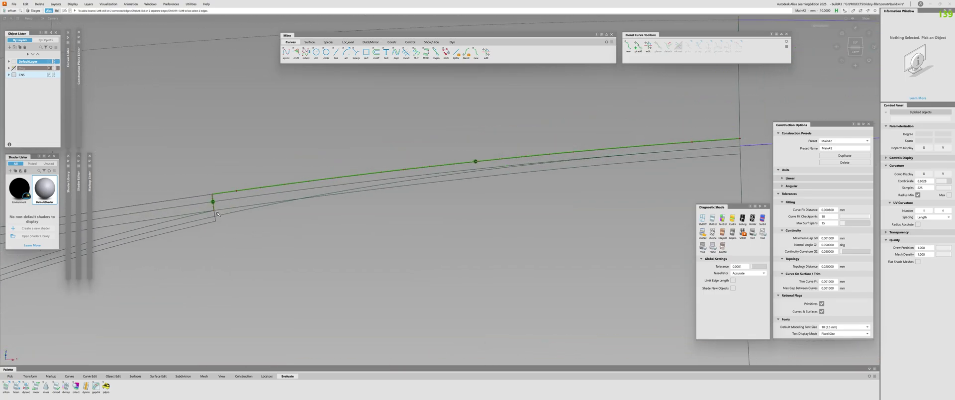
{"action": "left_click_drag", "start_coordinate": [214, 215], "coordinate": [945, 171]}
{"action": "middle_click_drag", "start_coordinate": [468, 203], "coordinate": [466, 227], "text": "alt+shift"}
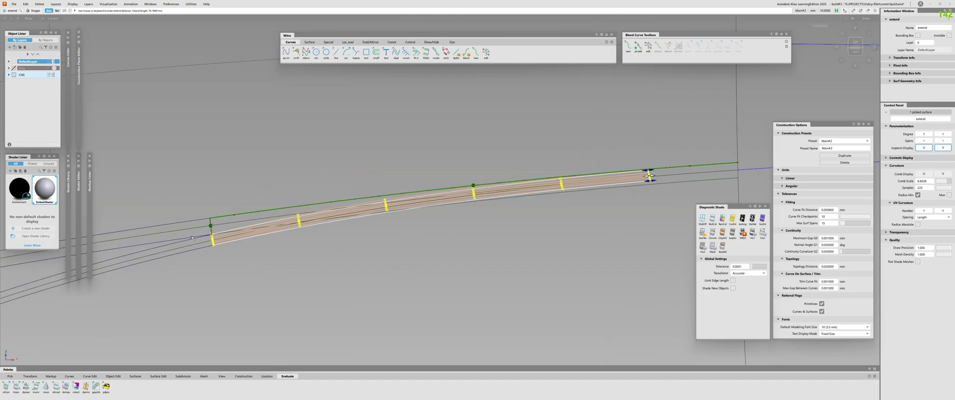
{"action": "left_click_drag", "start_coordinate": [273, 226], "coordinate": [252, 244], "text": "alt+shift"}
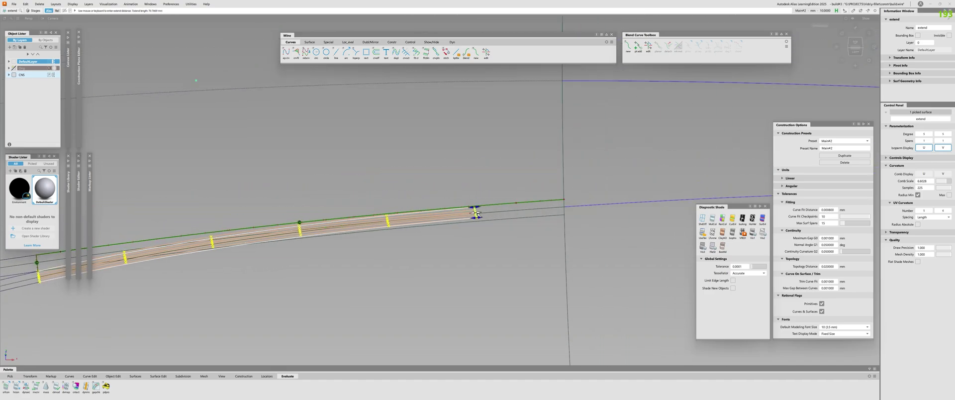
{"action": "left_click_drag", "start_coordinate": [477, 213], "coordinate": [581, 204]}
{"action": "left_click", "coordinate": [553, 240]}
{"action": "left_click_drag", "start_coordinate": [553, 239], "coordinate": [541, 269], "text": "alt+shift"}
Examine the extended strip's control vertices in plan view against the cross line and neighbouring strips.
{"action": "left_click", "coordinate": [857, 47]}
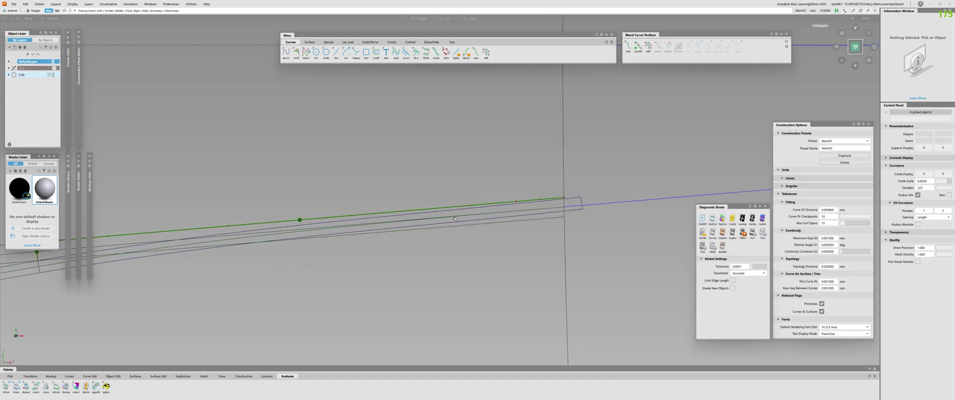
{"action": "right_click_drag", "start_coordinate": [455, 218], "coordinate": [446, 206], "text": "alt+shift"}
{"action": "left_click", "coordinate": [389, 205]}
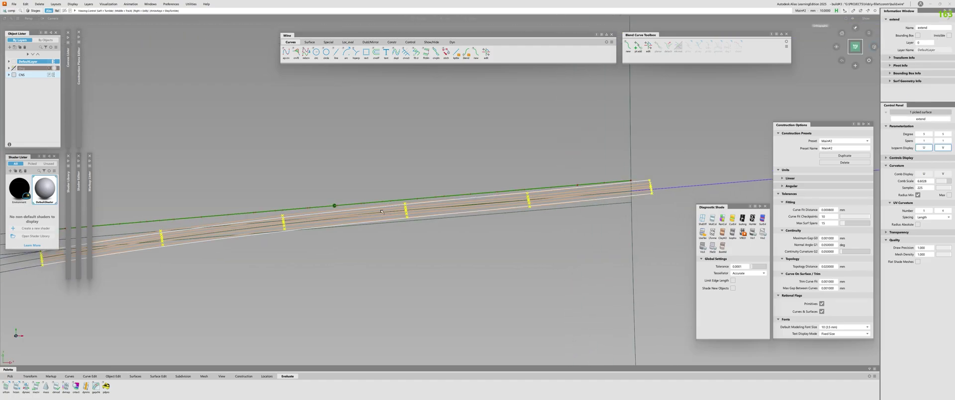
{"action": "middle_click_drag", "start_coordinate": [315, 213], "coordinate": [303, 229], "text": "alt+shift"}
{"action": "right_click_drag", "start_coordinate": [303, 229], "coordinate": [350, 209], "text": "alt+shift"}
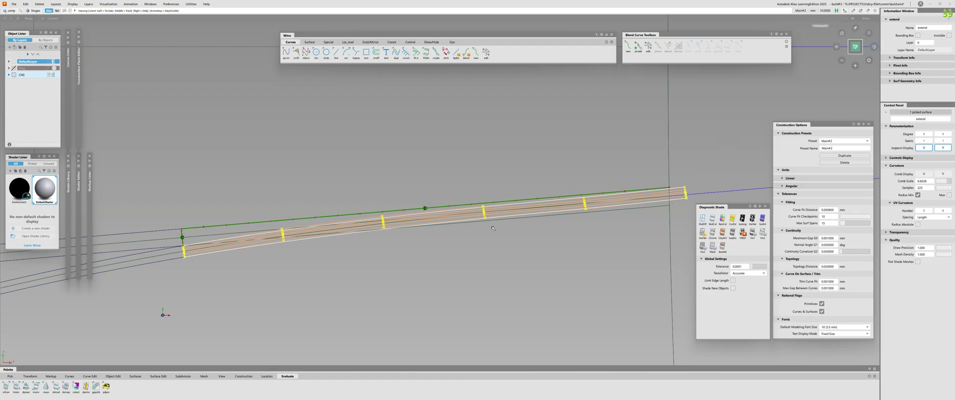
{"action": "middle_click_drag", "start_coordinate": [454, 224], "coordinate": [380, 233], "text": "alt+shift"}
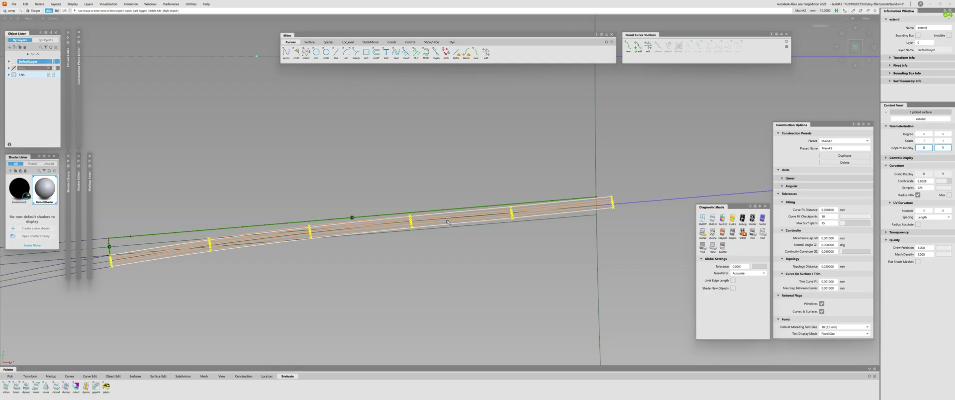
{"action": "right_click_drag", "start_coordinate": [447, 221], "coordinate": [536, 215], "text": "alt+shift"}
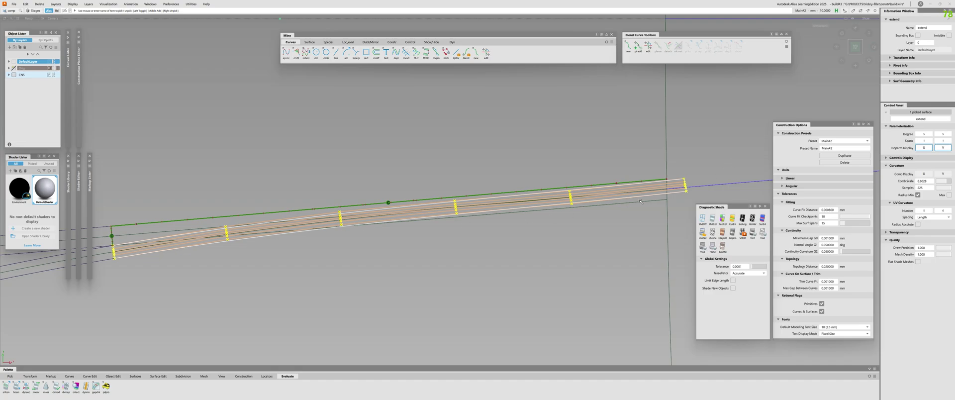
{"action": "left_click_drag", "start_coordinate": [641, 204], "coordinate": [427, 230], "text": "alt+shift"}
{"action": "right_click_drag", "start_coordinate": [427, 230], "coordinate": [351, 233], "text": "alt+shift"}
{"action": "middle_click_drag", "start_coordinate": [351, 234], "coordinate": [486, 244], "text": "alt+shift"}
{"action": "right_click_drag", "start_coordinate": [486, 243], "coordinate": [600, 211], "text": "alt+shift"}
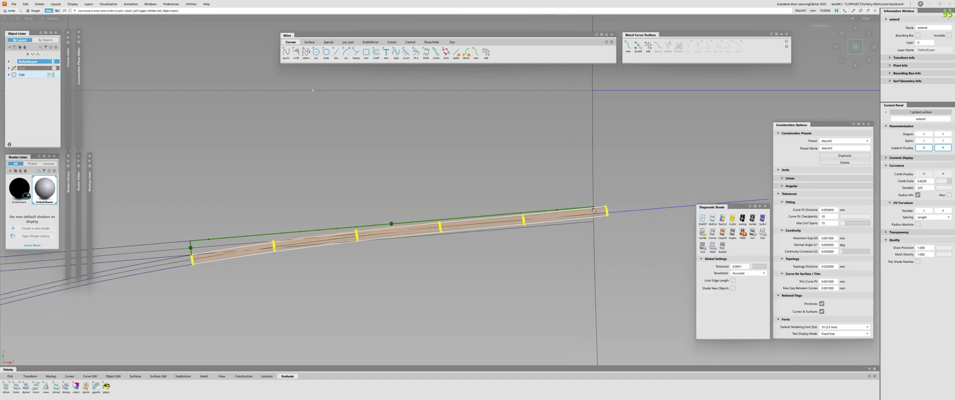
Examine the extended strip's curvature and control vertex flow from oblique angles, from its upper joint down to the cross line.
{"action": "mouse_move", "coordinate": [596, 219]}
{"action": "left_mouse_down", "text": "alt+shift"}
{"action": "mouse_move", "coordinate": [486, 243]}
{"action": "mouse_move", "coordinate": [512, 243]}
{"action": "mouse_move", "coordinate": [465, 222]}
{"action": "mouse_move", "coordinate": [380, 223]}
{"action": "mouse_move", "coordinate": [438, 224]}
{"action": "mouse_move", "coordinate": [470, 248]}
{"action": "mouse_move", "coordinate": [391, 203]}
{"action": "left_mouse_up", "text": "alt+shift"}
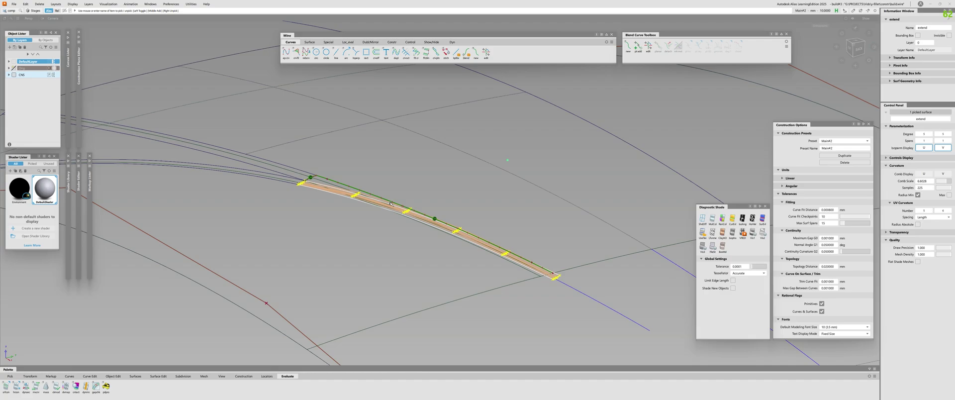
{"action": "mouse_move", "coordinate": [459, 244]}
{"action": "left_mouse_down", "text": "alt+shift"}
{"action": "mouse_move", "coordinate": [482, 261]}
{"action": "mouse_move", "coordinate": [239, 159]}
{"action": "mouse_move", "coordinate": [297, 135]}
{"action": "mouse_move", "coordinate": [347, 176]}
{"action": "left_mouse_up", "text": "alt+shift"}
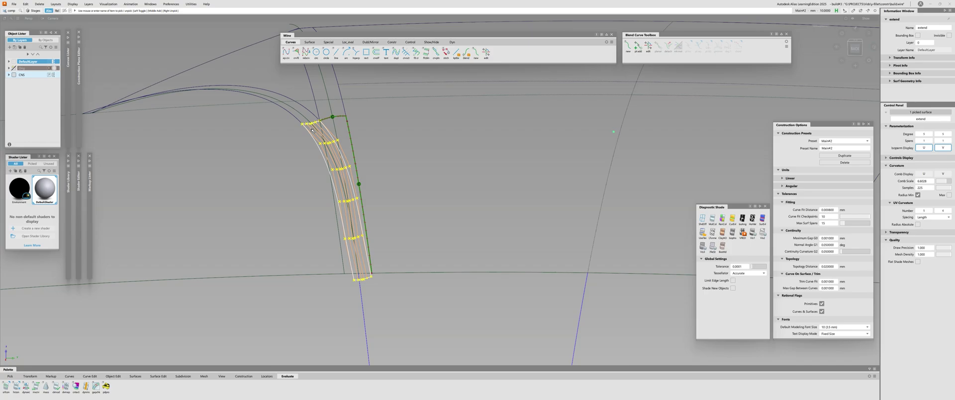
{"action": "left_click_drag", "start_coordinate": [347, 189], "coordinate": [351, 229], "text": "alt+shift"}
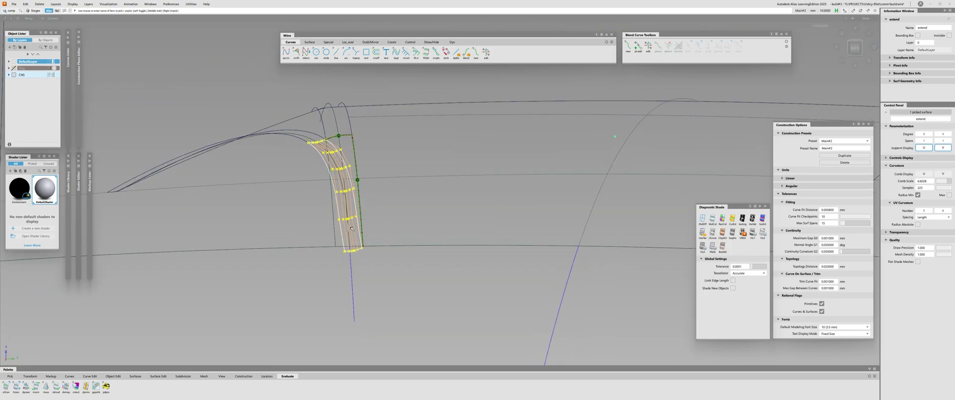
{"action": "left_click_drag", "start_coordinate": [339, 254], "coordinate": [331, 156], "text": "alt+shift"}
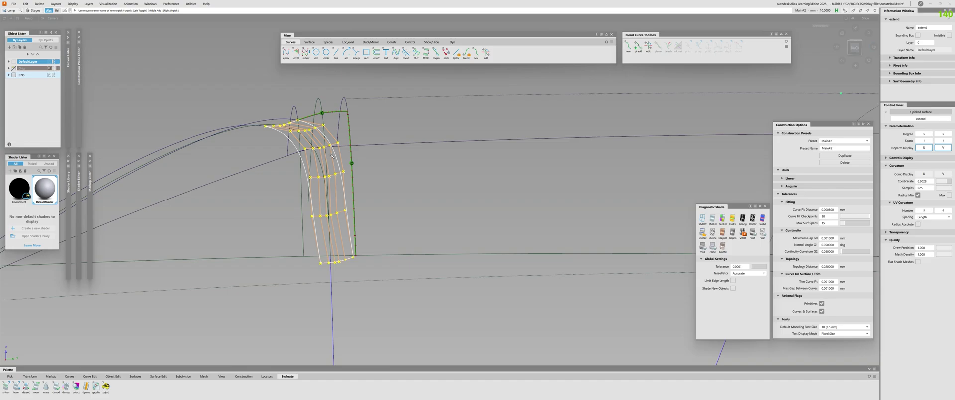
{"action": "left_click_drag", "start_coordinate": [353, 234], "coordinate": [372, 296], "text": "alt+shift"}
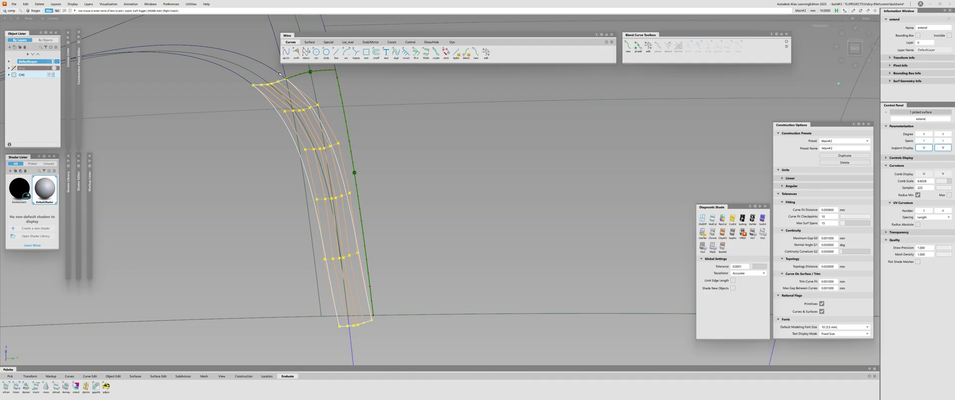
{"action": "left_click_drag", "start_coordinate": [299, 101], "coordinate": [315, 111], "text": "alt+shift"}
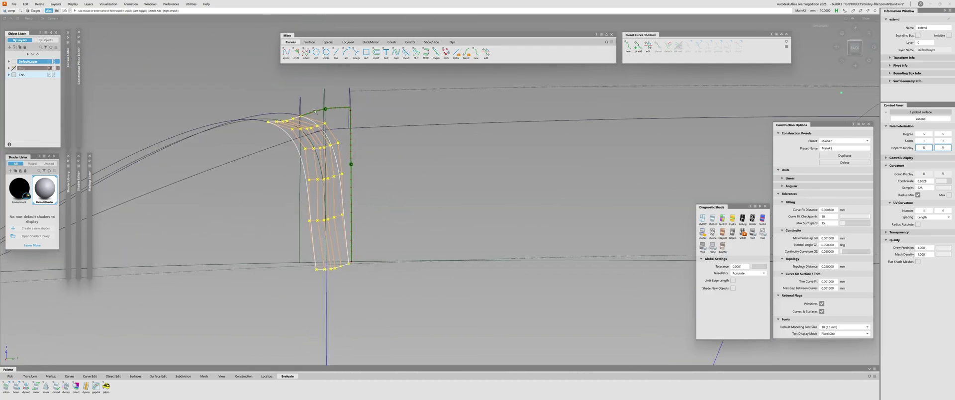
{"action": "left_click_drag", "start_coordinate": [369, 284], "coordinate": [306, 149], "text": "alt+shift"}
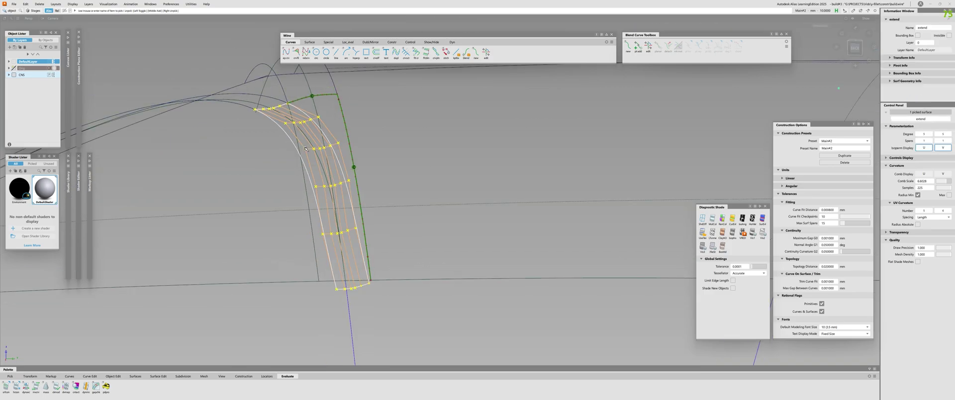
Delete the extended strip and extend a short separate patch from the lower end edge at the cross line.
{"action": "key", "text": "Delete"}
{"action": "left_click_drag", "start_coordinate": [306, 148], "coordinate": [442, 263], "text": "alt+shift"}
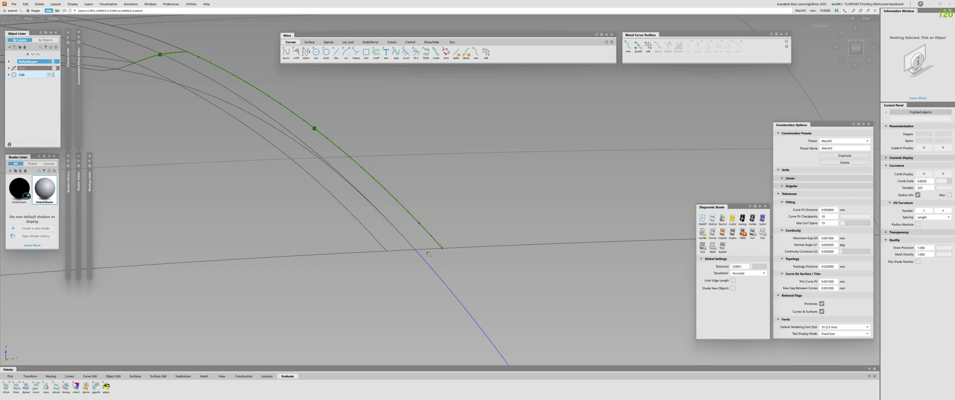
{"action": "left_click", "coordinate": [428, 251]}
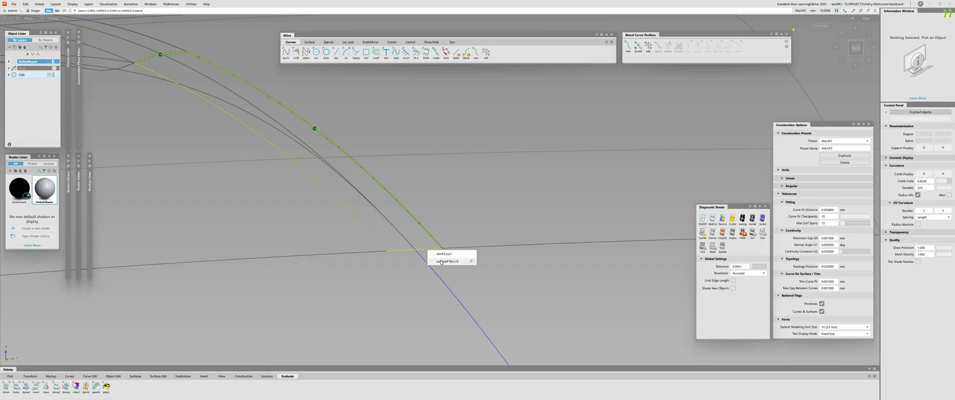
{"action": "left_click", "coordinate": [441, 261]}
{"action": "left_click_drag", "start_coordinate": [358, 263], "coordinate": [554, 326], "text": "alt+shift"}
{"action": "left_click_drag", "start_coordinate": [413, 252], "coordinate": [415, 253]}
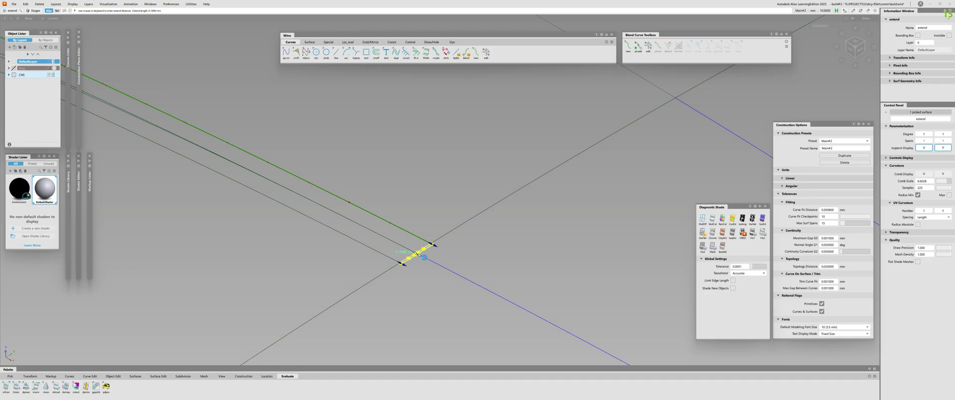
{"action": "left_click_drag", "start_coordinate": [501, 313], "coordinate": [518, 326]}
{"action": "left_click_drag", "start_coordinate": [490, 268], "coordinate": [420, 250], "text": "alt+shift"}
Align the short patch to the main surface with the Project alignment type, using the Z axis as projection vector.
{"action": "key", "text": "ctrl+a"}
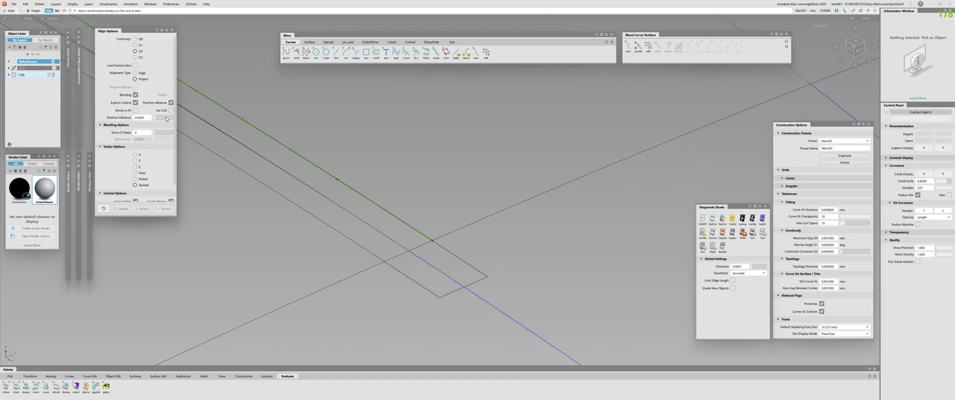
{"action": "left_click", "coordinate": [483, 279]}
{"action": "left_click", "coordinate": [492, 306]}
{"action": "left_click_drag", "start_coordinate": [488, 321], "coordinate": [920, 276], "text": "alt+shift"}
{"action": "left_click_drag", "start_coordinate": [470, 295], "coordinate": [254, 330], "text": "alt+shift"}
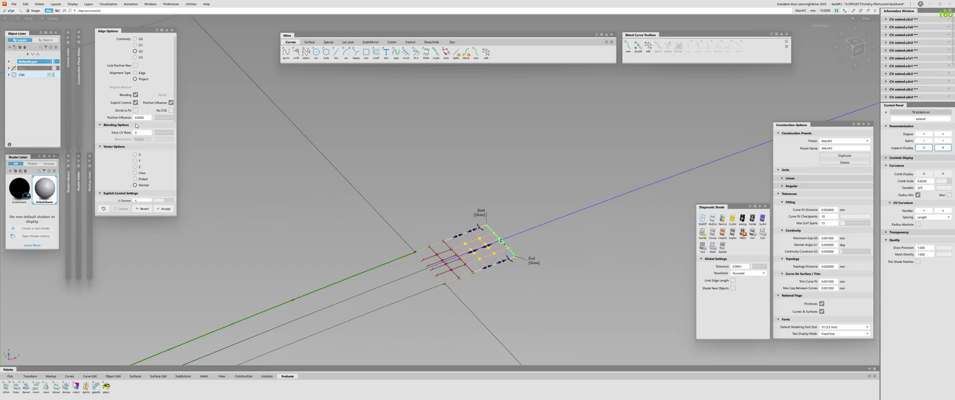
{"action": "left_click", "coordinate": [134, 167]}
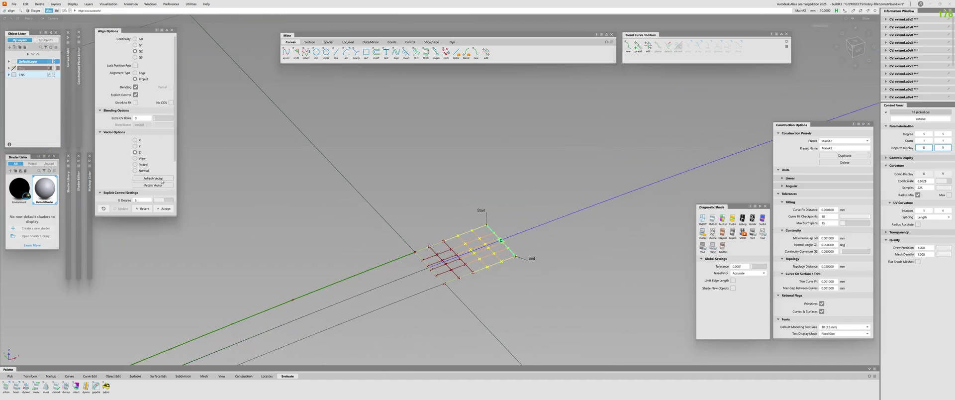
{"action": "left_click_drag", "start_coordinate": [477, 286], "coordinate": [427, 244], "text": "alt+shift"}
Display the aligned patch's control vertices and check its position relative to the strips above it.
{"action": "key", "text": "c"}
{"action": "right_click_drag", "start_coordinate": [443, 236], "coordinate": [413, 243], "text": "alt+shift"}
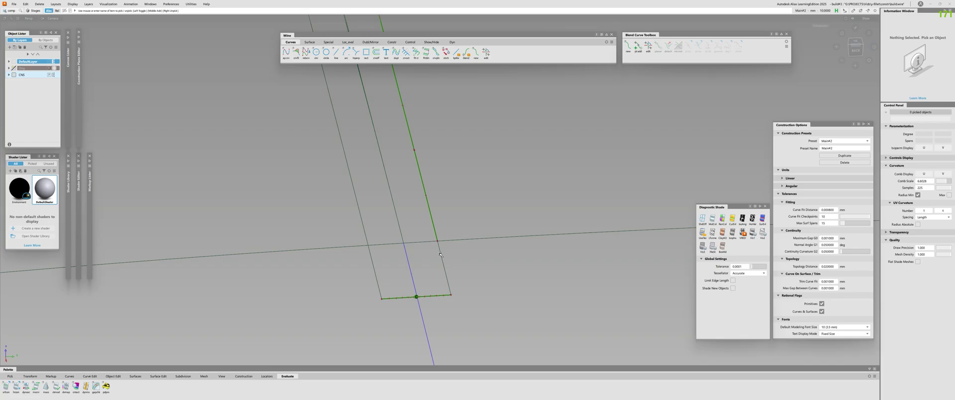
{"action": "left_click", "coordinate": [372, 259]}
{"action": "left_click_drag", "start_coordinate": [338, 234], "coordinate": [391, 171], "text": "alt+shift"}
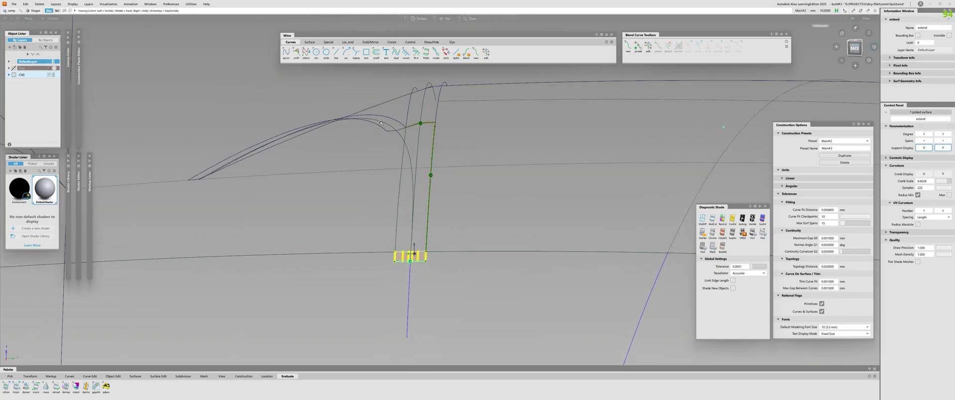
{"action": "left_click_drag", "start_coordinate": [380, 122], "coordinate": [397, 187], "text": "alt+shift"}
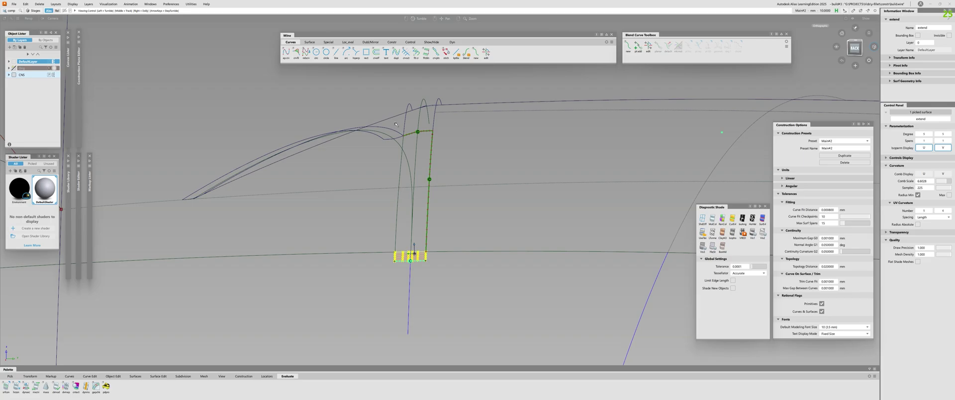
{"action": "left_click_drag", "start_coordinate": [396, 123], "coordinate": [528, 284], "text": "alt+shift"}
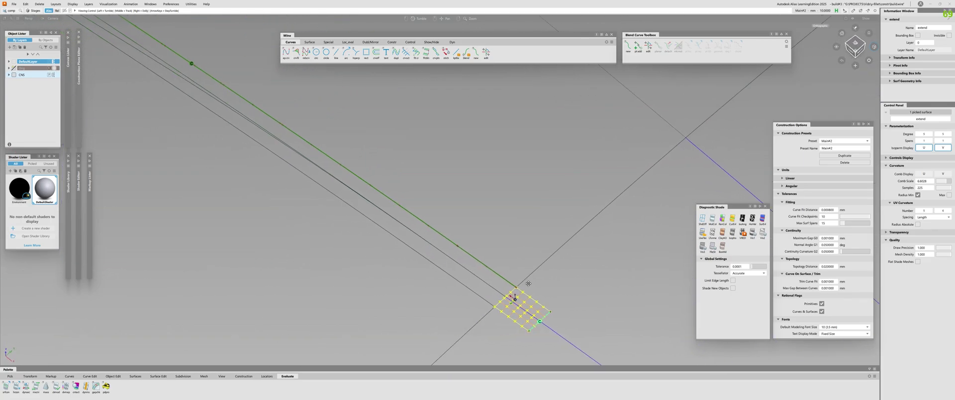
{"action": "middle_click_drag", "start_coordinate": [528, 283], "coordinate": [534, 283], "text": "alt+shift"}
{"action": "left_click", "coordinate": [532, 283]}
Create a blend curve from the patch's corner at the cross line up to the corner of the upper strip's end.
{"action": "left_click", "coordinate": [476, 53]}
{"action": "left_click", "coordinate": [522, 287]}
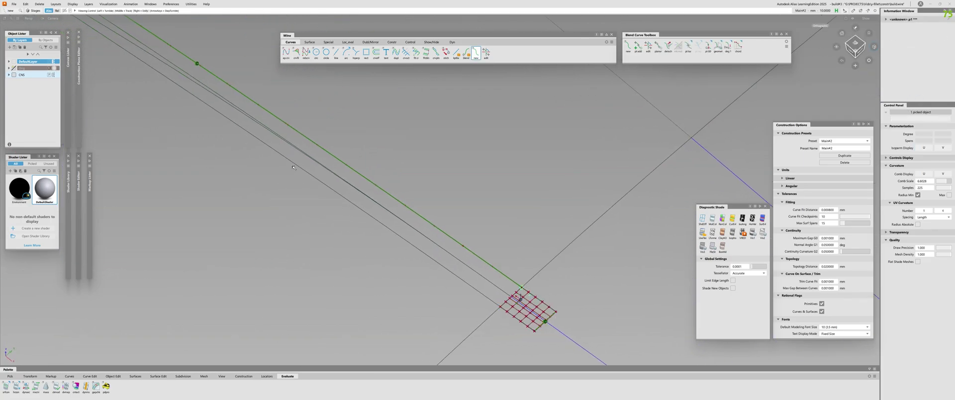
{"action": "left_click_drag", "start_coordinate": [293, 168], "coordinate": [269, 124], "text": "alt+shift"}
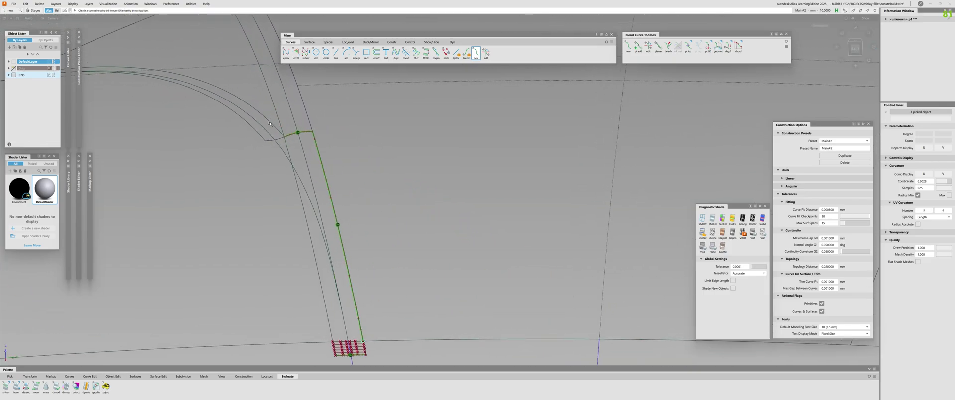
{"action": "left_click", "coordinate": [269, 124]}
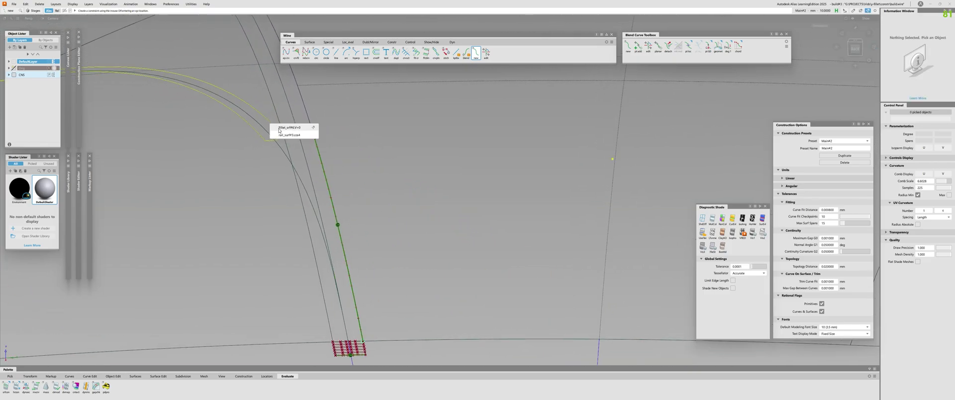
{"action": "left_click", "coordinate": [314, 129]}
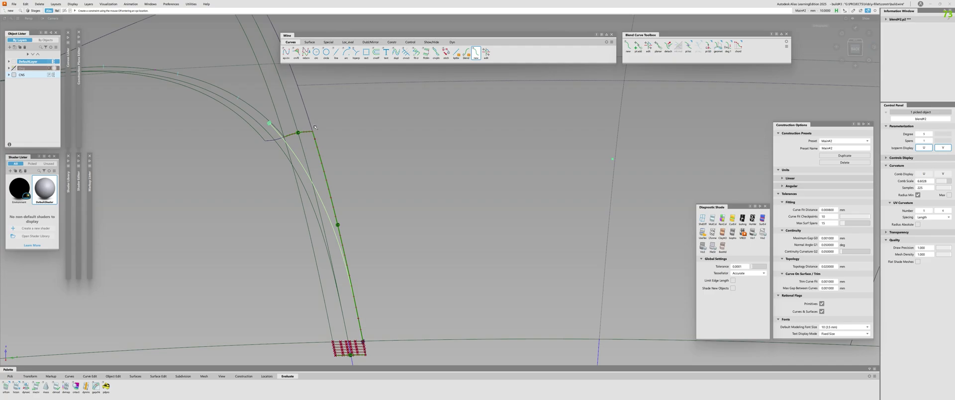
{"action": "left_click", "coordinate": [325, 186]}
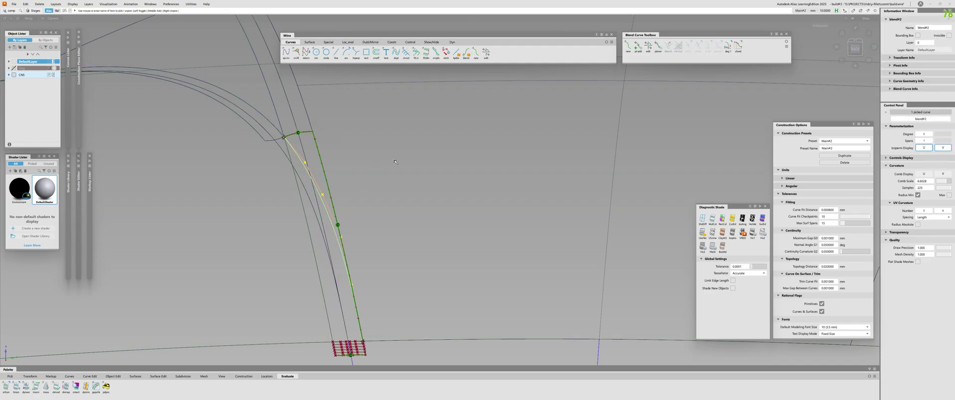
Select both end constraints of the blend curve and change their direction to geometric.
{"action": "left_click", "coordinate": [676, 92]}
{"action": "left_click_drag", "start_coordinate": [250, 109], "coordinate": [304, 151]}
{"action": "left_click_drag", "start_coordinate": [302, 291], "coordinate": [376, 354], "text": "shift"}
{"action": "left_click", "coordinate": [717, 47]}
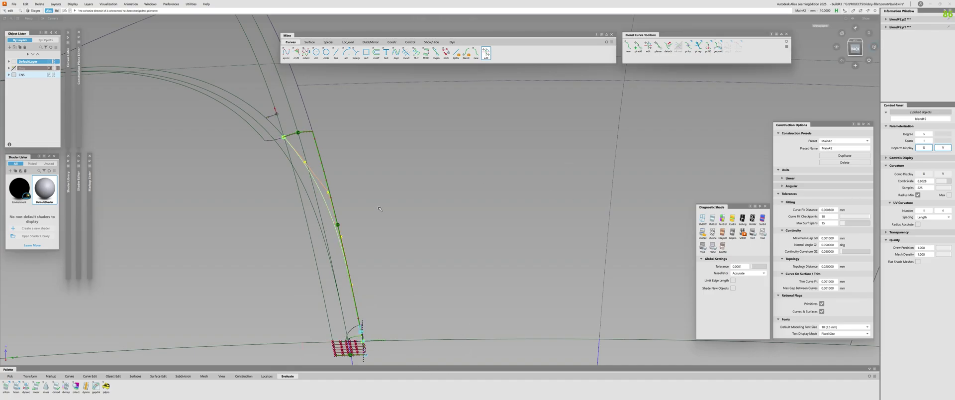
Build a one-rail surface that sweeps the upper strip's end edge along the blend curve in Parallel sweep mode.
{"action": "left_click_drag", "start_coordinate": [310, 226], "coordinate": [284, 152], "text": "alt+shift"}
{"action": "left_click_drag", "start_coordinate": [297, 105], "coordinate": [382, 122], "text": "alt+shift"}
{"action": "key", "text": "r"}
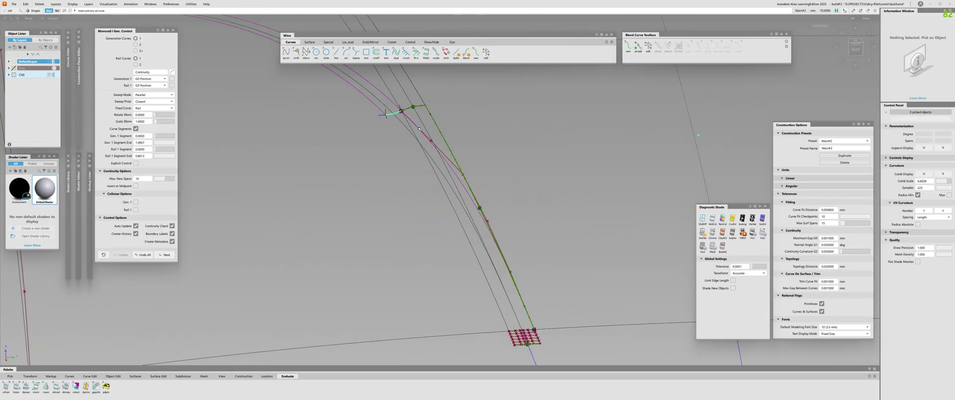
{"action": "left_click", "coordinate": [419, 129]}
Examine the new rail surface's control vertex flow from its upper joint down to the patch at the cross line.
{"action": "left_click_drag", "start_coordinate": [419, 128], "coordinate": [438, 253], "text": "alt+shift"}
{"action": "right_click_drag", "start_coordinate": [438, 254], "coordinate": [489, 271], "text": "alt+shift"}
{"action": "left_click_drag", "start_coordinate": [490, 271], "coordinate": [475, 276], "text": "alt+shift"}
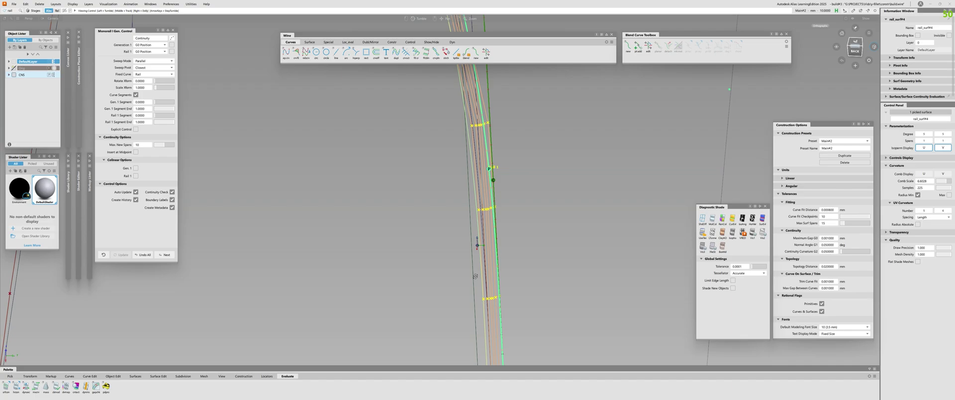
{"action": "right_click_drag", "start_coordinate": [475, 276], "coordinate": [612, 304], "text": "alt+shift"}
{"action": "left_click_drag", "start_coordinate": [611, 304], "coordinate": [228, 226], "text": "alt+shift"}
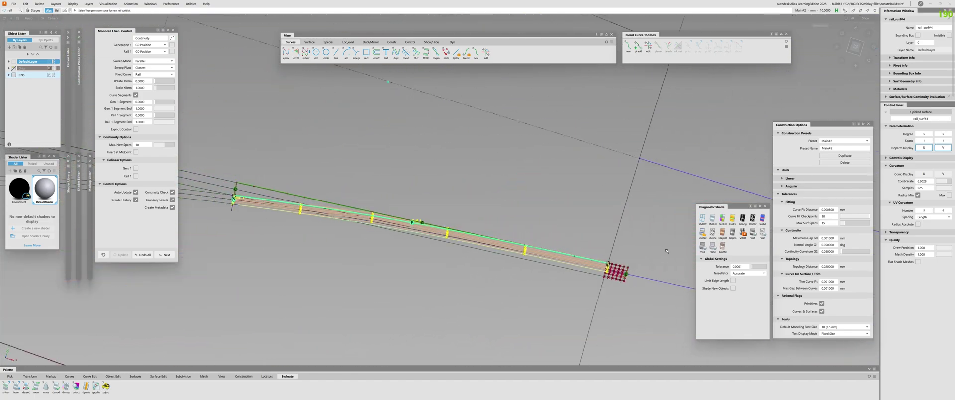
{"action": "left_click_drag", "start_coordinate": [285, 189], "coordinate": [517, 304], "text": "alt+shift"}
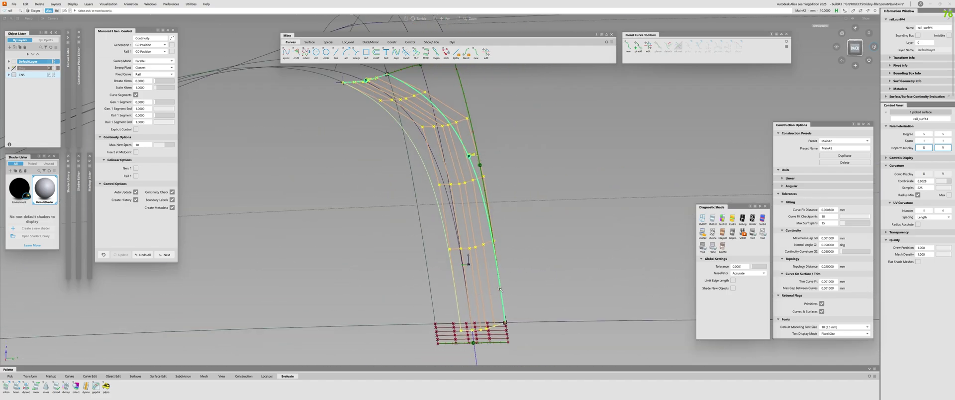
{"action": "left_click_drag", "start_coordinate": [479, 194], "coordinate": [495, 213], "text": "alt+shift"}
Delete the rail surface's construction history and deselect the surface.
{"action": "left_click", "coordinate": [492, 110]}
{"action": "left_click_drag", "start_coordinate": [483, 243], "coordinate": [463, 248], "text": "ctrl+shift"}
{"action": "left_click", "coordinate": [434, 230]}
{"action": "left_click_drag", "start_coordinate": [397, 271], "coordinate": [416, 274], "text": "alt+shift"}
{"action": "key", "text": "ctrl+h"}
{"action": "key", "text": "Return"}
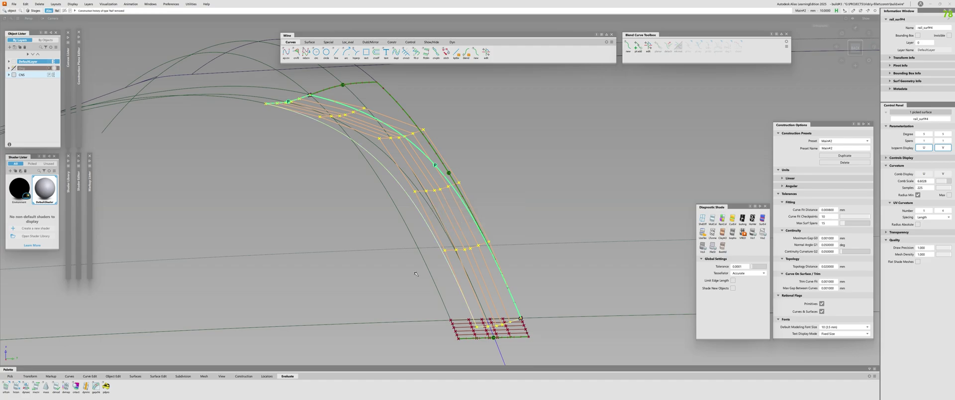
{"action": "left_click", "coordinate": [416, 274]}
{"action": "middle_click_drag", "start_coordinate": [415, 274], "coordinate": [384, 212], "text": "alt+shift"}
{"action": "right_click_drag", "start_coordinate": [384, 212], "coordinate": [497, 269], "text": "alt+shift"}
{"action": "mouse_move", "coordinate": [497, 268]}
{"action": "left_mouse_down", "text": "alt+shift"}
{"action": "mouse_move", "coordinate": [546, 307]}
{"action": "mouse_move", "coordinate": [508, 274]}
{"action": "left_mouse_up", "text": "alt+shift"}
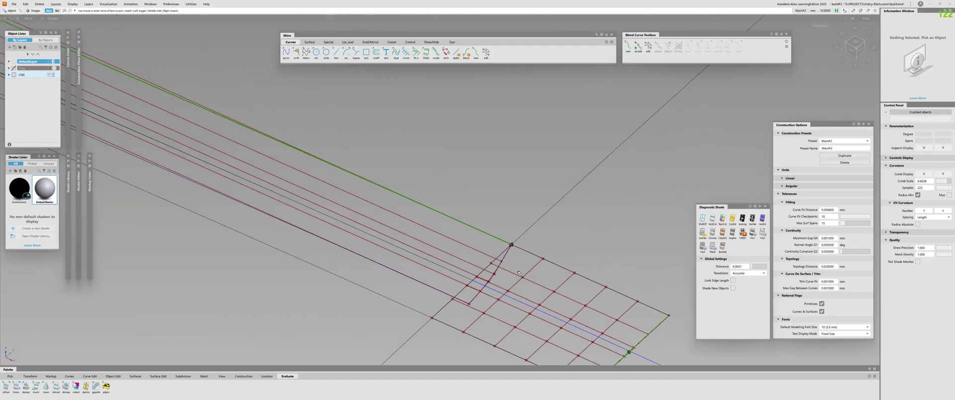
Align the rail surface's lower end edge to the patch edge at the cross line with G2 continuity.
{"action": "key", "text": "ctrl+a"}
{"action": "left_click", "coordinate": [495, 275]}
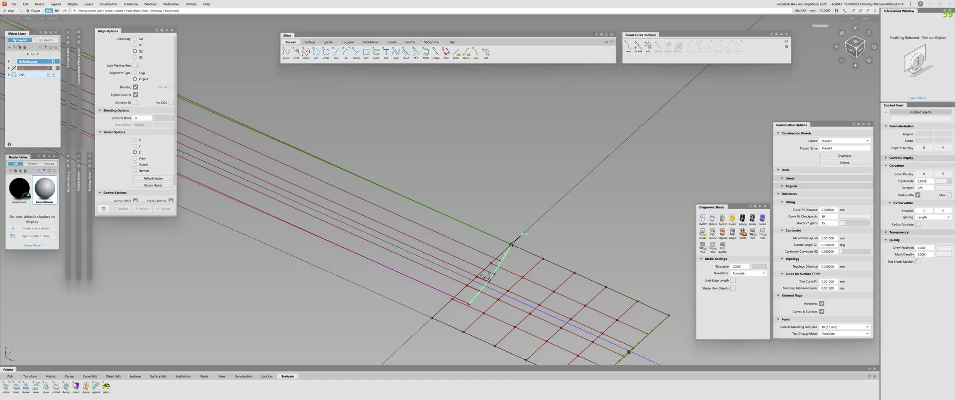
{"action": "left_click_drag", "start_coordinate": [486, 274], "coordinate": [457, 272], "text": "alt+shift"}
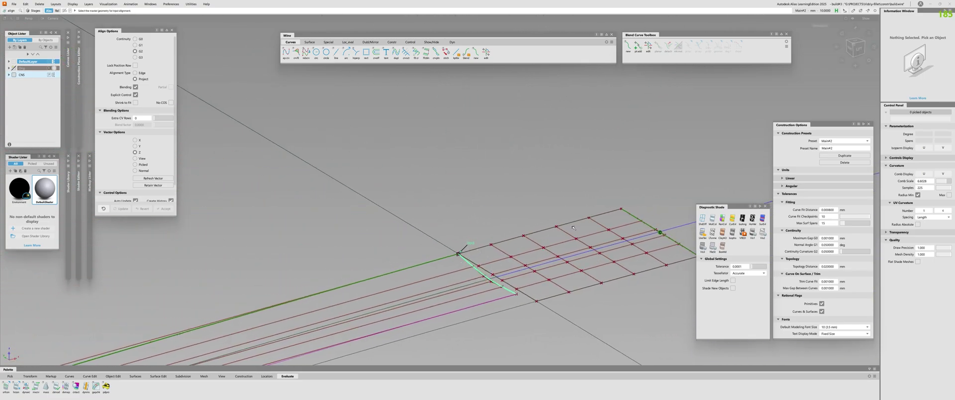
{"action": "left_click", "coordinate": [488, 273]}
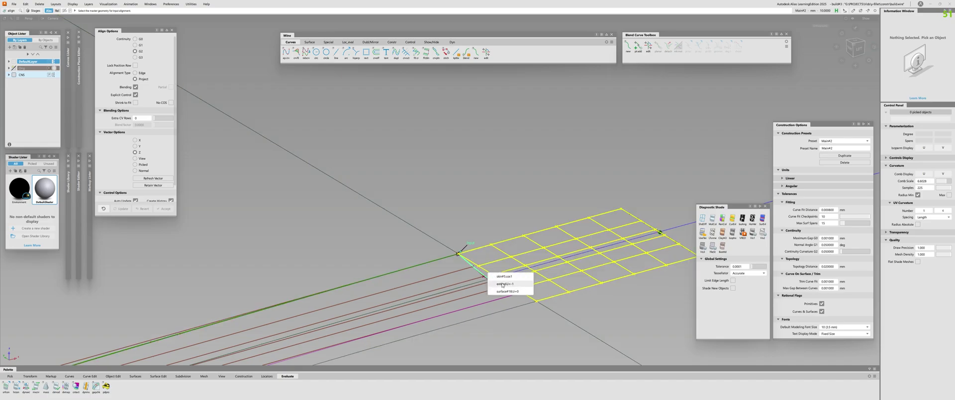
{"action": "left_click", "coordinate": [502, 285]}
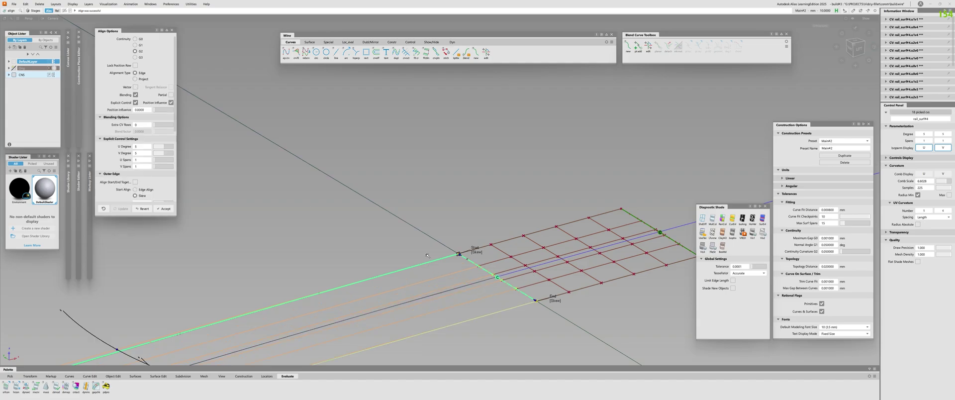
Enable the Partial option for the lower alignment and change its start from skew to Edge Align.
{"action": "left_click_drag", "start_coordinate": [479, 233], "coordinate": [266, 250], "text": "alt+shift"}
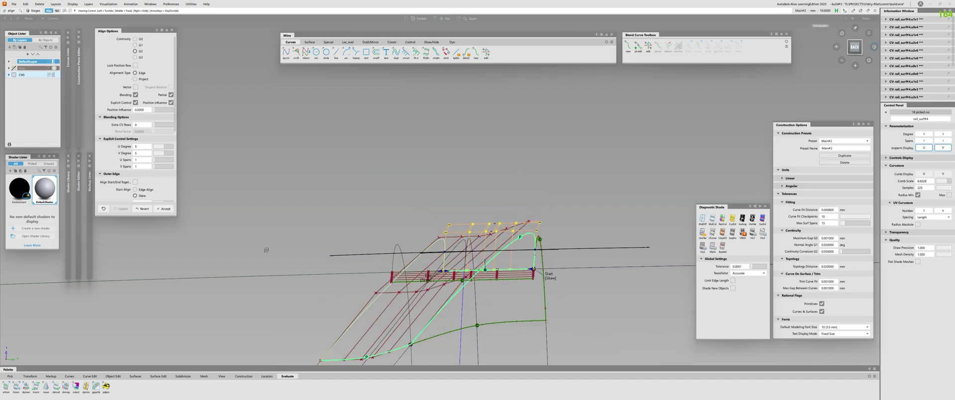
{"action": "right_click_drag", "start_coordinate": [292, 263], "coordinate": [398, 251], "text": "alt+shift"}
{"action": "left_click_drag", "start_coordinate": [397, 251], "coordinate": [423, 240], "text": "alt+shift"}
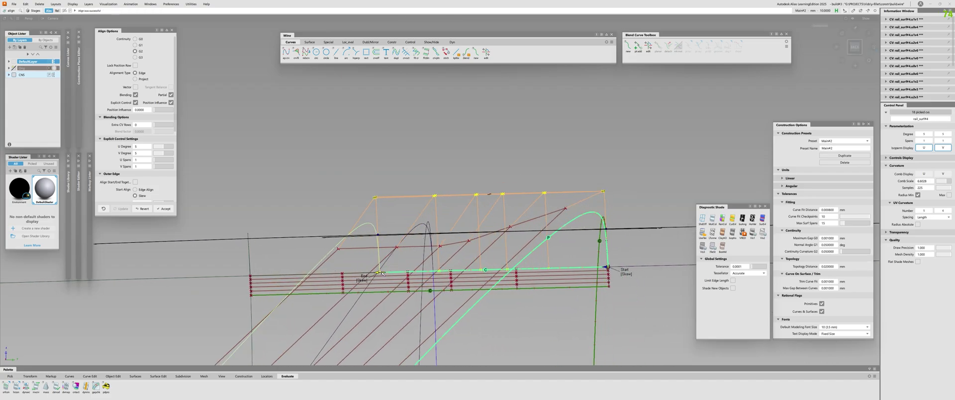
{"action": "left_click_drag", "start_coordinate": [405, 265], "coordinate": [463, 271], "text": "alt+shift"}
{"action": "middle_click_drag", "start_coordinate": [463, 271], "coordinate": [399, 271], "text": "alt+shift"}
{"action": "right_click_drag", "start_coordinate": [399, 270], "coordinate": [469, 290], "text": "alt+shift"}
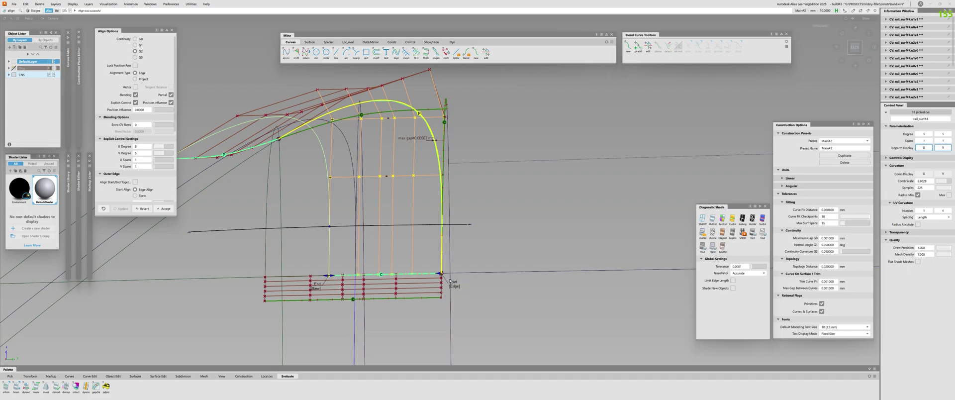
Set the lower alignment's position influence to 0.1.
{"action": "left_click_drag", "start_coordinate": [450, 281], "coordinate": [358, 277], "text": "alt+shift"}
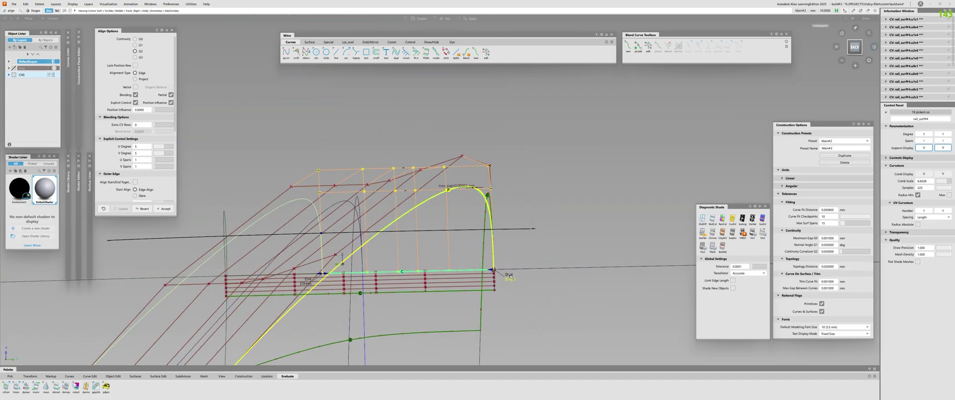
{"action": "right_click_drag", "start_coordinate": [510, 276], "coordinate": [540, 309], "text": "alt+shift"}
{"action": "right_click_drag", "start_coordinate": [563, 359], "coordinate": [354, 254], "text": "alt+shift"}
{"action": "left_click_drag", "start_coordinate": [353, 255], "coordinate": [433, 251], "text": "alt+shift"}
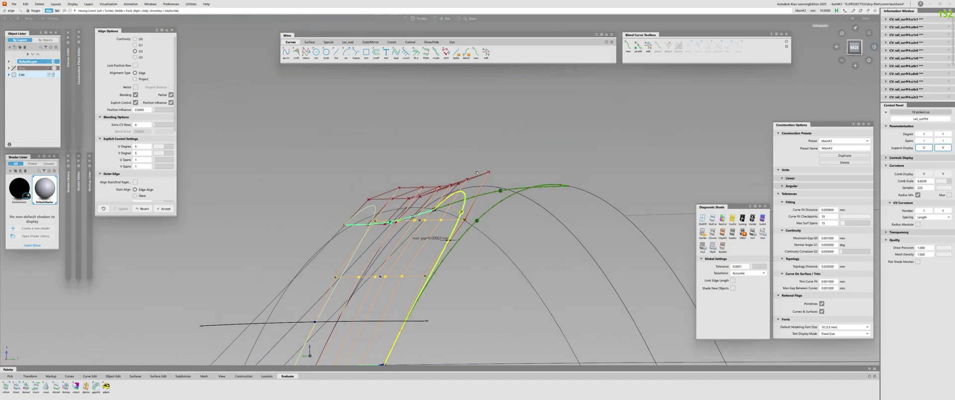
{"action": "left_click_drag", "start_coordinate": [453, 218], "coordinate": [370, 264], "text": "alt+shift"}
{"action": "left_click_drag", "start_coordinate": [459, 246], "coordinate": [429, 293], "text": "alt+shift"}
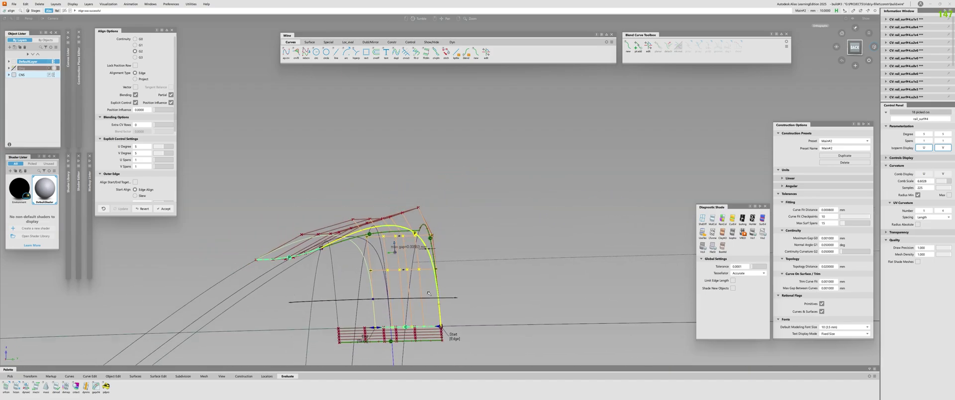
{"action": "left_click_drag", "start_coordinate": [431, 239], "coordinate": [440, 218], "text": "alt+shift"}
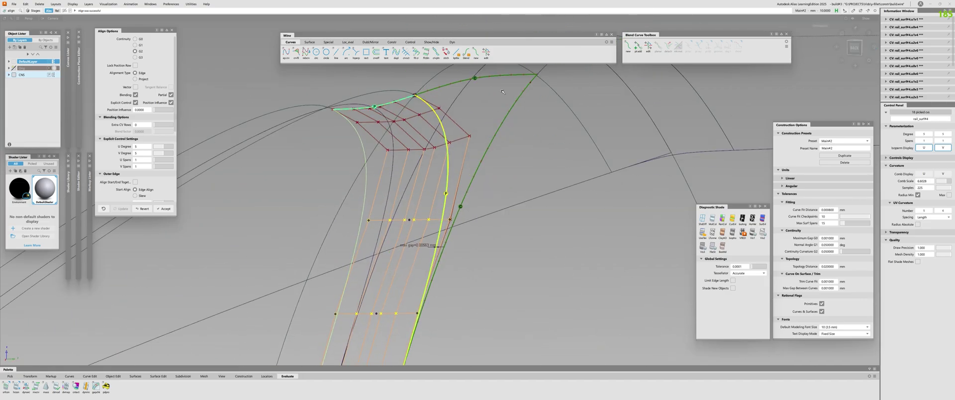
{"action": "left_click_drag", "start_coordinate": [449, 215], "coordinate": [278, 251], "text": "alt+shift"}
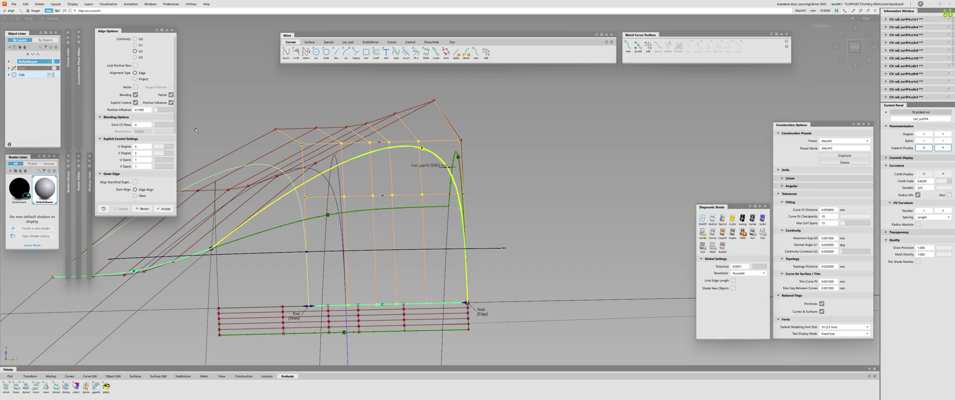
Examine the aligned surface's control vertex flow along its whole length, from the patch up to the upper joint.
{"action": "left_click_drag", "start_coordinate": [196, 131], "coordinate": [357, 191], "text": "alt+shift"}
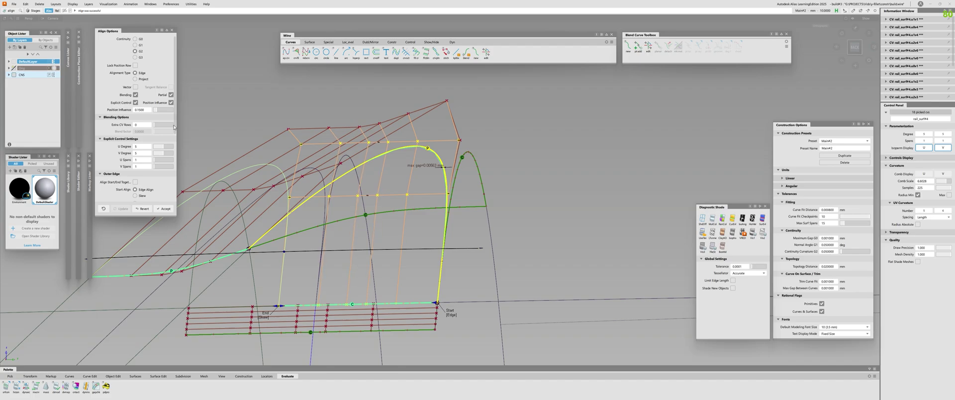
{"action": "left_click_drag", "start_coordinate": [173, 126], "coordinate": [339, 167], "text": "alt+shift"}
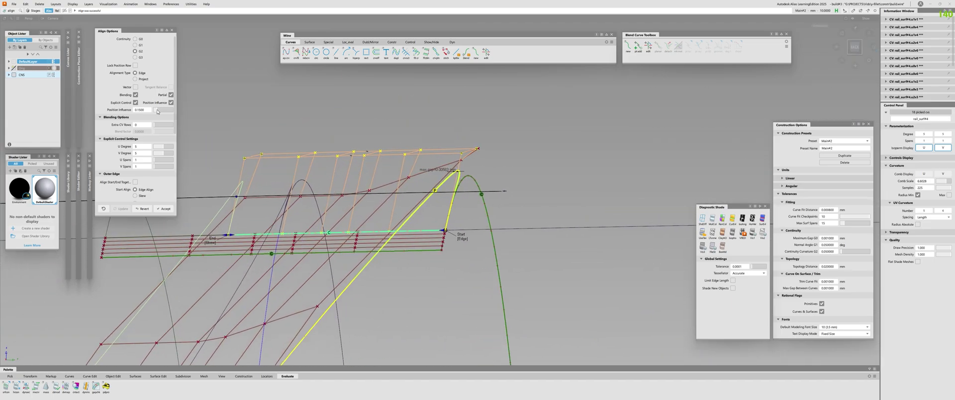
{"action": "left_click_drag", "start_coordinate": [256, 155], "coordinate": [396, 144], "text": "alt+shift"}
{"action": "left_click_drag", "start_coordinate": [461, 184], "coordinate": [420, 232], "text": "alt+shift"}
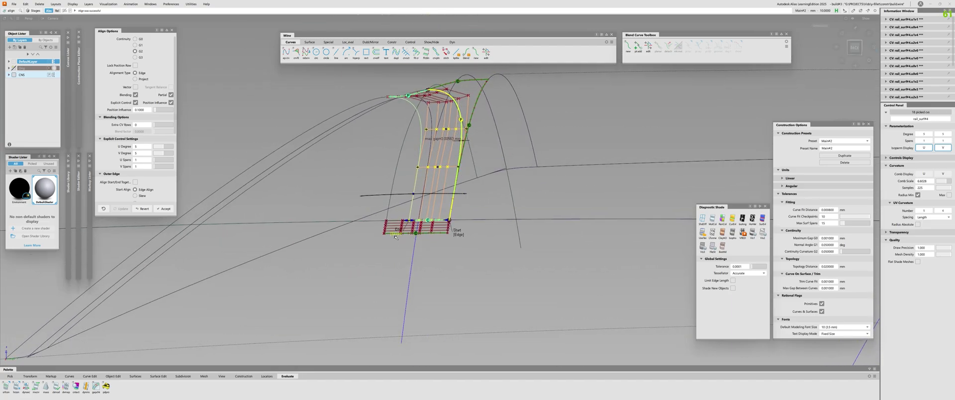
{"action": "left_click_drag", "start_coordinate": [395, 237], "coordinate": [409, 227], "text": "alt+shift"}
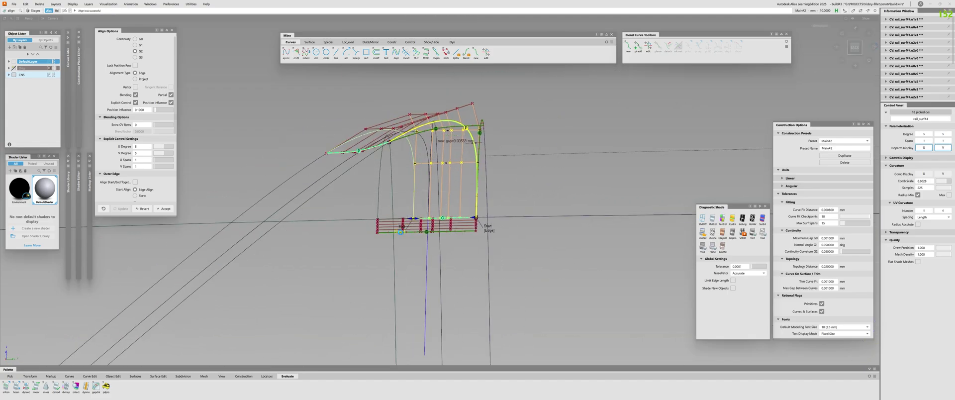
{"action": "left_click_drag", "start_coordinate": [402, 232], "coordinate": [398, 203], "text": "alt+shift"}
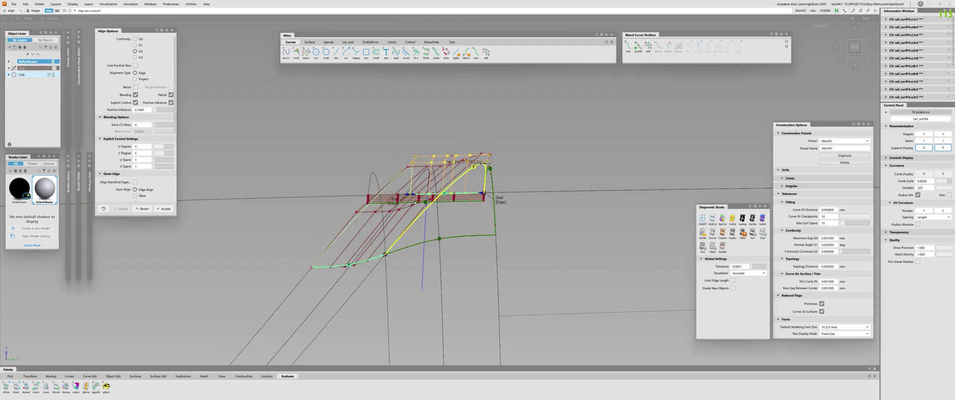
{"action": "left_click_drag", "start_coordinate": [411, 184], "coordinate": [418, 201], "text": "alt+shift"}
{"action": "left_click_drag", "start_coordinate": [592, 292], "coordinate": [572, 165], "text": "alt+shift"}
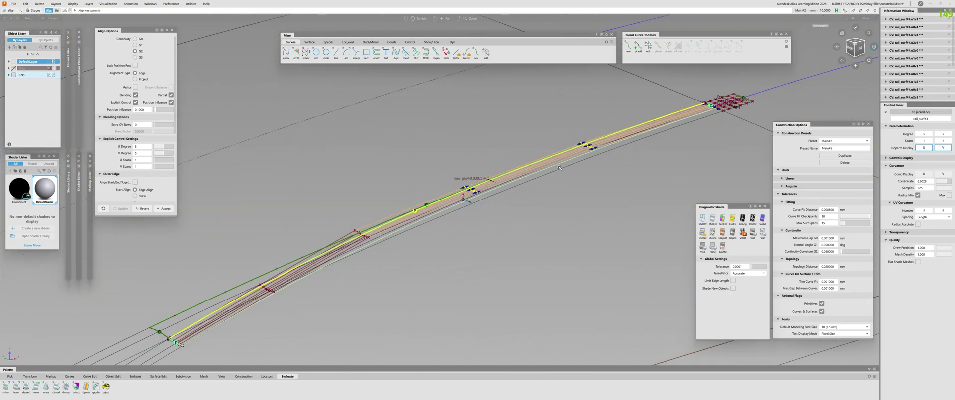
{"action": "right_click_drag", "start_coordinate": [572, 164], "coordinate": [646, 174], "text": "alt+shift"}
{"action": "middle_click_drag", "start_coordinate": [208, 283], "coordinate": [516, 157], "text": "alt+shift"}
{"action": "left_click_drag", "start_coordinate": [516, 156], "coordinate": [303, 247], "text": "alt+shift"}
Align the rail surface's upper end to the adjoining upper strip's edge with G2 continuity.
{"action": "key", "text": "r"}
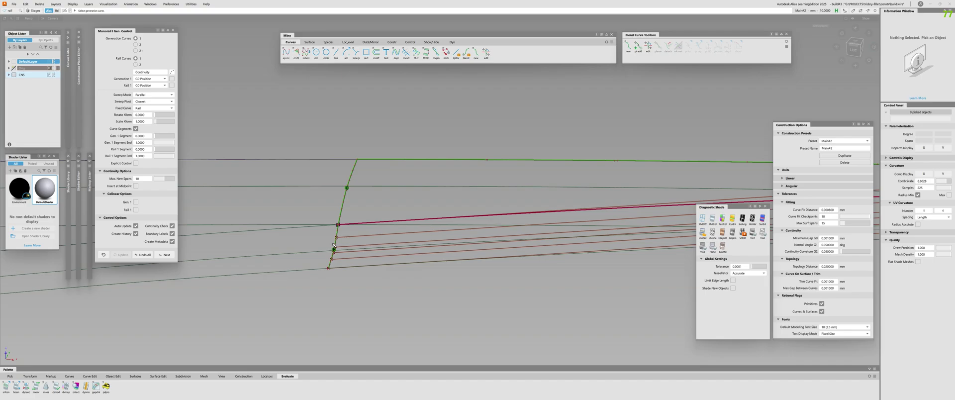
{"action": "left_click_drag", "start_coordinate": [416, 251], "coordinate": [352, 282], "text": "alt+shift"}
{"action": "key", "text": "c"}
{"action": "left_click", "coordinate": [328, 252]}
{"action": "key", "text": "a"}
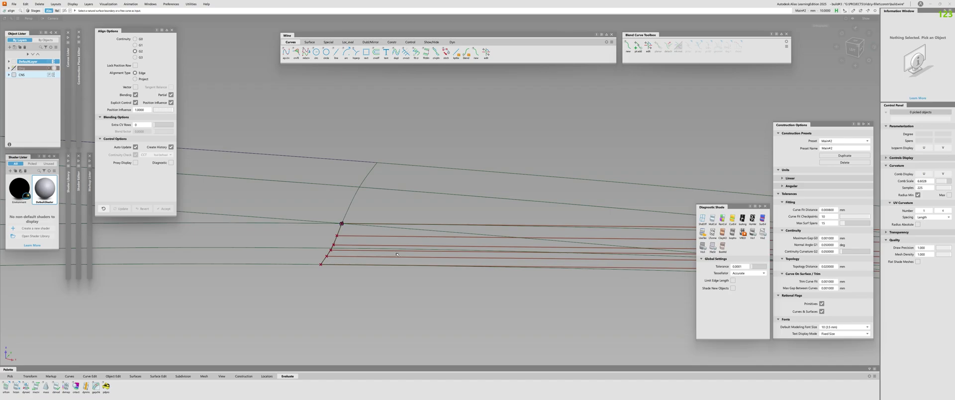
{"action": "left_click", "coordinate": [336, 242]}
{"action": "right_click_drag", "start_coordinate": [299, 273], "coordinate": [408, 244], "text": "alt+shift"}
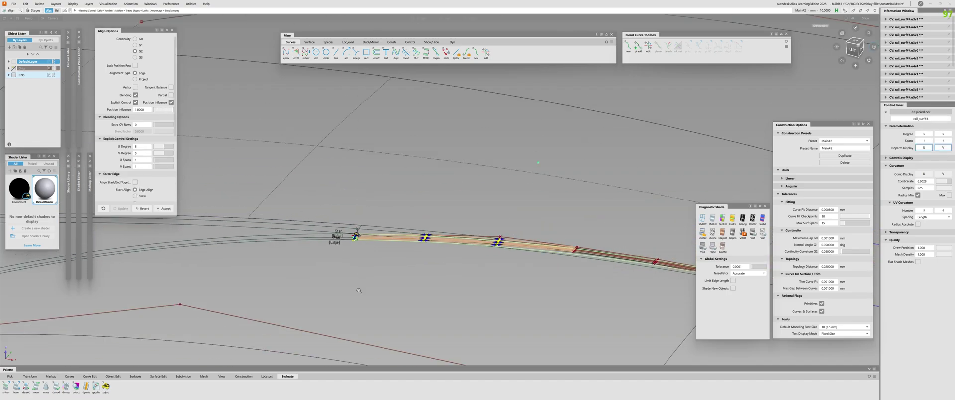
Set the upper alignment's position influence to 0.1 and check the control vertex flow.
{"action": "left_click_drag", "start_coordinate": [407, 243], "coordinate": [468, 226], "text": "alt+shift"}
{"action": "middle_click_drag", "start_coordinate": [468, 226], "coordinate": [268, 179], "text": "alt+shift"}
{"action": "left_click_drag", "start_coordinate": [268, 179], "coordinate": [374, 191], "text": "alt+shift"}
{"action": "left_click", "coordinate": [343, 261]}
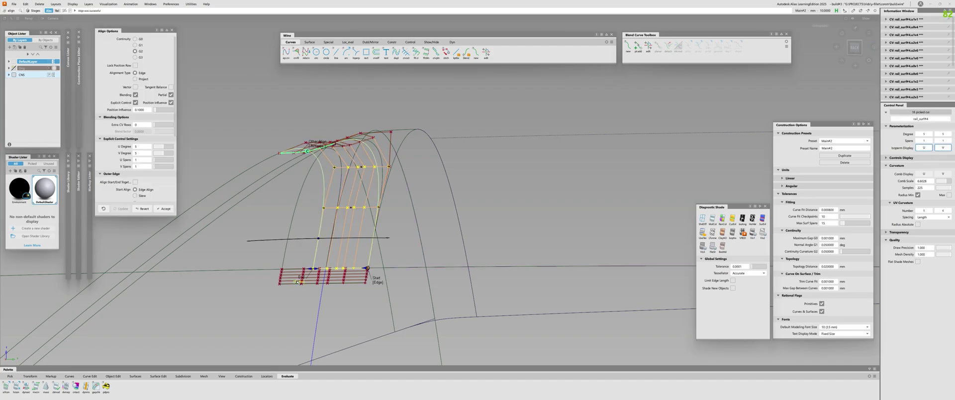
{"action": "left_click_drag", "start_coordinate": [353, 191], "coordinate": [374, 226], "text": "alt+shift"}
Hide the aligned strip's control vertices and delete the leftover blend curve along its edge.
{"action": "left_click", "coordinate": [374, 226]}
{"action": "left_click", "coordinate": [362, 235]}
{"action": "mouse_move", "coordinate": [362, 235]}
{"action": "right_mouse_down", "text": "alt+shift"}
{"action": "mouse_move", "coordinate": [328, 233]}
{"action": "mouse_move", "coordinate": [346, 231]}
{"action": "right_mouse_up", "text": "alt+shift"}
{"action": "left_click", "coordinate": [359, 218]}
{"action": "left_click_drag", "start_coordinate": [346, 232], "coordinate": [370, 232], "text": "ctrl+shift"}
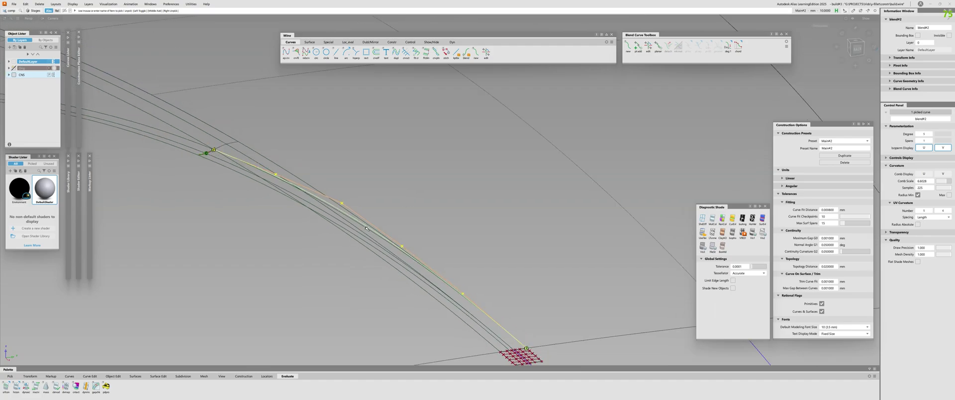
{"action": "left_click", "coordinate": [366, 229]}
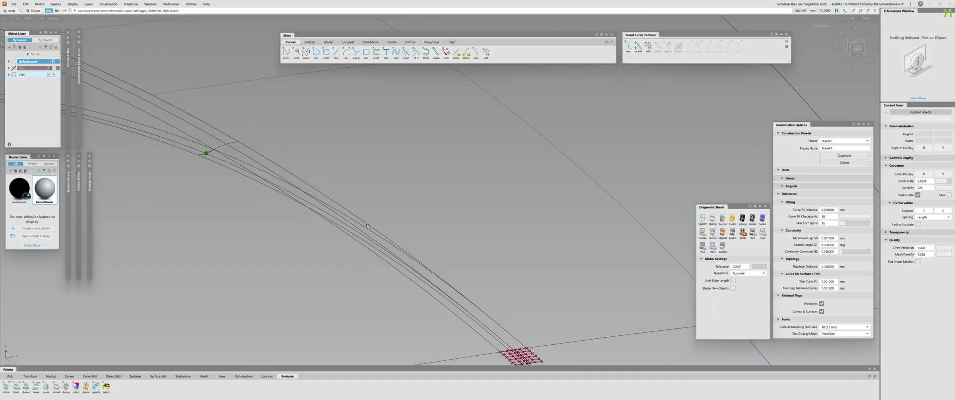
Check the surface continuity between the converging strips and the extension patch at the cross line.
{"action": "right_click_drag", "start_coordinate": [366, 229], "coordinate": [328, 231], "text": "alt+shift"}
{"action": "left_click_drag", "start_coordinate": [328, 231], "coordinate": [349, 224], "text": "alt+shift"}
{"action": "right_click_drag", "start_coordinate": [348, 223], "coordinate": [478, 298], "text": "alt+shift"}
{"action": "middle_click_drag", "start_coordinate": [517, 318], "coordinate": [388, 220], "text": "alt+shift"}
{"action": "left_click_drag", "start_coordinate": [387, 220], "coordinate": [438, 244], "text": "alt+shift"}
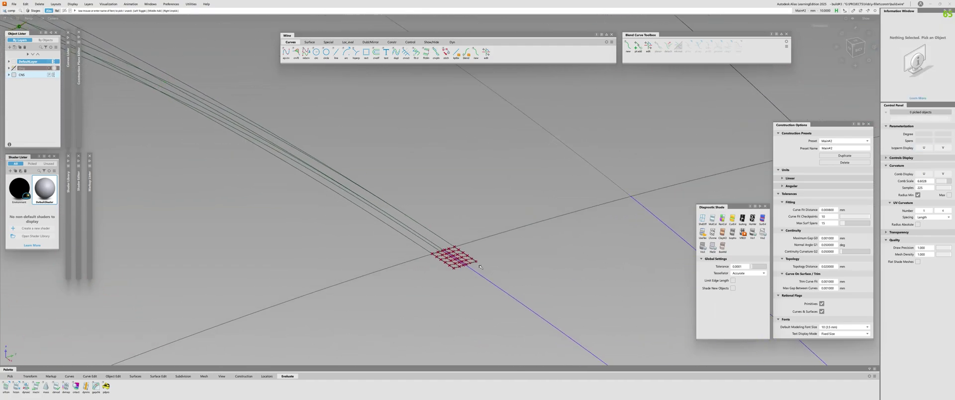
{"action": "left_click", "coordinate": [475, 261]}
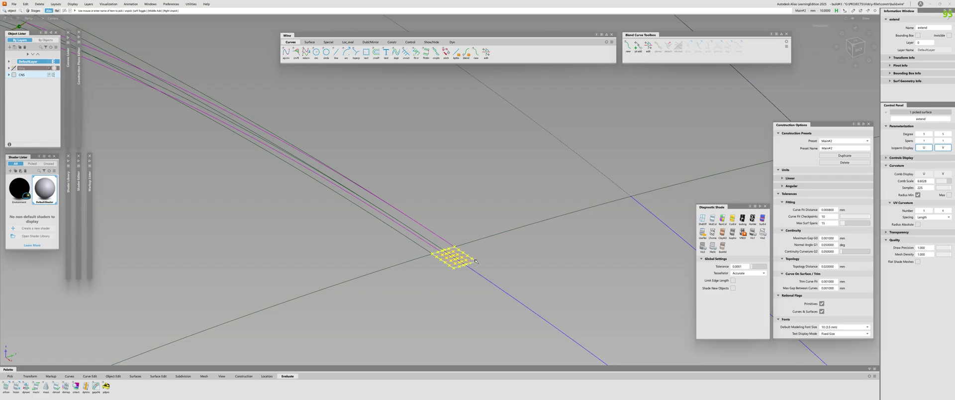
{"action": "left_click", "coordinate": [476, 261]}
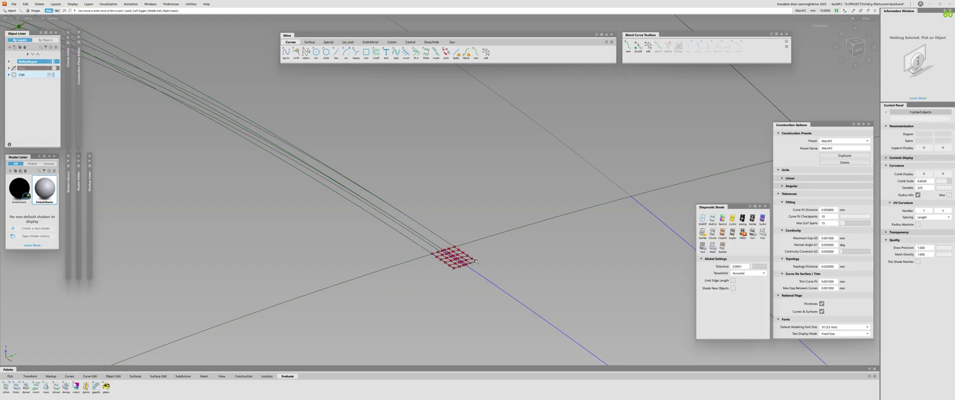
{"action": "right_click_drag", "start_coordinate": [476, 261], "coordinate": [510, 283], "text": "alt+shift"}
{"action": "key", "text": "ctrl+shift+c"}
{"action": "left_click", "coordinate": [513, 279]}
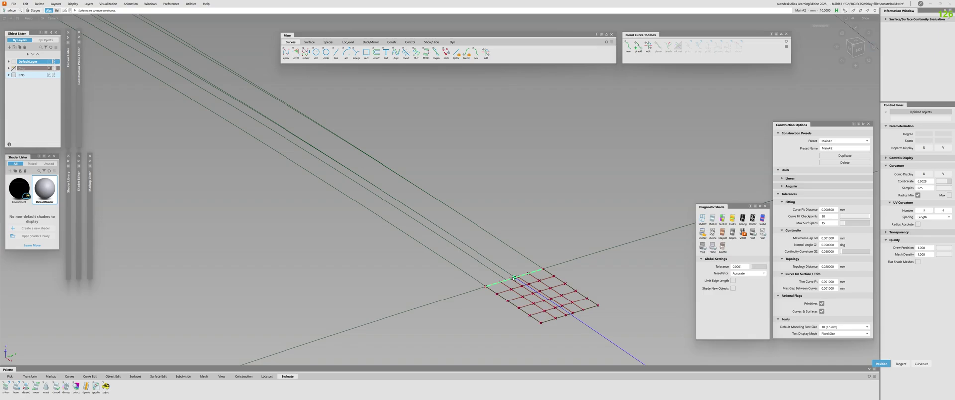
Delete the extension patch and the short curve on surface beyond the cross line.
{"action": "left_click", "coordinate": [549, 287]}
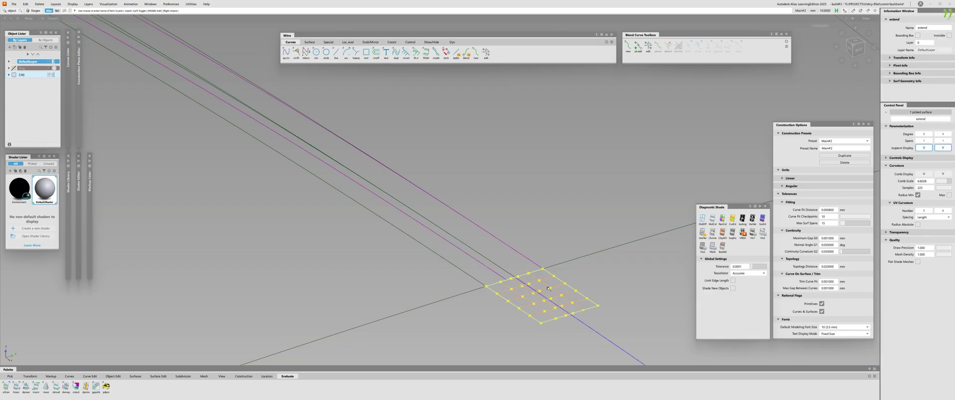
{"action": "key", "text": "Delete"}
{"action": "left_click", "coordinate": [595, 307]}
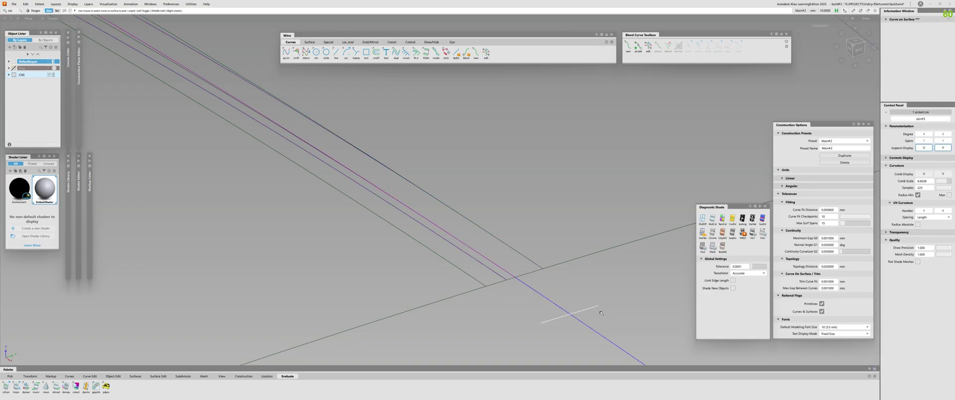
{"action": "key", "text": "Delete"}
Pick the curve on surface running along the strips, examine its course across the main surface, and clear the selection.
{"action": "right_click_drag", "start_coordinate": [601, 313], "coordinate": [268, 95], "text": "alt+shift"}
{"action": "middle_click_drag", "start_coordinate": [267, 94], "coordinate": [298, 171], "text": "alt+shift"}
{"action": "right_click_drag", "start_coordinate": [298, 170], "coordinate": [214, 160], "text": "alt+shift"}
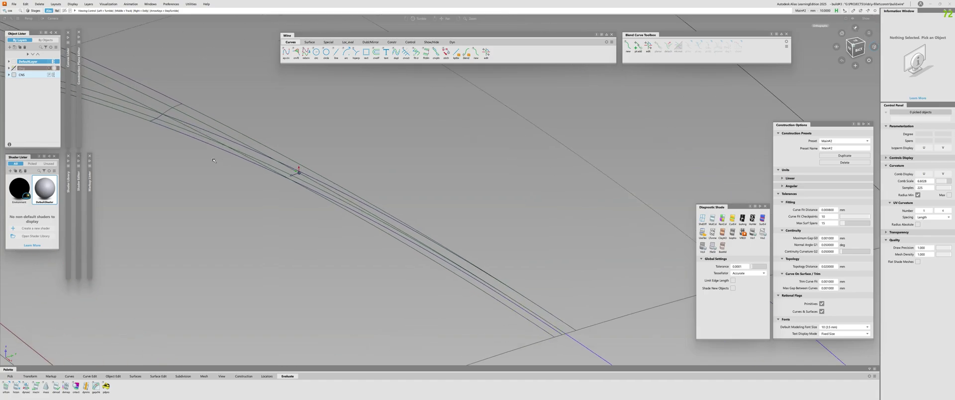
{"action": "left_click_drag", "start_coordinate": [214, 160], "coordinate": [299, 203], "text": "alt+shift"}
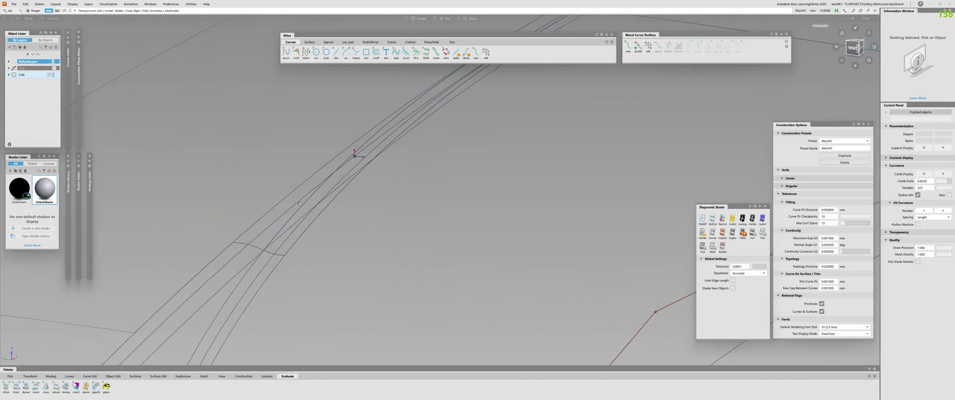
{"action": "left_click", "coordinate": [287, 242]}
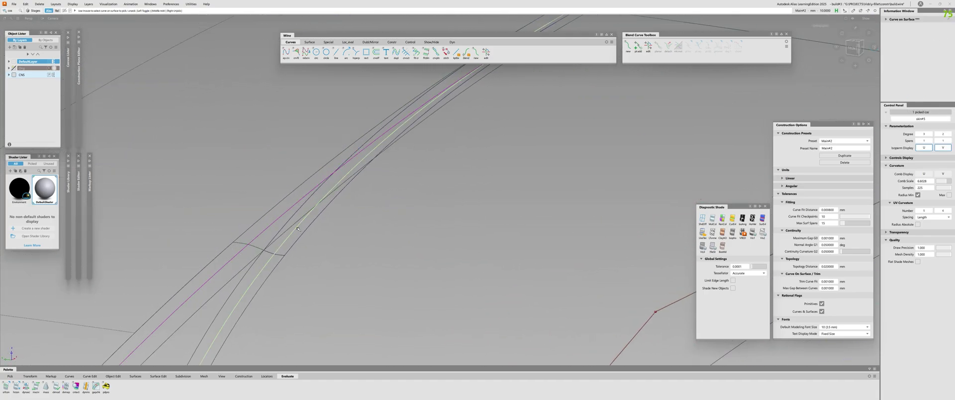
{"action": "right_click_drag", "start_coordinate": [329, 211], "coordinate": [316, 232], "text": "alt+shift"}
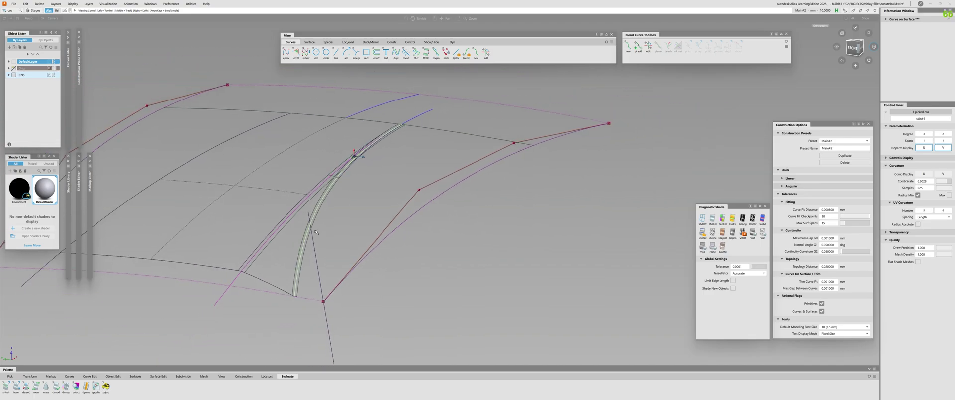
{"action": "left_click", "coordinate": [316, 232]}
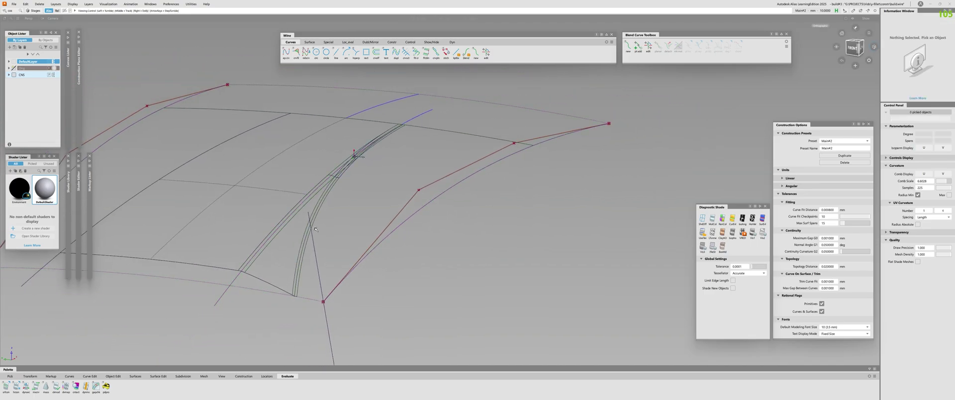
Examine the converging strips around the cross line, picking the narrow strip to trace its edges and clearing the selection.
{"action": "right_click_drag", "start_coordinate": [291, 270], "coordinate": [345, 184], "text": "alt+shift"}
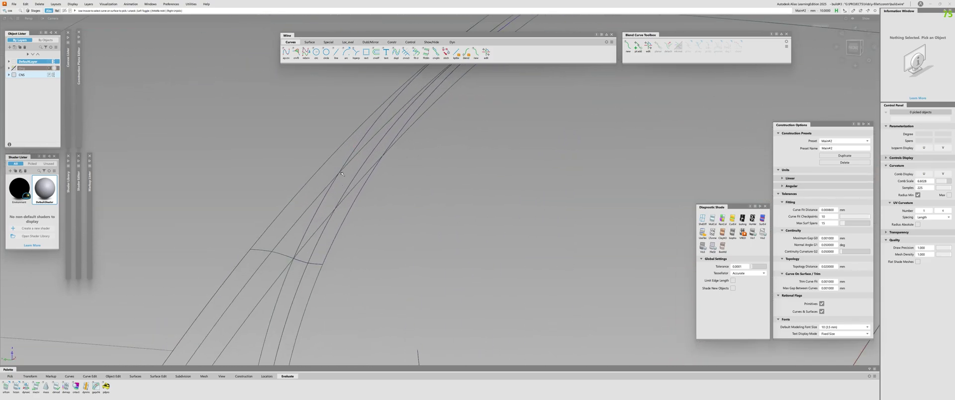
{"action": "left_click", "coordinate": [346, 161]}
{"action": "left_click", "coordinate": [288, 232]}
{"action": "left_click_drag", "start_coordinate": [310, 211], "coordinate": [305, 271], "text": "alt+shift"}
{"action": "left_click", "coordinate": [326, 242]}
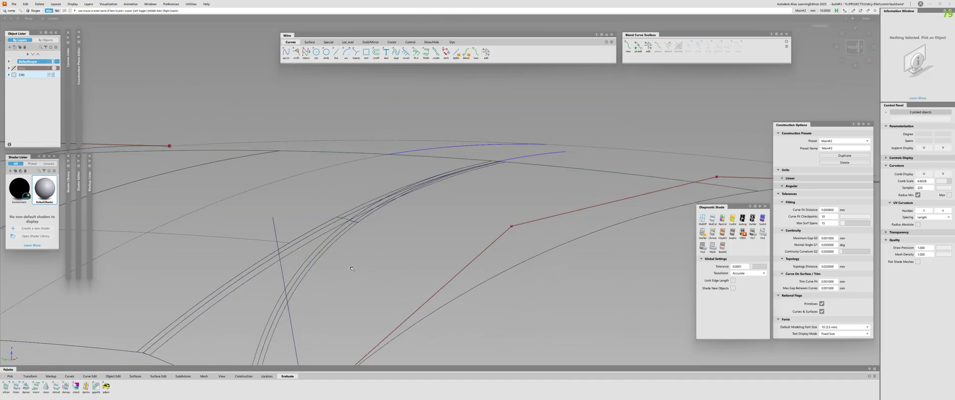
{"action": "left_click", "coordinate": [321, 252]}
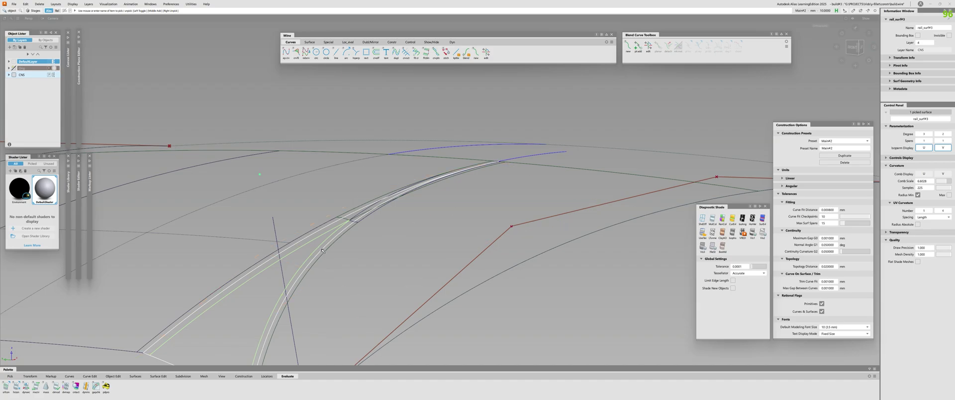
{"action": "left_click", "coordinate": [322, 250]}
{"action": "left_click_drag", "start_coordinate": [322, 250], "coordinate": [329, 211], "text": "alt+shift"}
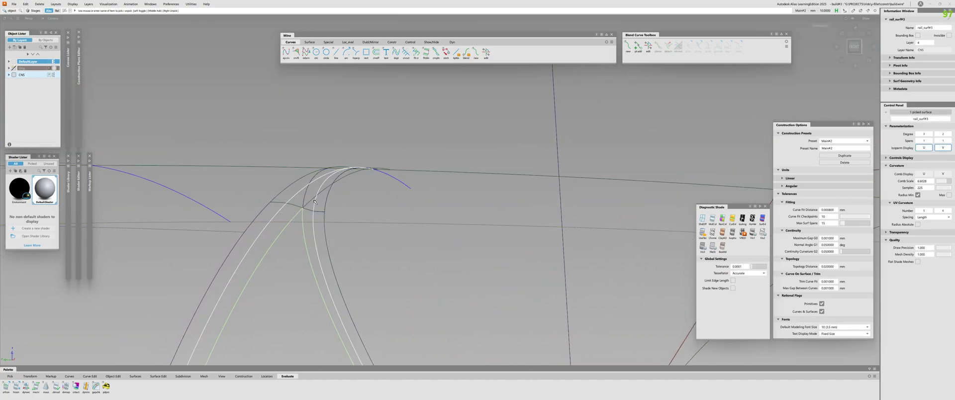
{"action": "left_click_drag", "start_coordinate": [319, 223], "coordinate": [340, 215], "text": "alt+shift"}
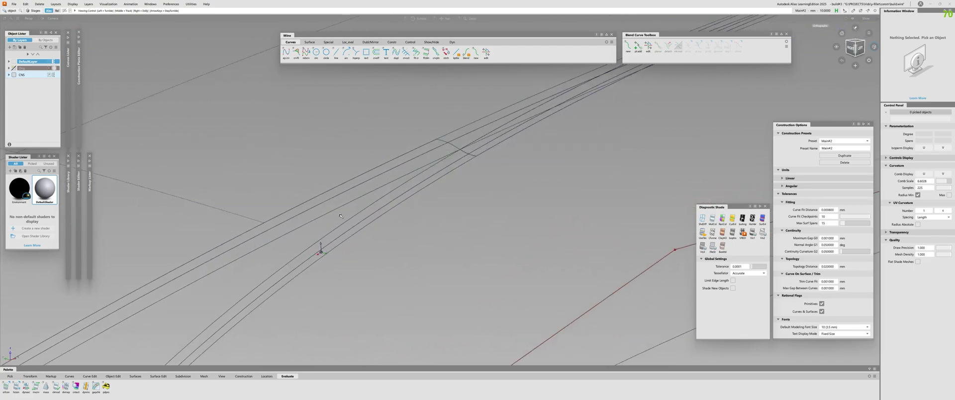
{"action": "right_click_drag", "start_coordinate": [316, 230], "coordinate": [304, 239], "text": "ctrl+shift"}
{"action": "mouse_move", "coordinate": [356, 232]}
{"action": "left_mouse_down", "text": "alt+shift"}
{"action": "mouse_move", "coordinate": [374, 212]}
{"action": "mouse_move", "coordinate": [373, 185]}
{"action": "mouse_move", "coordinate": [356, 213]}
{"action": "mouse_move", "coordinate": [429, 183]}
{"action": "mouse_move", "coordinate": [327, 259]}
{"action": "mouse_move", "coordinate": [358, 199]}
{"action": "left_mouse_up", "text": "alt+shift"}
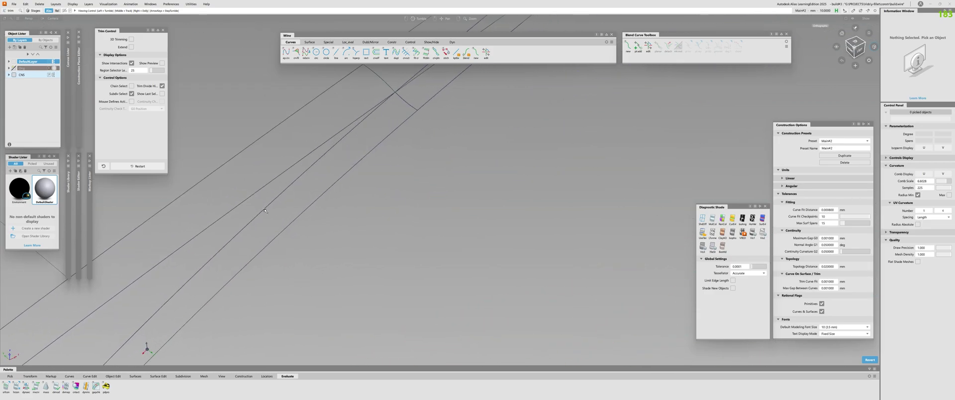
{"action": "middle_click_drag", "start_coordinate": [358, 199], "coordinate": [318, 268], "text": "alt+shift"}
{"action": "left_click_drag", "start_coordinate": [348, 209], "coordinate": [255, 212], "text": "ctrl+shift"}
{"action": "middle_click_drag", "start_coordinate": [255, 212], "coordinate": [34, 282], "text": "alt+shift"}
Pick the overlapping strips beyond the cross line in turn to compare their edges up to the far boundary.
{"action": "mouse_move", "coordinate": [428, 234]}
{"action": "right_mouse_down", "text": "alt+shift"}
{"action": "mouse_move", "coordinate": [298, 239]}
{"action": "mouse_move", "coordinate": [307, 239]}
{"action": "right_mouse_up", "text": "alt+shift"}
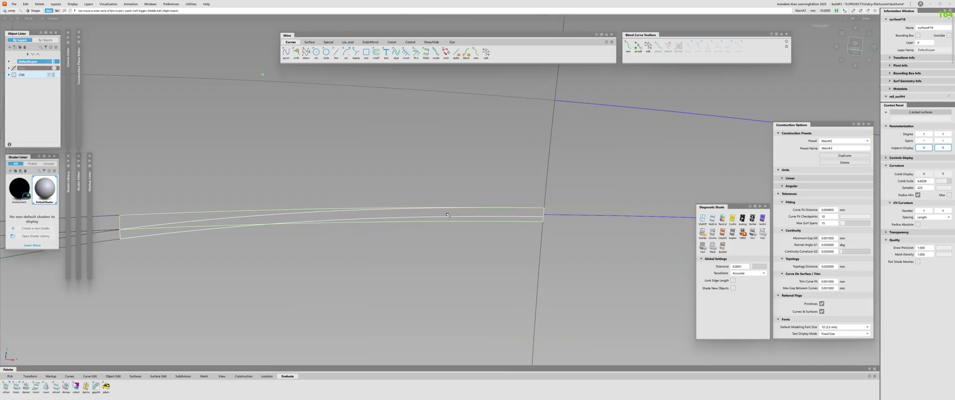
{"action": "middle_click_drag", "start_coordinate": [235, 225], "coordinate": [333, 224], "text": "alt+shift"}
{"action": "left_click_drag", "start_coordinate": [328, 225], "coordinate": [321, 219], "text": "alt+shift"}
{"action": "left_click", "coordinate": [279, 224]}
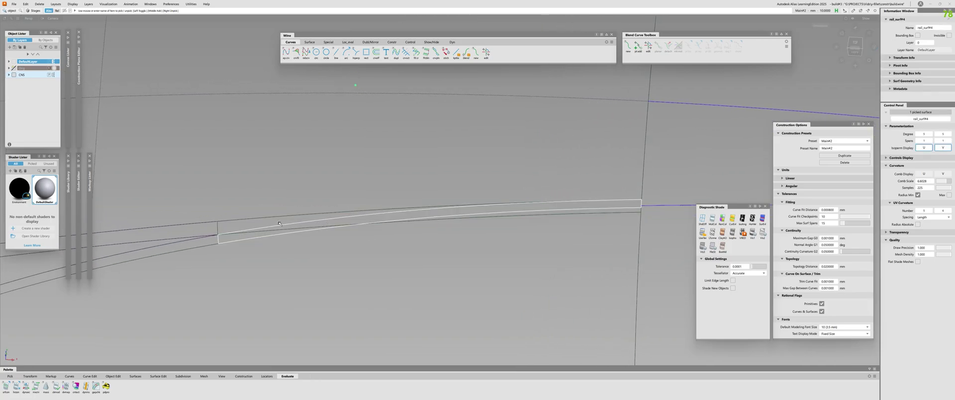
{"action": "left_click", "coordinate": [251, 224]}
{"action": "left_click", "coordinate": [251, 219]}
{"action": "left_click", "coordinate": [470, 209]}
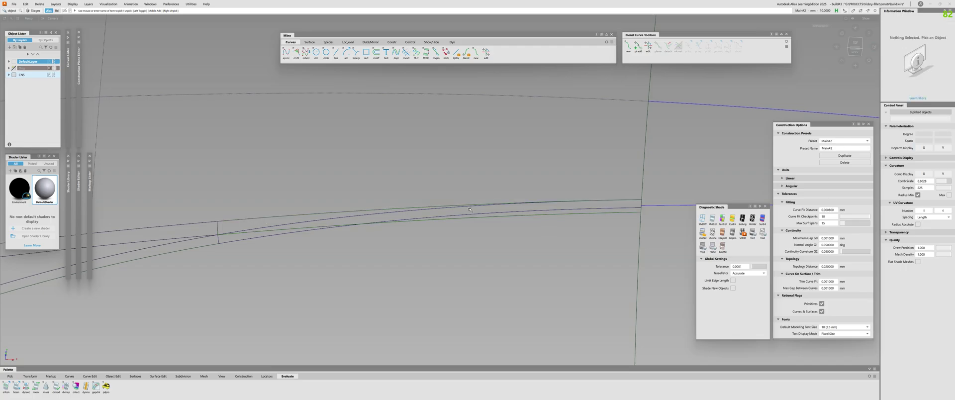
{"action": "left_click_drag", "start_coordinate": [552, 221], "coordinate": [582, 221], "text": "alt+shift"}
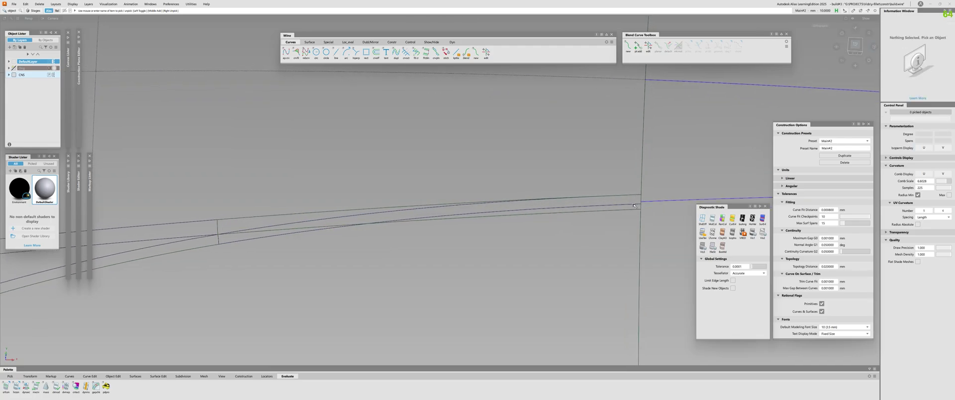
{"action": "left_click", "coordinate": [634, 206]}
{"action": "left_click_drag", "start_coordinate": [634, 205], "coordinate": [595, 211], "text": "alt+shift"}
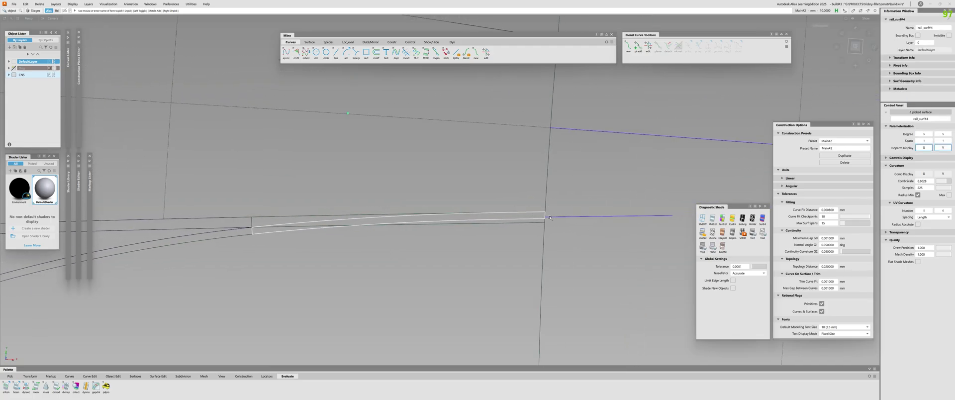
{"action": "left_click_drag", "start_coordinate": [326, 222], "coordinate": [392, 211], "text": "alt+shift"}
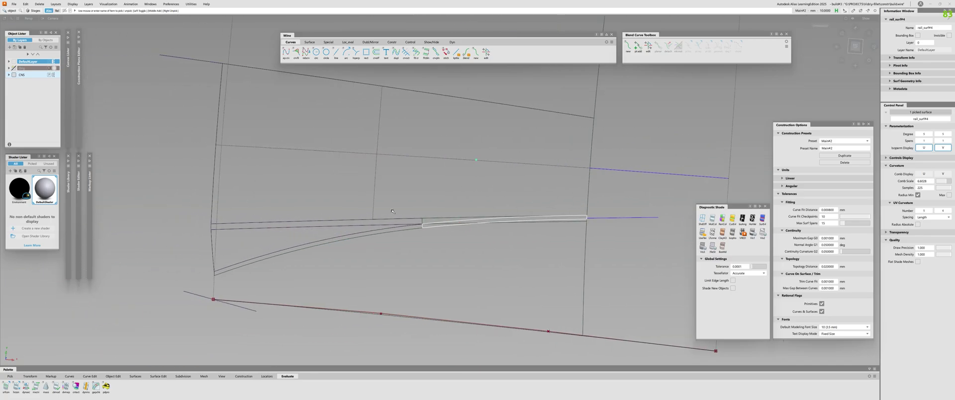
Display the narrow strip's control vertices, examine their layout along the strip, and hide them again.
{"action": "right_click_drag", "start_coordinate": [261, 243], "coordinate": [527, 170], "text": "alt+shift"}
{"action": "mouse_move", "coordinate": [517, 174]}
{"action": "left_mouse_down", "text": "alt+shift"}
{"action": "mouse_move", "coordinate": [479, 183]}
{"action": "mouse_move", "coordinate": [479, 229]}
{"action": "left_mouse_up", "text": "alt+shift"}
{"action": "middle_click_drag", "start_coordinate": [479, 229], "coordinate": [336, 227], "text": "alt+shift"}
{"action": "key", "text": "F2"}
{"action": "mouse_move", "coordinate": [337, 227]}
{"action": "right_mouse_down", "text": "alt+shift"}
{"action": "mouse_move", "coordinate": [380, 221]}
{"action": "mouse_move", "coordinate": [354, 224]}
{"action": "right_mouse_up", "text": "alt+shift"}
{"action": "left_click_drag", "start_coordinate": [353, 224], "coordinate": [397, 185], "text": "alt+shift"}
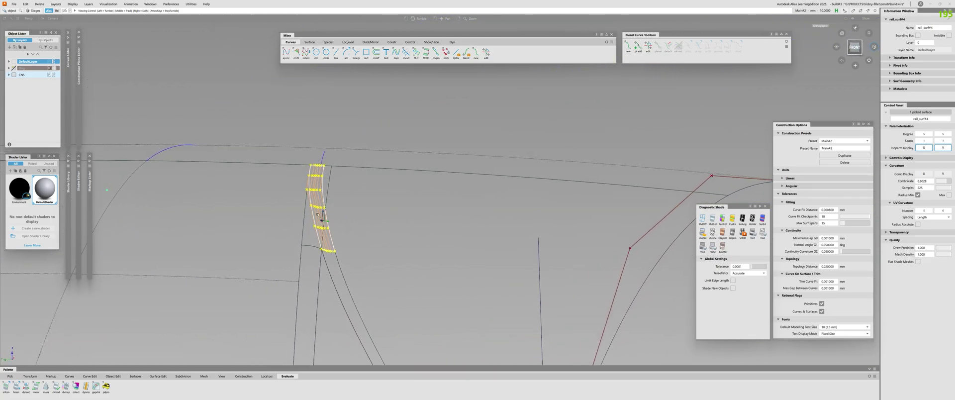
{"action": "left_click_drag", "start_coordinate": [318, 214], "coordinate": [229, 293], "text": "alt+shift"}
{"action": "right_click_drag", "start_coordinate": [229, 293], "coordinate": [187, 289], "text": "alt+shift"}
{"action": "left_click_drag", "start_coordinate": [187, 289], "coordinate": [309, 197], "text": "alt+shift"}
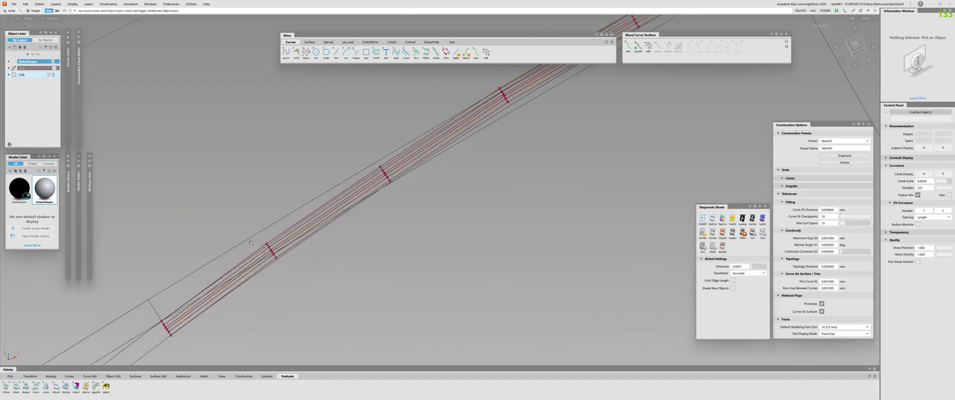
{"action": "left_click", "coordinate": [250, 241]}
{"action": "left_click_drag", "start_coordinate": [254, 238], "coordinate": [350, 214], "text": "alt+shift"}
{"action": "left_click", "coordinate": [343, 197]}
{"action": "left_click", "coordinate": [343, 196]}
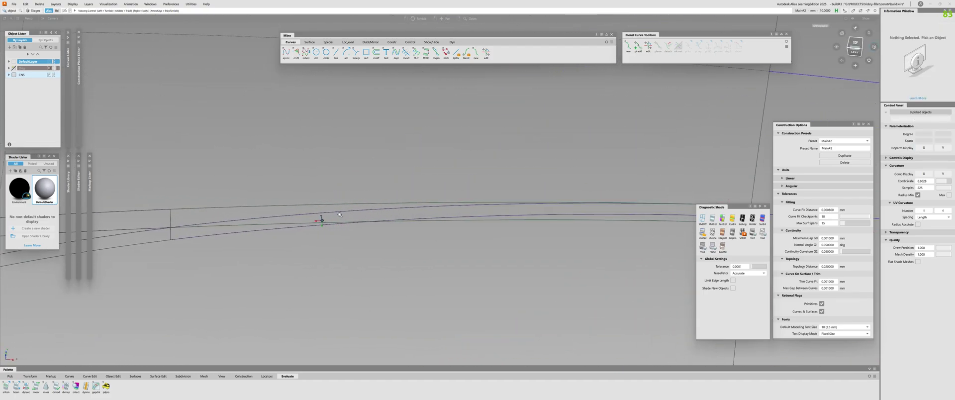
Pick the narrow strip once more, examine its run to the far boundary, and clear the selection.
{"action": "left_click", "coordinate": [349, 212]}
{"action": "left_click_drag", "start_coordinate": [489, 207], "coordinate": [222, 206], "text": "alt+shift"}
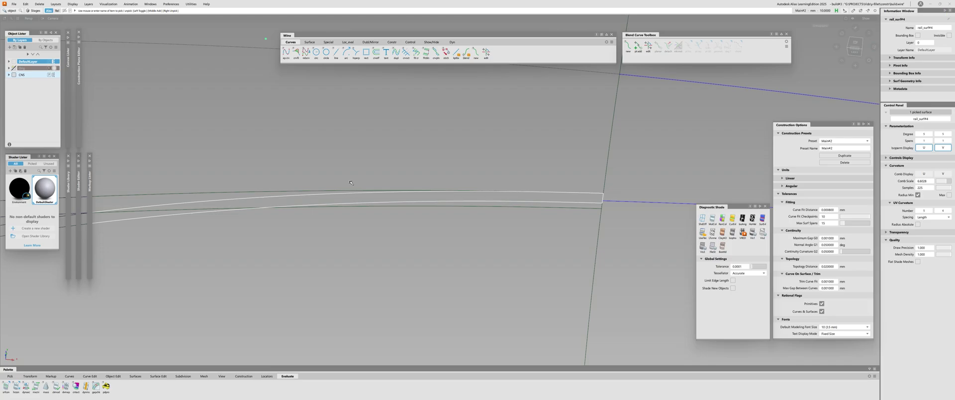
{"action": "left_click_drag", "start_coordinate": [318, 172], "coordinate": [232, 219], "text": "alt+shift"}
{"action": "left_click", "coordinate": [232, 220]}
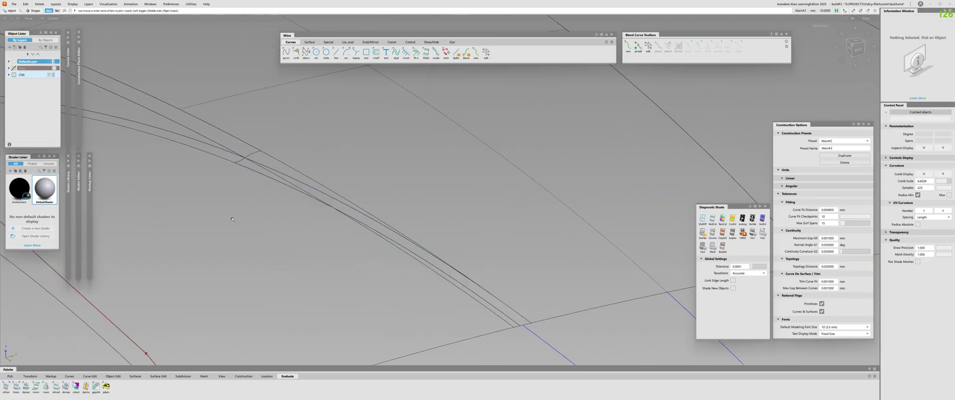
Try to insert an isoparm across the narrow strip, starting from its edge at the cross line, and undo it.
{"action": "key", "text": "i"}
{"action": "left_click", "coordinate": [243, 160]}
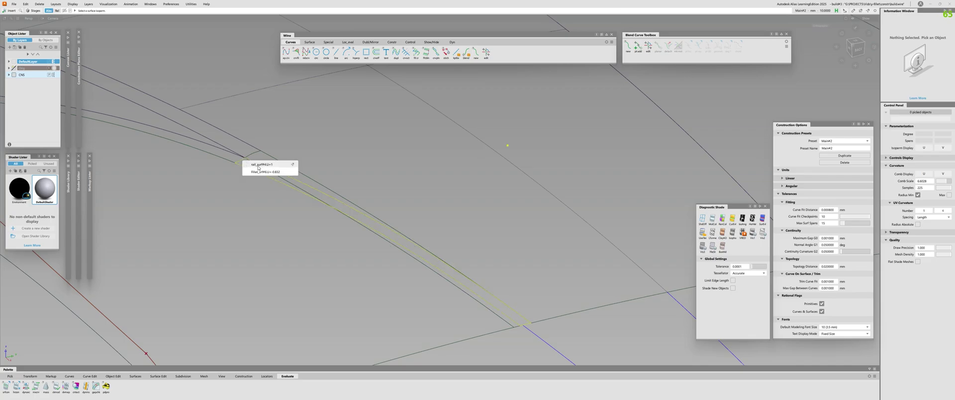
{"action": "left_click", "coordinate": [250, 164]}
{"action": "mouse_move", "coordinate": [248, 164]}
{"action": "left_mouse_down"}
{"action": "mouse_move", "coordinate": [327, 204]}
{"action": "mouse_move", "coordinate": [317, 212]}
{"action": "left_mouse_up"}
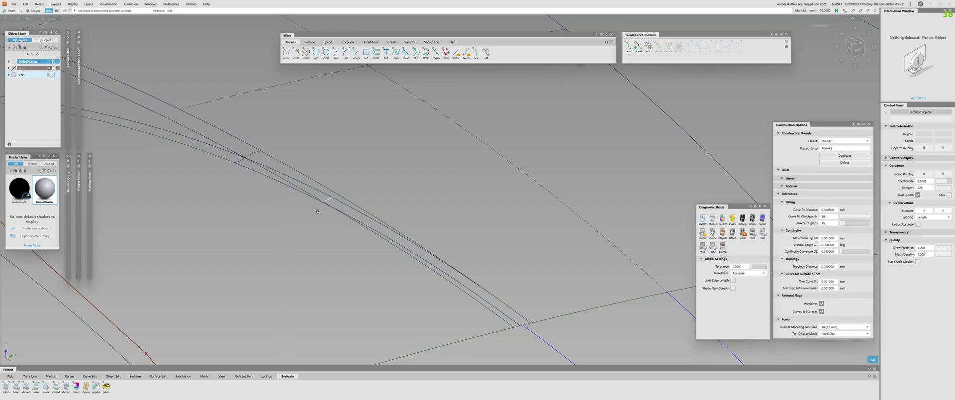
{"action": "key", "text": "ctrl+z"}
{"action": "left_click", "coordinate": [319, 193]}
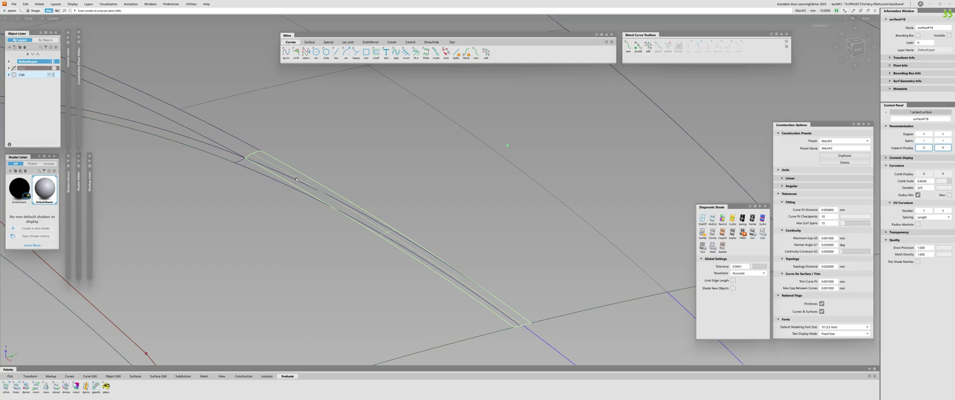
{"action": "left_click", "coordinate": [239, 182]}
{"action": "scroll", "coordinate": [355, 217], "scroll_direction": "up", "scroll_amount": 2}
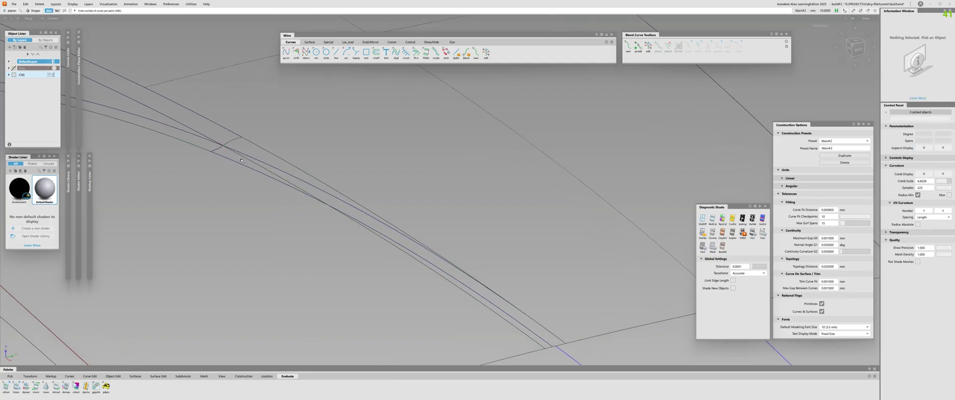
Try to detach the narrow strip at a position close to the cross line.
{"action": "key", "text": "ctrl+d"}
{"action": "left_click", "coordinate": [219, 149]}
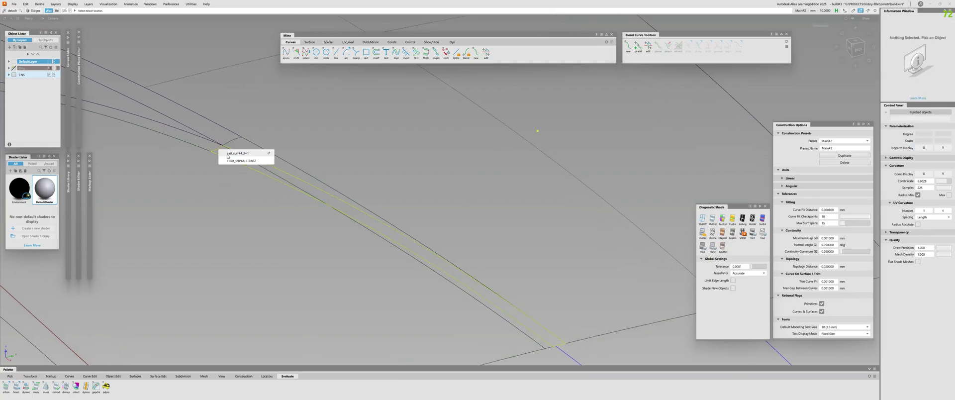
{"action": "left_click", "coordinate": [234, 154]}
{"action": "left_click_drag", "start_coordinate": [239, 162], "coordinate": [212, 151]}
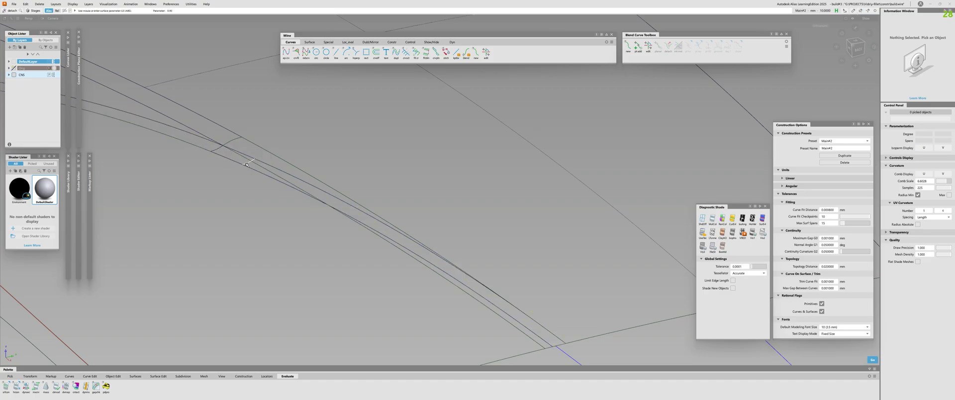
{"action": "key", "text": "space"}
{"action": "left_click_drag", "start_coordinate": [353, 215], "coordinate": [272, 215], "text": "alt+shift"}
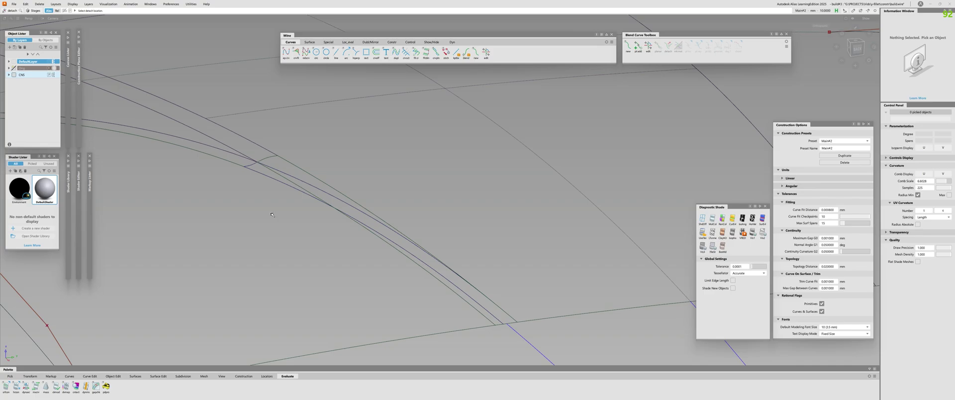
{"action": "key", "text": "ctrl+q"}
Try increasing the narrow strip to 4 spans along its length with its control vertices displayed.
{"action": "left_click", "coordinate": [292, 183]}
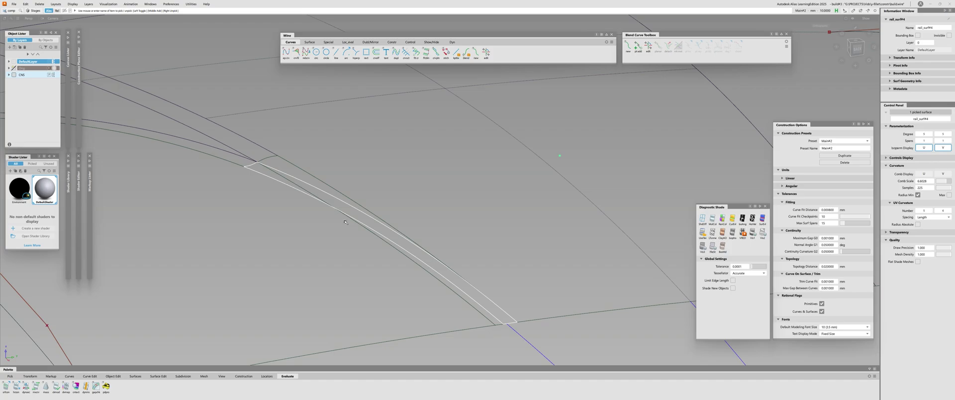
{"action": "left_click", "coordinate": [309, 189]}
{"action": "left_click", "coordinate": [282, 172]}
{"action": "key", "text": "alt+shift+h"}
{"action": "left_click", "coordinate": [931, 141]}
{"action": "left_click", "coordinate": [931, 141]}
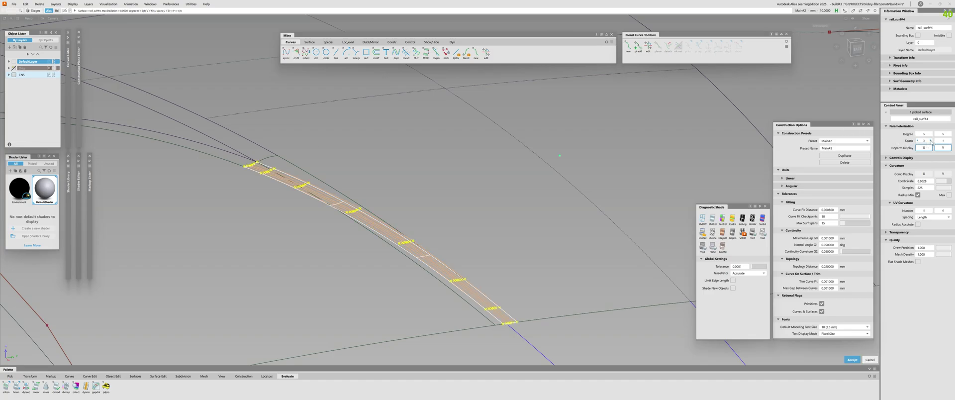
{"action": "left_click", "coordinate": [931, 142]}
{"action": "scroll", "coordinate": [354, 215], "scroll_direction": "up", "scroll_amount": 5}
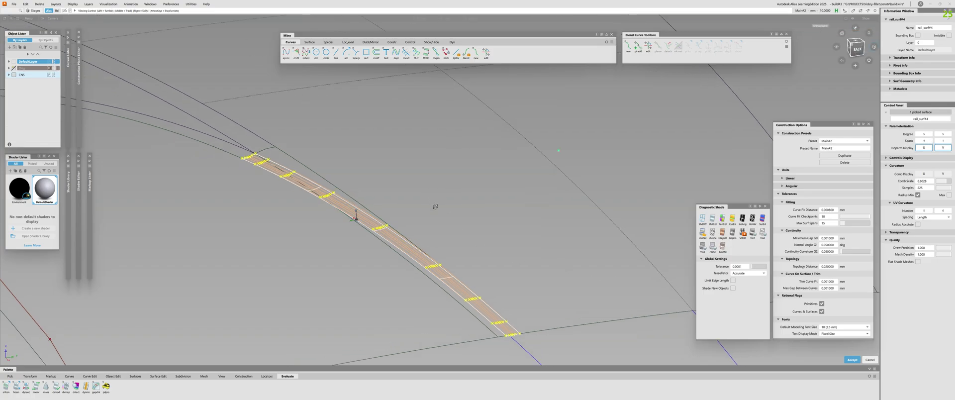
{"action": "left_click_drag", "start_coordinate": [371, 227], "coordinate": [397, 231], "text": "alt+shift"}
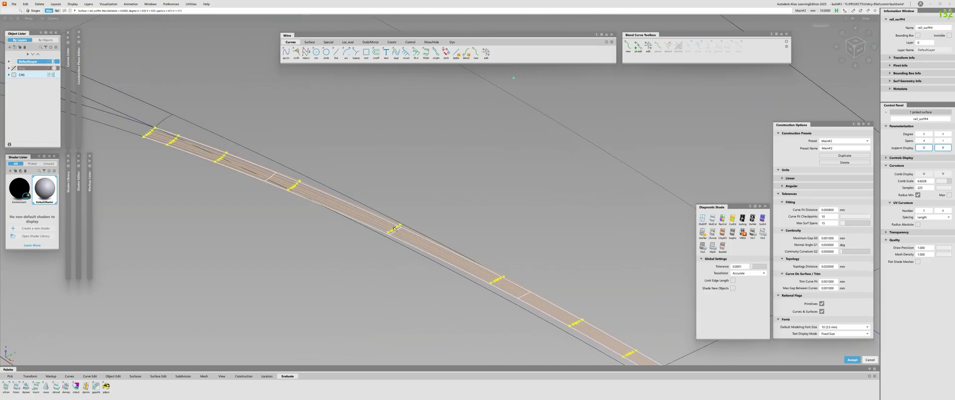
{"action": "key", "text": "Delete"}
{"action": "left_click", "coordinate": [397, 225]}
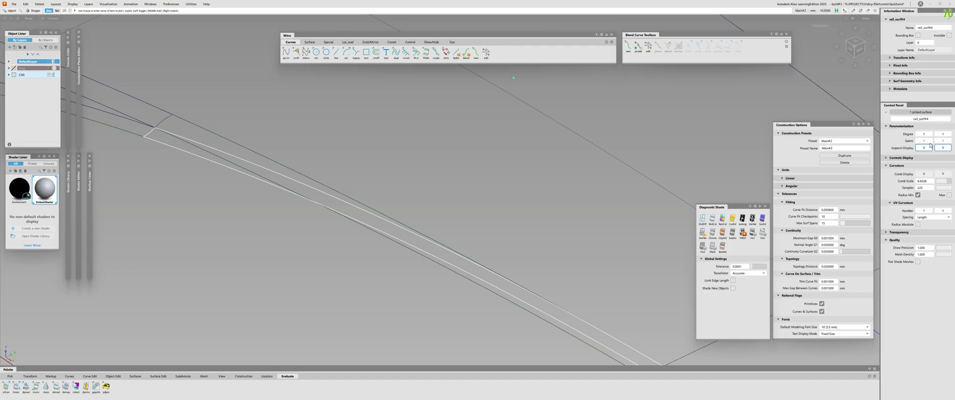
Set the narrow strip to 4 spans along its length and accept the change.
{"action": "scroll", "coordinate": [925, 142], "scroll_direction": "up", "scroll_amount": 3}
{"action": "left_click", "coordinate": [868, 360]}
{"action": "left_click_drag", "start_coordinate": [351, 244], "coordinate": [311, 248], "text": "alt+shift"}
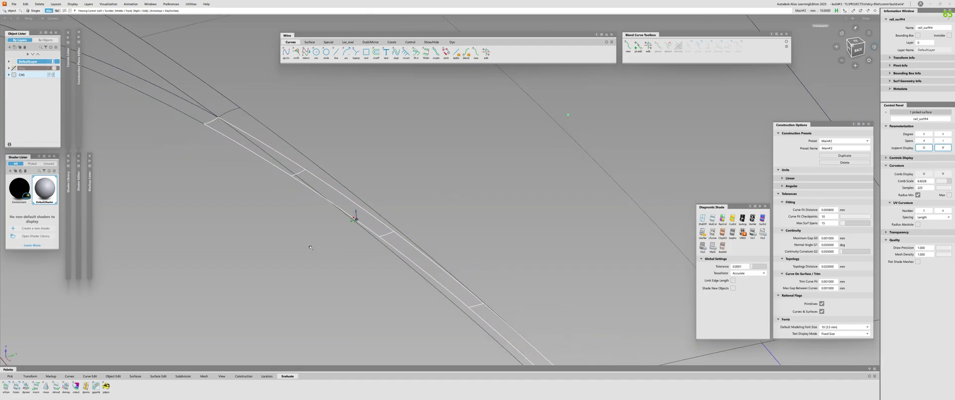
{"action": "left_click", "coordinate": [311, 247]}
{"action": "left_click", "coordinate": [348, 187]}
{"action": "left_click", "coordinate": [292, 224]}
{"action": "left_click", "coordinate": [294, 175]}
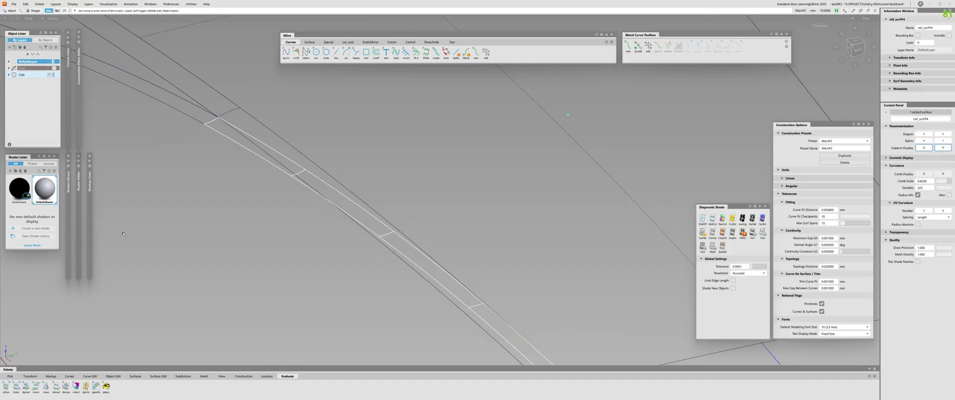
Split the four-span strip into separate Bezier surfaces with NURBS to Bezier, keeping the original.
{"action": "left_click", "coordinate": [158, 376]}
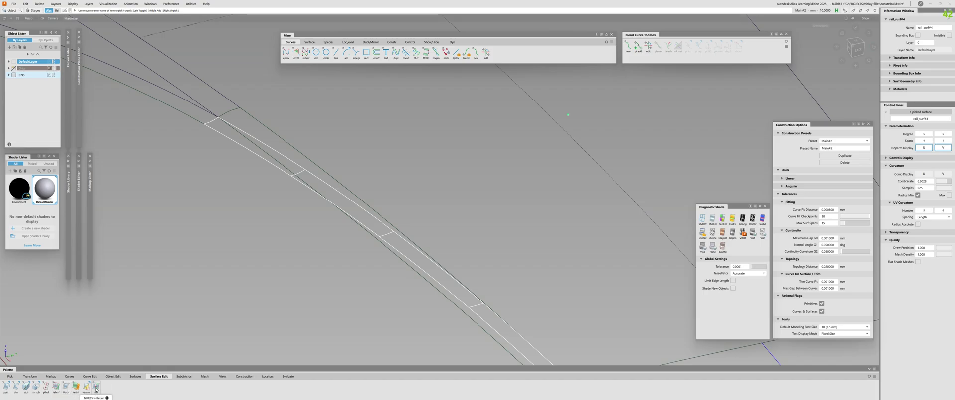
{"action": "left_click", "coordinate": [96, 388]}
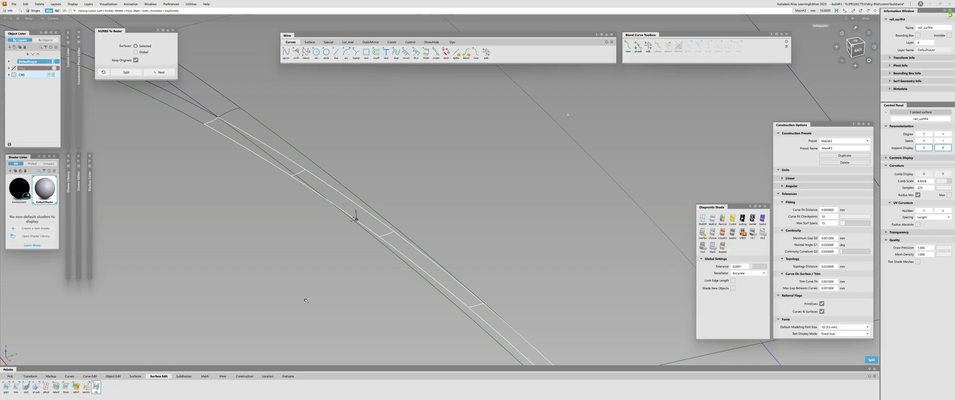
{"action": "left_click_drag", "start_coordinate": [303, 298], "coordinate": [256, 202], "text": "alt+shift"}
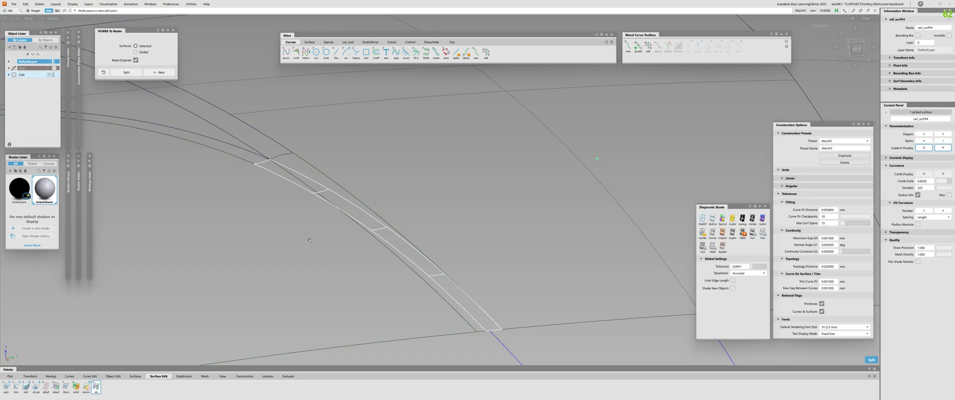
{"action": "left_click", "coordinate": [869, 360]}
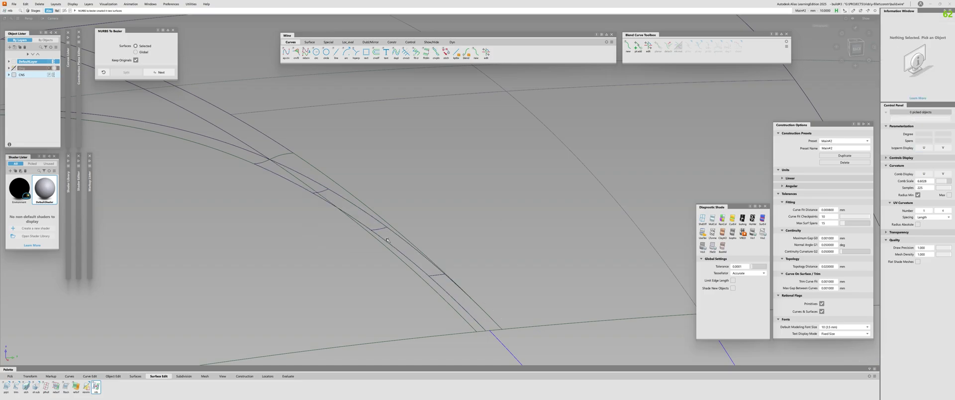
Pick the original four-span strip beneath the Bezier patches and clear it away, leaving the separate patches.
{"action": "right_click_drag", "start_coordinate": [329, 214], "coordinate": [385, 217], "text": "alt+shift"}
{"action": "left_click_drag", "start_coordinate": [385, 217], "coordinate": [317, 197], "text": "alt+shift"}
{"action": "left_click", "coordinate": [340, 172]}
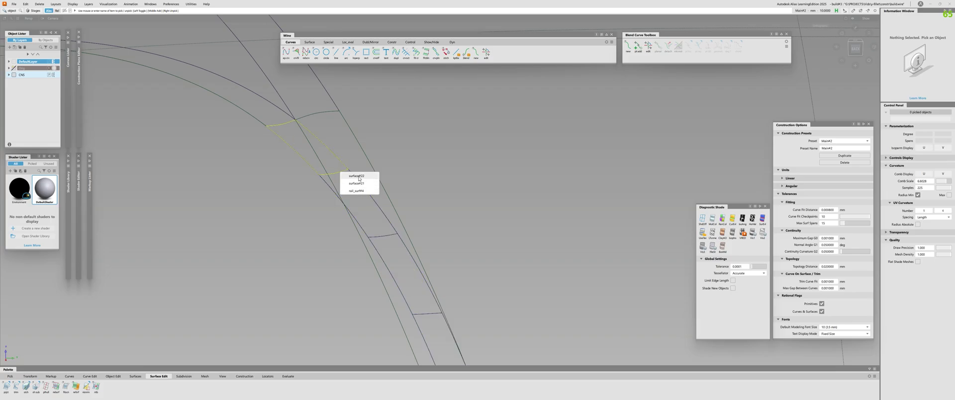
{"action": "left_click", "coordinate": [359, 192]}
{"action": "left_click_drag", "start_coordinate": [359, 194], "coordinate": [403, 231], "text": "alt+shift"}
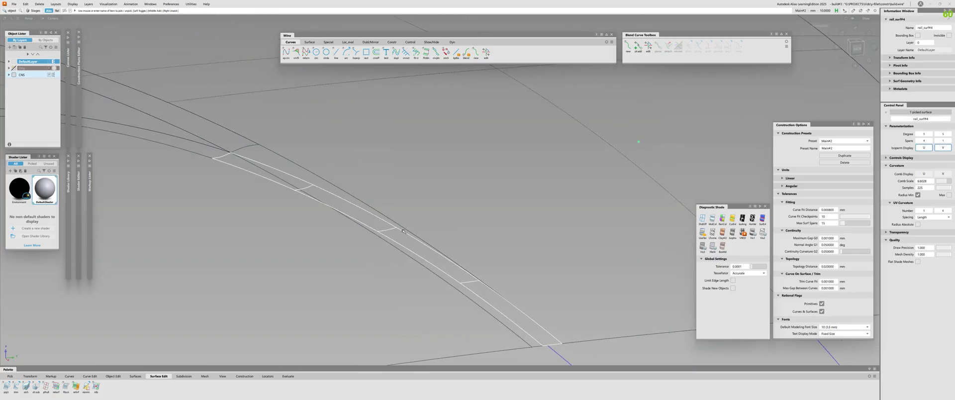
{"action": "left_click", "coordinate": [328, 248]}
{"action": "left_click_drag", "start_coordinate": [328, 239], "coordinate": [266, 157], "text": "alt+shift"}
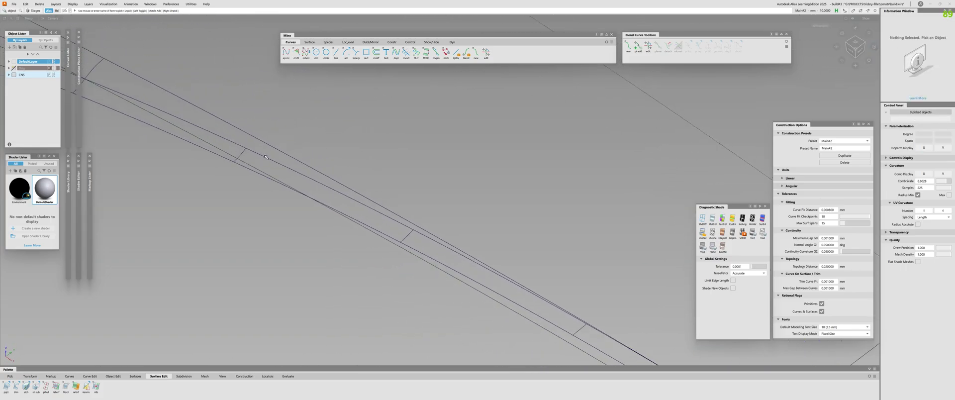
Pick each of the four Bezier patches down to the base line to inspect the split, and clear the selection.
{"action": "left_click", "coordinate": [237, 151]}
{"action": "left_click", "coordinate": [239, 163]}
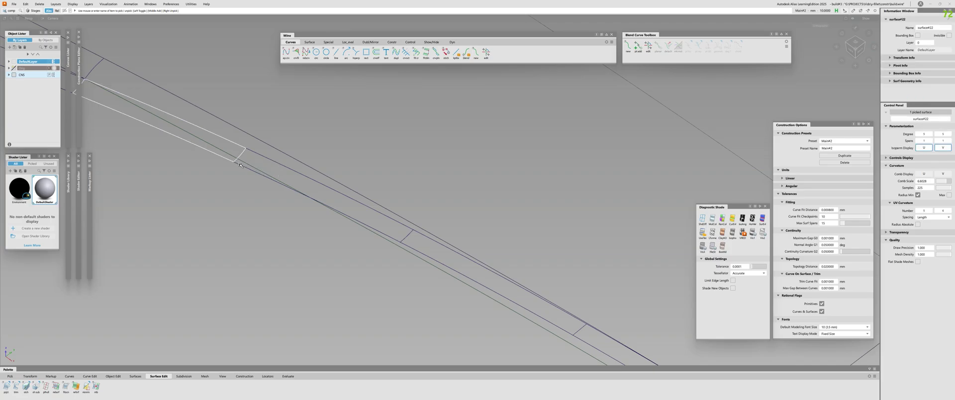
{"action": "left_click", "coordinate": [239, 163]}
{"action": "left_click", "coordinate": [249, 151]}
{"action": "left_click", "coordinate": [249, 150]}
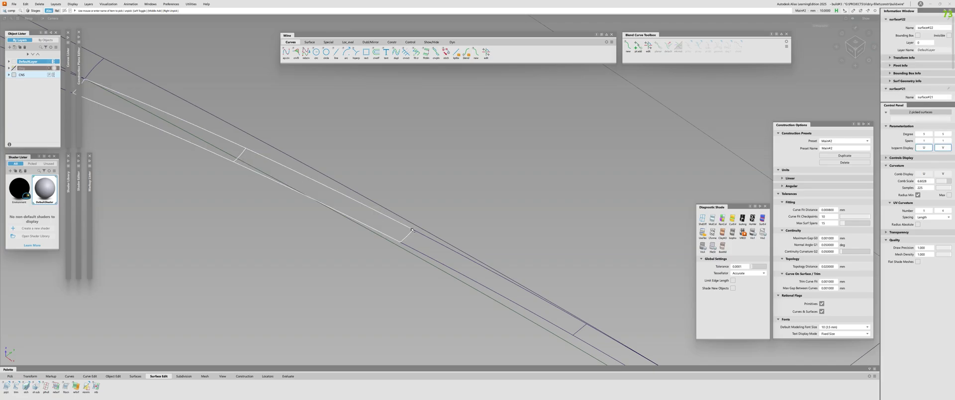
{"action": "left_click", "coordinate": [548, 301]}
{"action": "middle_click_drag", "start_coordinate": [548, 301], "coordinate": [399, 242], "text": "alt+shift"}
{"action": "middle_click_drag", "start_coordinate": [447, 288], "coordinate": [368, 241], "text": "alt+shift"}
{"action": "right_click_drag", "start_coordinate": [369, 241], "coordinate": [354, 156], "text": "alt+shift"}
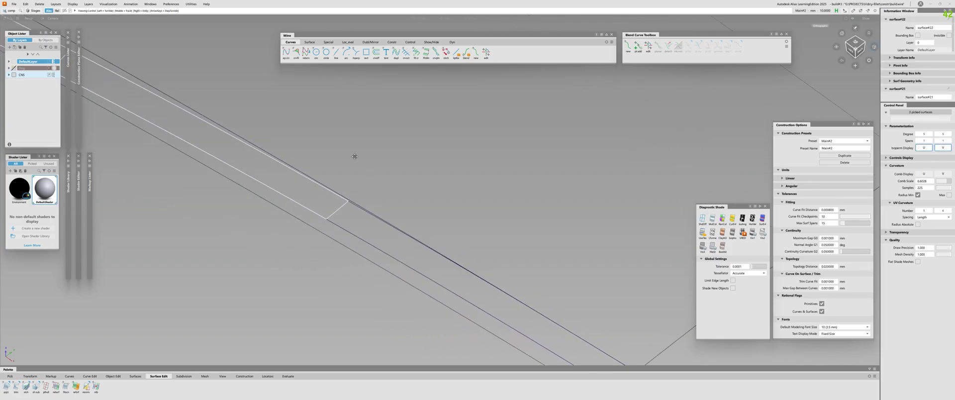
{"action": "middle_click_drag", "start_coordinate": [417, 226], "coordinate": [373, 169], "text": "alt+shift"}
{"action": "right_click_drag", "start_coordinate": [372, 169], "coordinate": [362, 111], "text": "alt+shift"}
{"action": "left_click", "coordinate": [284, 133]}
{"action": "right_click_drag", "start_coordinate": [284, 133], "coordinate": [232, 181], "text": "alt+shift"}
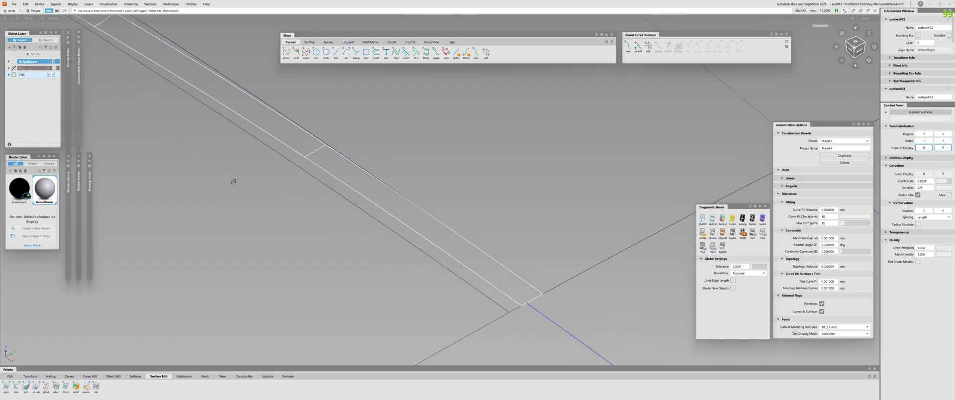
{"action": "key", "text": "F2"}
{"action": "left_click_drag", "start_coordinate": [232, 181], "coordinate": [163, 130], "text": "alt+shift"}
{"action": "right_click_drag", "start_coordinate": [163, 130], "coordinate": [234, 136], "text": "alt+shift"}
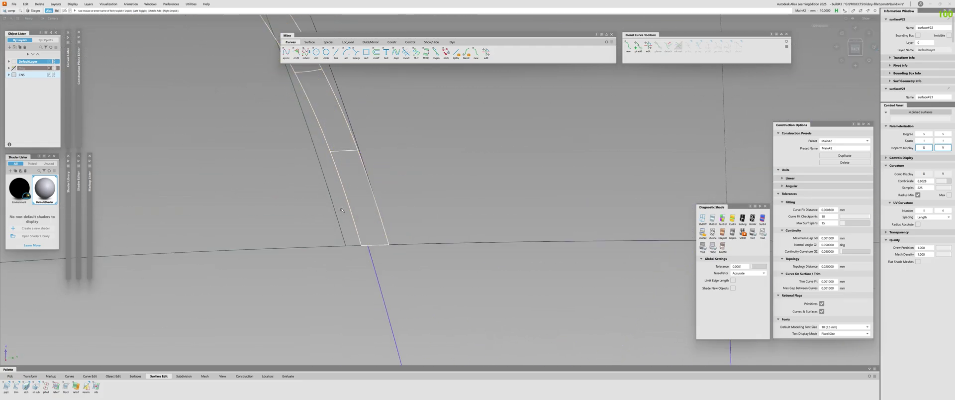
{"action": "left_click", "coordinate": [279, 149]}
{"action": "mouse_move", "coordinate": [279, 149]}
{"action": "left_mouse_down", "text": "alt+shift"}
{"action": "mouse_move", "coordinate": [308, 155]}
{"action": "mouse_move", "coordinate": [320, 124]}
{"action": "mouse_move", "coordinate": [341, 200]}
{"action": "mouse_move", "coordinate": [326, 193]}
{"action": "left_mouse_up", "text": "alt+shift"}
{"action": "left_click", "coordinate": [339, 143], "text": "alt+shift"}
{"action": "right_click_drag", "start_coordinate": [326, 193], "coordinate": [304, 195], "text": "alt+shift"}
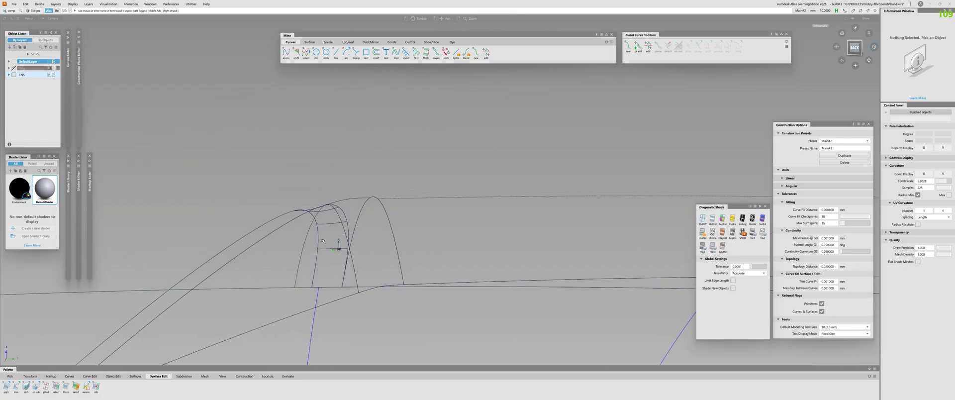
Set Align to the Project alignment type with the Normal vector direction.
{"action": "left_click_drag", "start_coordinate": [303, 195], "coordinate": [324, 203], "text": "alt+shift"}
{"action": "right_click_drag", "start_coordinate": [323, 203], "coordinate": [341, 206], "text": "alt+shift"}
{"action": "left_click_drag", "start_coordinate": [341, 206], "coordinate": [309, 193], "text": "alt+shift"}
{"action": "key", "text": "a"}
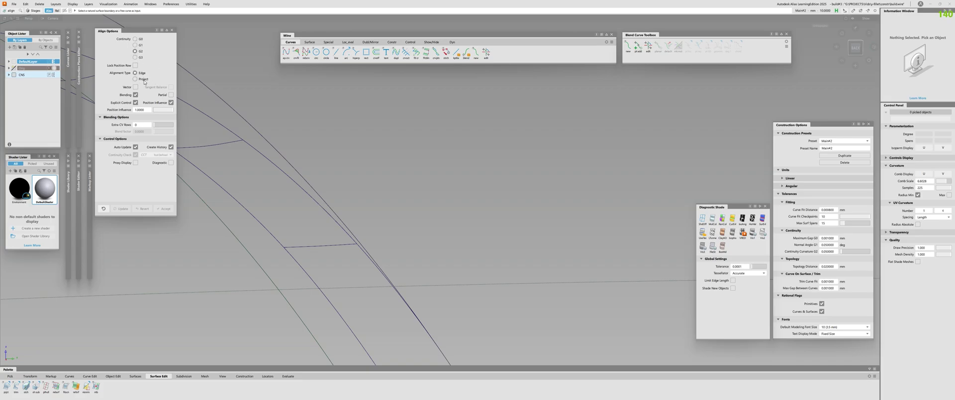
{"action": "left_click", "coordinate": [143, 79]}
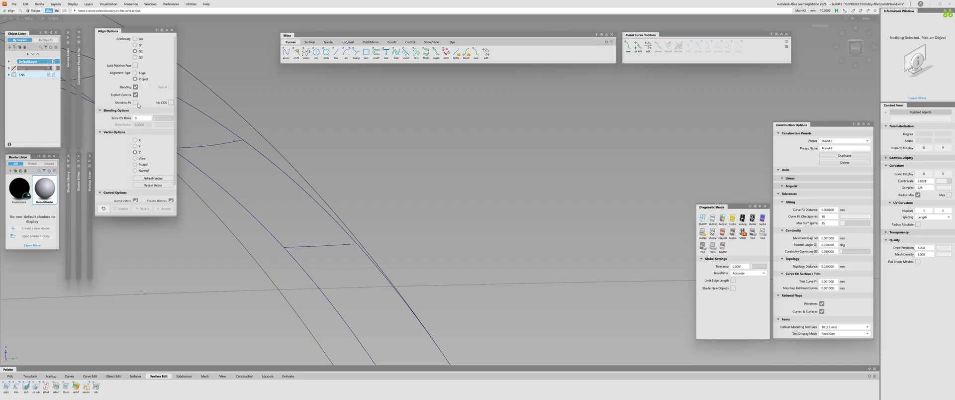
{"action": "left_click", "coordinate": [135, 171]}
{"action": "left_click_drag", "start_coordinate": [171, 118], "coordinate": [44, 115]}
Align the long edge of the second patch above the base line to the adjoining surface.
{"action": "mouse_move", "coordinate": [299, 189]}
{"action": "left_mouse_down", "text": "alt+shift"}
{"action": "mouse_move", "coordinate": [309, 194]}
{"action": "mouse_move", "coordinate": [241, 187]}
{"action": "mouse_move", "coordinate": [294, 164]}
{"action": "mouse_move", "coordinate": [318, 189]}
{"action": "mouse_move", "coordinate": [273, 202]}
{"action": "mouse_move", "coordinate": [351, 217]}
{"action": "mouse_move", "coordinate": [401, 167]}
{"action": "mouse_move", "coordinate": [383, 181]}
{"action": "mouse_move", "coordinate": [251, 208]}
{"action": "mouse_move", "coordinate": [261, 203]}
{"action": "left_mouse_up", "text": "alt+shift"}
{"action": "right_click_drag", "start_coordinate": [262, 204], "coordinate": [272, 182], "text": "alt+shift"}
{"action": "left_click", "coordinate": [272, 181]}
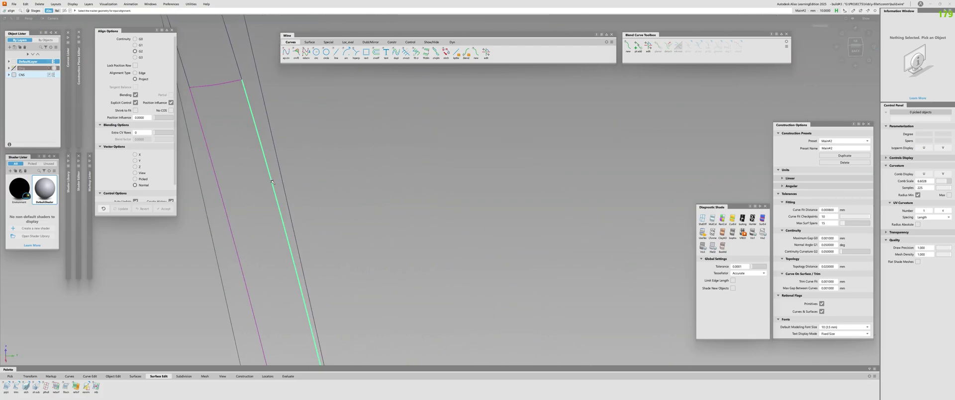
{"action": "left_click", "coordinate": [271, 152]}
{"action": "left_click_drag", "start_coordinate": [271, 152], "coordinate": [277, 215], "text": "alt+shift"}
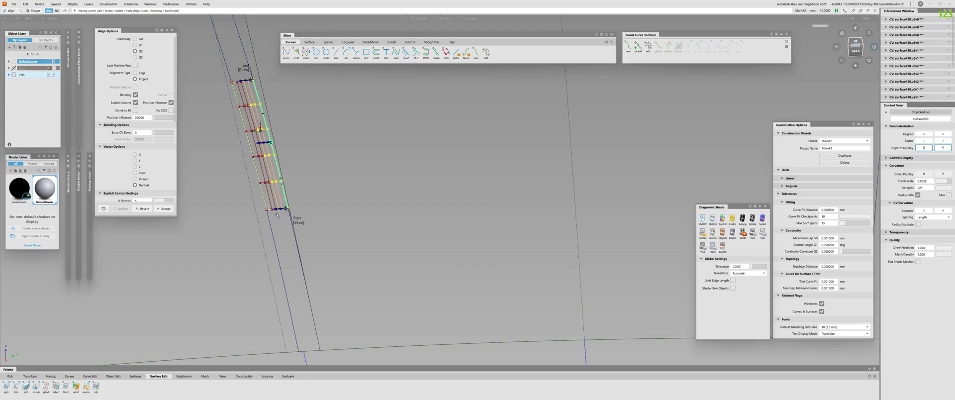
Align the long edge of the lowest patch to the adjoining skin#5 surface.
{"action": "right_click_drag", "start_coordinate": [267, 178], "coordinate": [314, 185], "text": "alt+shift"}
{"action": "middle_click_drag", "start_coordinate": [303, 338], "coordinate": [227, 195], "text": "alt+shift"}
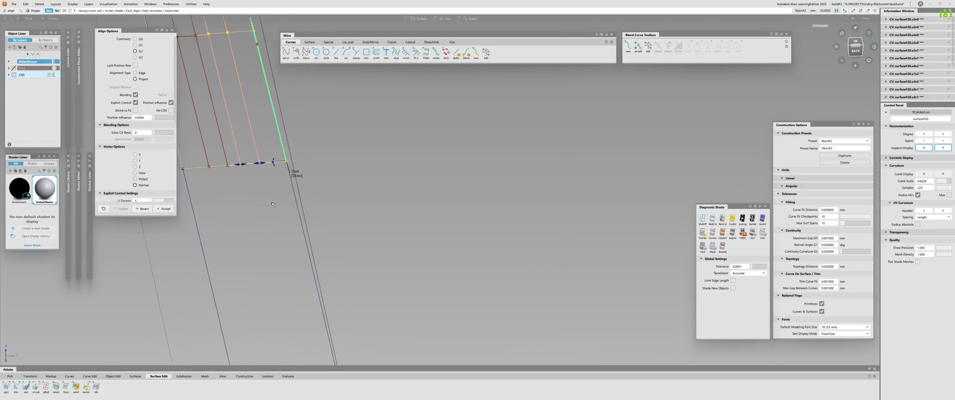
{"action": "right_click_drag", "start_coordinate": [228, 195], "coordinate": [239, 191], "text": "alt+shift"}
{"action": "left_click", "coordinate": [230, 187]}
{"action": "left_click", "coordinate": [234, 184]}
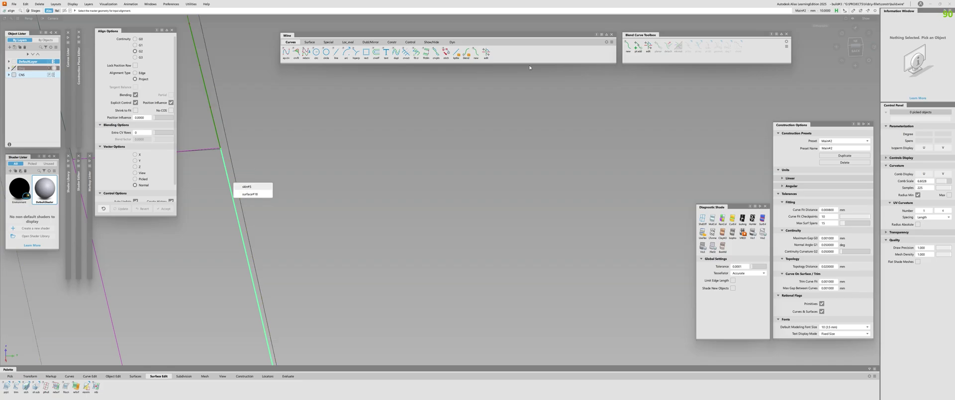
{"action": "left_click", "coordinate": [247, 187]}
{"action": "right_click_drag", "start_coordinate": [279, 189], "coordinate": [219, 193], "text": "alt+shift"}
{"action": "middle_click_drag", "start_coordinate": [324, 244], "coordinate": [294, 194], "text": "alt+shift"}
{"action": "left_click_drag", "start_coordinate": [294, 194], "coordinate": [280, 205], "text": "alt+shift"}
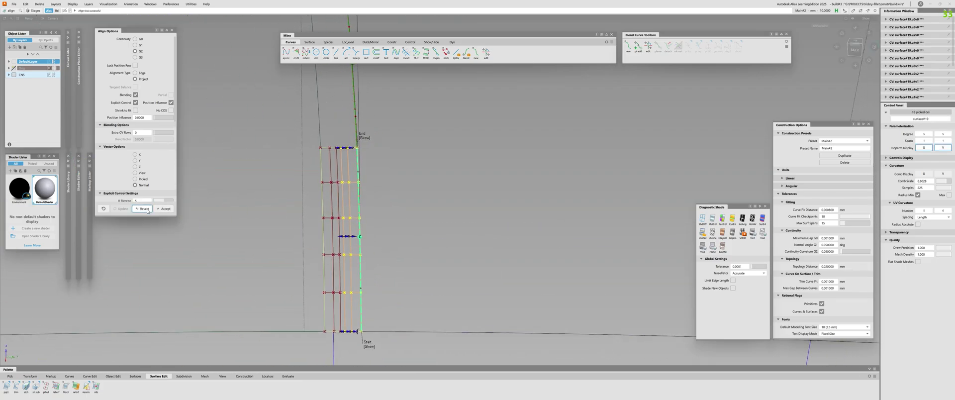
Revert the lowest patch's alignment and match its long edge to the skin surface again.
{"action": "left_click", "coordinate": [143, 209]}
{"action": "right_click_drag", "start_coordinate": [248, 204], "coordinate": [278, 203], "text": "alt+shift"}
{"action": "left_click", "coordinate": [367, 209]}
{"action": "right_click_drag", "start_coordinate": [343, 203], "coordinate": [363, 200], "text": "alt+shift"}
{"action": "left_click_drag", "start_coordinate": [363, 200], "coordinate": [367, 171], "text": "alt+shift"}
Try another edge alignment farther up the strip and undo it.
{"action": "left_click", "coordinate": [384, 128]}
{"action": "right_click_drag", "start_coordinate": [381, 137], "coordinate": [353, 141], "text": "alt+shift"}
{"action": "middle_click_drag", "start_coordinate": [353, 142], "coordinate": [383, 244], "text": "alt+shift"}
{"action": "key", "text": "ctrl+z"}
Examine the aligned long edges of the two lower patches and their overall flow from several viewing angles.
{"action": "left_click_drag", "start_coordinate": [383, 244], "coordinate": [547, 378], "text": "alt+shift"}
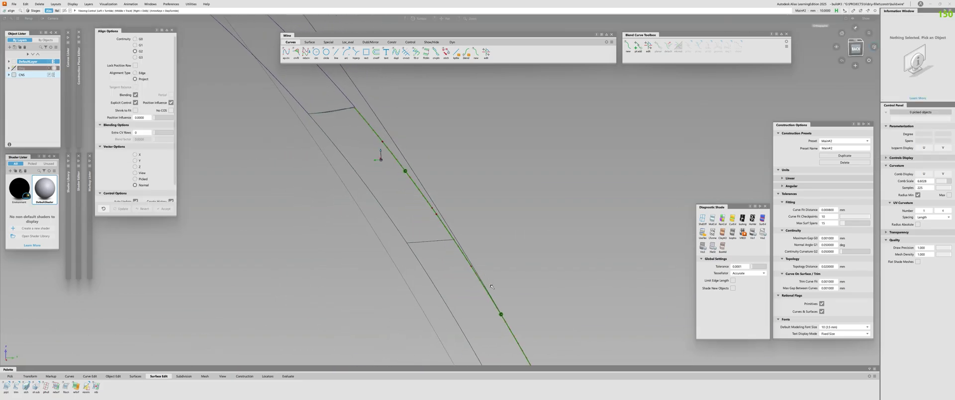
{"action": "middle_click_drag", "start_coordinate": [557, 388], "coordinate": [495, 357], "text": "alt+shift"}
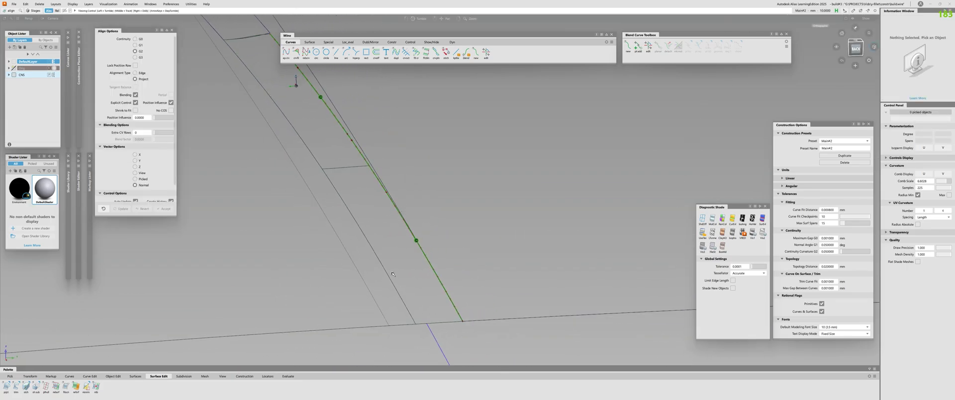
{"action": "left_click_drag", "start_coordinate": [392, 273], "coordinate": [357, 271], "text": "alt+shift"}
{"action": "left_click_drag", "start_coordinate": [387, 332], "coordinate": [444, 222], "text": "alt+shift"}
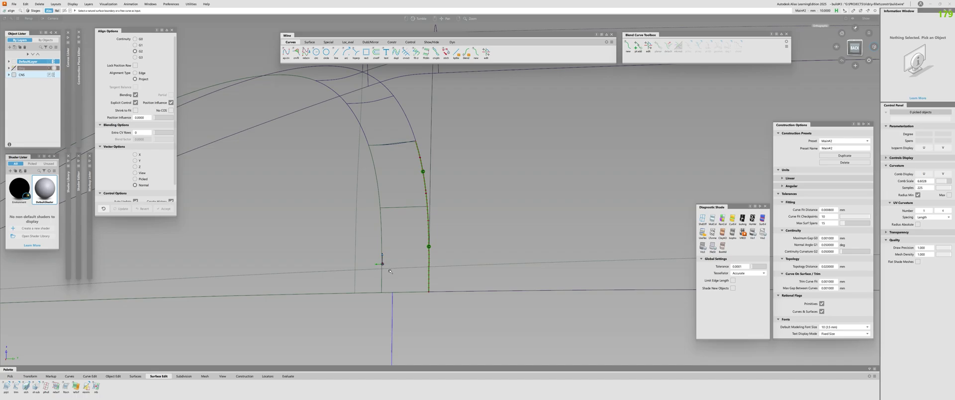
{"action": "left_click_drag", "start_coordinate": [390, 271], "coordinate": [476, 214], "text": "alt+shift"}
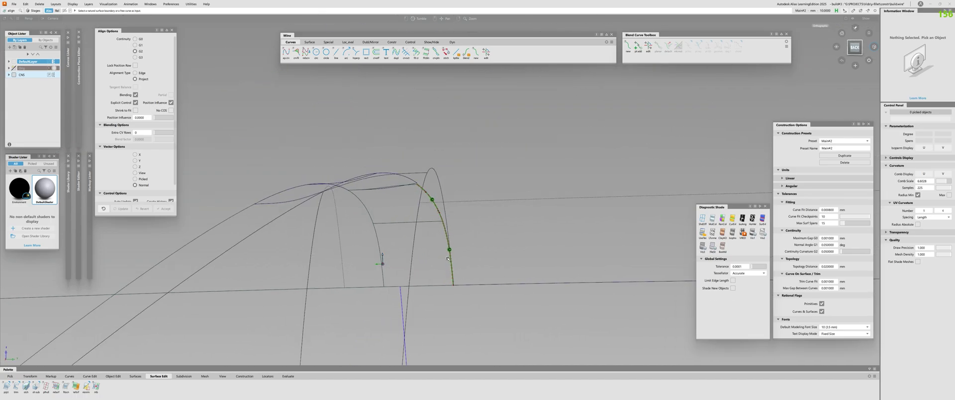
{"action": "left_click_drag", "start_coordinate": [448, 258], "coordinate": [482, 201], "text": "alt+shift"}
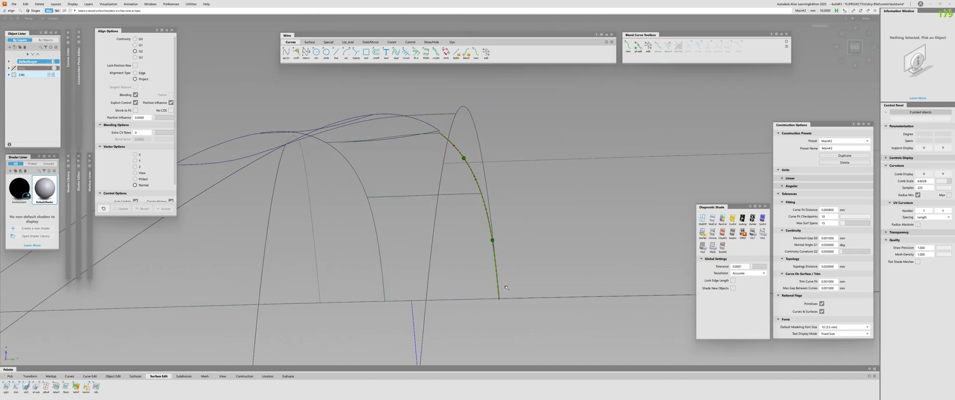
{"action": "left_click_drag", "start_coordinate": [505, 288], "coordinate": [523, 308], "text": "alt+shift"}
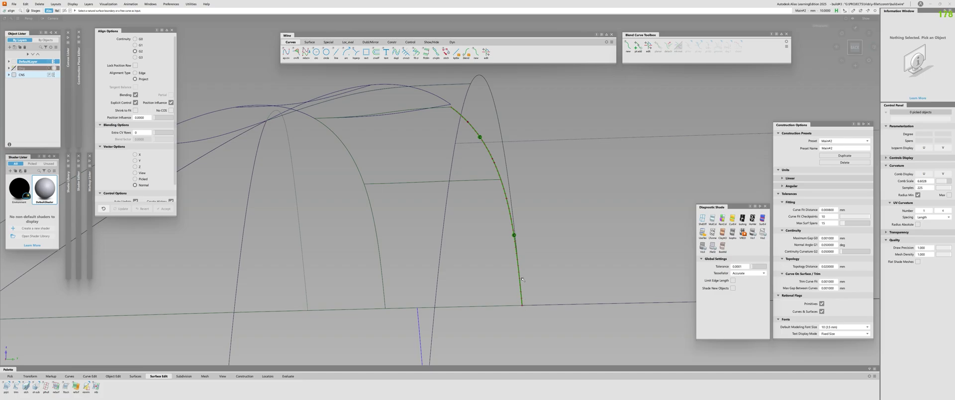
{"action": "right_click_drag", "start_coordinate": [383, 260], "coordinate": [328, 239], "text": "alt+shift"}
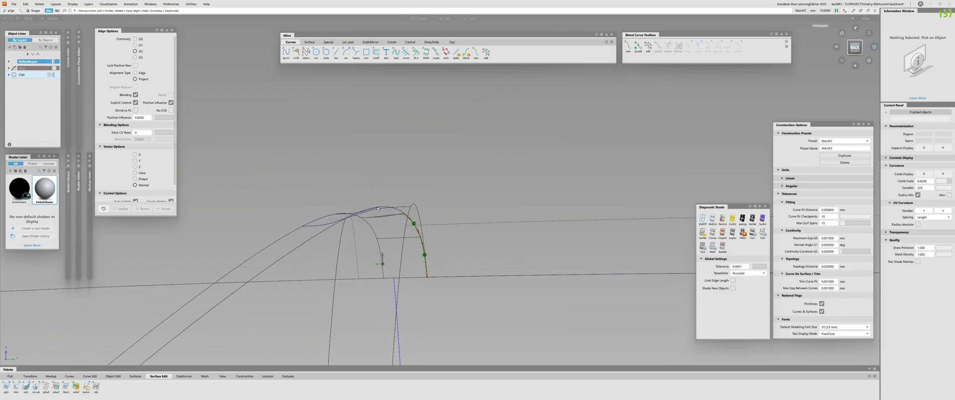
{"action": "left_click_drag", "start_coordinate": [328, 238], "coordinate": [259, 99], "text": "alt+shift"}
Align the long edge of the third patch above the base line to the adjoining skin surface.
{"action": "middle_click_drag", "start_coordinate": [224, 45], "coordinate": [345, 172], "text": "alt+shift"}
{"action": "left_click_drag", "start_coordinate": [345, 172], "coordinate": [398, 205], "text": "alt+shift"}
{"action": "left_click", "coordinate": [399, 206]}
{"action": "right_click_drag", "start_coordinate": [399, 206], "coordinate": [356, 219], "text": "alt+shift"}
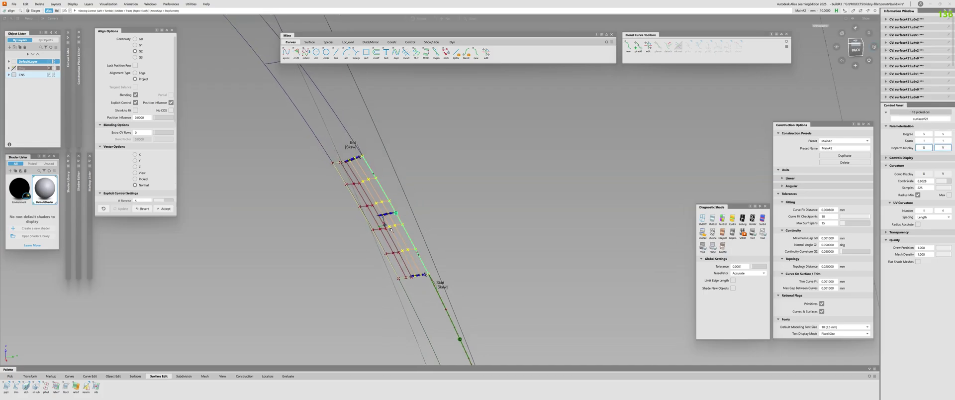
Align the opposite long edges of the two lower patches to the neighbouring surface.
{"action": "left_click", "coordinate": [416, 306]}
{"action": "mouse_move", "coordinate": [416, 306]}
{"action": "middle_mouse_down", "text": "alt+shift"}
{"action": "mouse_move", "coordinate": [397, 241]}
{"action": "mouse_move", "coordinate": [324, 95]}
{"action": "middle_mouse_up", "text": "alt+shift"}
{"action": "mouse_move", "coordinate": [361, 279]}
{"action": "middle_mouse_down", "text": "alt+shift"}
{"action": "mouse_move", "coordinate": [330, 203]}
{"action": "mouse_move", "coordinate": [348, 292]}
{"action": "middle_mouse_up", "text": "alt+shift"}
{"action": "left_click", "coordinate": [321, 251]}
{"action": "key", "text": "space"}
{"action": "left_click", "coordinate": [338, 180]}
{"action": "left_click", "coordinate": [269, 209]}
{"action": "key", "text": "space"}
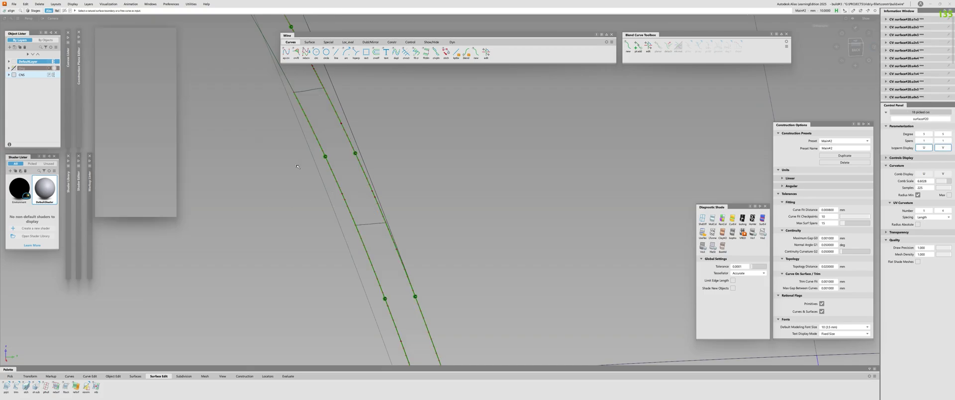
Align the opposite long edge of the third patch above the base line to its neighbouring surface.
{"action": "left_click_drag", "start_coordinate": [269, 210], "coordinate": [347, 265], "text": "alt+shift"}
{"action": "left_click", "coordinate": [314, 160]}
{"action": "left_click", "coordinate": [277, 200]}
{"action": "key", "text": "space"}
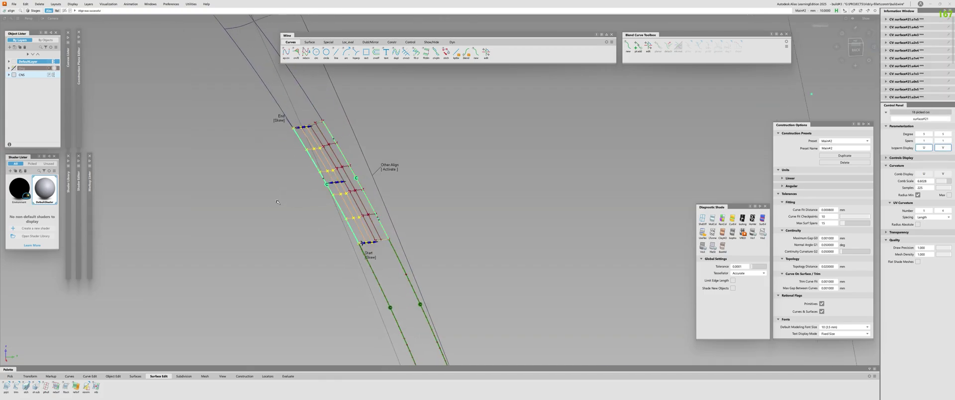
Check positional continuity across the short joints between the aligned patches.
{"action": "middle_click_drag", "start_coordinate": [278, 201], "coordinate": [263, 165], "text": "alt+shift"}
{"action": "key", "text": "c"}
{"action": "left_click", "coordinate": [360, 206]}
{"action": "middle_click_drag", "start_coordinate": [375, 237], "coordinate": [335, 128], "text": "alt+shift"}
{"action": "left_click", "coordinate": [379, 229]}
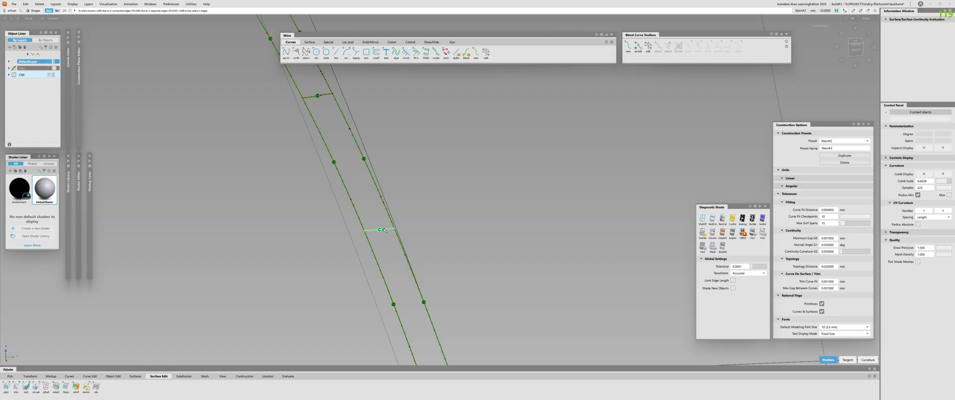
{"action": "middle_click_drag", "start_coordinate": [380, 231], "coordinate": [326, 100], "text": "alt+shift"}
{"action": "left_click", "coordinate": [384, 250]}
Align the uppermost patch's long edge to the adjoining skin surface near the strip's upper end.
{"action": "right_click_drag", "start_coordinate": [383, 250], "coordinate": [362, 161], "text": "alt+shift"}
{"action": "middle_click_drag", "start_coordinate": [362, 161], "coordinate": [388, 301], "text": "alt+shift"}
{"action": "left_click_drag", "start_coordinate": [347, 259], "coordinate": [397, 234], "text": "alt+shift"}
{"action": "middle_click_drag", "start_coordinate": [374, 280], "coordinate": [430, 194], "text": "alt+shift"}
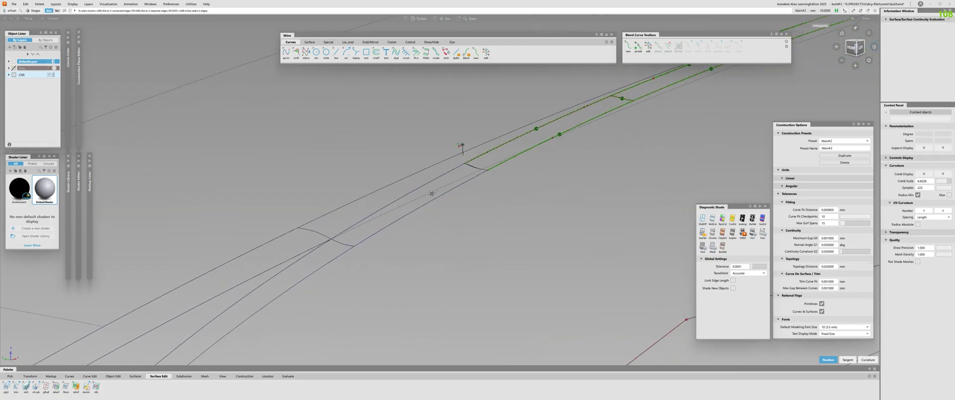
{"action": "mouse_move", "coordinate": [430, 194]}
{"action": "left_mouse_down", "text": "alt+shift"}
{"action": "mouse_move", "coordinate": [342, 247]}
{"action": "mouse_move", "coordinate": [204, 205]}
{"action": "mouse_move", "coordinate": [226, 197]}
{"action": "left_mouse_up", "text": "alt+shift"}
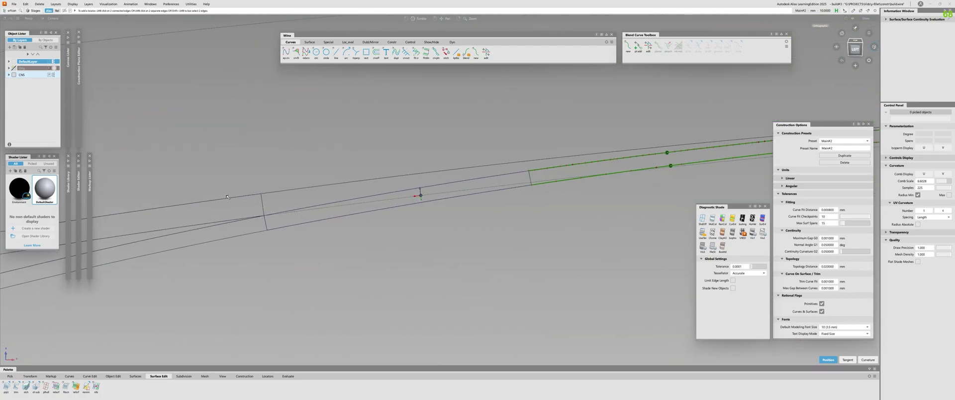
{"action": "left_click_drag", "start_coordinate": [351, 162], "coordinate": [408, 173], "text": "alt+shift"}
{"action": "left_click", "coordinate": [413, 197], "text": "ctrl+shift"}
{"action": "key", "text": "h"}
{"action": "scroll", "coordinate": [412, 197], "scroll_direction": "up", "scroll_amount": 3, "text": "alt+shift"}
{"action": "key", "text": "a"}
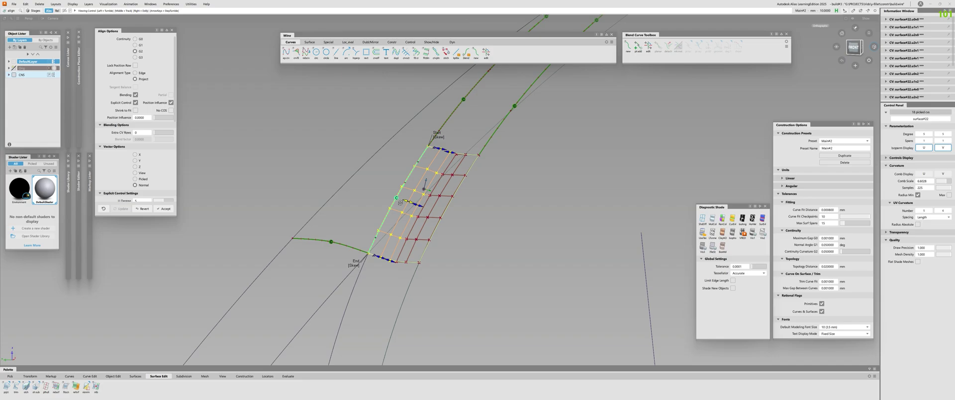
Align the uppermost patch's opposite long edge to its neighbouring surface.
{"action": "left_click_drag", "start_coordinate": [407, 174], "coordinate": [466, 188], "text": "alt+shift"}
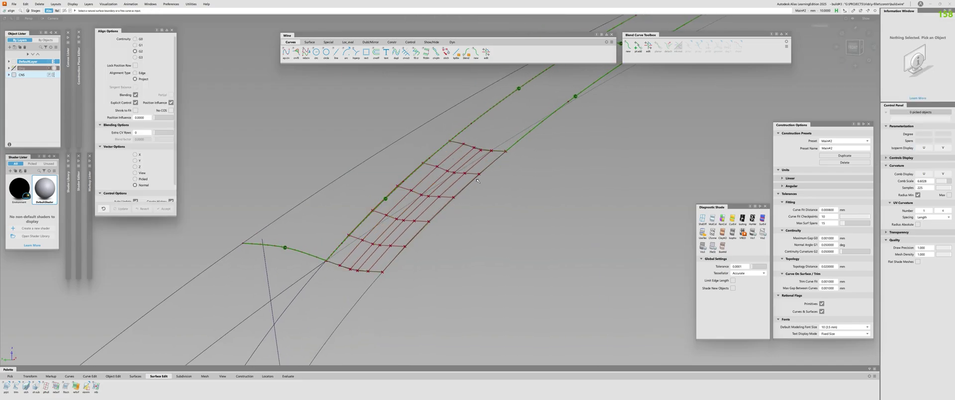
{"action": "left_click", "coordinate": [474, 179]}
{"action": "left_click", "coordinate": [474, 180]}
Check positional continuity across the joint between the uppermost patch and the patch below it.
{"action": "left_click_drag", "start_coordinate": [539, 185], "coordinate": [397, 179], "text": "alt+shift"}
{"action": "key", "text": "c"}
{"action": "left_click", "coordinate": [482, 147]}
{"action": "right_click_drag", "start_coordinate": [398, 179], "coordinate": [191, 215], "text": "alt+shift"}
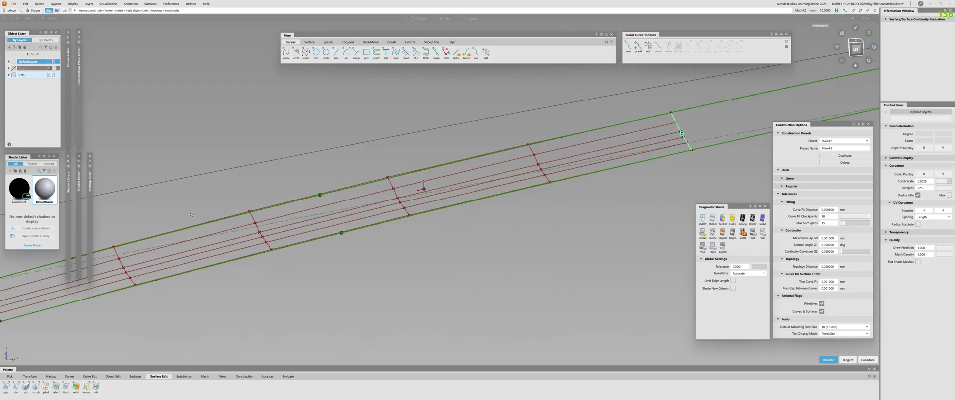
{"action": "left_click_drag", "start_coordinate": [190, 214], "coordinate": [401, 203], "text": "alt+shift"}
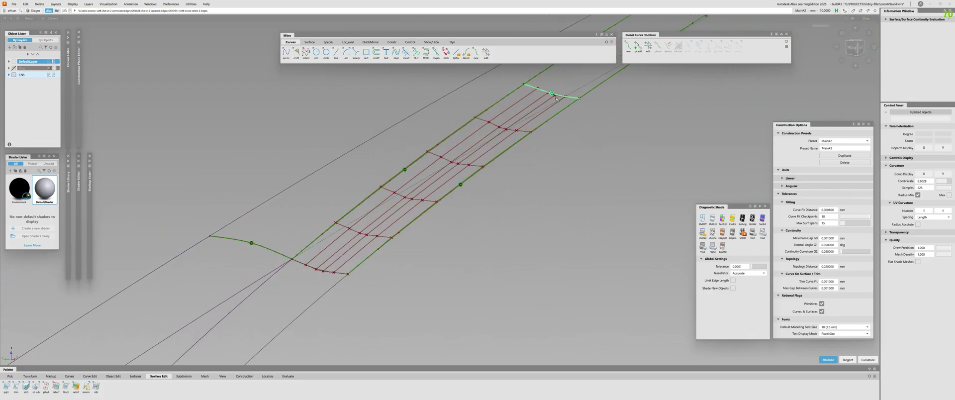
{"action": "left_click_drag", "start_coordinate": [503, 159], "coordinate": [455, 172], "text": "alt+shift"}
{"action": "key", "text": "a"}
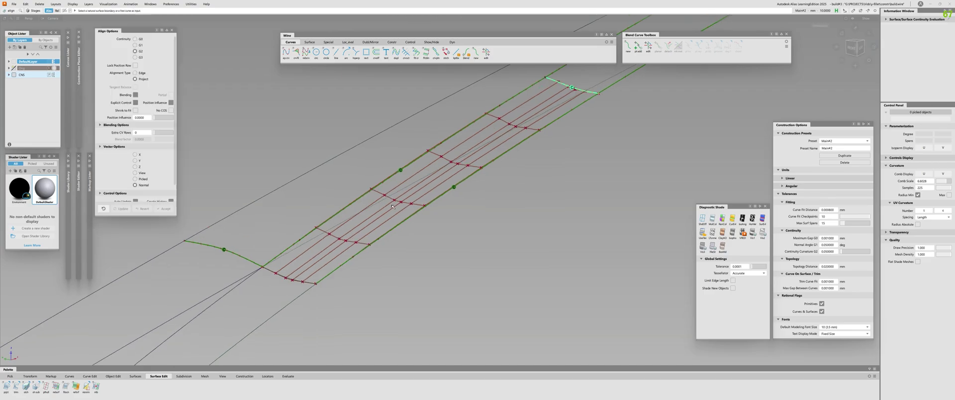
{"action": "left_click_drag", "start_coordinate": [517, 94], "coordinate": [558, 81], "text": "alt+shift"}
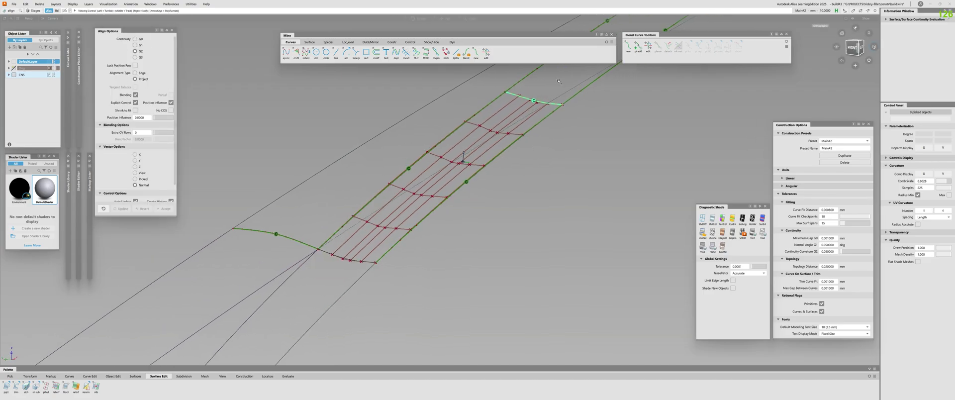
{"action": "left_click_drag", "start_coordinate": [442, 182], "coordinate": [365, 212], "text": "alt+shift"}
{"action": "left_click", "coordinate": [398, 215]}
Check curvature continuity across the patch's lower short edge with the adjoining surface.
{"action": "left_click_drag", "start_coordinate": [415, 267], "coordinate": [365, 241]}
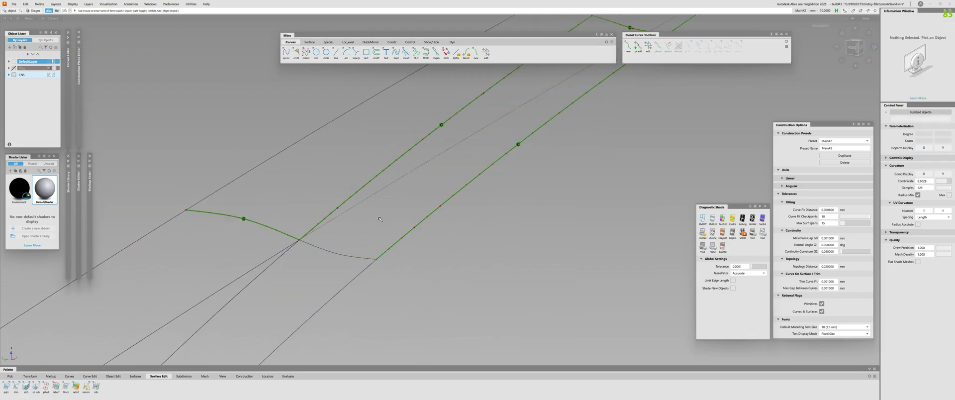
{"action": "left_click_drag", "start_coordinate": [415, 254], "coordinate": [365, 241]}
{"action": "right_click_drag", "start_coordinate": [348, 249], "coordinate": [328, 262], "text": "alt+shift"}
{"action": "left_click", "coordinate": [291, 299]}
{"action": "left_click_drag", "start_coordinate": [341, 242], "coordinate": [552, 251], "text": "alt+shift"}
{"action": "key", "text": "space"}
{"action": "key", "text": "space"}
{"action": "key", "text": "space"}
{"action": "key", "text": "space"}
{"action": "key", "text": "space"}
{"action": "left_click_drag", "start_coordinate": [353, 255], "coordinate": [456, 252], "text": "alt+shift"}
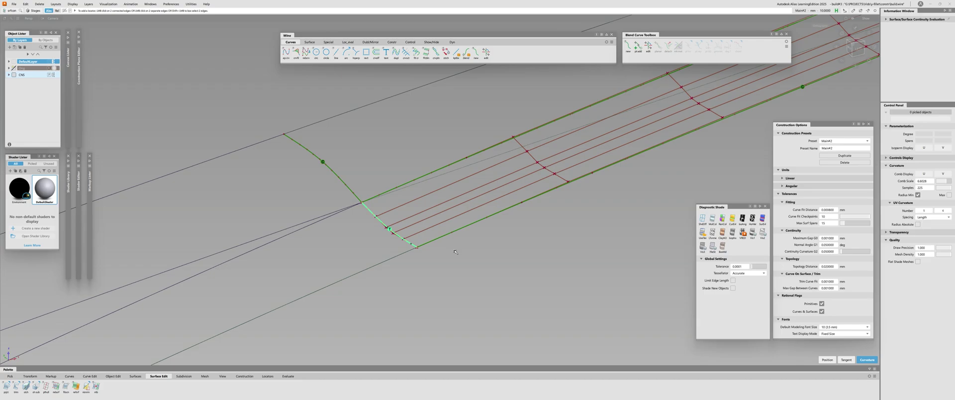
Try to align the patch's lower short edge to the adjoining surface using the Edge alignment type.
{"action": "left_click_drag", "start_coordinate": [356, 239], "coordinate": [156, 178], "text": "alt+shift"}
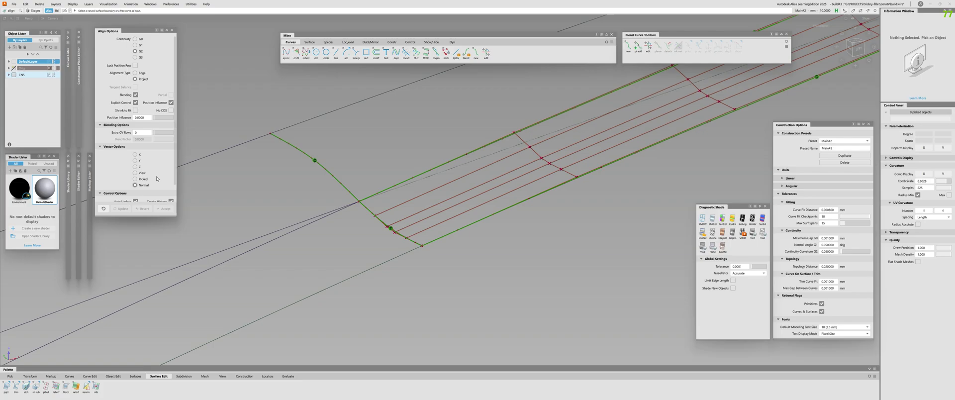
{"action": "left_click", "coordinate": [135, 72]}
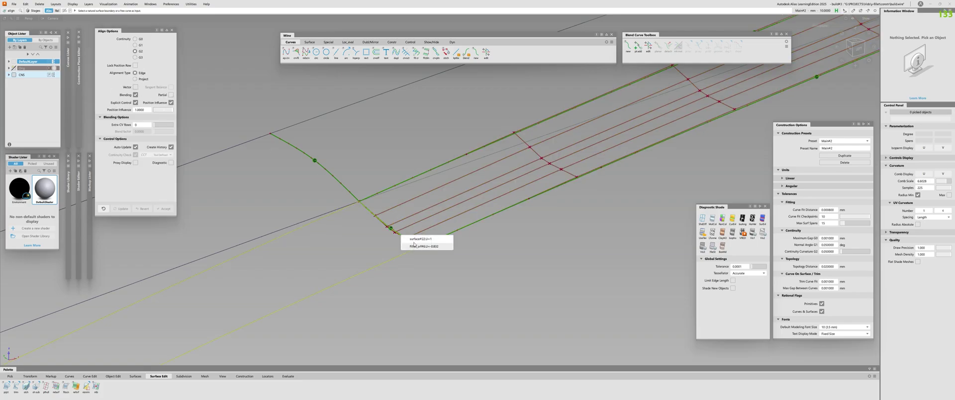
{"action": "left_click", "coordinate": [396, 234]}
{"action": "left_click", "coordinate": [455, 239]}
{"action": "left_click", "coordinate": [402, 236]}
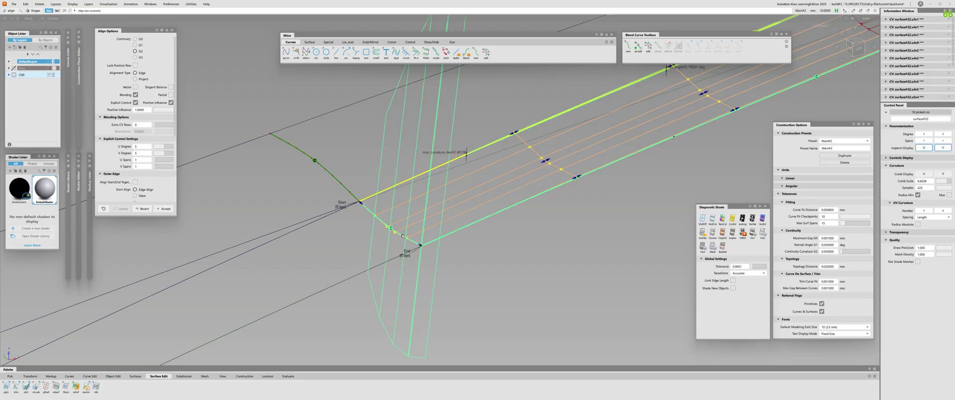
Examine the curvature combs along the aligned lower short edge and revert the alignment.
{"action": "left_click_drag", "start_coordinate": [498, 206], "coordinate": [415, 198], "text": "alt+shift"}
{"action": "middle_click_drag", "start_coordinate": [464, 182], "coordinate": [373, 207], "text": "alt+shift"}
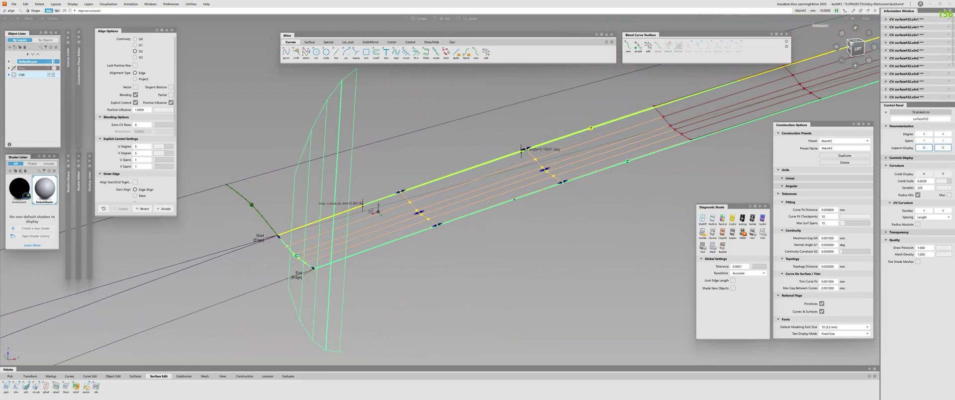
{"action": "left_click_drag", "start_coordinate": [373, 207], "coordinate": [381, 151], "text": "alt+shift"}
{"action": "left_click_drag", "start_coordinate": [481, 140], "coordinate": [597, 149], "text": "alt+shift"}
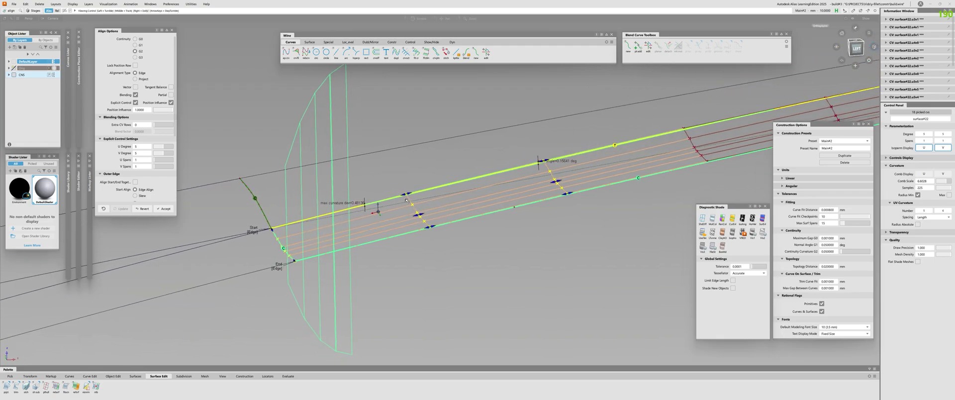
{"action": "left_click_drag", "start_coordinate": [264, 235], "coordinate": [334, 230], "text": "alt+shift"}
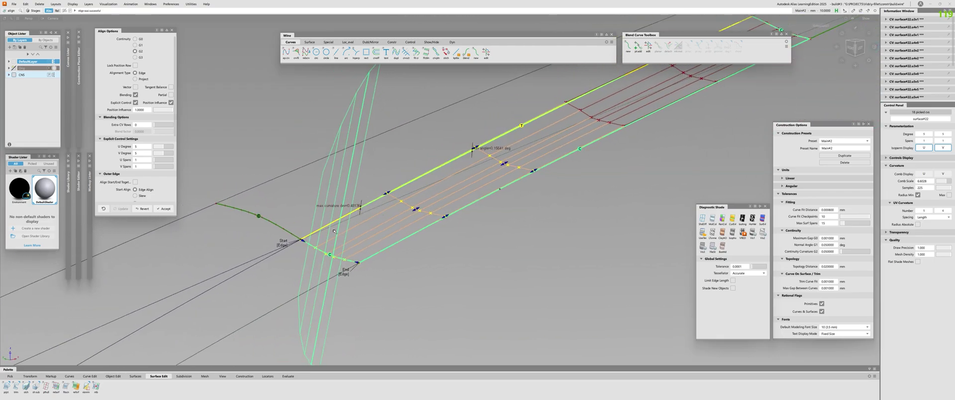
{"action": "left_click_drag", "start_coordinate": [329, 212], "coordinate": [138, 203], "text": "alt+shift"}
{"action": "left_click", "coordinate": [144, 209]}
Examine the curvature deviation along the patch's lower short edge and the control points of the surrounding surfaces.
{"action": "left_click_drag", "start_coordinate": [308, 229], "coordinate": [408, 214], "text": "alt+shift"}
{"action": "left_click", "coordinate": [317, 248]}
{"action": "left_click_drag", "start_coordinate": [520, 112], "coordinate": [348, 234], "text": "alt+shift"}
{"action": "mouse_move", "coordinate": [359, 272]}
{"action": "left_mouse_down", "text": "alt+shift"}
{"action": "mouse_move", "coordinate": [282, 260]}
{"action": "mouse_move", "coordinate": [305, 238]}
{"action": "mouse_move", "coordinate": [381, 223]}
{"action": "left_mouse_up", "text": "alt+shift"}
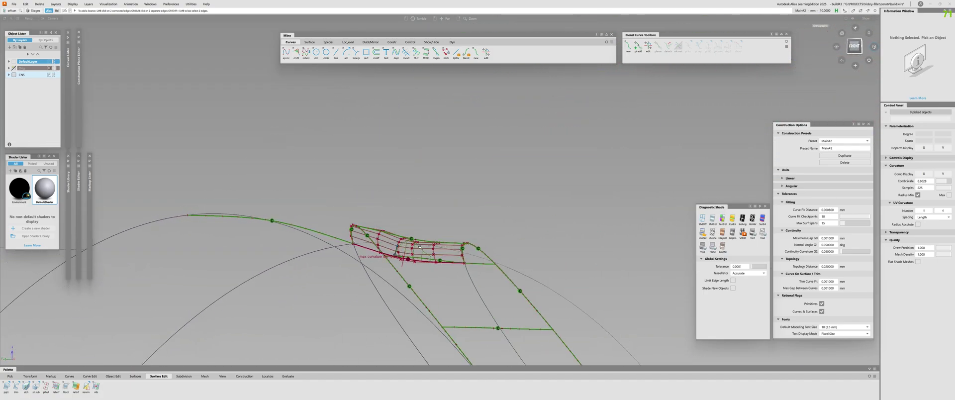
{"action": "left_click_drag", "start_coordinate": [419, 246], "coordinate": [367, 244], "text": "alt+shift"}
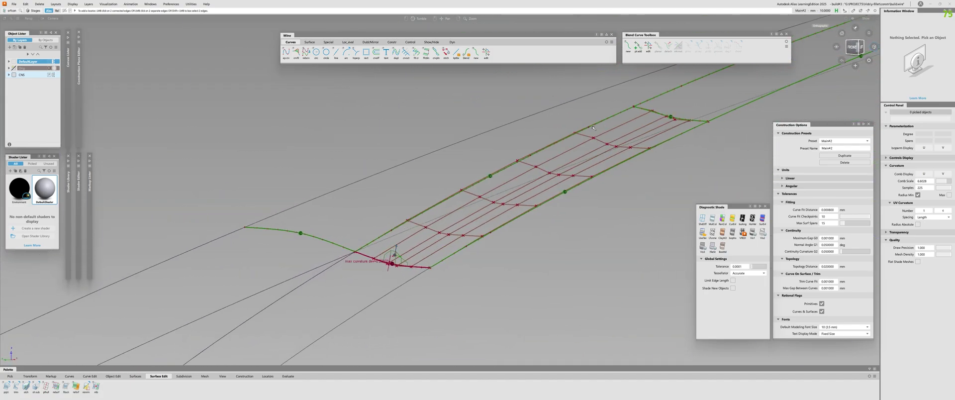
{"action": "right_click_drag", "start_coordinate": [592, 128], "coordinate": [332, 236], "text": "alt+shift"}
{"action": "left_click", "coordinate": [324, 243]}
{"action": "left_click_drag", "start_coordinate": [324, 243], "coordinate": [281, 247], "text": "alt+shift"}
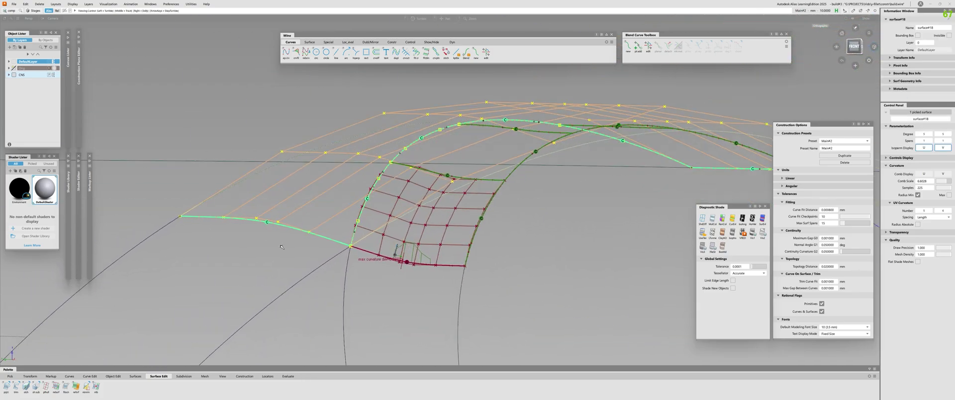
{"action": "left_click", "coordinate": [373, 199]}
{"action": "left_click_drag", "start_coordinate": [395, 255], "coordinate": [435, 258], "text": "alt+shift"}
{"action": "right_click_drag", "start_coordinate": [435, 258], "coordinate": [369, 256], "text": "alt+shift"}
{"action": "left_click_drag", "start_coordinate": [369, 258], "coordinate": [551, 225], "text": "alt+shift"}
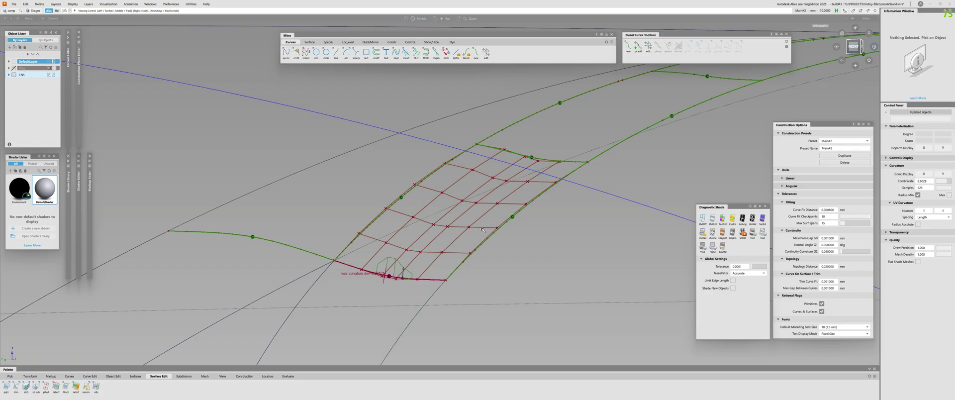
{"action": "left_click_drag", "start_coordinate": [483, 230], "coordinate": [456, 219], "text": "alt+shift"}
Pick the third control point in the third row from the patch's lower short edge for moving along normal, U or V.
{"action": "left_click", "coordinate": [456, 220]}
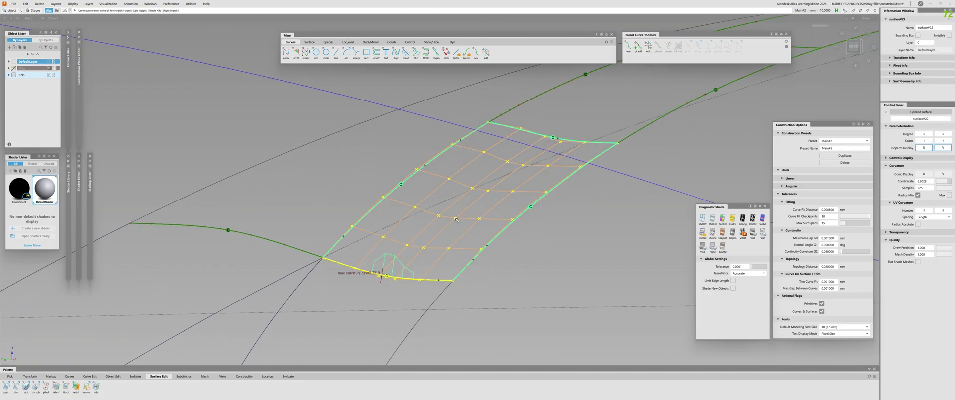
{"action": "left_click_drag", "start_coordinate": [456, 219], "coordinate": [420, 218], "text": "alt+shift"}
{"action": "left_click", "coordinate": [445, 181]}
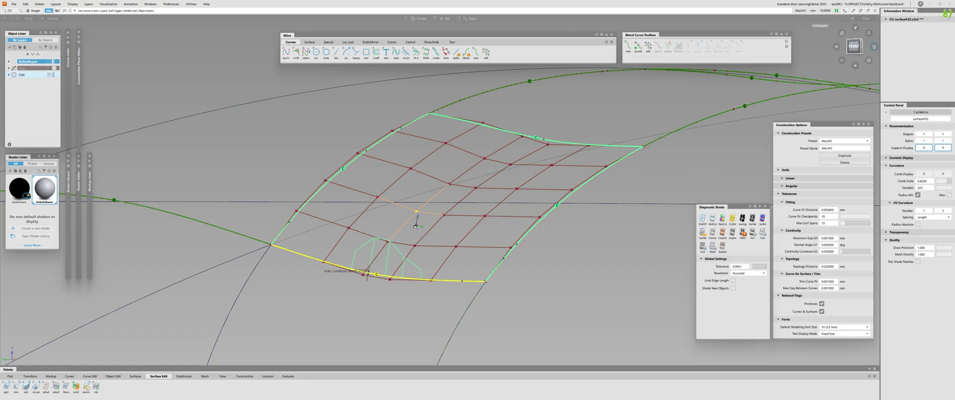
{"action": "left_click_drag", "start_coordinate": [415, 226], "coordinate": [436, 195], "text": "ctrl+shift"}
{"action": "left_click", "coordinate": [437, 194]}
{"action": "left_click", "coordinate": [437, 195]}
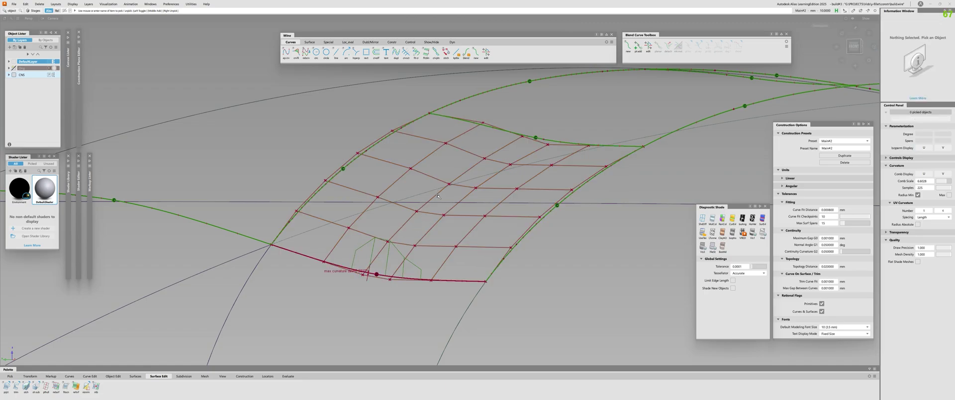
{"action": "left_click", "coordinate": [438, 196]}
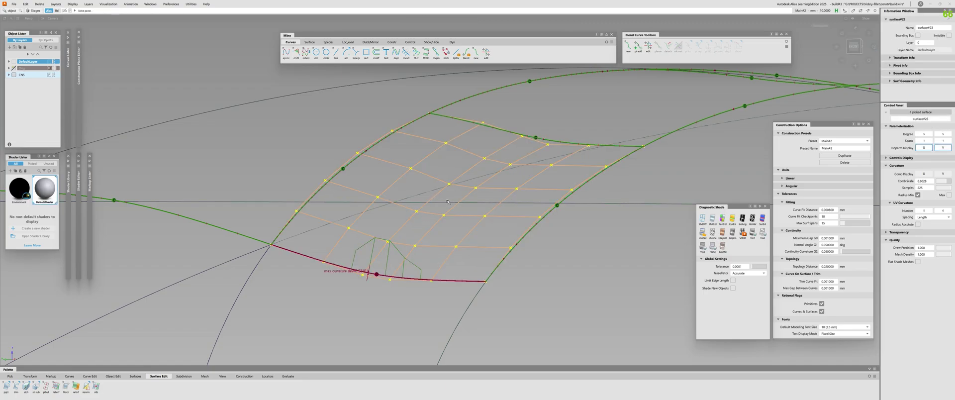
{"action": "left_click_drag", "start_coordinate": [448, 202], "coordinate": [450, 236], "text": "ctrl+shift"}
{"action": "left_click_drag", "start_coordinate": [432, 221], "coordinate": [383, 258], "text": "alt+shift"}
{"action": "left_click", "coordinate": [416, 208]}
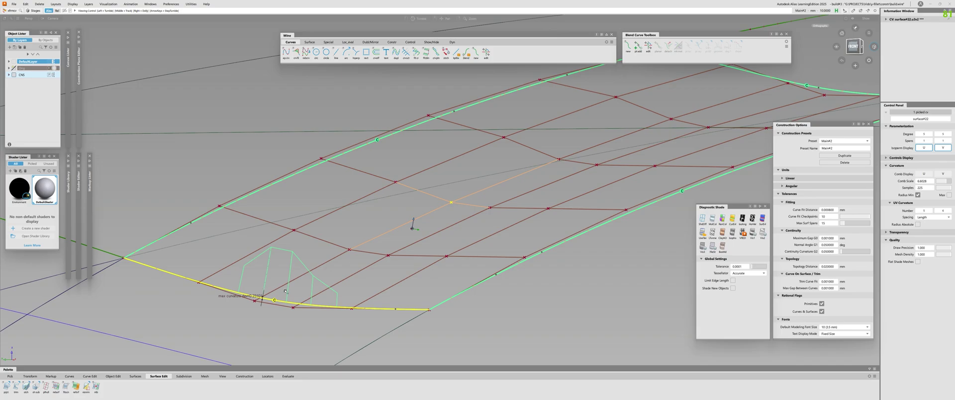
{"action": "left_click_drag", "start_coordinate": [355, 259], "coordinate": [382, 274], "text": "alt+shift"}
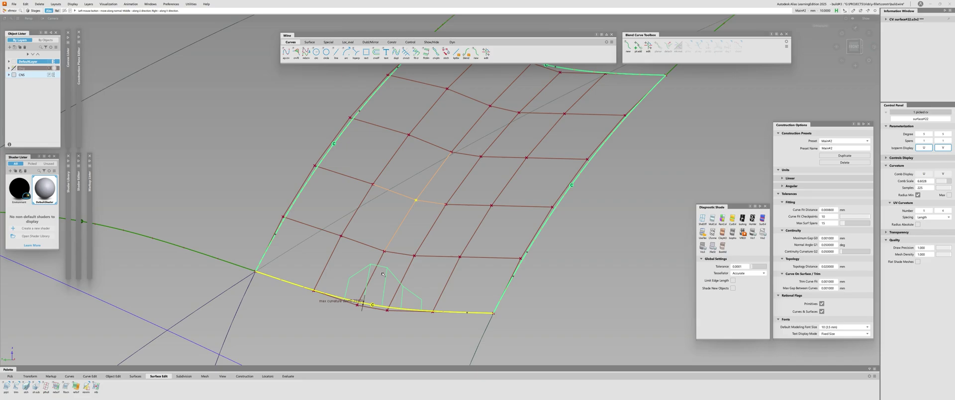
Set the mouse sensitivity to 1000 and nudge the picked control point to reduce the curvature comb at the lower short edge.
{"action": "key", "text": "shift+alt"}
{"action": "left_click_drag", "start_coordinate": [458, 193], "coordinate": [376, 201], "text": "alt+shift"}
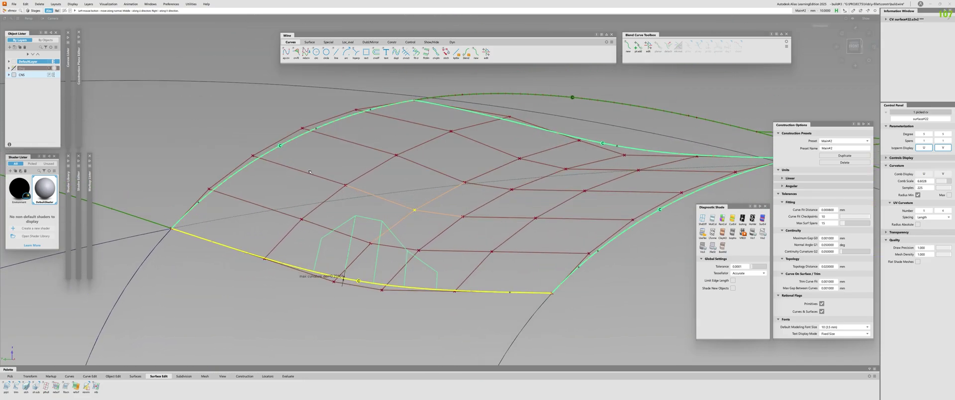
{"action": "right_click_drag", "start_coordinate": [412, 220], "coordinate": [385, 209], "text": "alt+shift"}
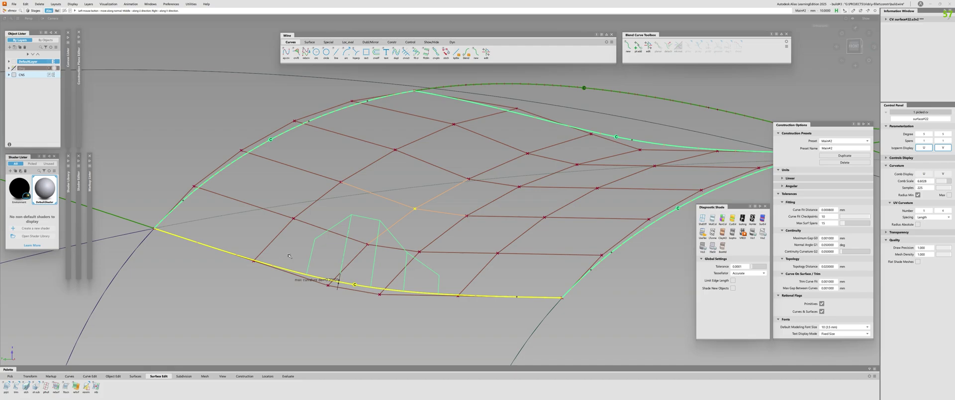
{"action": "left_click_drag", "start_coordinate": [289, 256], "coordinate": [245, 283], "text": "alt+shift"}
{"action": "left_click_drag", "start_coordinate": [328, 244], "coordinate": [380, 248], "text": "alt+shift"}
{"action": "right_click_drag", "start_coordinate": [431, 246], "coordinate": [431, 225], "text": "alt+shift"}
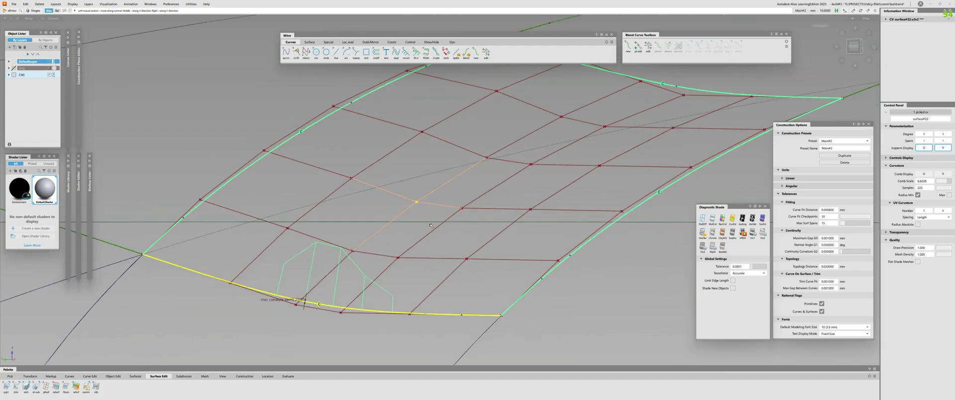
{"action": "key", "text": "space"}
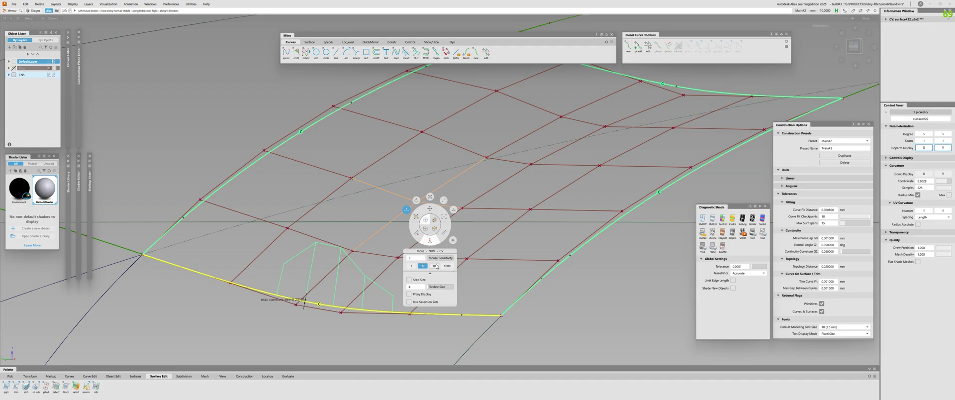
{"action": "left_click", "coordinate": [449, 268]}
{"action": "left_click_drag", "start_coordinate": [399, 245], "coordinate": [279, 337]}
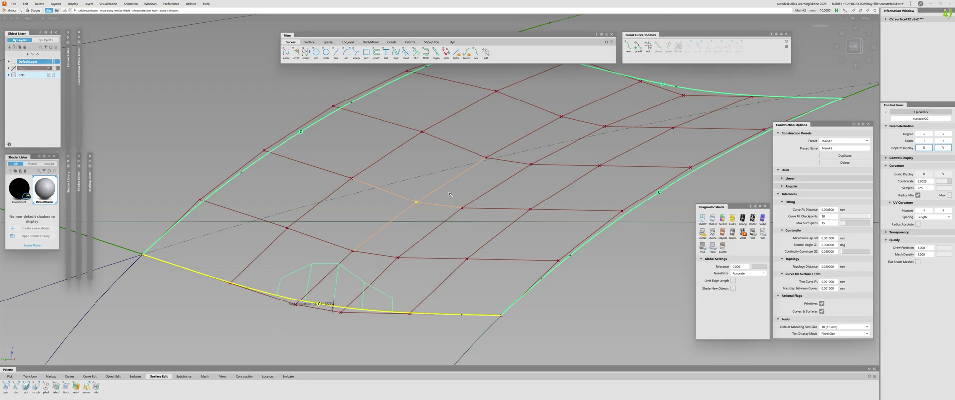
{"action": "left_click_drag", "start_coordinate": [440, 206], "coordinate": [477, 192]}
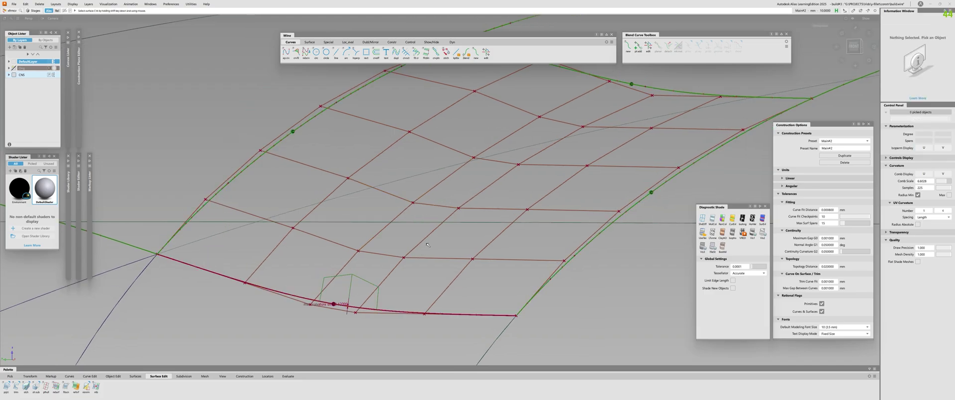
Undo the last edit and pick the third control point in the second row from the lower short edge to refine the curvature match.
{"action": "left_click", "coordinate": [458, 208]}
{"action": "left_click_drag", "start_coordinate": [444, 252], "coordinate": [381, 262]}
{"action": "key", "text": "ctrl+z"}
{"action": "left_click", "coordinate": [358, 250]}
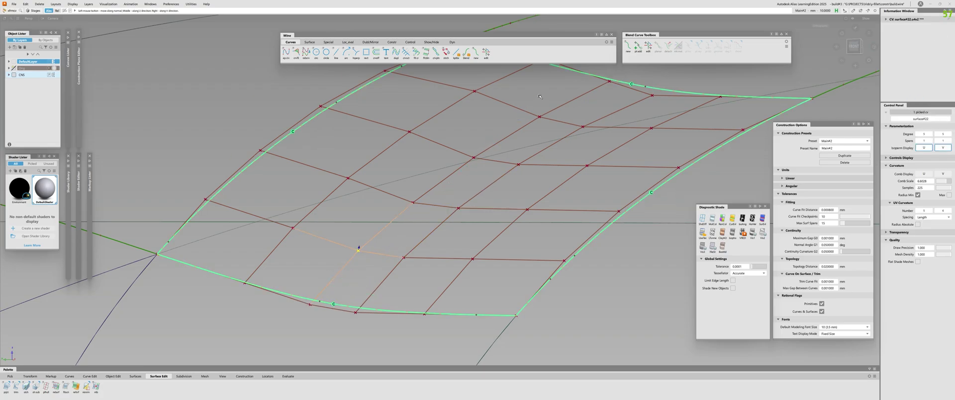
{"action": "left_click_drag", "start_coordinate": [529, 105], "coordinate": [589, 103], "text": "alt+shift"}
{"action": "left_click_drag", "start_coordinate": [516, 159], "coordinate": [437, 259], "text": "alt+shift"}
{"action": "left_click", "coordinate": [429, 255]}
{"action": "left_click", "coordinate": [437, 260]}
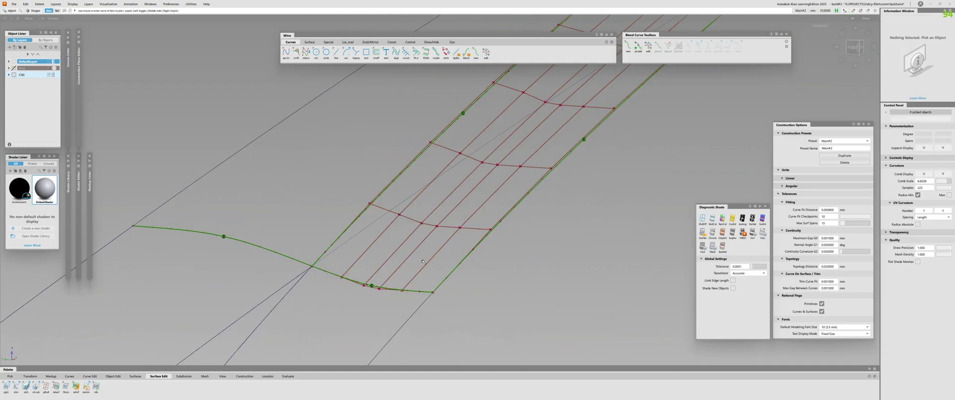
Select the patch and examine its control point rows and flow towards the lower short edge from several angles.
{"action": "right_click_drag", "start_coordinate": [437, 259], "coordinate": [378, 259], "text": "alt+shift"}
{"action": "left_click_drag", "start_coordinate": [378, 259], "coordinate": [463, 252], "text": "alt+shift"}
{"action": "left_click", "coordinate": [423, 239]}
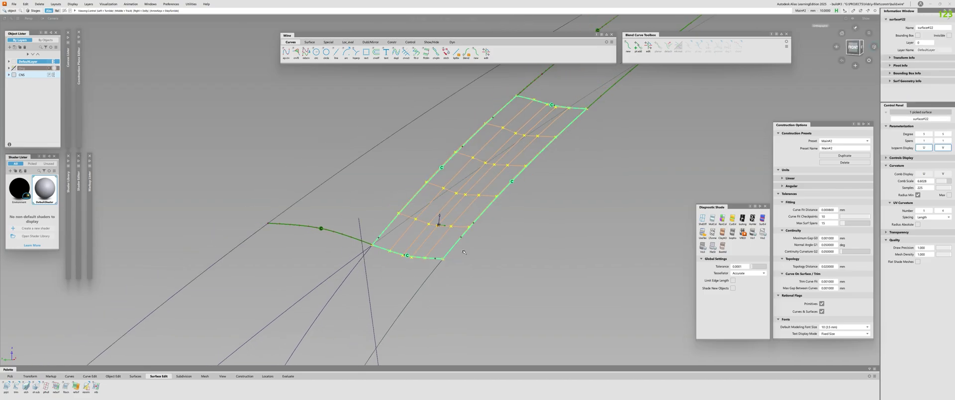
{"action": "right_click_drag", "start_coordinate": [658, 268], "coordinate": [681, 249], "text": "alt+shift"}
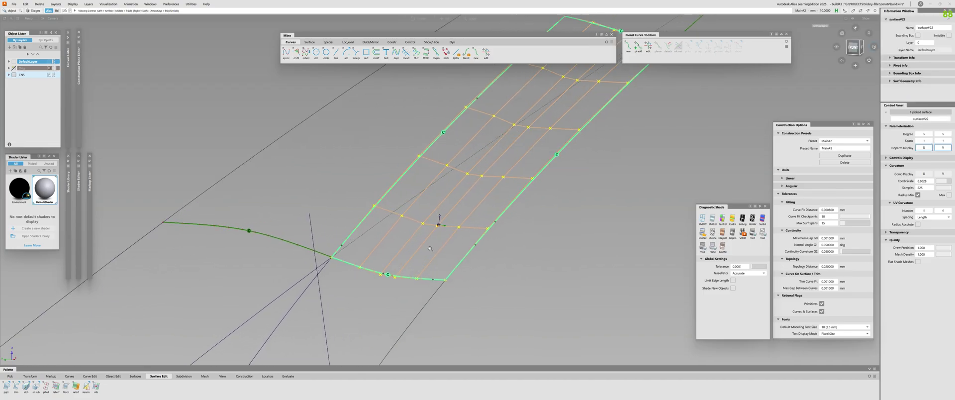
{"action": "left_click_drag", "start_coordinate": [646, 239], "coordinate": [531, 219], "text": "alt+shift"}
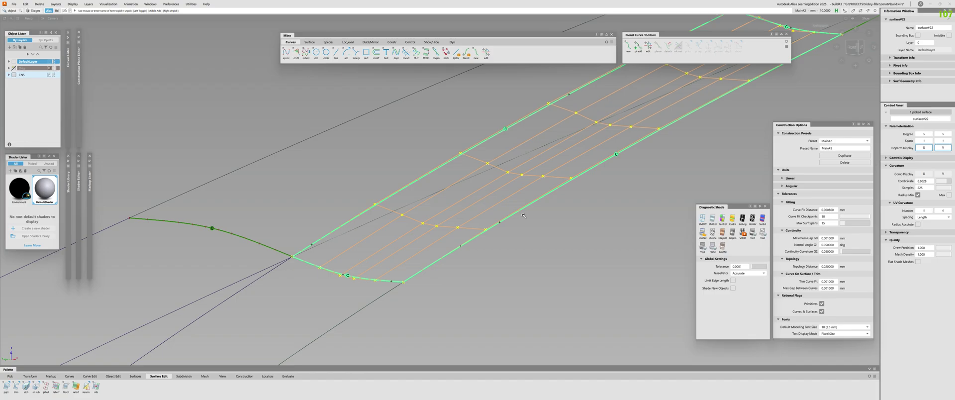
{"action": "left_click_drag", "start_coordinate": [460, 198], "coordinate": [439, 211], "text": "alt+shift"}
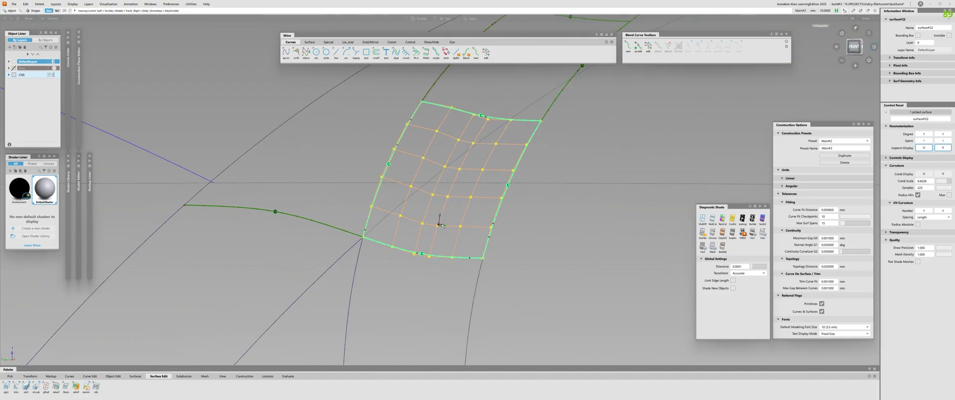
{"action": "left_click_drag", "start_coordinate": [439, 225], "coordinate": [386, 273], "text": "alt+shift"}
{"action": "left_click_drag", "start_coordinate": [406, 225], "coordinate": [438, 219], "text": "alt+shift"}
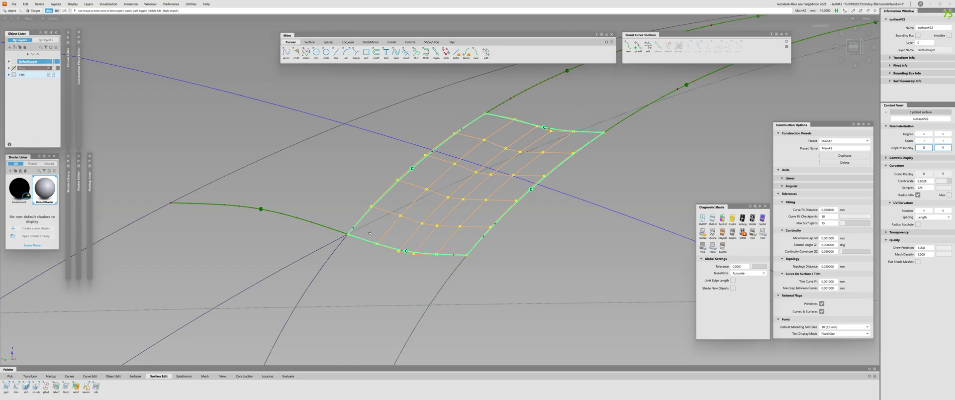
{"action": "left_click_drag", "start_coordinate": [518, 253], "coordinate": [402, 258], "text": "alt+shift"}
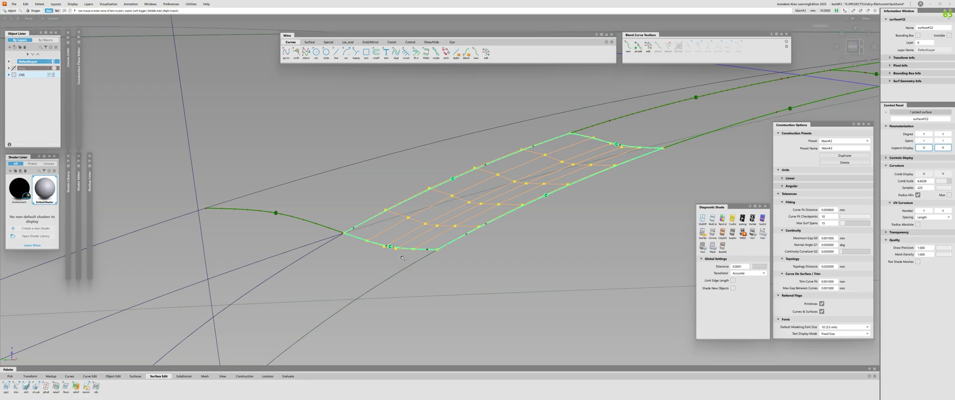
{"action": "left_click_drag", "start_coordinate": [402, 258], "coordinate": [468, 171], "text": "alt+shift"}
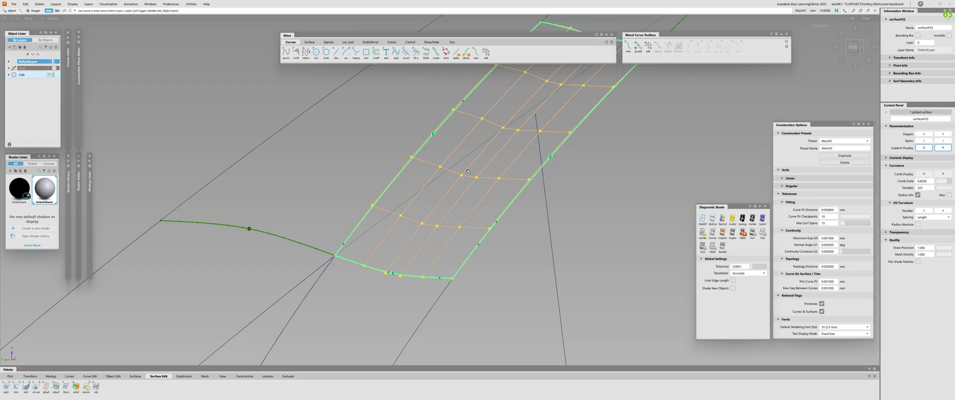
Deselect the strip patch, clear its continuity locators and turn on its control vertices and hulls.
{"action": "left_click_drag", "start_coordinate": [449, 193], "coordinate": [452, 213], "text": "ctrl+shift"}
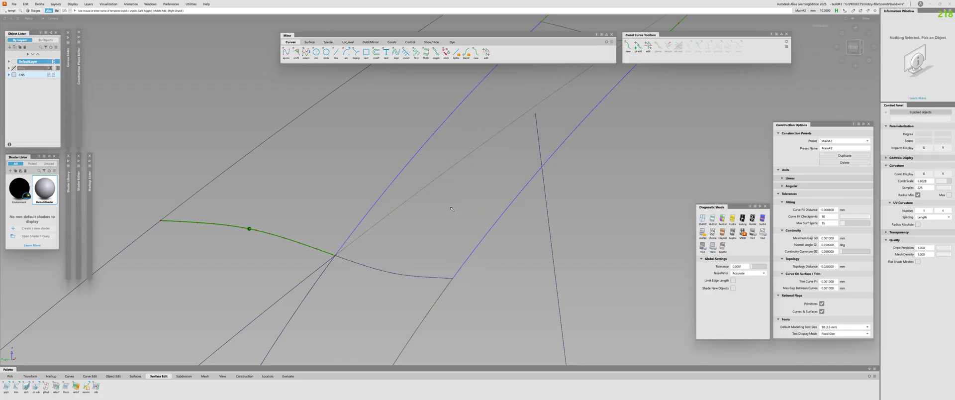
{"action": "left_click", "coordinate": [454, 214]}
{"action": "right_click", "coordinate": [453, 213], "text": "ctrl+shift"}
{"action": "right_click_drag", "start_coordinate": [453, 215], "coordinate": [453, 249], "text": "ctrl+shift"}
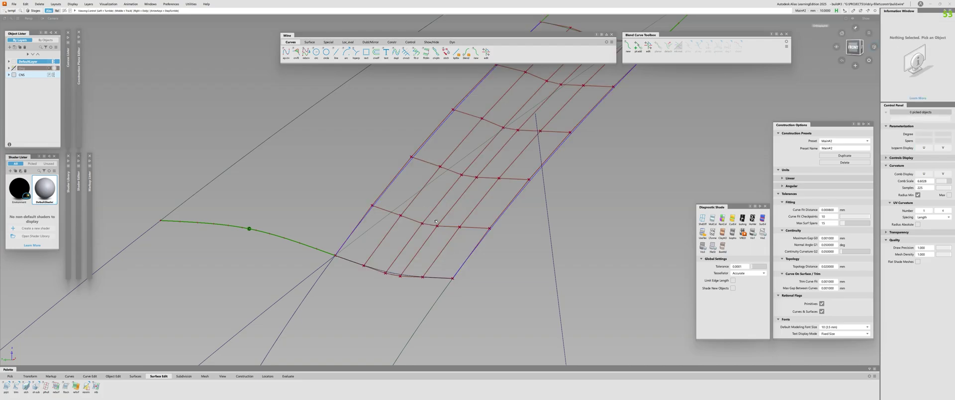
Check surface continuity along the patch's long edges and at its upper and lower short edges.
{"action": "left_click_drag", "start_coordinate": [455, 243], "coordinate": [526, 156], "text": "alt+shift"}
{"action": "left_click", "coordinate": [570, 144]}
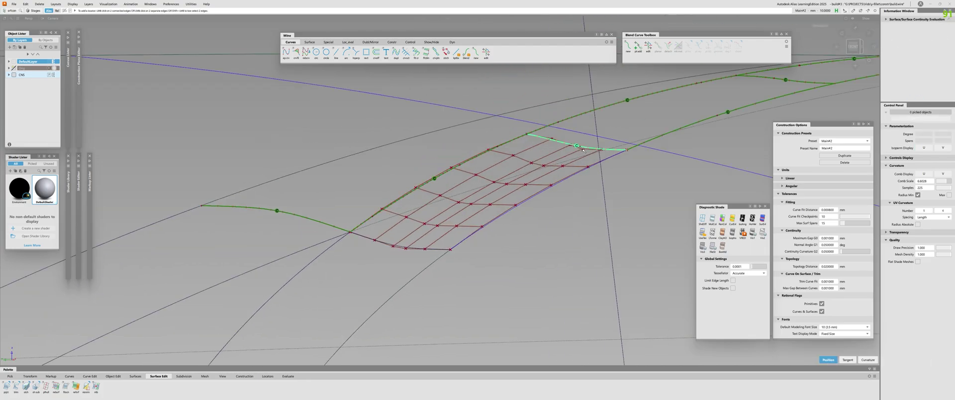
{"action": "left_click", "coordinate": [528, 200]}
{"action": "left_click", "coordinate": [401, 247]}
{"action": "left_click_drag", "start_coordinate": [402, 248], "coordinate": [416, 236], "text": "alt+shift"}
{"action": "left_click", "coordinate": [441, 299]}
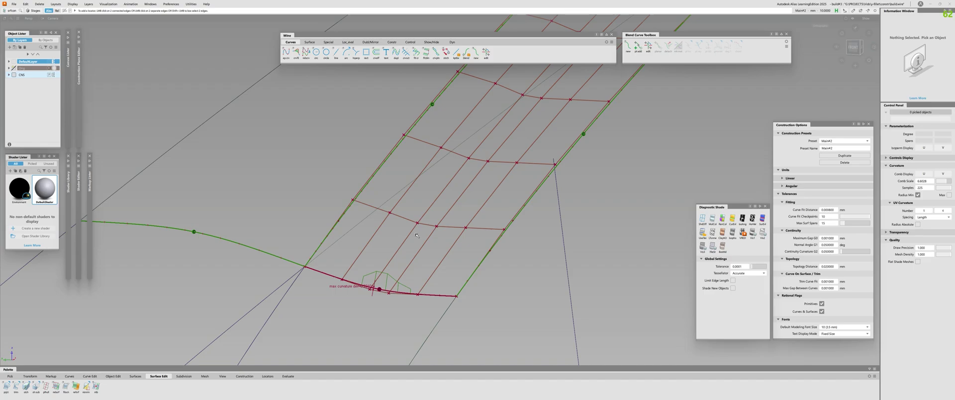
{"action": "left_click_drag", "start_coordinate": [417, 235], "coordinate": [417, 275], "text": "alt+shift"}
{"action": "right_click_drag", "start_coordinate": [417, 275], "coordinate": [443, 266], "text": "alt+shift"}
{"action": "left_click_drag", "start_coordinate": [443, 266], "coordinate": [465, 220], "text": "alt+shift"}
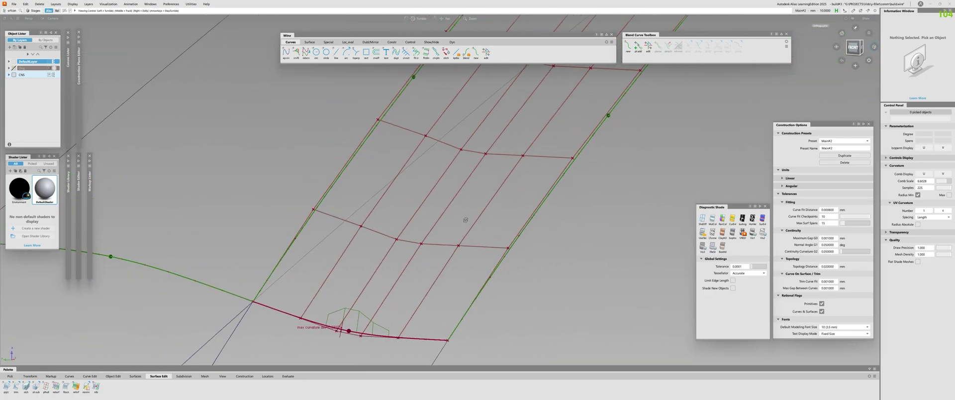
Detach the strip patch lengthwise along its middle into two half patches.
{"action": "key", "text": "d"}
{"action": "left_click", "coordinate": [533, 214]}
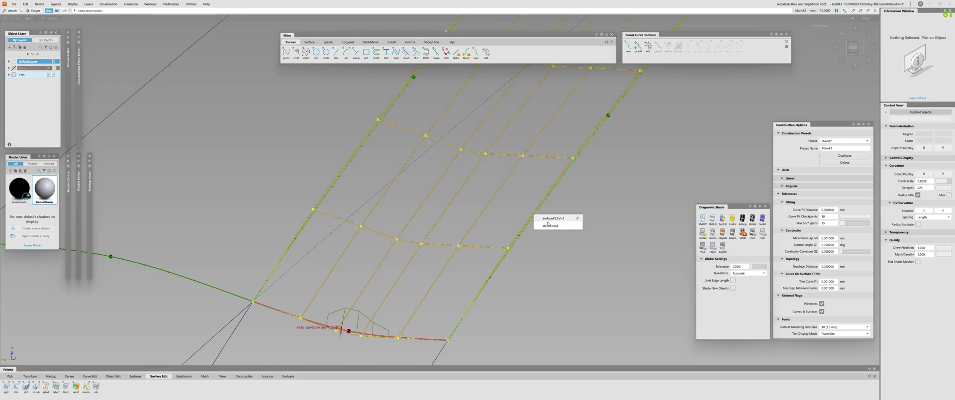
{"action": "left_click", "coordinate": [548, 224]}
{"action": "left_click_drag", "start_coordinate": [548, 223], "coordinate": [413, 253], "text": "alt+shift"}
{"action": "left_click", "coordinate": [308, 303]}
{"action": "left_click", "coordinate": [451, 237]}
{"action": "middle_click_drag", "start_coordinate": [414, 253], "coordinate": [379, 316], "text": "alt+shift"}
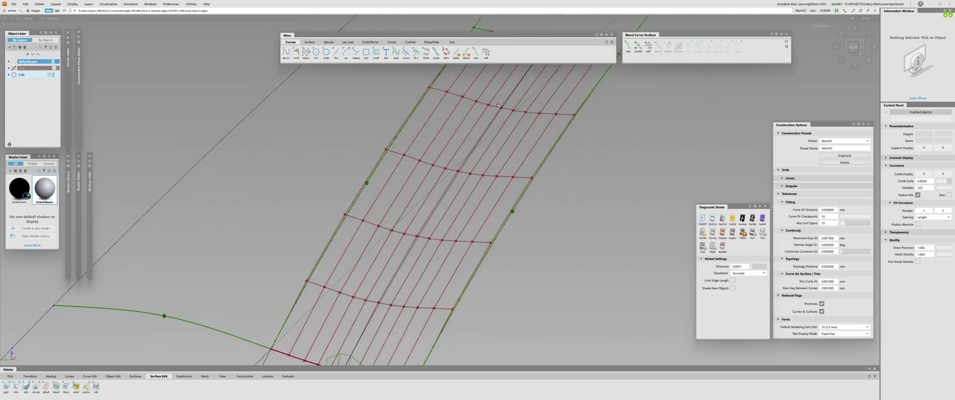
Check surface continuity along the shared edge between the two half patches.
{"action": "right_click_drag", "start_coordinate": [381, 323], "coordinate": [471, 167], "text": "alt+shift"}
{"action": "left_click", "coordinate": [437, 225]}
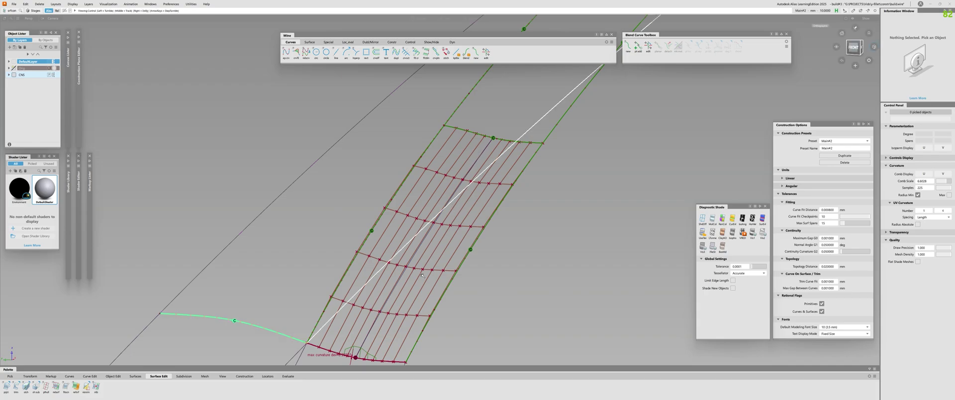
{"action": "left_click", "coordinate": [384, 312]}
{"action": "right_click_drag", "start_coordinate": [384, 311], "coordinate": [345, 327], "text": "alt+shift"}
{"action": "middle_click_drag", "start_coordinate": [345, 328], "coordinate": [394, 234], "text": "alt+shift"}
{"action": "right_click_drag", "start_coordinate": [394, 233], "coordinate": [437, 244], "text": "alt+shift"}
Try to align the right half patch to the left half along their shared edge with G2 continuity.
{"action": "left_click_drag", "start_coordinate": [437, 243], "coordinate": [518, 128], "text": "alt+shift"}
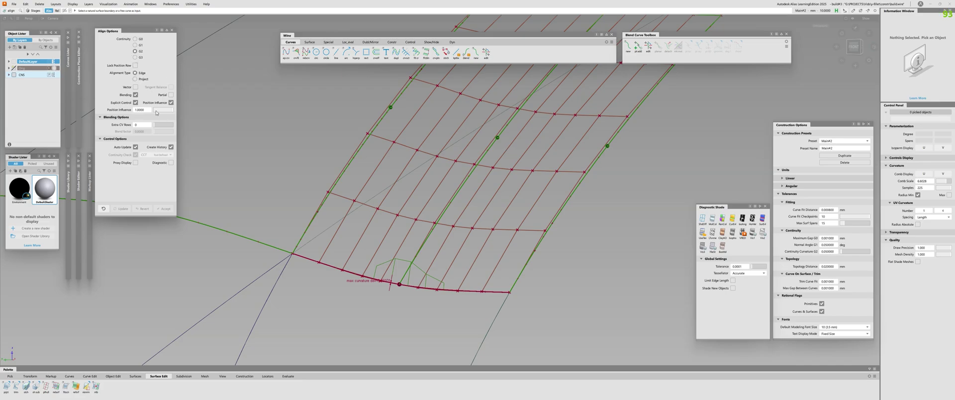
{"action": "right_click_drag", "start_coordinate": [485, 174], "coordinate": [511, 158], "text": "alt+shift"}
{"action": "left_click", "coordinate": [511, 158]}
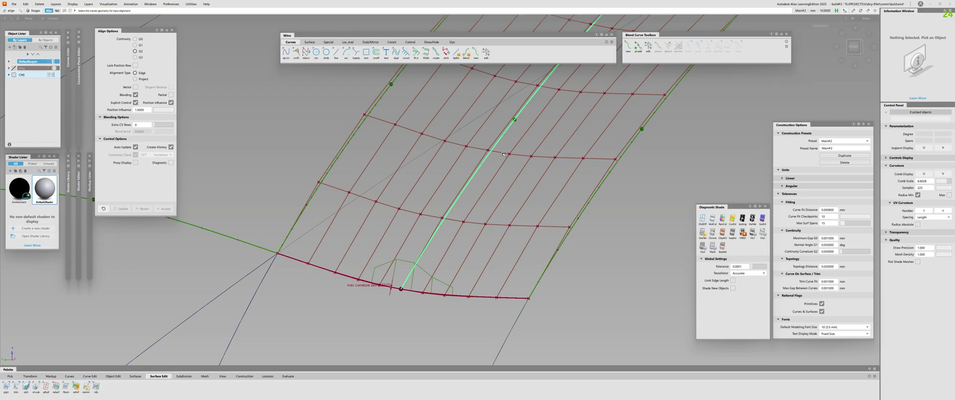
{"action": "left_click_drag", "start_coordinate": [511, 158], "coordinate": [399, 194], "text": "alt+shift"}
{"action": "key", "text": "ctrl+z"}
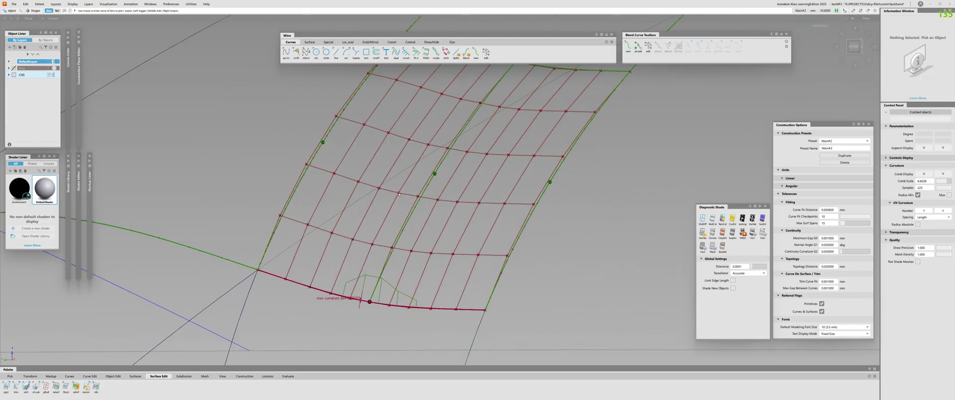
Delete the right half patch, pick control vertices along the left half's inner edge, and undo the deletion.
{"action": "left_click", "coordinate": [438, 200]}
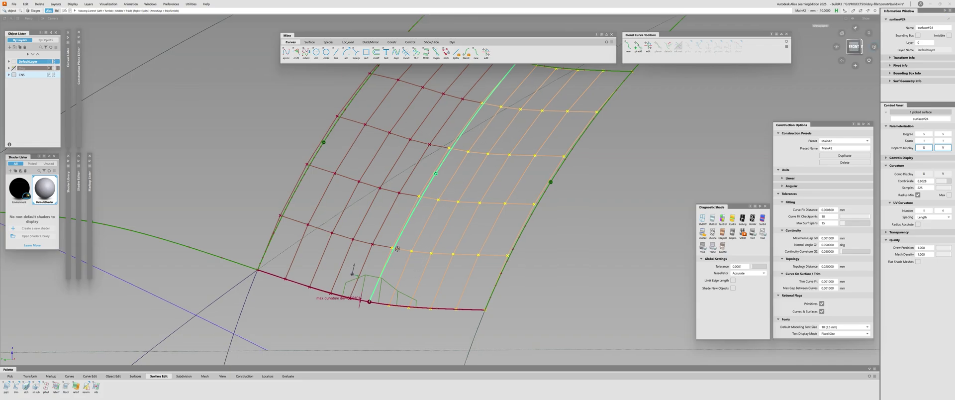
{"action": "left_click_drag", "start_coordinate": [449, 184], "coordinate": [384, 222], "text": "alt+shift"}
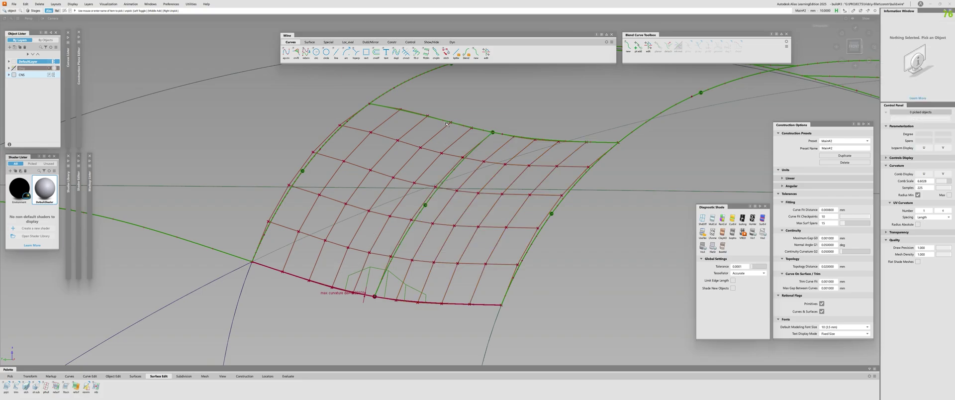
{"action": "left_click_drag", "start_coordinate": [446, 124], "coordinate": [421, 216], "text": "alt+shift"}
{"action": "left_click", "coordinate": [451, 219]}
{"action": "key", "text": "Delete"}
{"action": "left_click", "coordinate": [419, 213]}
{"action": "left_click", "coordinate": [396, 253]}
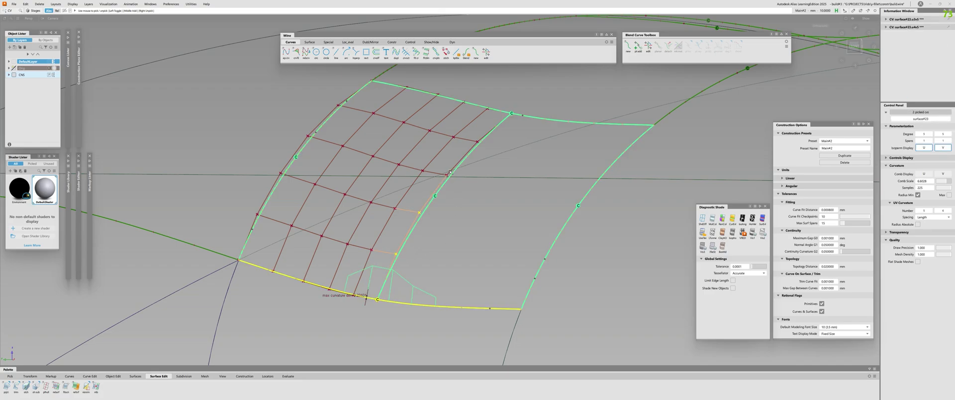
{"action": "left_click", "coordinate": [447, 175]}
{"action": "left_click_drag", "start_coordinate": [490, 244], "coordinate": [458, 246], "text": "ctrl+shift"}
{"action": "key", "text": "ctrl+z"}
{"action": "key", "text": "ctrl+z"}
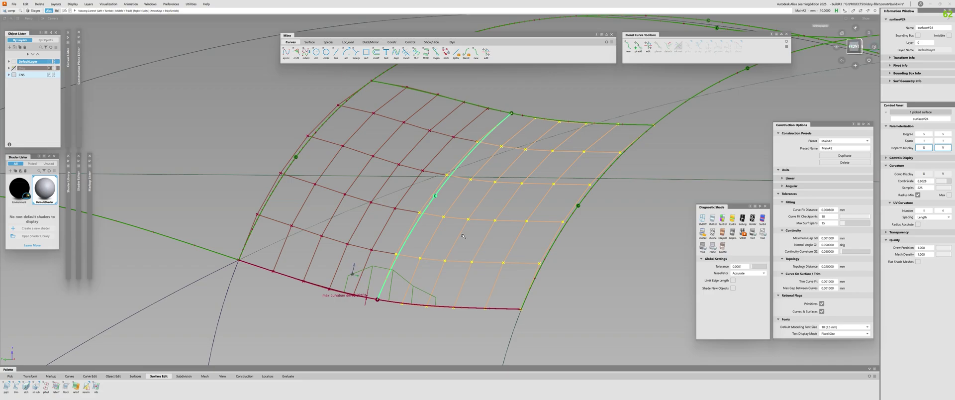
Bring up the right half patch's G2 edge alignment at the shared edge and examine the control vertices it drives.
{"action": "left_click_drag", "start_coordinate": [354, 271], "coordinate": [328, 249], "text": "alt+shift"}
{"action": "key", "text": "q"}
{"action": "left_click", "coordinate": [481, 247]}
{"action": "key", "text": "a"}
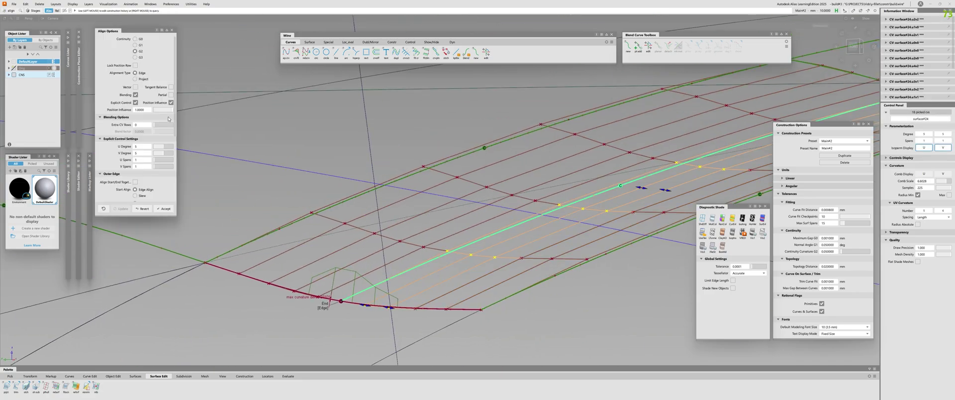
{"action": "left_click_drag", "start_coordinate": [540, 191], "coordinate": [635, 135], "text": "alt+shift"}
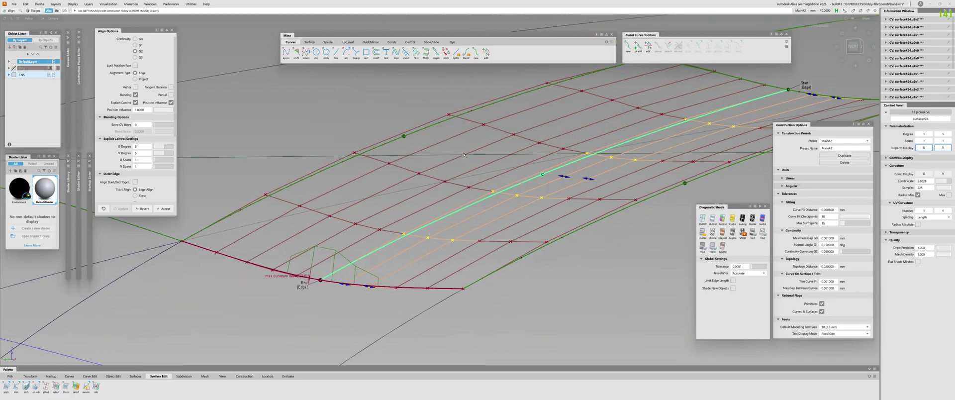
{"action": "left_click_drag", "start_coordinate": [464, 155], "coordinate": [417, 244], "text": "alt+shift"}
{"action": "key", "text": "a"}
Examine the right half patch's flow and the shared-edge control vertices in the second to fourth rows from the lower short edge.
{"action": "left_click_drag", "start_coordinate": [417, 243], "coordinate": [417, 219], "text": "ctrl+shift"}
{"action": "left_click", "coordinate": [421, 207]}
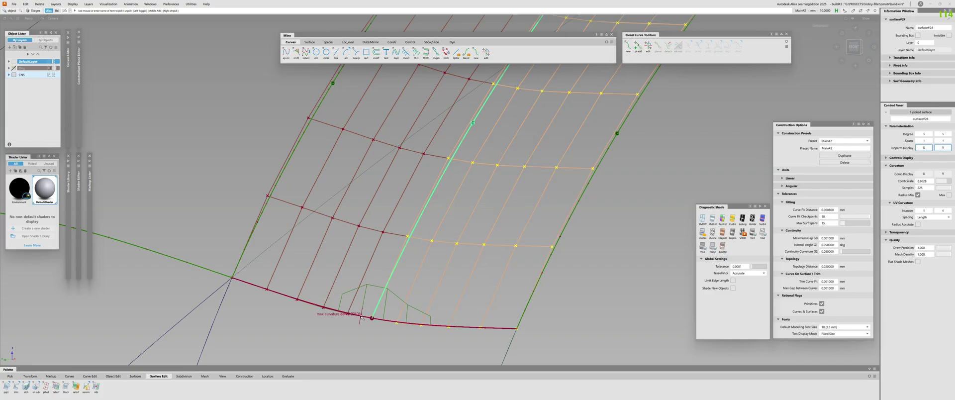
{"action": "left_click_drag", "start_coordinate": [362, 317], "coordinate": [352, 282], "text": "alt+shift"}
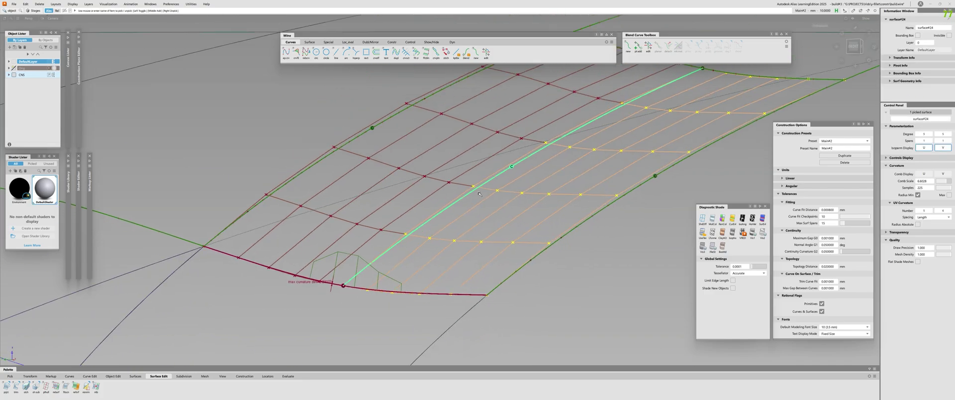
{"action": "left_click_drag", "start_coordinate": [479, 194], "coordinate": [326, 204], "text": "alt+shift"}
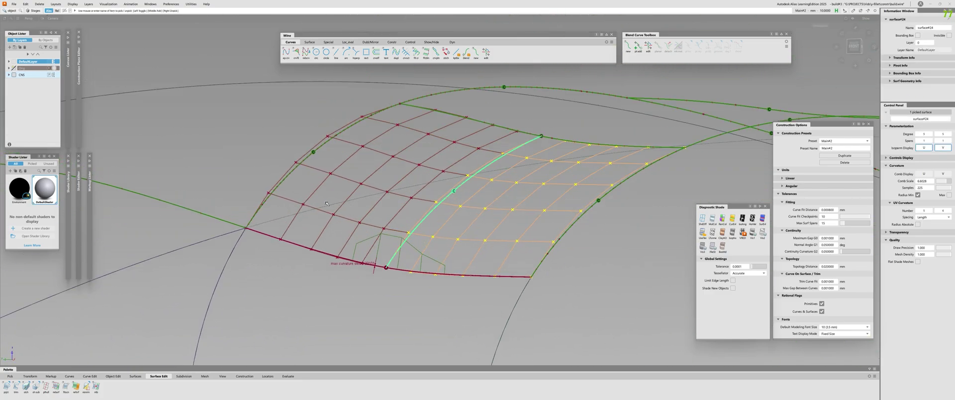
{"action": "left_click", "coordinate": [352, 208]}
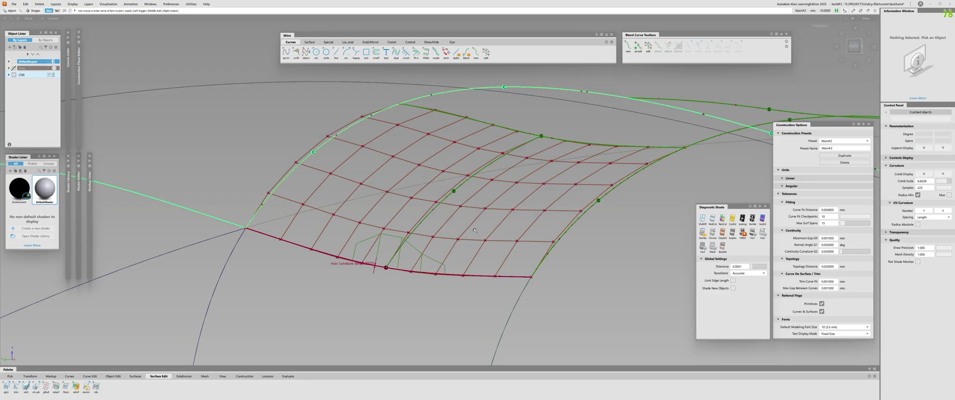
{"action": "left_click_drag", "start_coordinate": [387, 213], "coordinate": [400, 259], "text": "alt+shift"}
{"action": "left_click_drag", "start_coordinate": [454, 227], "coordinate": [409, 228], "text": "alt+shift"}
{"action": "left_click", "coordinate": [408, 234]}
{"action": "left_click", "coordinate": [440, 185]}
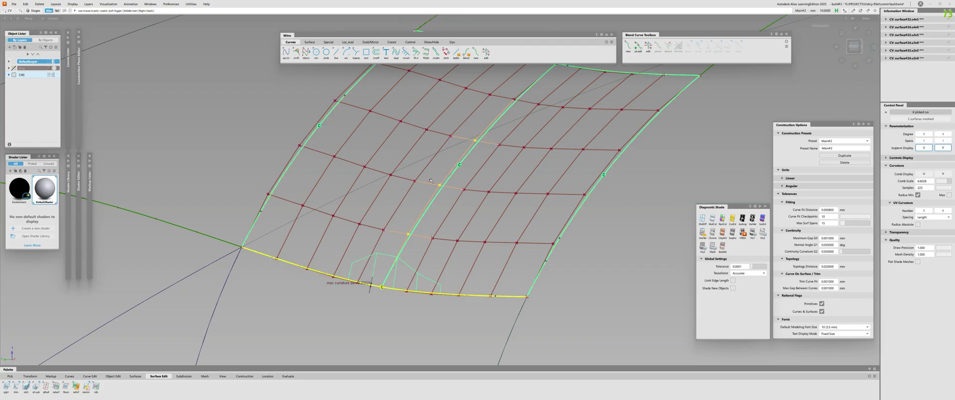
{"action": "left_click", "coordinate": [464, 262]}
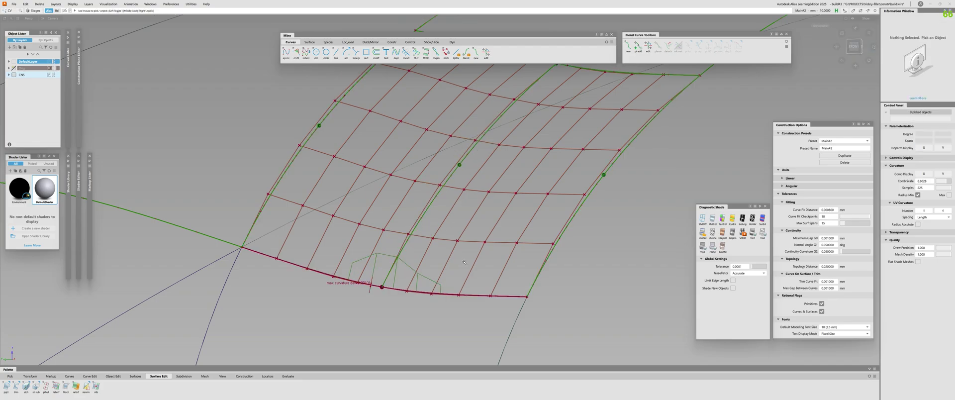
Examine the second-row control vertex on the shared edge up close and in relation to its neighbours.
{"action": "left_click_drag", "start_coordinate": [463, 262], "coordinate": [439, 204], "text": "ctrl+shift"}
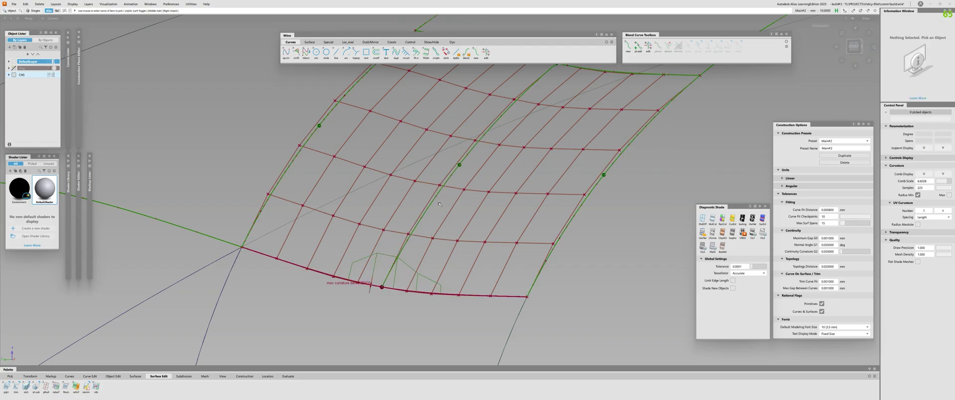
{"action": "right_click_drag", "start_coordinate": [427, 235], "coordinate": [450, 233], "text": "alt+shift"}
{"action": "left_click_drag", "start_coordinate": [426, 236], "coordinate": [402, 237], "text": "ctrl+shift"}
{"action": "left_click", "coordinate": [400, 238]}
{"action": "left_click", "coordinate": [401, 238]}
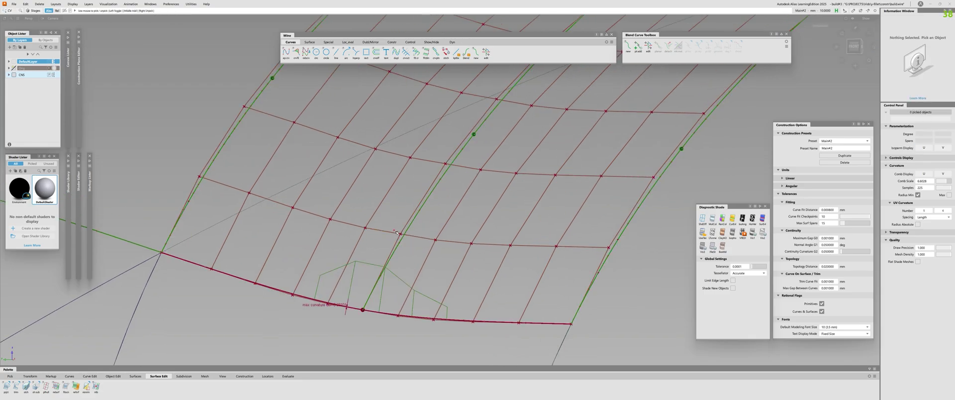
{"action": "left_click", "coordinate": [398, 234]}
{"action": "left_click", "coordinate": [399, 234]}
{"action": "left_click_drag", "start_coordinate": [410, 232], "coordinate": [371, 259], "text": "alt+shift"}
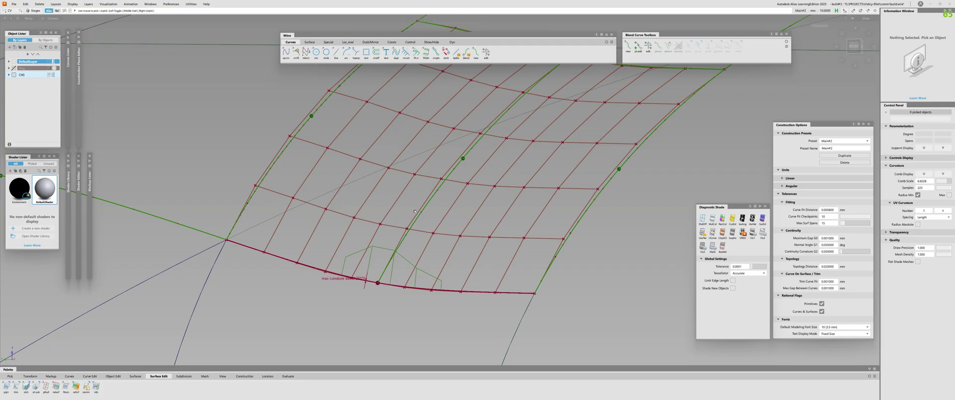
{"action": "left_click_drag", "start_coordinate": [467, 189], "coordinate": [465, 181], "text": "ctrl+shift"}
Delete the right half patch, keeping only the left half of the split strip.
{"action": "left_click", "coordinate": [463, 182]}
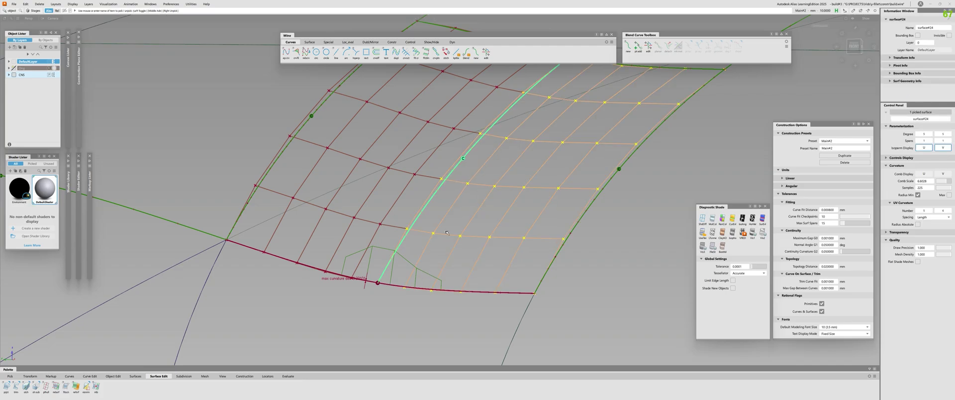
{"action": "left_click", "coordinate": [399, 198]}
{"action": "left_click", "coordinate": [508, 177]}
{"action": "right_click_drag", "start_coordinate": [498, 184], "coordinate": [490, 191], "text": "ctrl+shift"}
{"action": "left_click_drag", "start_coordinate": [472, 194], "coordinate": [465, 194], "text": "ctrl+shift"}
{"action": "right_click_drag", "start_coordinate": [448, 194], "coordinate": [473, 193], "text": "alt+shift"}
Pick the third-row control vertex on the left half's inner long edge for moving along normal, U or V at sensitivity 1000.
{"action": "left_click", "coordinate": [446, 146]}
{"action": "left_click_drag", "start_coordinate": [441, 157], "coordinate": [422, 234], "text": "alt+shift"}
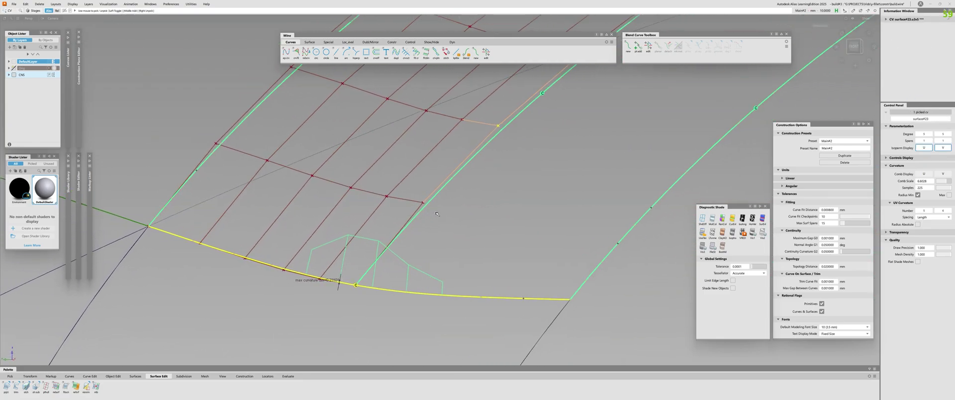
{"action": "middle_click_drag", "start_coordinate": [447, 219], "coordinate": [461, 218], "text": "ctrl+shift"}
{"action": "key", "text": "space"}
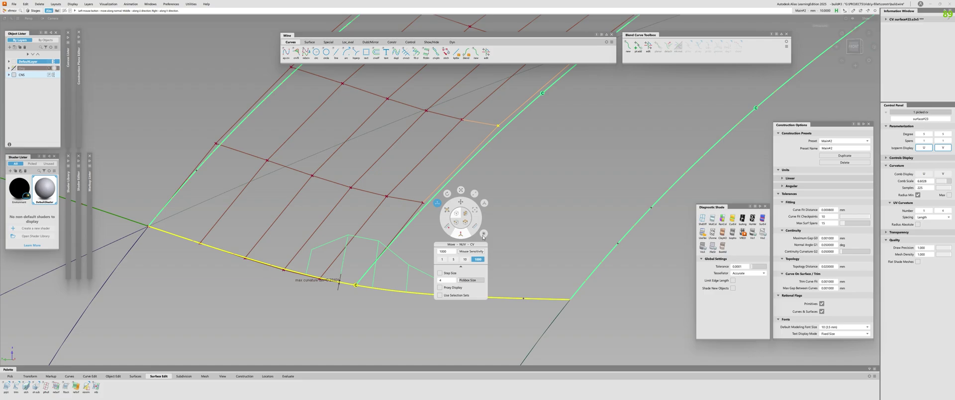
{"action": "left_click_drag", "start_coordinate": [466, 237], "coordinate": [488, 223]}
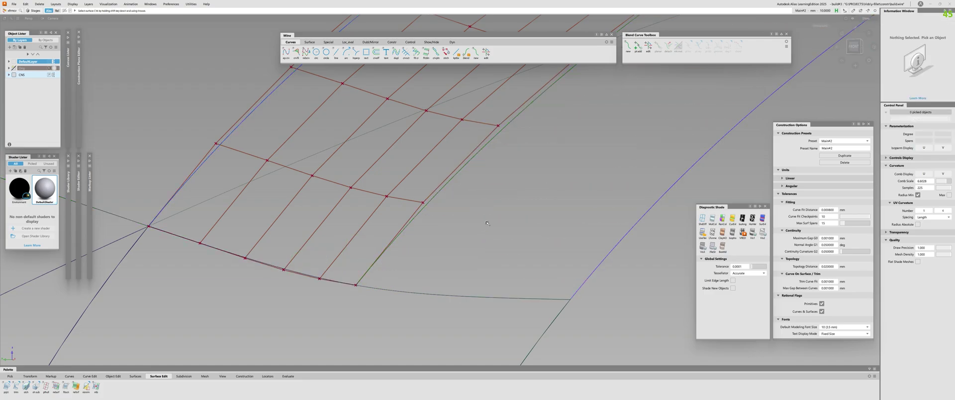
Check surface continuity at the remaining half patch's lower short edge.
{"action": "key", "text": "c"}
{"action": "left_click", "coordinate": [352, 284]}
{"action": "left_click", "coordinate": [367, 287]}
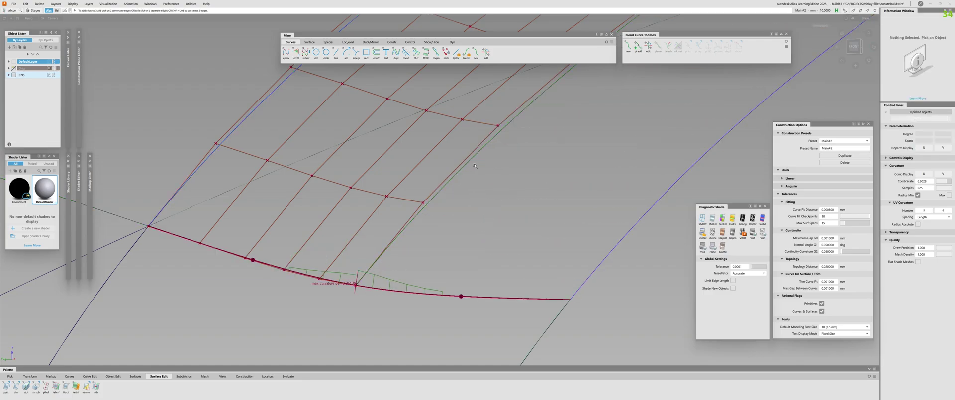
Pick the third-row control vertex on the inner edge again and re-evaluate surface continuity at the lower short edge.
{"action": "left_click_drag", "start_coordinate": [478, 133], "coordinate": [493, 134], "text": "ctrl+shift"}
{"action": "left_click", "coordinate": [498, 125]}
{"action": "left_click_drag", "start_coordinate": [536, 172], "coordinate": [499, 219], "text": "ctrl+shift"}
{"action": "key", "text": "c"}
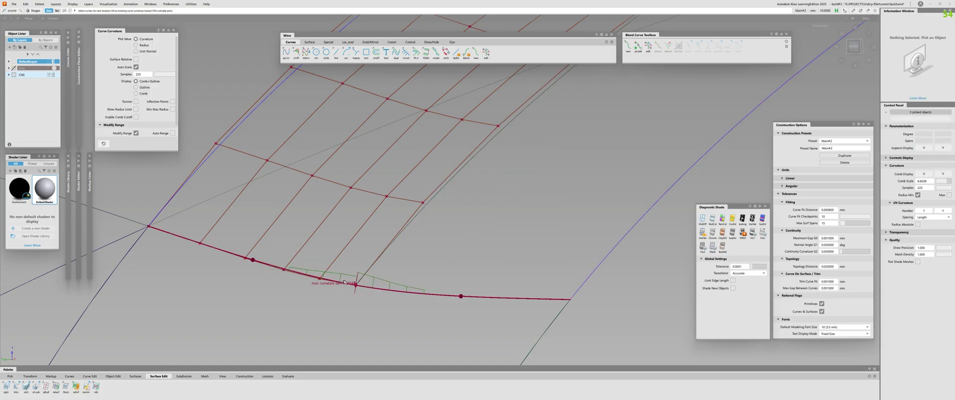
{"action": "key", "text": "s"}
{"action": "left_click", "coordinate": [347, 283]}
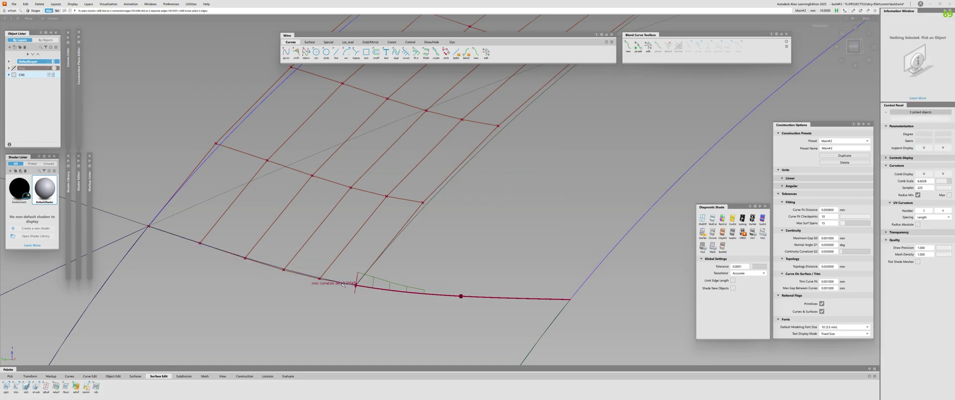
{"action": "left_click", "coordinate": [348, 322]}
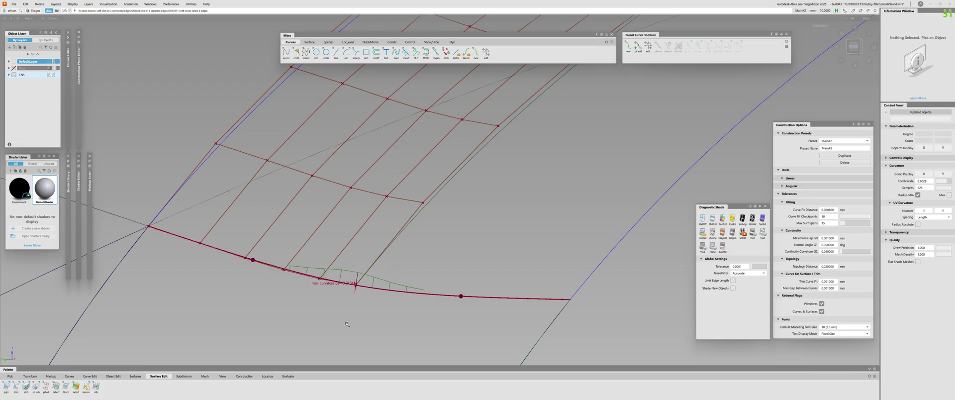
{"action": "left_click_drag", "start_coordinate": [347, 322], "coordinate": [433, 256], "text": "alt+shift"}
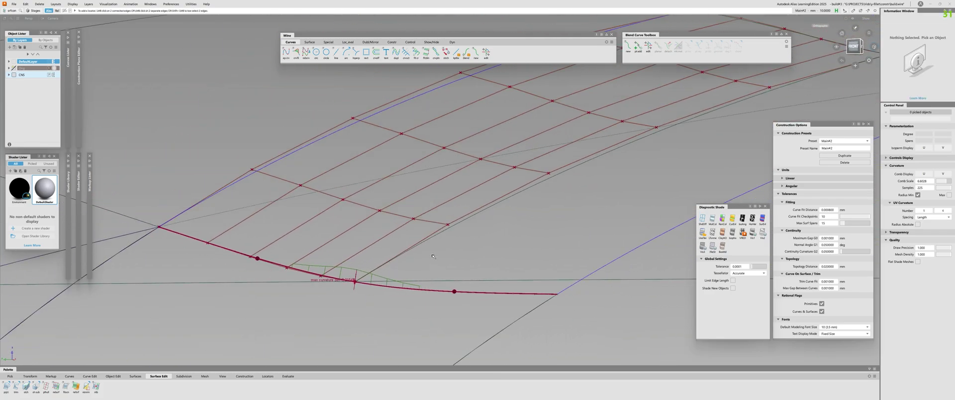
Nudge the second- and third-row control vertices along the left half patch's inner long edge, including the adjacent third-row vertex.
{"action": "left_click", "coordinate": [549, 173]}
{"action": "key", "text": "t"}
{"action": "left_click", "coordinate": [570, 227]}
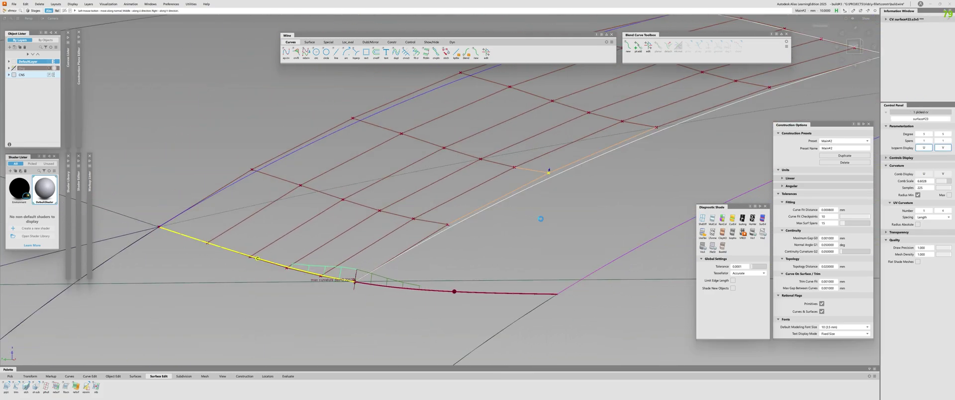
{"action": "left_click_drag", "start_coordinate": [539, 220], "coordinate": [462, 254]}
{"action": "left_click", "coordinate": [448, 225]}
{"action": "left_click", "coordinate": [447, 225]}
{"action": "left_click", "coordinate": [514, 168]}
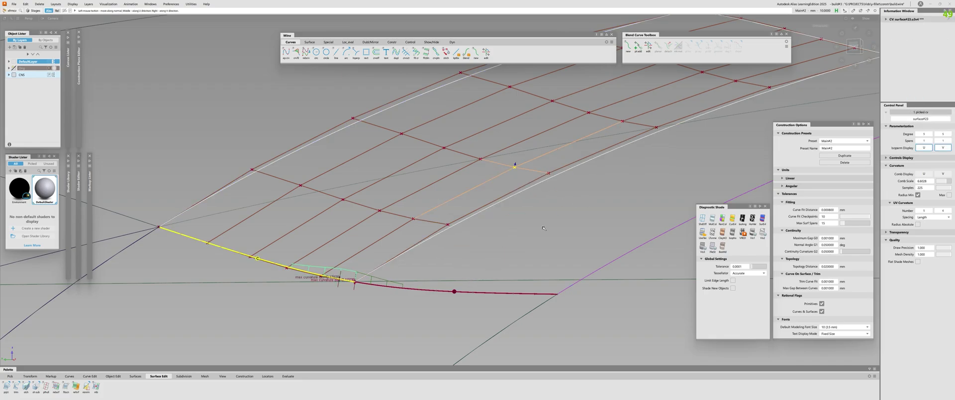
{"action": "left_click", "coordinate": [535, 164]}
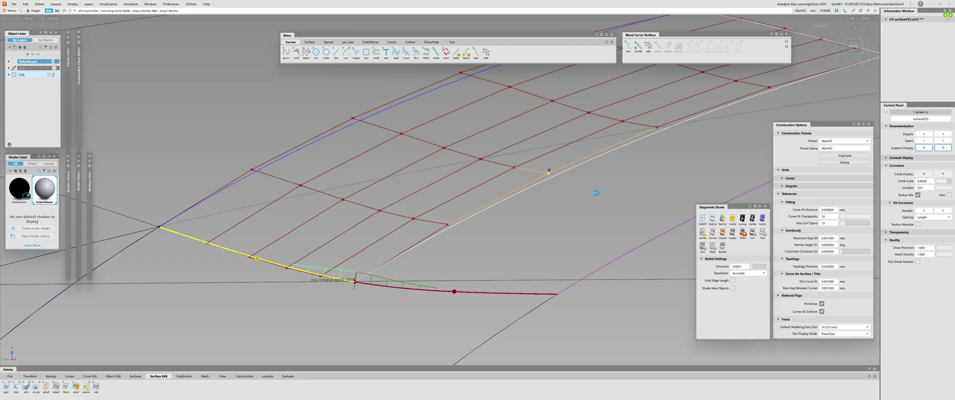
Fine-tune the inner-edge control vertices in the second and third rows to reduce the curvature deviation at the lower short edge.
{"action": "left_click", "coordinate": [448, 224]}
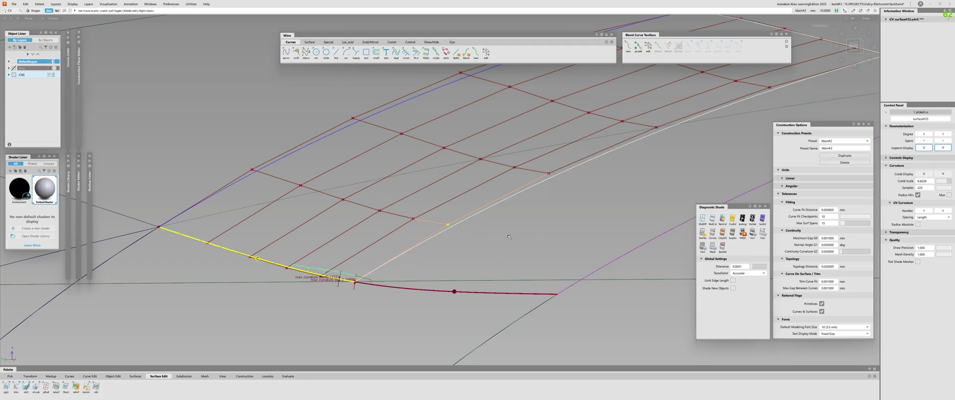
{"action": "right_click_drag", "start_coordinate": [477, 224], "coordinate": [497, 224], "text": "ctrl+shift"}
{"action": "left_click_drag", "start_coordinate": [534, 223], "coordinate": [498, 250]}
{"action": "left_click_drag", "start_coordinate": [556, 188], "coordinate": [557, 169], "text": "ctrl+shift"}
{"action": "left_click", "coordinate": [556, 170]}
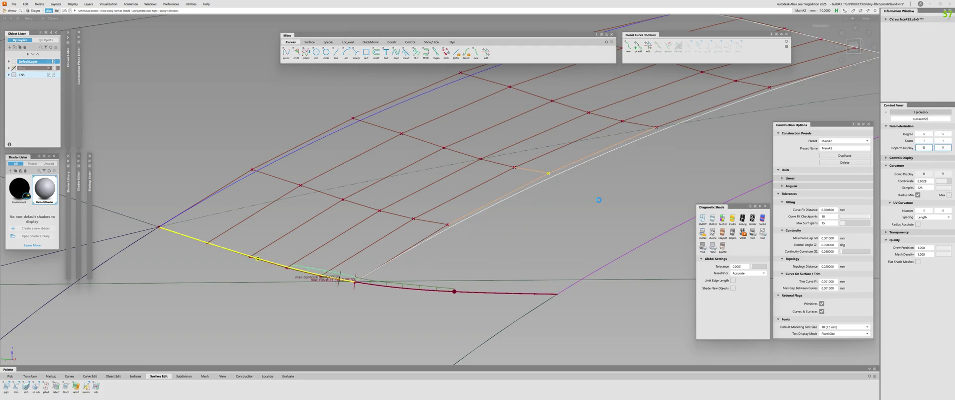
{"action": "left_click_drag", "start_coordinate": [555, 235], "coordinate": [555, 215], "text": "ctrl+shift"}
{"action": "scroll", "coordinate": [427, 279], "scroll_direction": "up", "scroll_amount": 2}
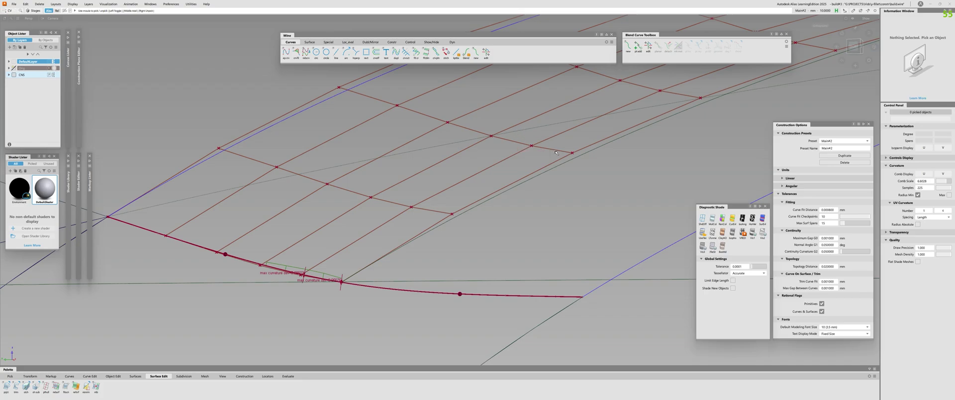
Try moving the second-row control vertex on the left half patch's inner edge.
{"action": "left_click", "coordinate": [531, 146]}
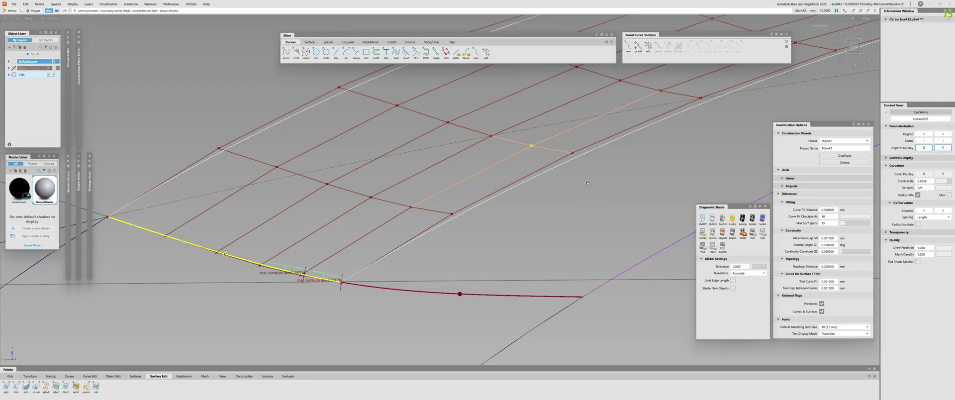
{"action": "left_click", "coordinate": [451, 214]}
{"action": "left_click_drag", "start_coordinate": [518, 232], "coordinate": [470, 254]}
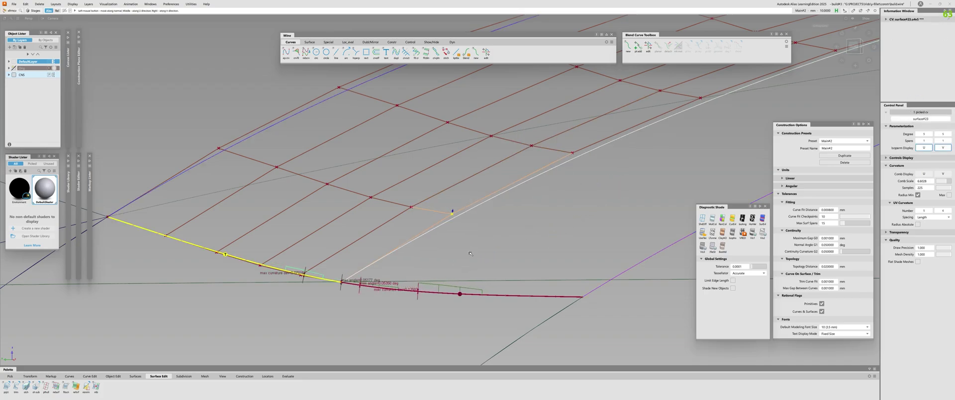
{"action": "key", "text": "ctrl+z"}
Adjust the third-row control vertices one after another toward the inner edge until the lower short edge is curvature continuous.
{"action": "left_click_drag", "start_coordinate": [477, 127], "coordinate": [502, 143]}
{"action": "left_click_drag", "start_coordinate": [575, 200], "coordinate": [498, 256]}
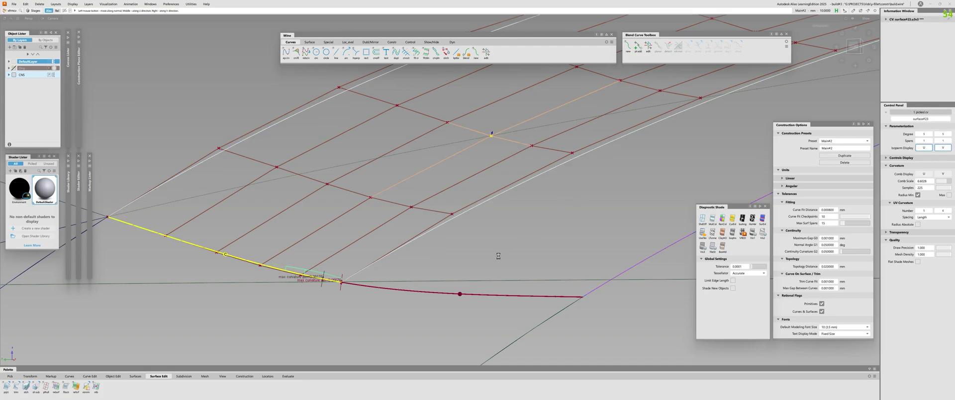
{"action": "key", "text": "Right"}
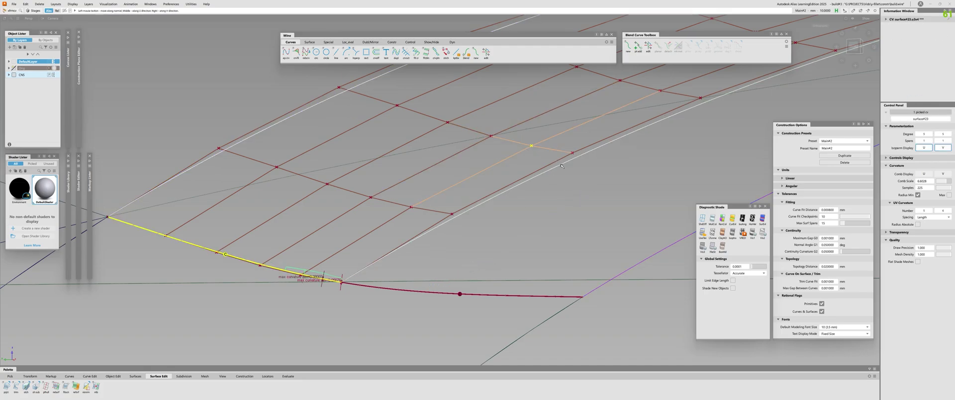
{"action": "key", "text": "Right"}
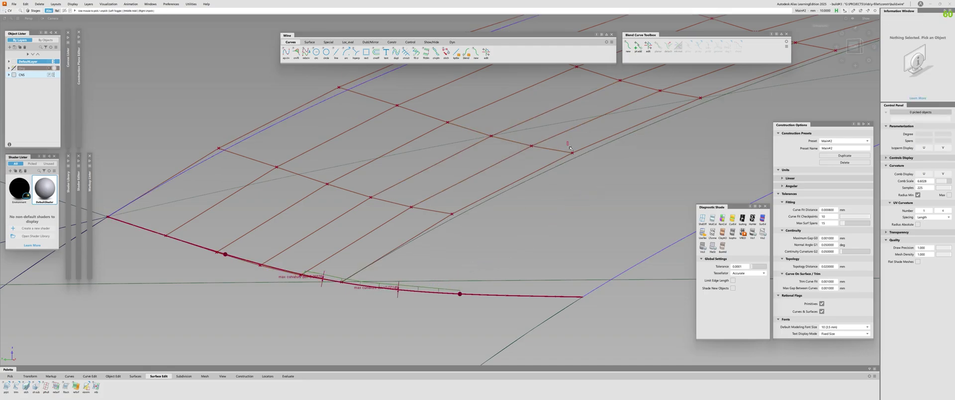
{"action": "left_click_drag", "start_coordinate": [589, 210], "coordinate": [536, 230]}
{"action": "right_click_drag", "start_coordinate": [535, 231], "coordinate": [504, 248], "text": "alt+shift"}
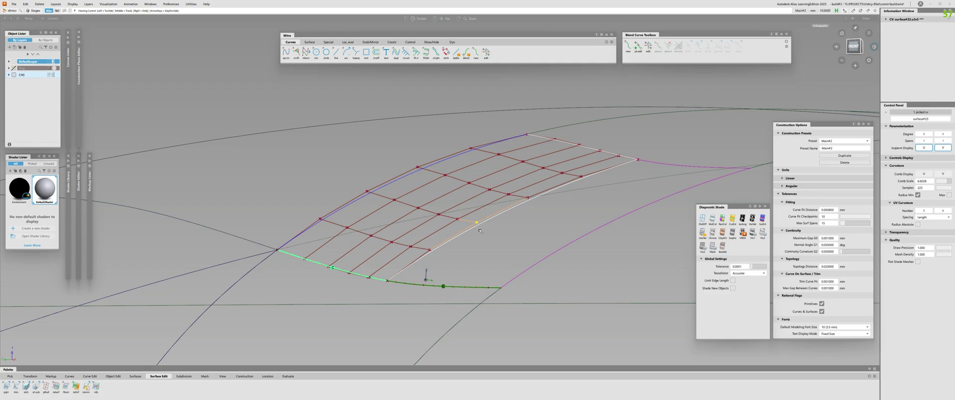
{"action": "left_click", "coordinate": [503, 248], "text": "ctrl+shift"}
{"action": "right_click", "coordinate": [502, 248]}
Pick the right half patch and display its control vertices alongside those of the left half.
{"action": "left_click", "coordinate": [469, 228]}
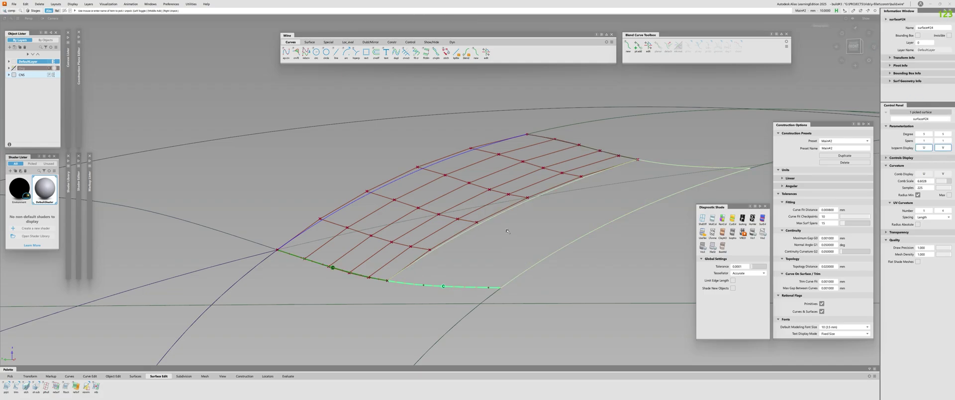
{"action": "key", "text": "ctrl+shift+c"}
{"action": "key", "text": "ctrl+shift+n"}
{"action": "right_click_drag", "start_coordinate": [418, 267], "coordinate": [462, 232], "text": "alt+shift"}
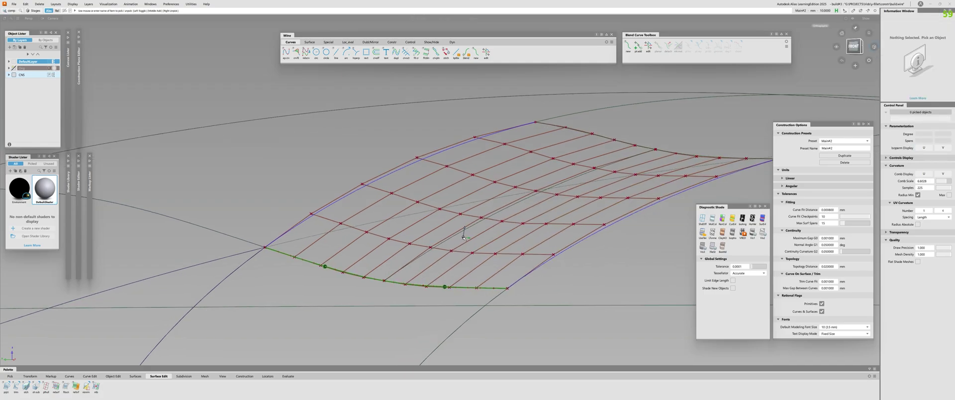
Check surface continuity along the shared middle edge and the two outer long edges of the strip.
{"action": "left_click_drag", "start_coordinate": [463, 232], "coordinate": [490, 219], "text": "alt+shift"}
{"action": "key", "text": "ctrl+shift+c"}
{"action": "left_click", "coordinate": [479, 220]}
{"action": "right_click_drag", "start_coordinate": [490, 219], "coordinate": [464, 228], "text": "alt+shift"}
{"action": "scroll", "coordinate": [464, 234], "scroll_direction": "down", "scroll_amount": 4}
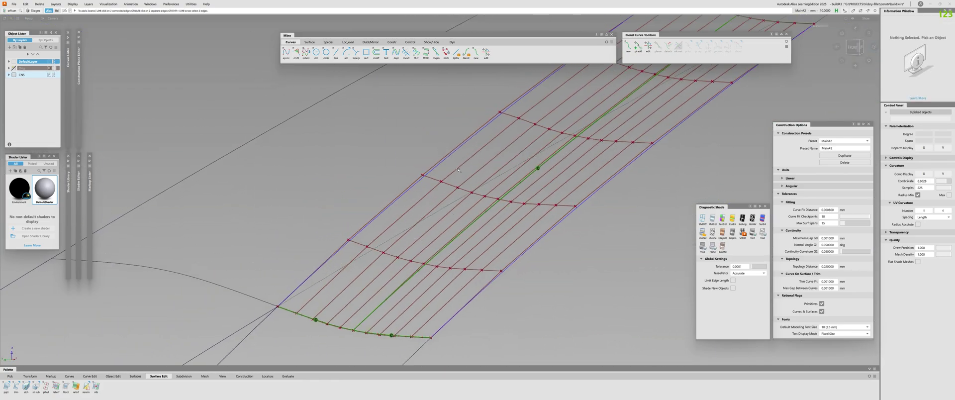
{"action": "scroll", "coordinate": [542, 207], "scroll_direction": "up", "scroll_amount": 3}
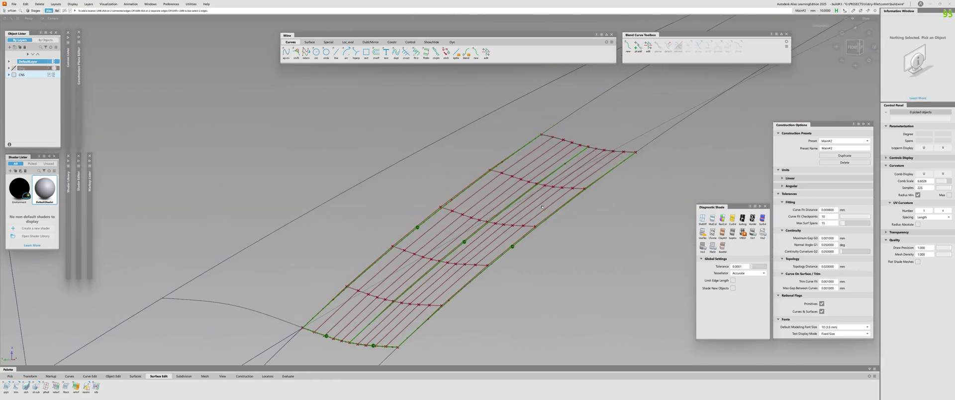
Check surface continuity at the upper short edge of both half patches.
{"action": "left_click", "coordinate": [569, 143]}
{"action": "left_click", "coordinate": [611, 151]}
{"action": "left_click_drag", "start_coordinate": [419, 280], "coordinate": [396, 299], "text": "alt+shift"}
{"action": "right_click_drag", "start_coordinate": [397, 299], "coordinate": [298, 308], "text": "alt+shift"}
{"action": "middle_click_drag", "start_coordinate": [298, 308], "coordinate": [347, 265], "text": "alt+shift"}
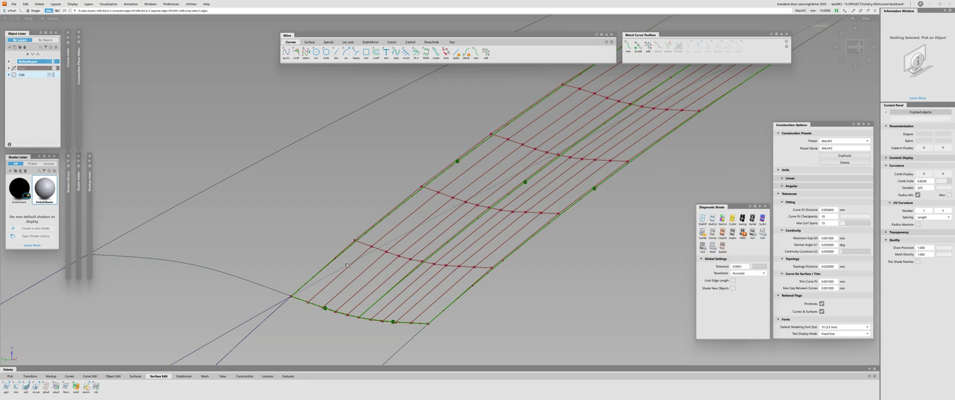
{"action": "left_click_drag", "start_coordinate": [347, 265], "coordinate": [508, 265], "text": "alt+shift"}
Pick both strip halves and clear their control vertices and continuity locators from the display.
{"action": "left_click", "coordinate": [465, 260]}
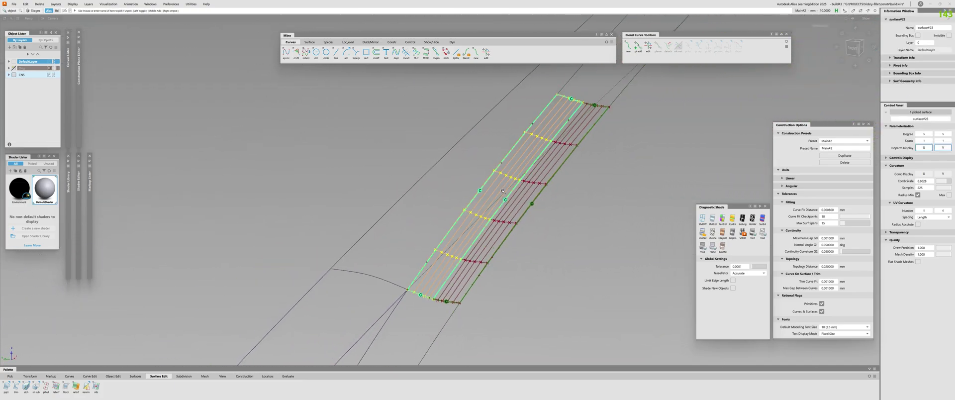
{"action": "left_click", "coordinate": [490, 263]}
{"action": "key", "text": "Delete"}
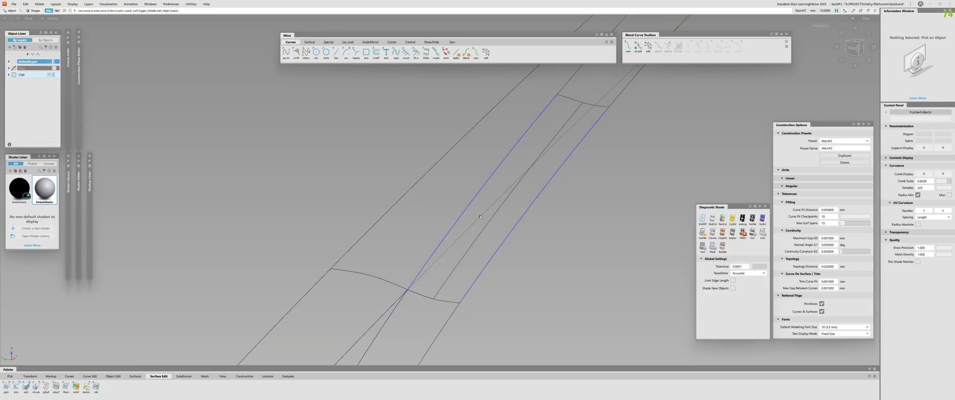
{"action": "left_click", "coordinate": [493, 233]}
{"action": "left_click", "coordinate": [493, 234]}
{"action": "left_click", "coordinate": [476, 241]}
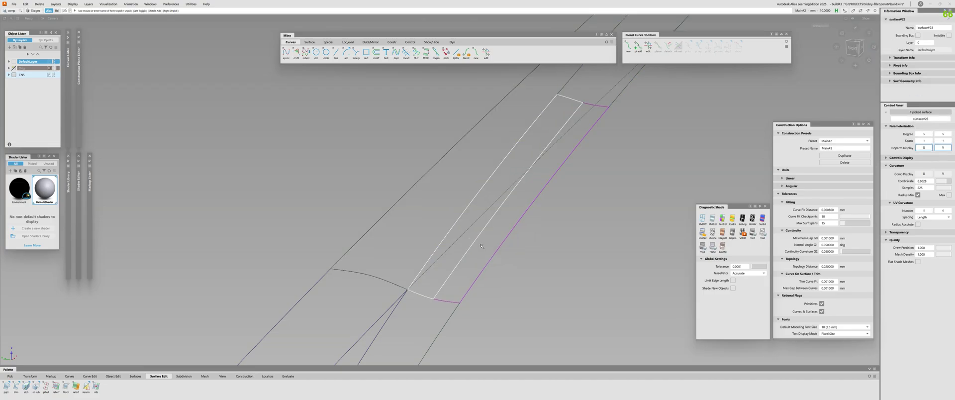
{"action": "left_click", "coordinate": [481, 246]}
{"action": "left_click", "coordinate": [495, 248]}
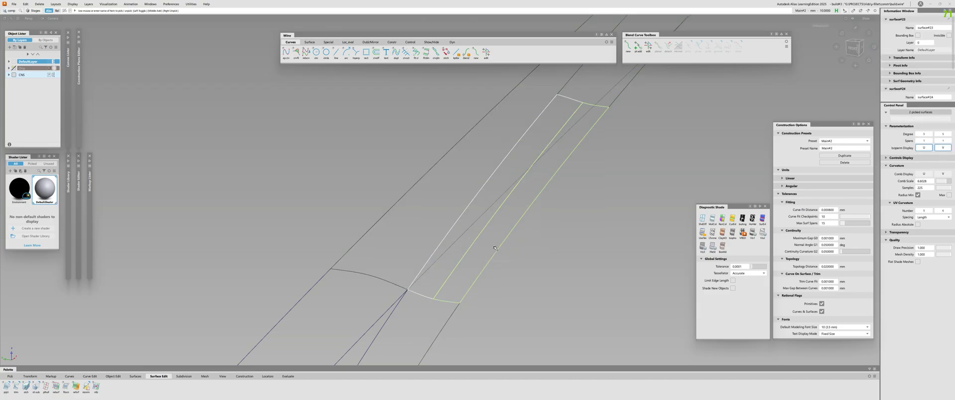
{"action": "key", "text": "Delete"}
Select the construction curves around the surfaces and hide their control vertices.
{"action": "left_click_drag", "start_coordinate": [494, 248], "coordinate": [544, 201], "text": "alt+shift"}
{"action": "right_click_drag", "start_coordinate": [544, 201], "coordinate": [290, 189], "text": "alt+shift"}
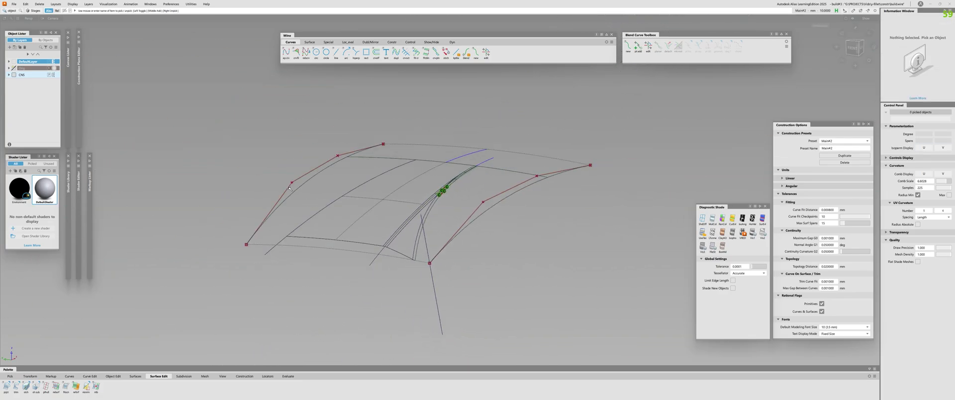
{"action": "left_click_drag", "start_coordinate": [245, 110], "coordinate": [496, 216]}
{"action": "key", "text": "Delete"}
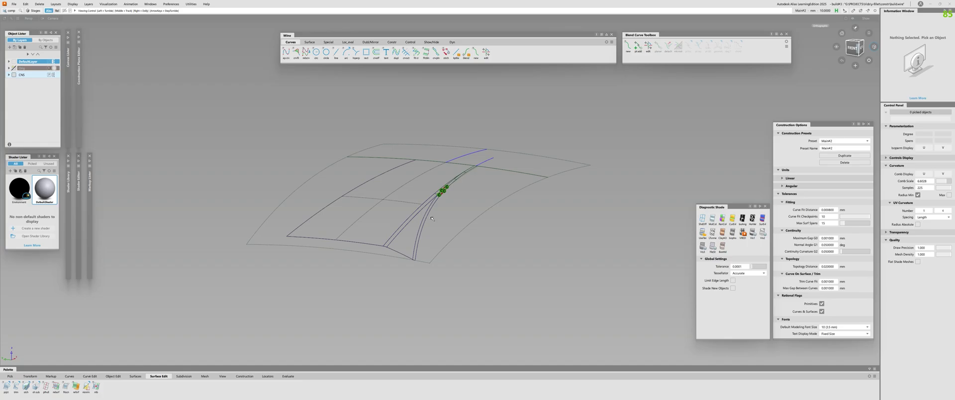
{"action": "right_click_drag", "start_coordinate": [328, 200], "coordinate": [484, 221], "text": "alt+shift"}
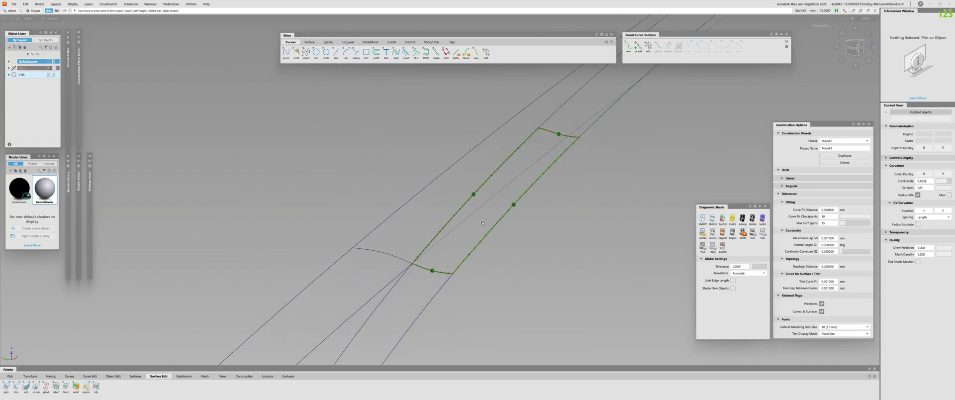
Evaluate surface continuity along the two long edges of the finished strip.
{"action": "key", "text": "ctrl+l"}
{"action": "key", "text": "alt+shift+c"}
{"action": "left_click", "coordinate": [471, 199]}
{"action": "left_click", "coordinate": [497, 223]}
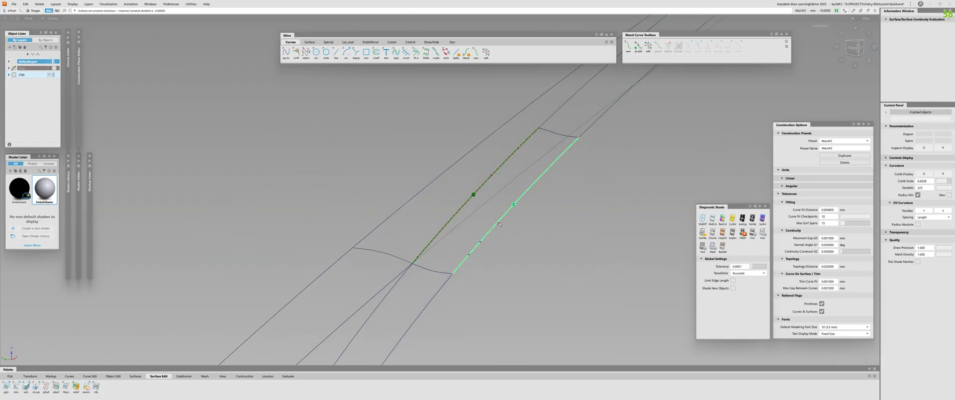
{"action": "right_click_drag", "start_coordinate": [499, 224], "coordinate": [373, 199], "text": "alt+shift"}
{"action": "left_click_drag", "start_coordinate": [373, 199], "coordinate": [358, 155], "text": "alt+shift"}
{"action": "right_click_drag", "start_coordinate": [358, 154], "coordinate": [475, 138], "text": "alt+shift"}
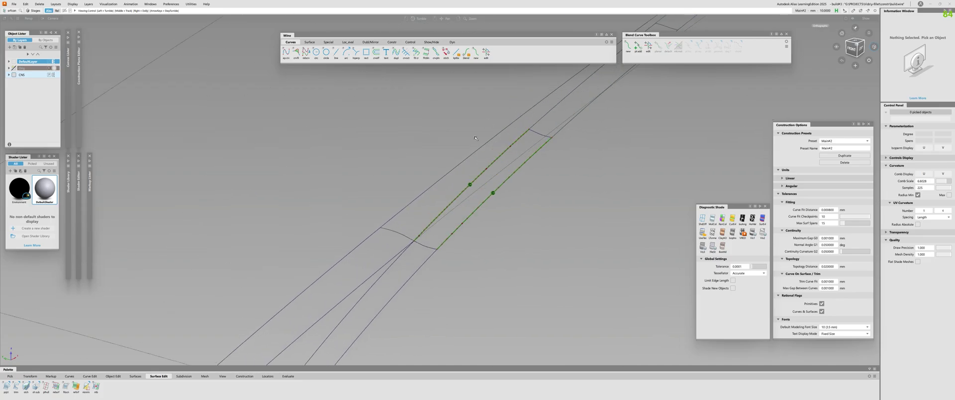
Pick the large base skin surface and hide the strip and upper patches around it.
{"action": "key", "text": "ctrl+t"}
{"action": "left_click", "coordinate": [441, 193]}
{"action": "key", "text": "space"}
{"action": "right_click_drag", "start_coordinate": [438, 199], "coordinate": [348, 234], "text": "alt+shift"}
{"action": "left_click_drag", "start_coordinate": [348, 233], "coordinate": [296, 292], "text": "alt+shift"}
{"action": "key", "text": "ctrl+t"}
{"action": "left_click", "coordinate": [488, 256]}
{"action": "left_click_drag", "start_coordinate": [428, 277], "coordinate": [415, 223], "text": "ctrl+shift"}
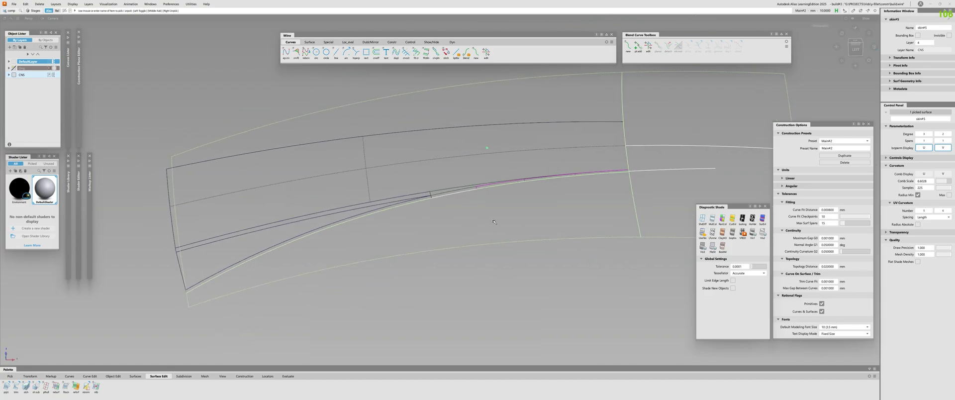
{"action": "left_click_drag", "start_coordinate": [494, 222], "coordinate": [484, 224], "text": "alt+shift"}
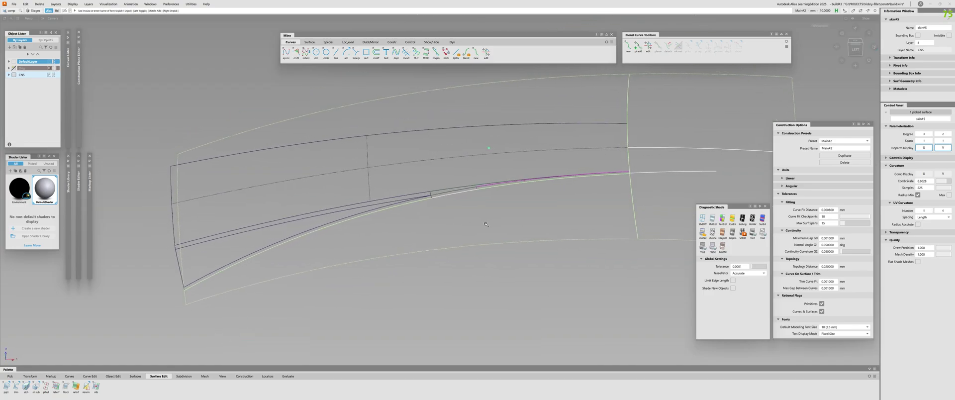
{"action": "key", "text": "alt+h"}
{"action": "key", "text": "ctrl+d"}
{"action": "right_click_drag", "start_coordinate": [486, 223], "coordinate": [489, 217], "text": "alt+shift"}
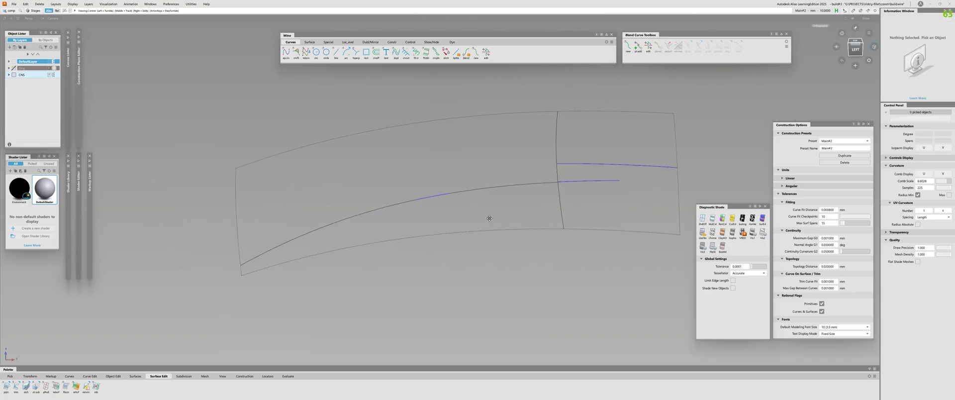
Trim the base skin surfaces using the two regions below the strip curve, and bring back the hidden geometry.
{"action": "middle_click_drag", "start_coordinate": [489, 217], "coordinate": [468, 217], "text": "alt+shift"}
{"action": "key", "text": "ctrl+t"}
{"action": "left_click", "coordinate": [441, 223]}
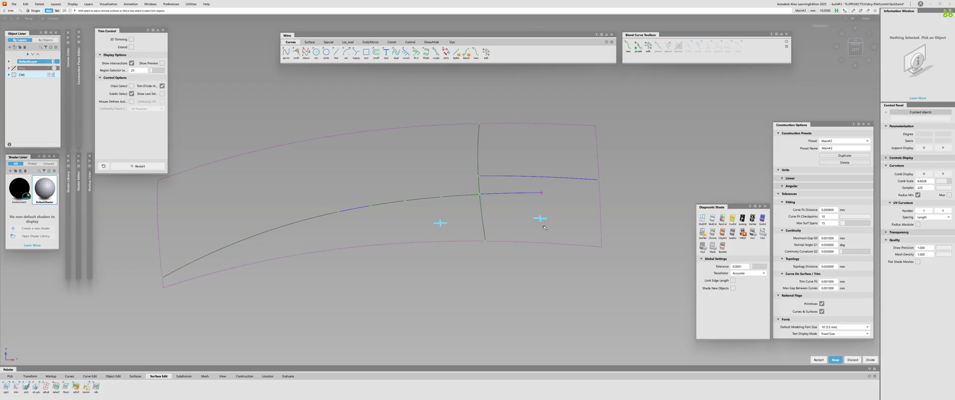
{"action": "key", "text": "Return"}
{"action": "key", "text": "p"}
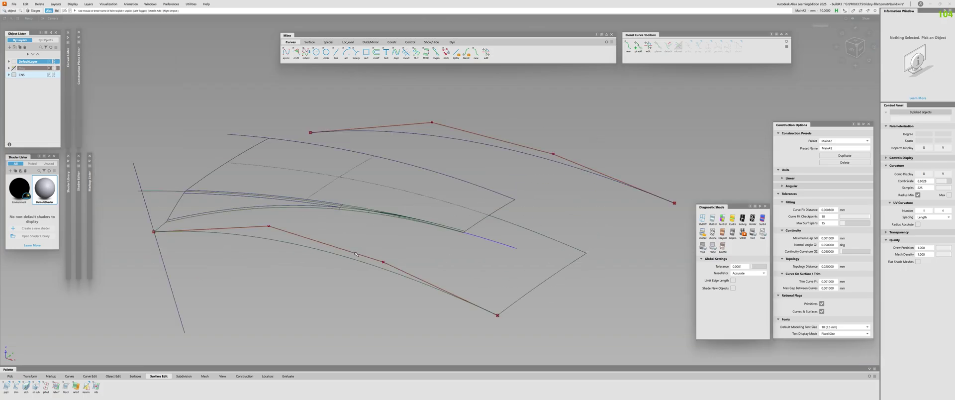
Insert an isoparm across the middle of the large upper skin surface, choosing the surface rather than the overlapping curve.
{"action": "left_click_drag", "start_coordinate": [356, 254], "coordinate": [301, 205], "text": "alt+shift"}
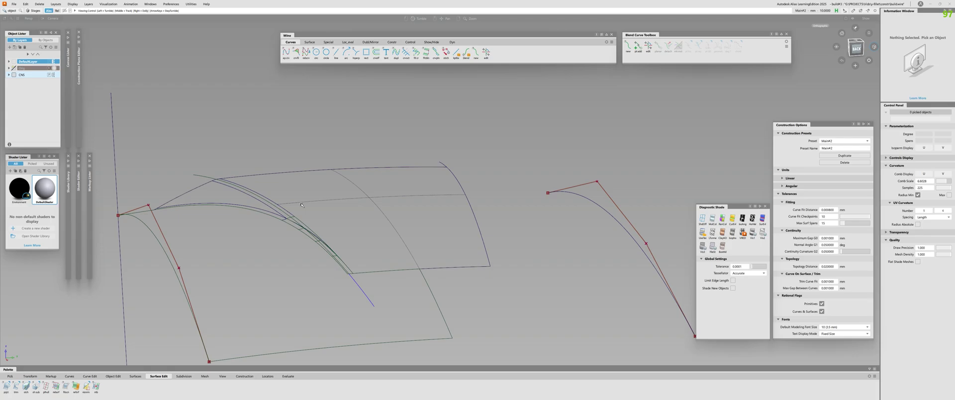
{"action": "left_click_drag", "start_coordinate": [535, 194], "coordinate": [443, 241], "text": "alt+shift"}
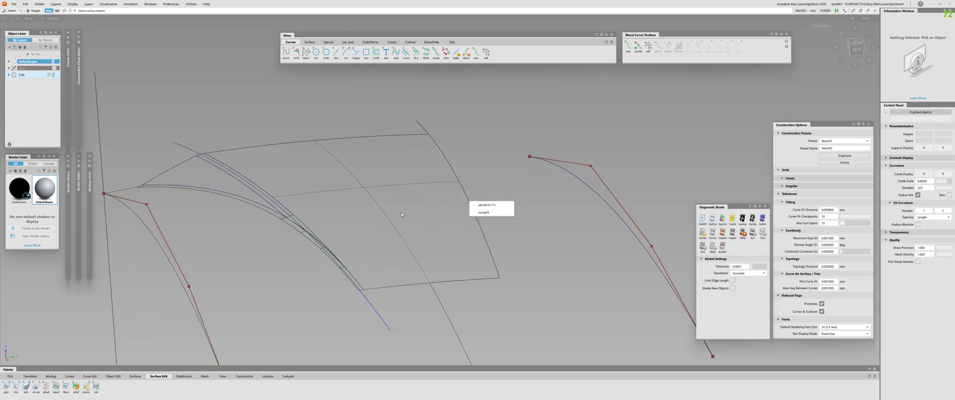
{"action": "left_click", "coordinate": [467, 199]}
{"action": "left_click", "coordinate": [468, 201]}
{"action": "left_click", "coordinate": [485, 208]}
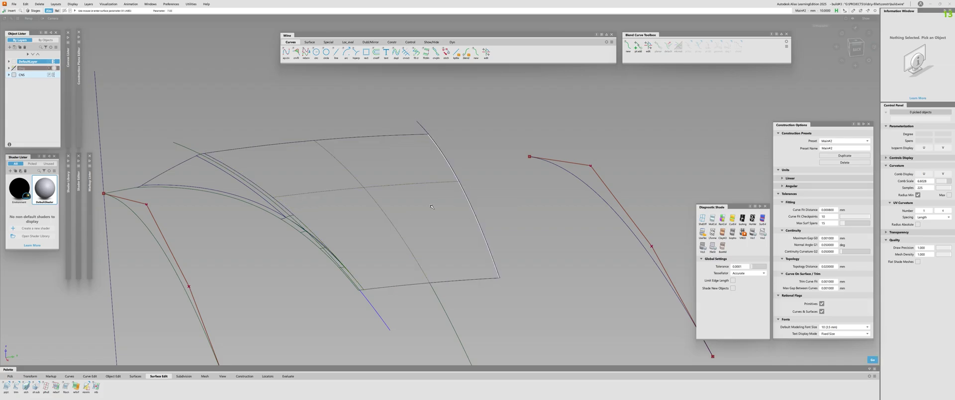
{"action": "key", "text": "space"}
{"action": "left_click_drag", "start_coordinate": [394, 233], "coordinate": [397, 227], "text": "alt+shift"}
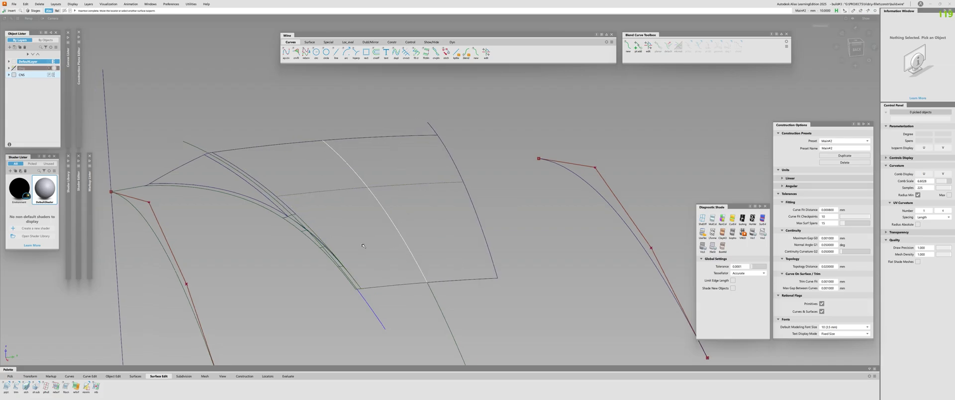
Delete all the construction curves and leftover geometry around the model, keeping the skin and strip surfaces.
{"action": "key", "text": "t"}
{"action": "left_click", "coordinate": [396, 227]}
{"action": "right_click_drag", "start_coordinate": [396, 227], "coordinate": [331, 271], "text": "alt+shift"}
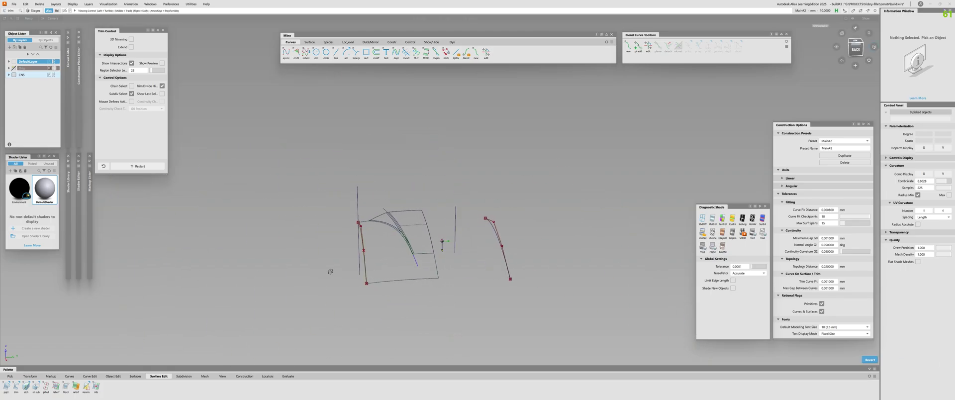
{"action": "left_click_drag", "start_coordinate": [330, 271], "coordinate": [343, 263], "text": "alt+shift"}
{"action": "key", "text": "c"}
{"action": "left_click_drag", "start_coordinate": [343, 181], "coordinate": [517, 286]}
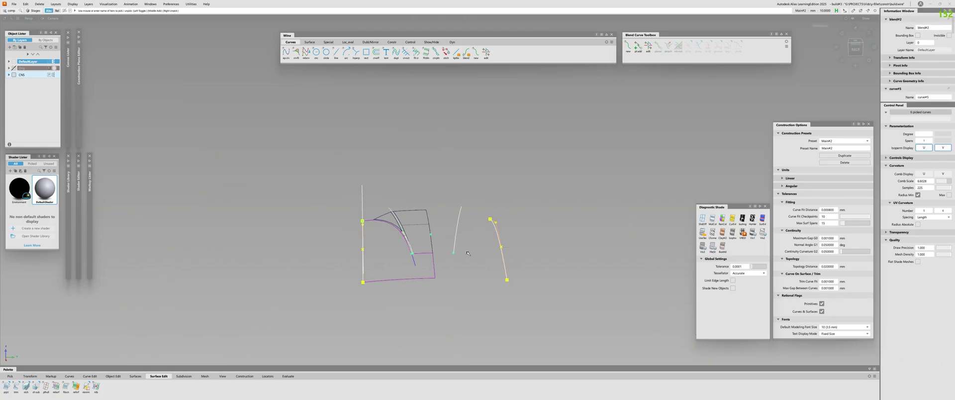
{"action": "key", "text": "Delete"}
{"action": "left_click_drag", "start_coordinate": [326, 210], "coordinate": [497, 247]}
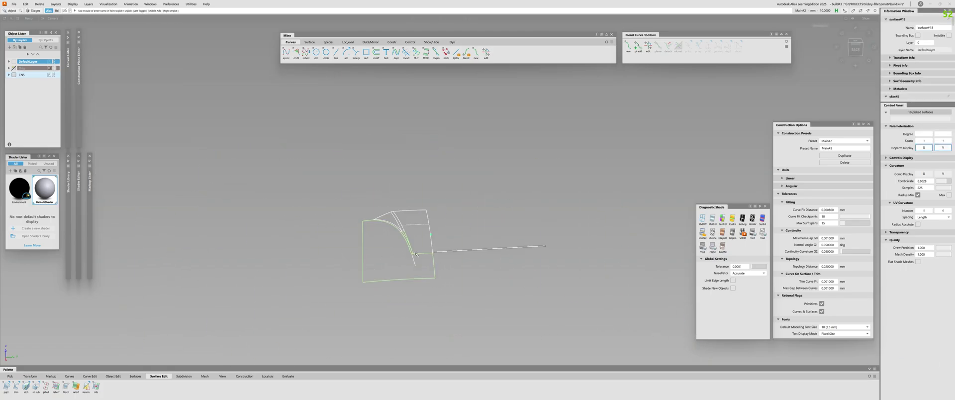
{"action": "left_click_drag", "start_coordinate": [417, 255], "coordinate": [453, 234], "text": "ctrl+shift"}
{"action": "left_click_drag", "start_coordinate": [446, 208], "coordinate": [591, 339]}
{"action": "key", "text": "Delete"}
Inspect the cleaned-up strip layout, and display the surfaces shaded without wireframe.
{"action": "left_click_drag", "start_coordinate": [470, 274], "coordinate": [517, 263], "text": "alt+shift"}
{"action": "right_click_drag", "start_coordinate": [517, 264], "coordinate": [480, 264], "text": "alt+shift"}
{"action": "left_click_drag", "start_coordinate": [480, 263], "coordinate": [537, 244], "text": "alt+shift"}
{"action": "right_click_drag", "start_coordinate": [536, 244], "coordinate": [455, 285], "text": "alt+shift"}
{"action": "middle_click_drag", "start_coordinate": [455, 284], "coordinate": [461, 224], "text": "alt+shift"}
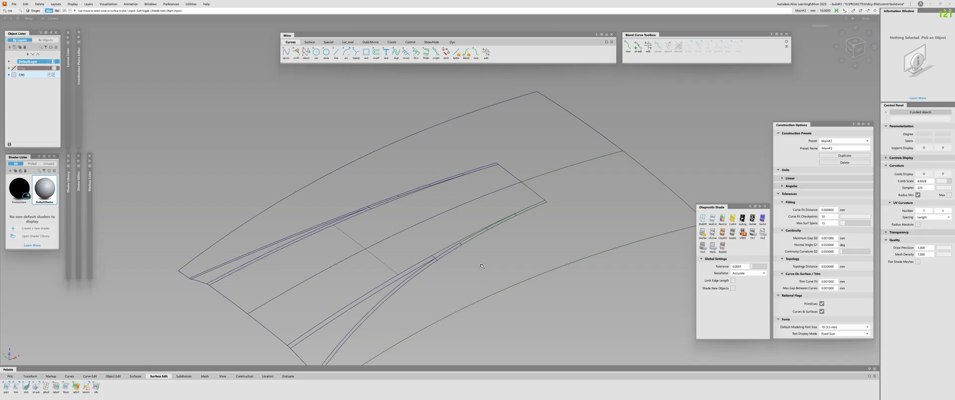
{"action": "left_click_drag", "start_coordinate": [480, 266], "coordinate": [510, 281], "text": "ctrl+shift"}
{"action": "mouse_move", "coordinate": [401, 299]}
{"action": "left_mouse_down", "text": "alt+shift"}
{"action": "mouse_move", "coordinate": [477, 279]}
{"action": "mouse_move", "coordinate": [601, 216]}
{"action": "mouse_move", "coordinate": [473, 256]}
{"action": "left_mouse_up", "text": "alt+shift"}
{"action": "right_click_drag", "start_coordinate": [473, 255], "coordinate": [498, 266], "text": "alt+shift"}
{"action": "middle_click_drag", "start_coordinate": [498, 266], "coordinate": [441, 288], "text": "alt+shift"}
{"action": "mouse_move", "coordinate": [441, 288]}
{"action": "left_mouse_down", "text": "alt+shift"}
{"action": "mouse_move", "coordinate": [307, 358]}
{"action": "mouse_move", "coordinate": [494, 283]}
{"action": "mouse_move", "coordinate": [502, 313]}
{"action": "mouse_move", "coordinate": [492, 275]}
{"action": "mouse_move", "coordinate": [408, 303]}
{"action": "mouse_move", "coordinate": [560, 226]}
{"action": "left_mouse_up", "text": "alt+shift"}
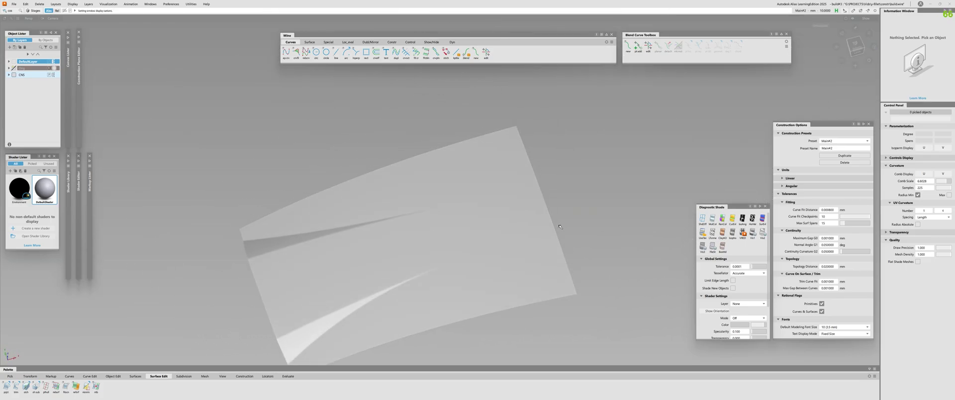
Examine highlight flow across both strips with horizontal/vertical stripe shading, and return to multi-color shading.
{"action": "left_click", "coordinate": [750, 221]}
{"action": "right_click_drag", "start_coordinate": [450, 301], "coordinate": [317, 305], "text": "alt+shift"}
{"action": "left_click_drag", "start_coordinate": [317, 305], "coordinate": [427, 287], "text": "alt+shift"}
{"action": "right_click_drag", "start_coordinate": [426, 287], "coordinate": [528, 265], "text": "alt+shift"}
{"action": "left_click_drag", "start_coordinate": [527, 264], "coordinate": [398, 267], "text": "alt+shift"}
{"action": "right_click_drag", "start_coordinate": [399, 266], "coordinate": [409, 265], "text": "alt+shift"}
{"action": "left_click_drag", "start_coordinate": [409, 264], "coordinate": [497, 286], "text": "alt+shift"}
{"action": "left_click", "coordinate": [712, 220]}
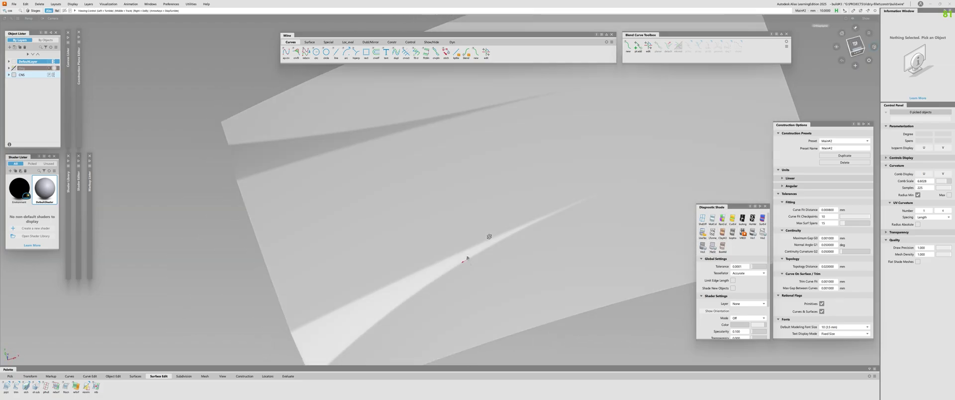
Overlay the surface edges on the shading, examine the lower strip's tapering end, and hide the edges again.
{"action": "left_click_drag", "start_coordinate": [488, 237], "coordinate": [486, 277], "text": "ctrl+shift"}
{"action": "right_click_drag", "start_coordinate": [486, 277], "coordinate": [548, 239], "text": "alt+shift"}
{"action": "left_click_drag", "start_coordinate": [547, 239], "coordinate": [433, 245], "text": "alt+shift"}
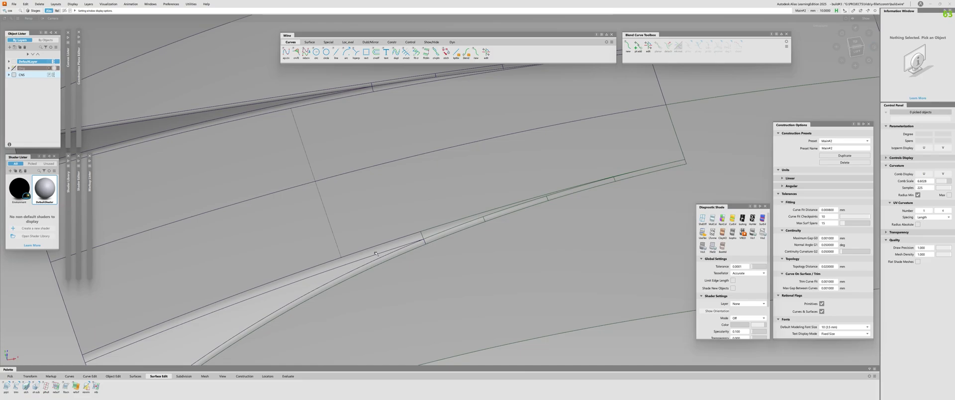
{"action": "left_click_drag", "start_coordinate": [524, 252], "coordinate": [581, 174], "text": "alt+shift"}
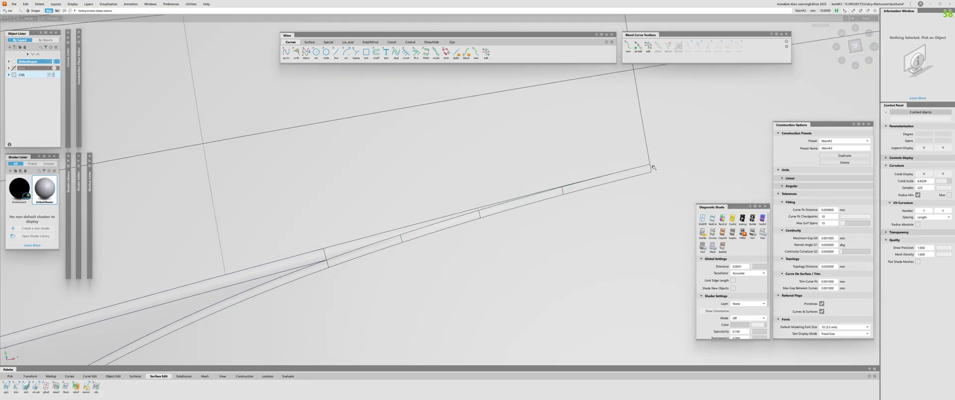
{"action": "left_click", "coordinate": [260, 288], "text": "alt+shift"}
{"action": "left_click_drag", "start_coordinate": [260, 288], "coordinate": [506, 204], "text": "alt+shift"}
{"action": "key", "text": "alt+m"}
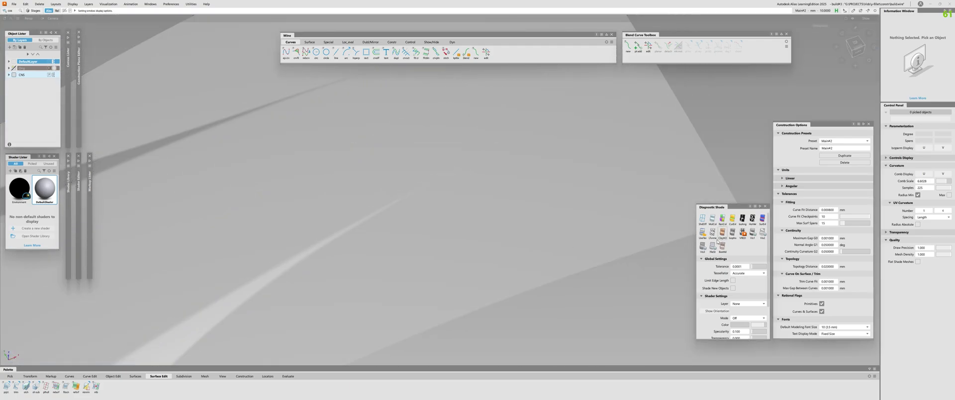
{"action": "mouse_move", "coordinate": [348, 289]}
{"action": "left_mouse_down", "text": "alt+shift"}
{"action": "mouse_move", "coordinate": [322, 301]}
{"action": "mouse_move", "coordinate": [313, 294]}
{"action": "mouse_move", "coordinate": [288, 219]}
{"action": "mouse_move", "coordinate": [281, 358]}
{"action": "mouse_move", "coordinate": [411, 251]}
{"action": "mouse_move", "coordinate": [258, 332]}
{"action": "mouse_move", "coordinate": [207, 234]}
{"action": "mouse_move", "coordinate": [310, 247]}
{"action": "mouse_move", "coordinate": [365, 222]}
{"action": "mouse_move", "coordinate": [162, 175]}
{"action": "mouse_move", "coordinate": [423, 234]}
{"action": "left_mouse_up", "text": "alt+shift"}
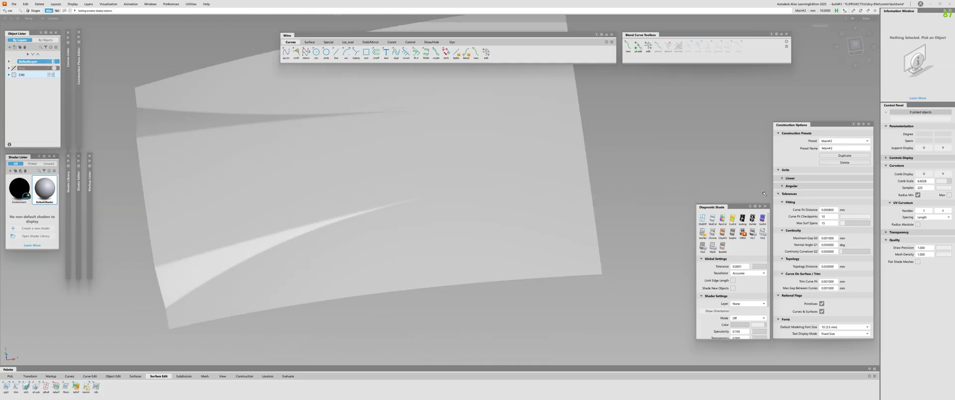
Check the strip transitions under black-and-white horizontal zebra stripes, and inspect the whole surface set in multi-color shading.
{"action": "left_click_drag", "start_coordinate": [448, 199], "coordinate": [355, 265], "text": "alt+shift"}
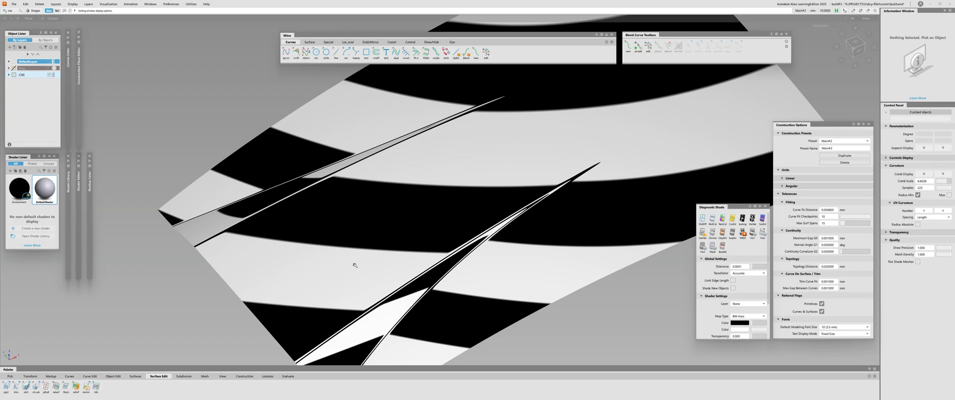
{"action": "left_click_drag", "start_coordinate": [446, 202], "coordinate": [563, 268], "text": "alt+shift"}
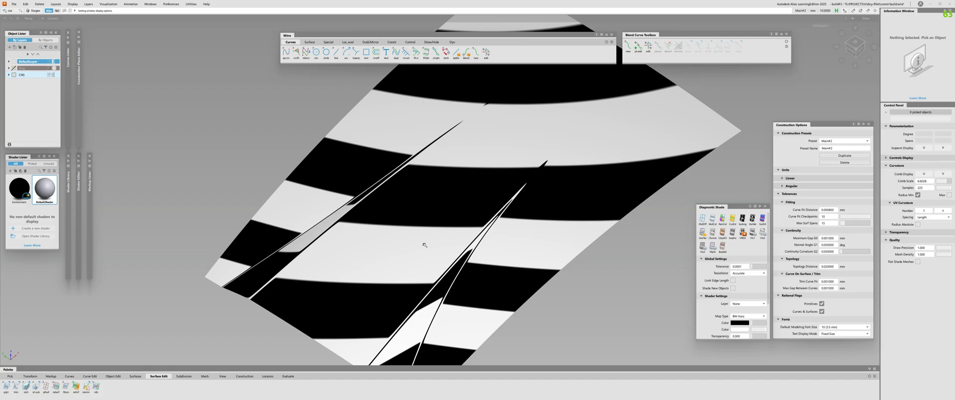
{"action": "left_click_drag", "start_coordinate": [424, 245], "coordinate": [643, 254], "text": "alt+shift"}
{"action": "left_click", "coordinate": [712, 219]}
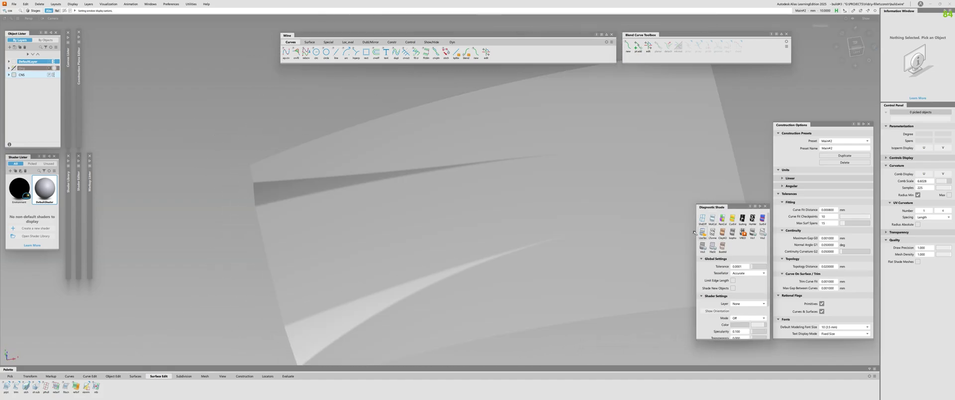
{"action": "mouse_move", "coordinate": [547, 226]}
{"action": "left_mouse_down", "text": "alt+shift"}
{"action": "mouse_move", "coordinate": [417, 237]}
{"action": "mouse_move", "coordinate": [386, 285]}
{"action": "mouse_move", "coordinate": [462, 215]}
{"action": "mouse_move", "coordinate": [363, 277]}
{"action": "left_mouse_up", "text": "alt+shift"}
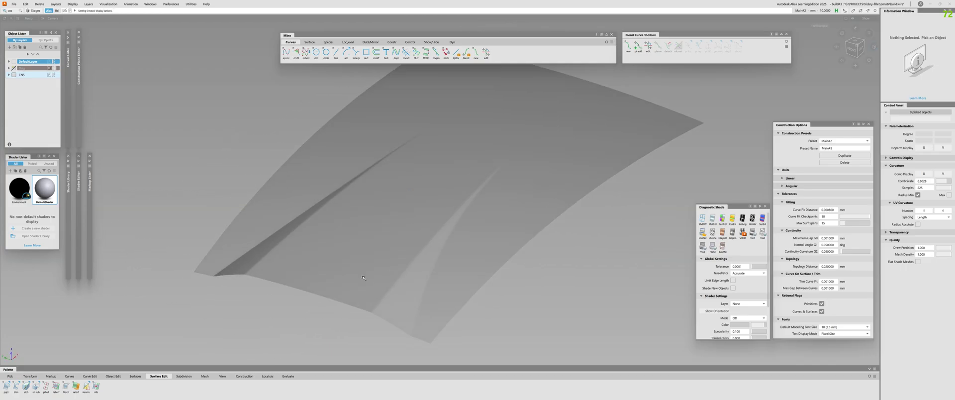